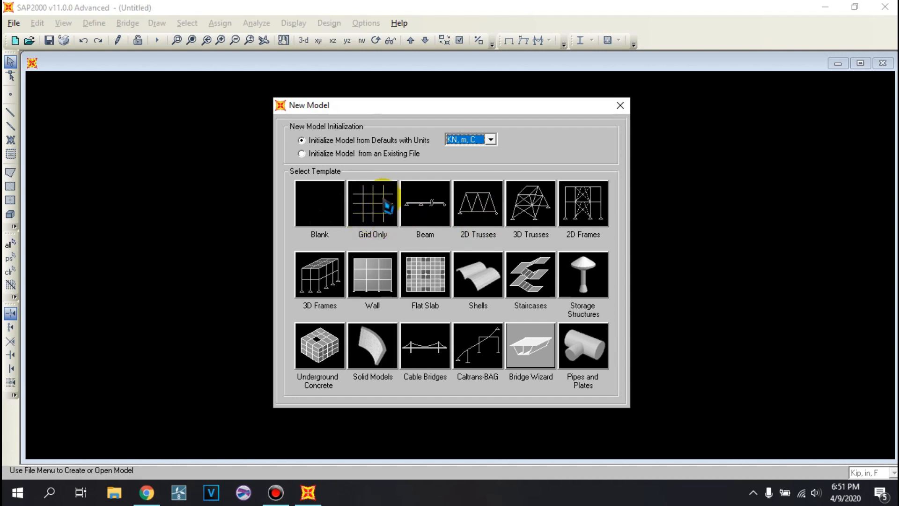
- Create a grid-only model in KN, m, C units with the default Cartesian grid line counts and spacings
{"action": "left_click", "coordinate": [383, 214]}
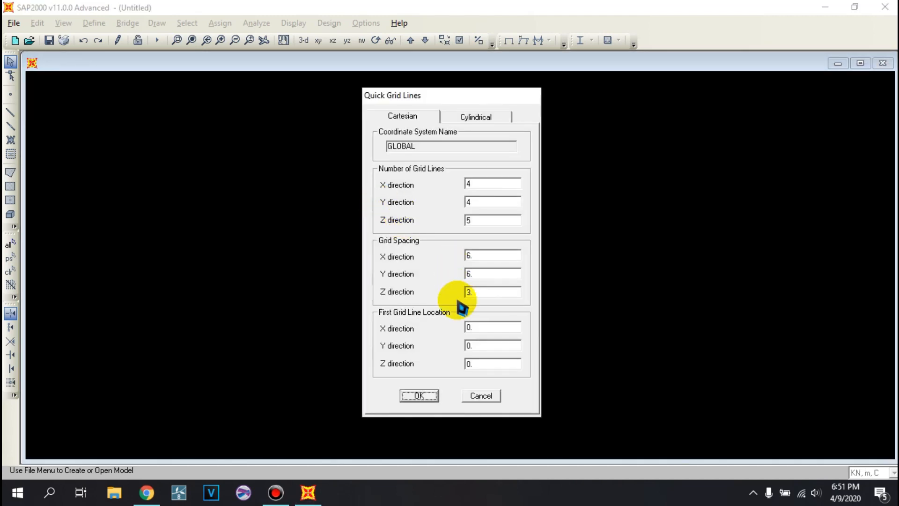
{"action": "left_click", "coordinate": [432, 395]}
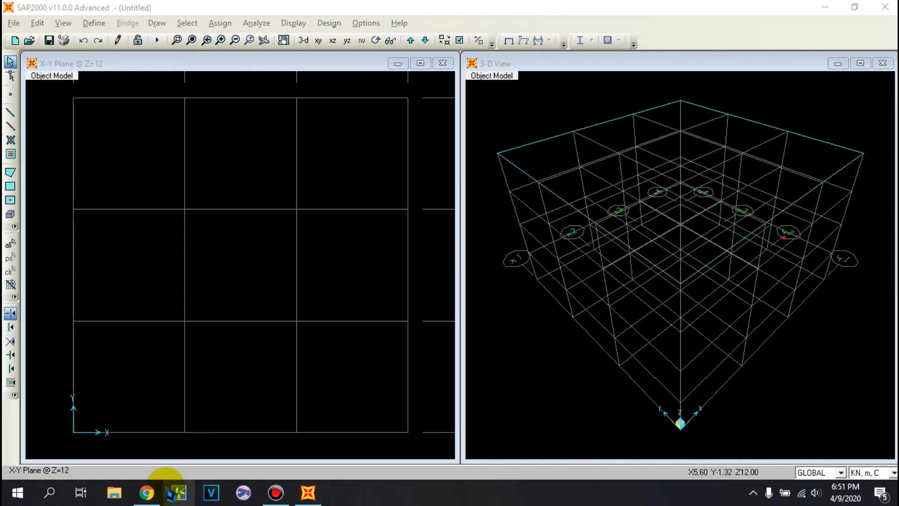
{"action": "mouse_move", "coordinate": [146, 493]}
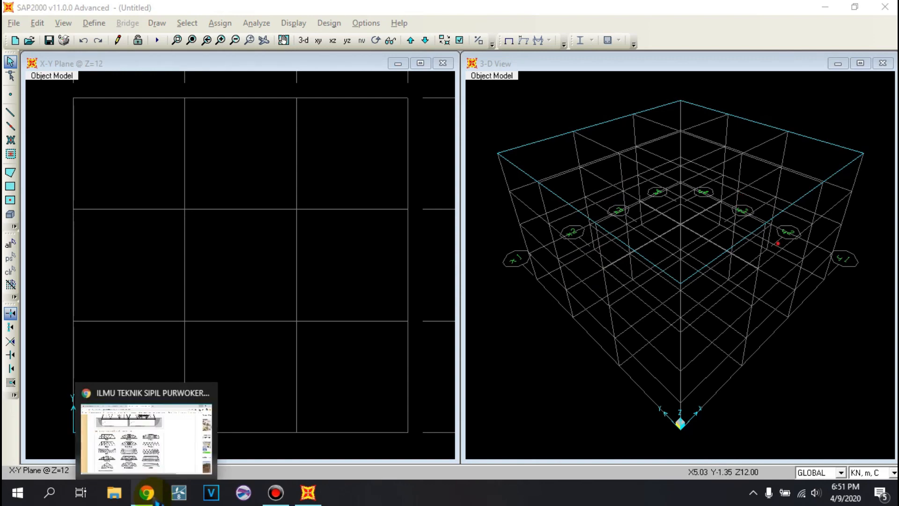
{"action": "left_click", "coordinate": [162, 463]}
{"action": "left_click", "coordinate": [825, 9]}
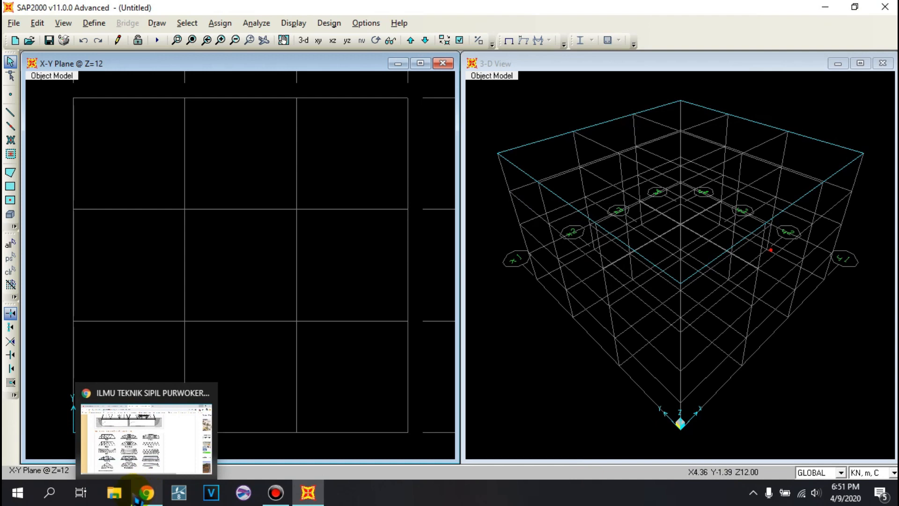
- Open the JEMBATAN TRUSS model from the TEKNIK SIPIL folder on Local Disk (D:) in SketchUp
{"action": "left_click", "coordinate": [114, 493]}
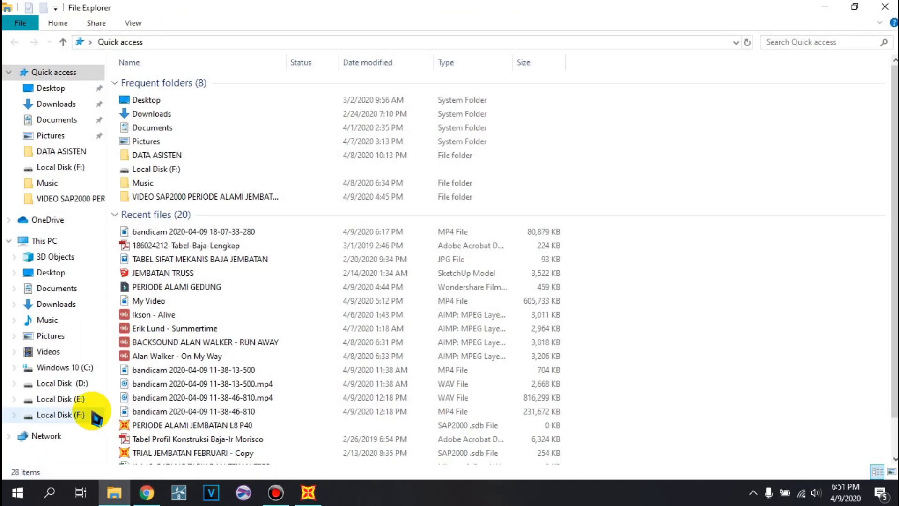
{"action": "left_click", "coordinate": [77, 383]}
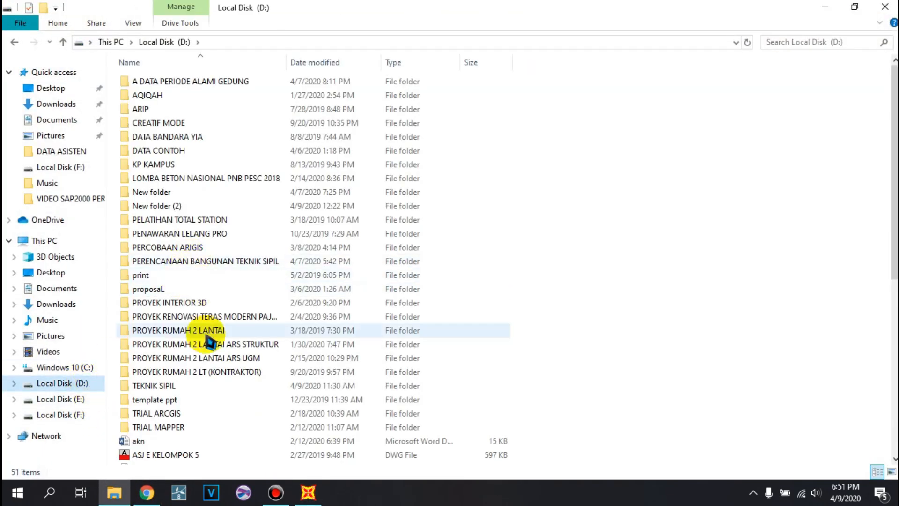
{"action": "left_click", "coordinate": [162, 390]}
{"action": "double_click", "coordinate": [158, 387]}
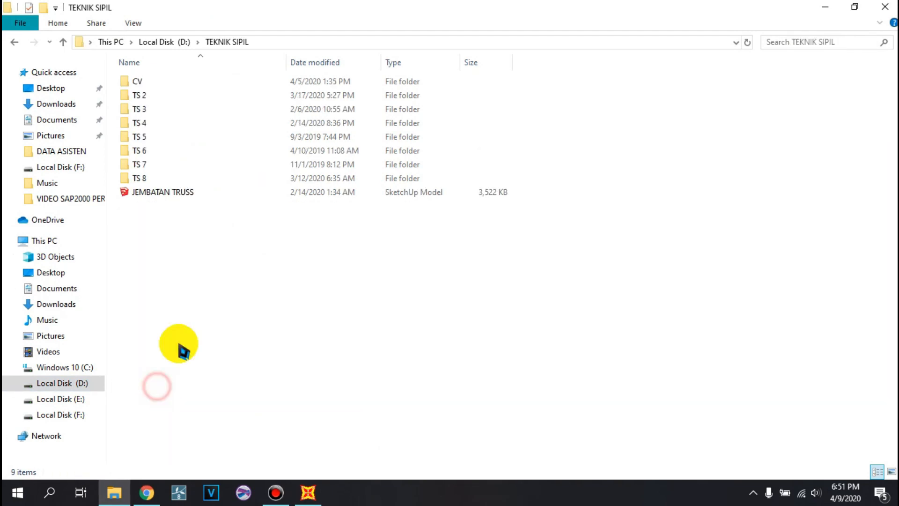
{"action": "left_click", "coordinate": [202, 192]}
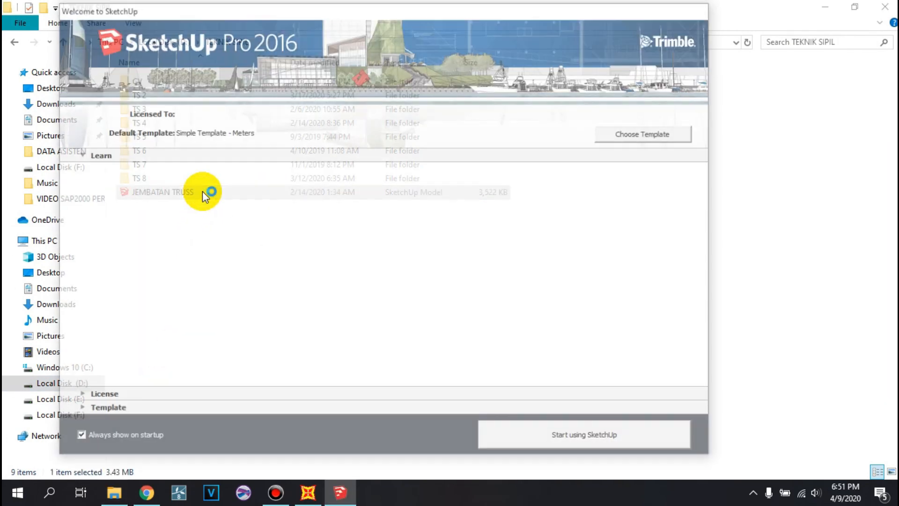
{"action": "left_click", "coordinate": [578, 439]}
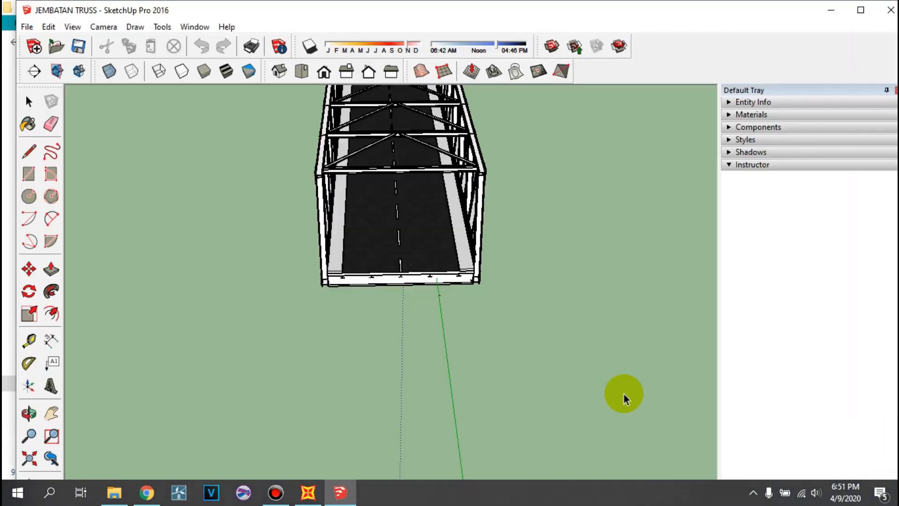
- Examine the truss bridge's side trusses, diagonals and gusset joints from the long side
{"action": "middle_click_drag", "start_coordinate": [528, 243], "coordinate": [206, 183]}
{"action": "scroll", "coordinate": [341, 256], "scroll_direction": "down", "scroll_amount": 3}
{"action": "scroll", "coordinate": [452, 202], "scroll_direction": "up", "scroll_amount": 3}
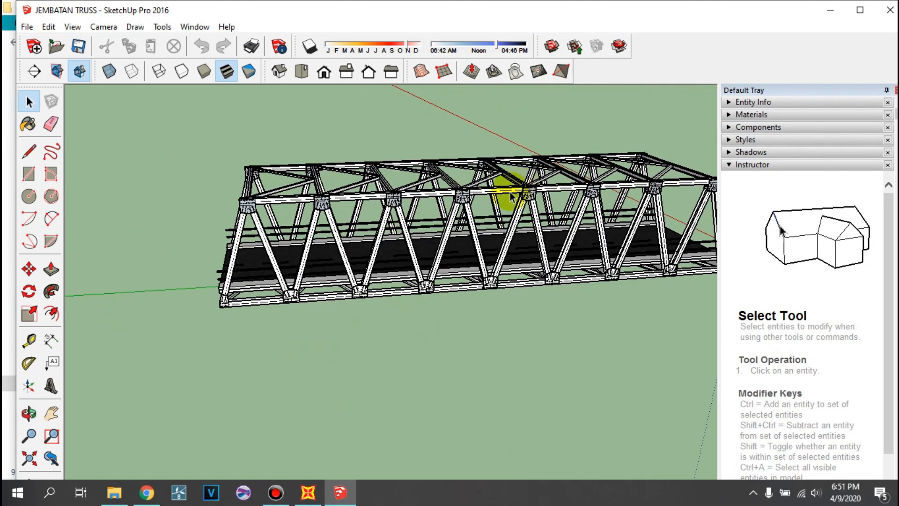
{"action": "scroll", "coordinate": [282, 196], "scroll_direction": "up", "scroll_amount": 2}
{"action": "middle_click_drag", "start_coordinate": [220, 260], "coordinate": [222, 241]}
{"action": "scroll", "coordinate": [239, 207], "scroll_direction": "up", "scroll_amount": 2}
{"action": "scroll", "coordinate": [257, 245], "scroll_direction": "down", "scroll_amount": 3}
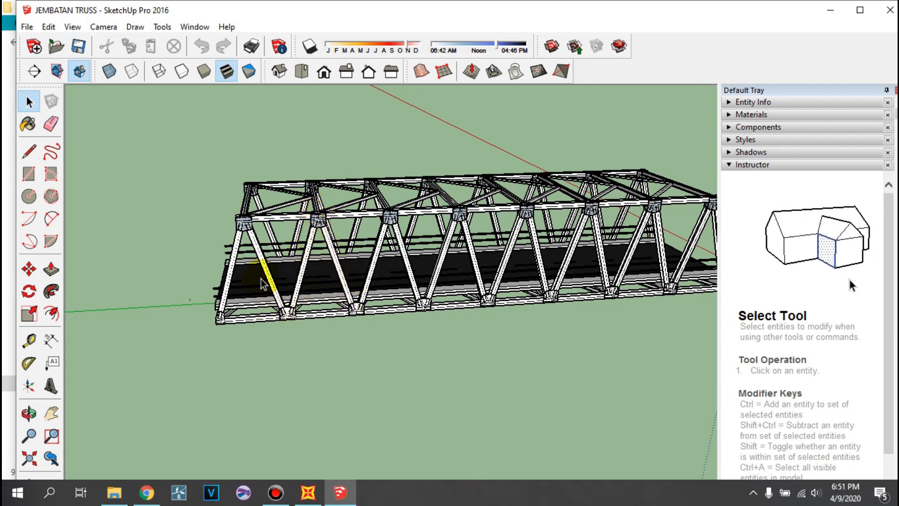
{"action": "middle_click_drag", "start_coordinate": [244, 281], "coordinate": [498, 214]}
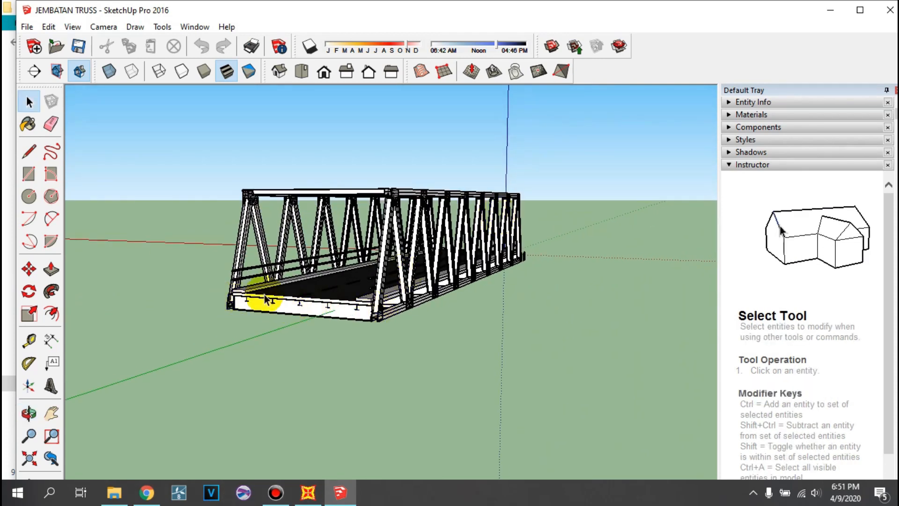
- Examine the bridge's underside, including the cross girders, stringers and lower wind bracing
{"action": "middle_click_drag", "start_coordinate": [261, 301], "coordinate": [358, 241]}
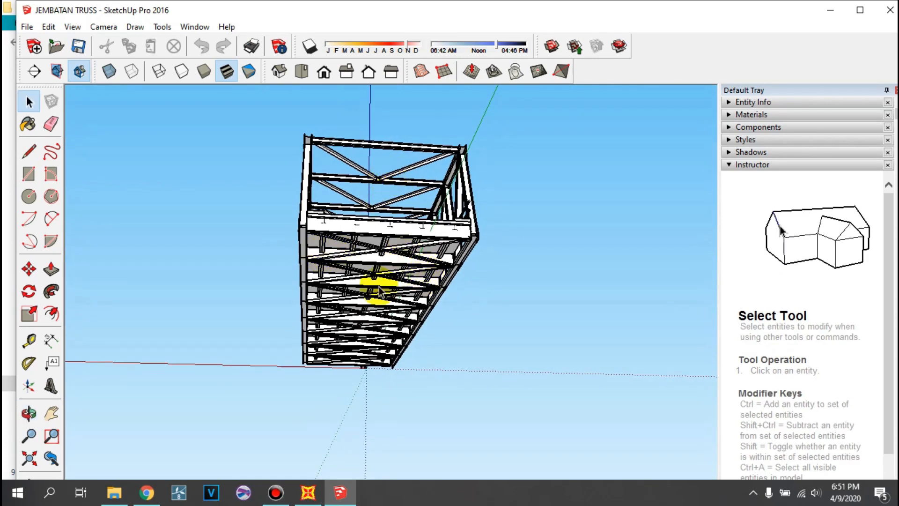
{"action": "middle_click_drag", "start_coordinate": [340, 277], "coordinate": [291, 185]}
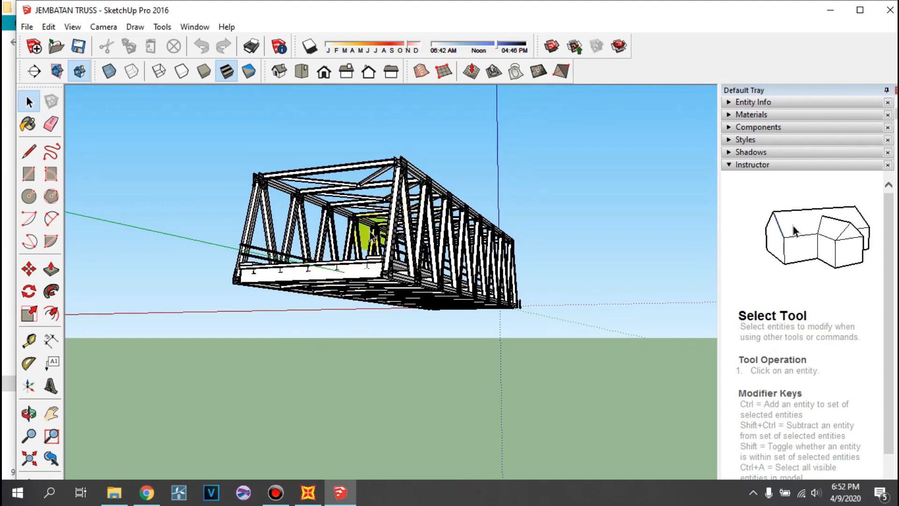
{"action": "middle_click_drag", "start_coordinate": [372, 234], "coordinate": [451, 165]}
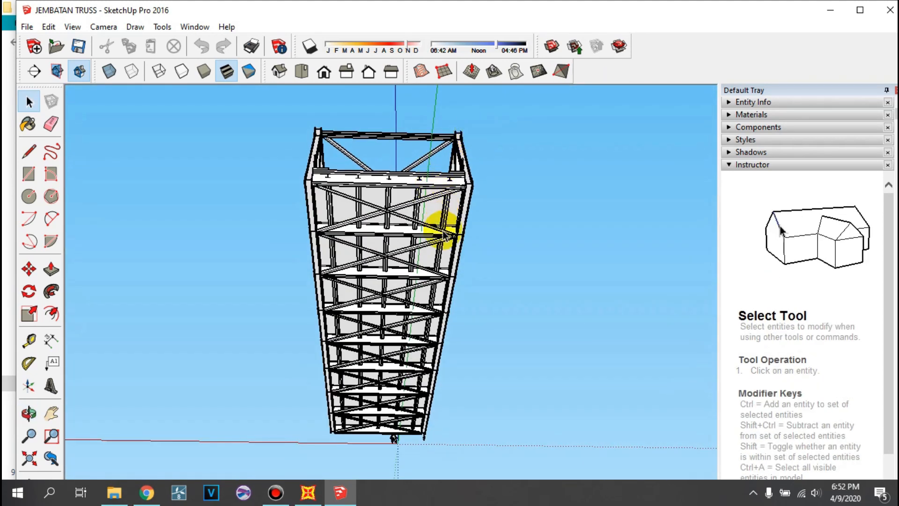
{"action": "scroll", "coordinate": [436, 265], "scroll_direction": "up", "scroll_amount": 6}
{"action": "middle_click_drag", "start_coordinate": [367, 261], "coordinate": [267, 307]}
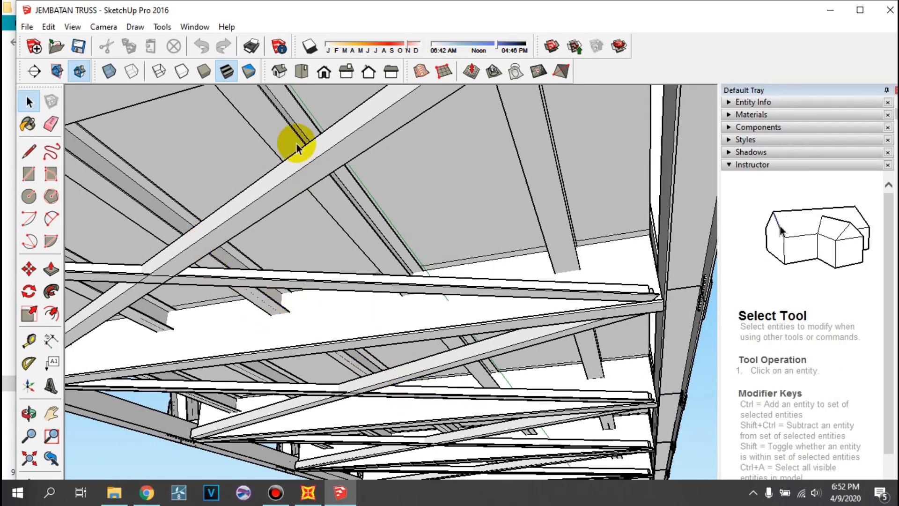
{"action": "scroll", "coordinate": [468, 207], "scroll_direction": "down", "scroll_amount": 10}
- Examine the bridge's top bracing, portal end and deck from above, and the whole truss from the side
{"action": "middle_click_drag", "start_coordinate": [457, 170], "coordinate": [261, 434]}
{"action": "scroll", "coordinate": [299, 222], "scroll_direction": "up", "scroll_amount": 3}
{"action": "middle_click_drag", "start_coordinate": [333, 202], "coordinate": [312, 263]}
{"action": "middle_click_drag", "start_coordinate": [269, 228], "coordinate": [511, 140]}
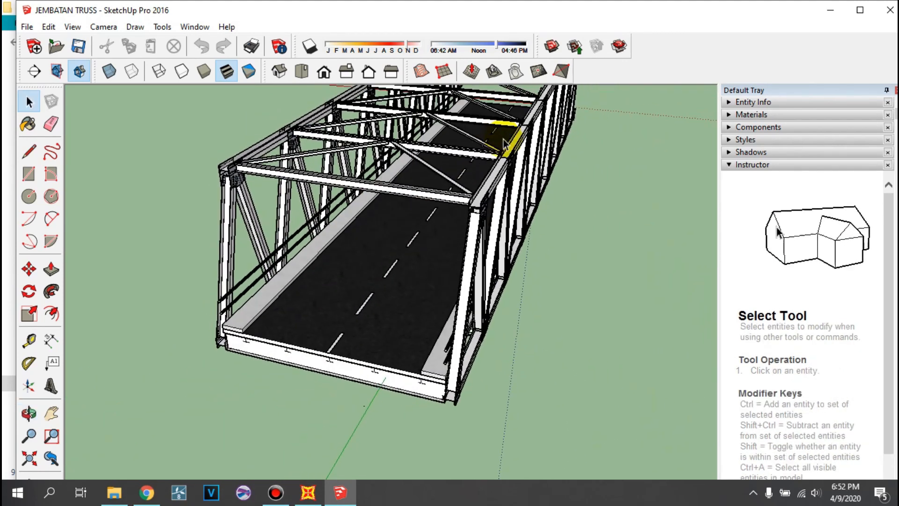
{"action": "scroll", "coordinate": [504, 148], "scroll_direction": "down", "scroll_amount": 2}
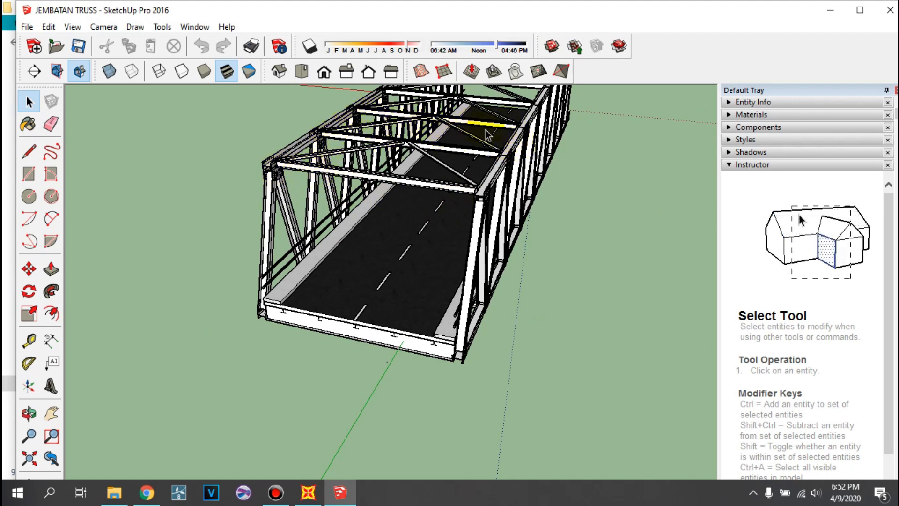
{"action": "middle_click_drag", "start_coordinate": [401, 177], "coordinate": [417, 246]}
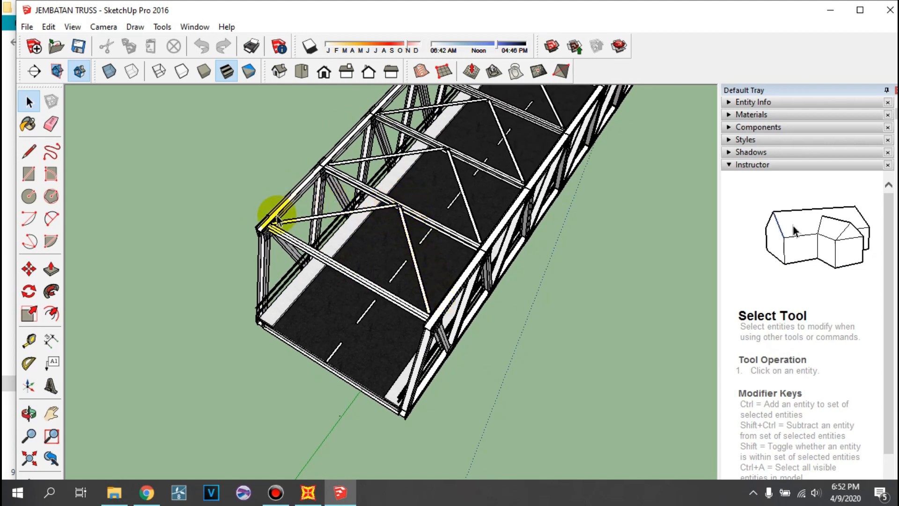
{"action": "middle_click_drag", "start_coordinate": [254, 209], "coordinate": [358, 234]}
{"action": "scroll", "coordinate": [380, 244], "scroll_direction": "up", "scroll_amount": 8}
{"action": "middle_click_drag", "start_coordinate": [441, 296], "coordinate": [210, 169]}
{"action": "scroll", "coordinate": [246, 180], "scroll_direction": "down", "scroll_amount": 5}
{"action": "middle_click_drag", "start_coordinate": [367, 235], "coordinate": [384, 214]}
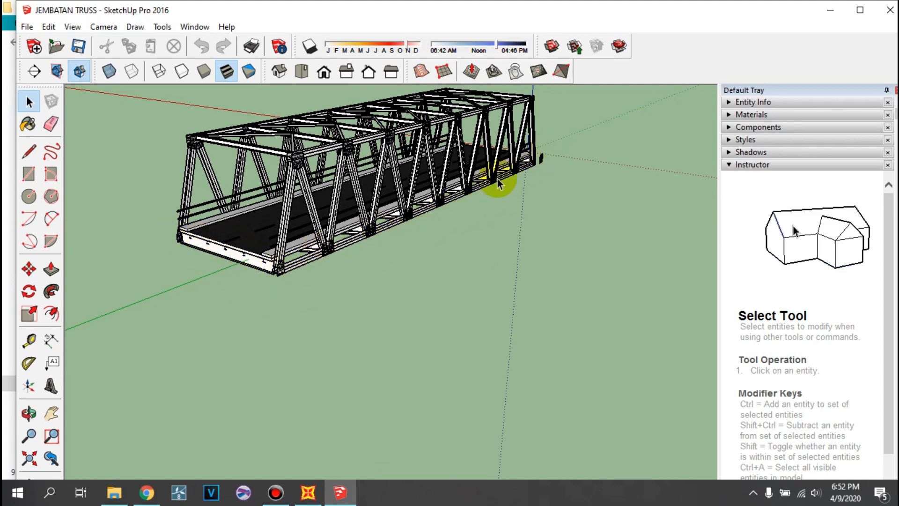
{"action": "middle_click_drag", "start_coordinate": [446, 238], "coordinate": [274, 340]}
{"action": "left_click", "coordinate": [457, 361]}
- Switch back to SAP2000 and open the GLOBAL coordinate system's grid data for modification
{"action": "left_click", "coordinate": [830, 9]}
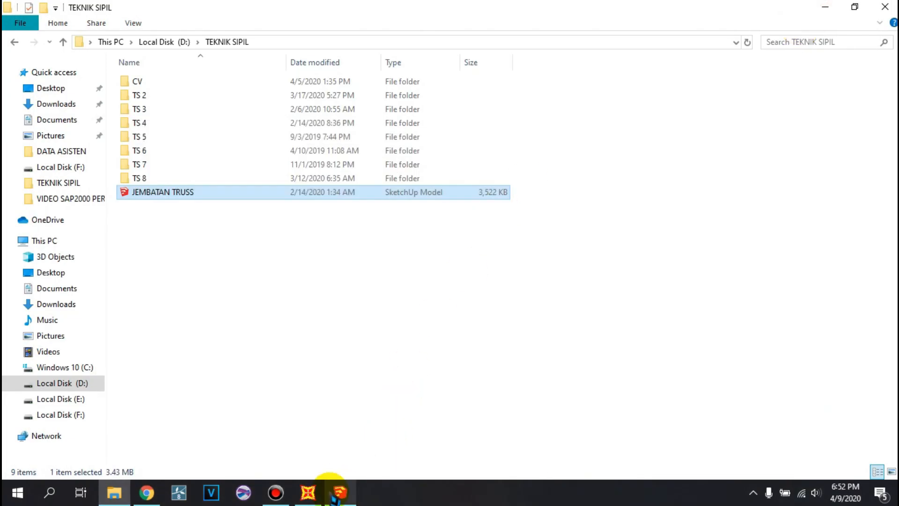
{"action": "left_click", "coordinate": [306, 492]}
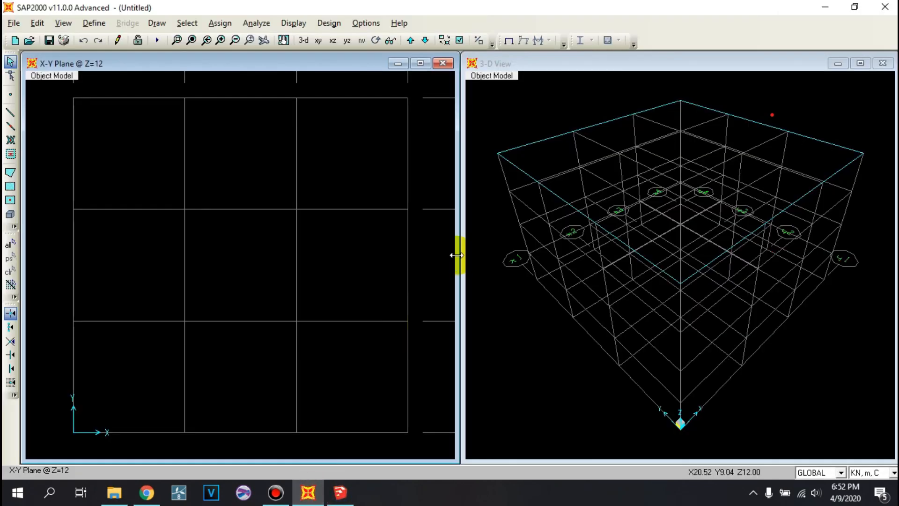
{"action": "left_click", "coordinate": [529, 114]}
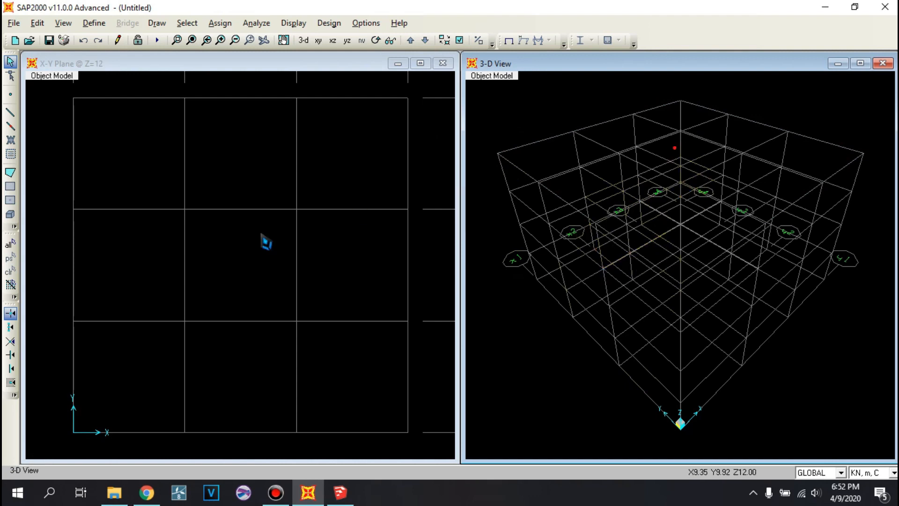
{"action": "left_click", "coordinate": [216, 186]}
{"action": "scroll", "coordinate": [264, 207], "scroll_direction": "down", "scroll_amount": 3}
{"action": "scroll", "coordinate": [206, 197], "scroll_direction": "down", "scroll_amount": 1}
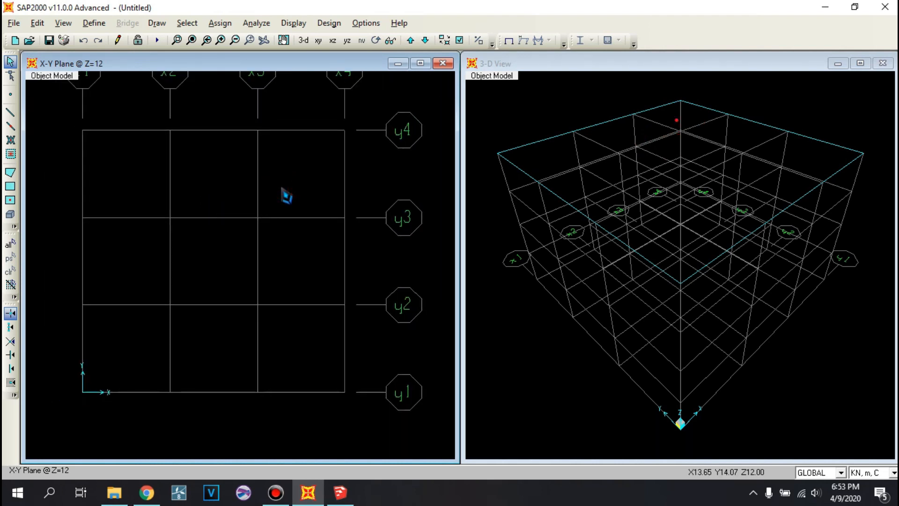
{"action": "left_click", "coordinate": [480, 123]}
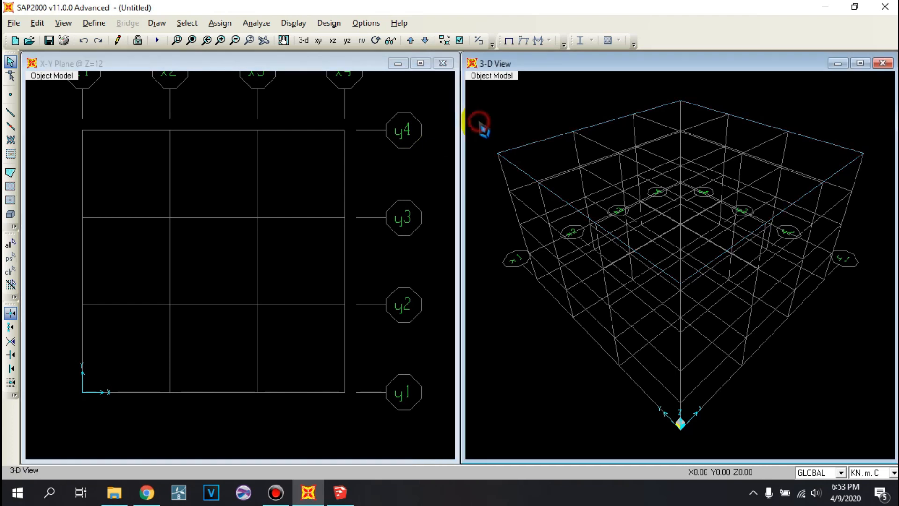
{"action": "right_click", "coordinate": [520, 99]}
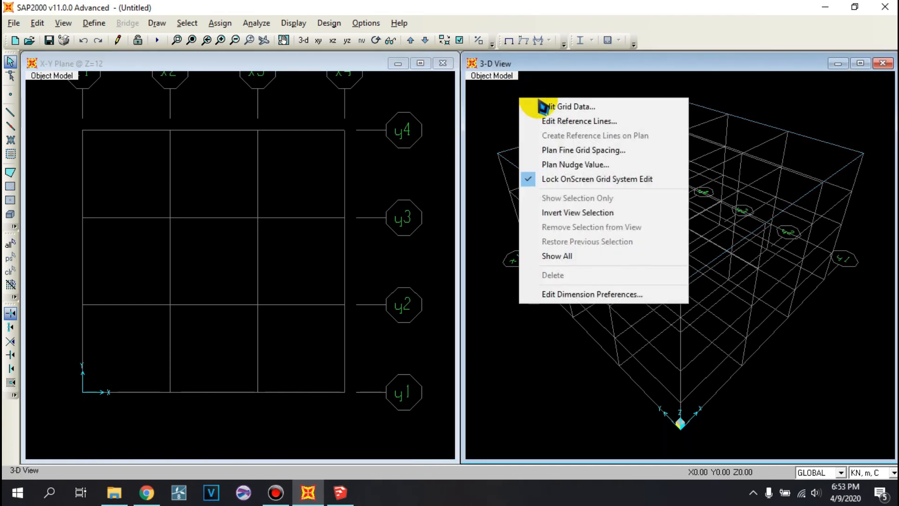
{"action": "left_click", "coordinate": [580, 108]}
{"action": "left_click", "coordinate": [489, 255]}
{"action": "left_click", "coordinate": [335, 155]}
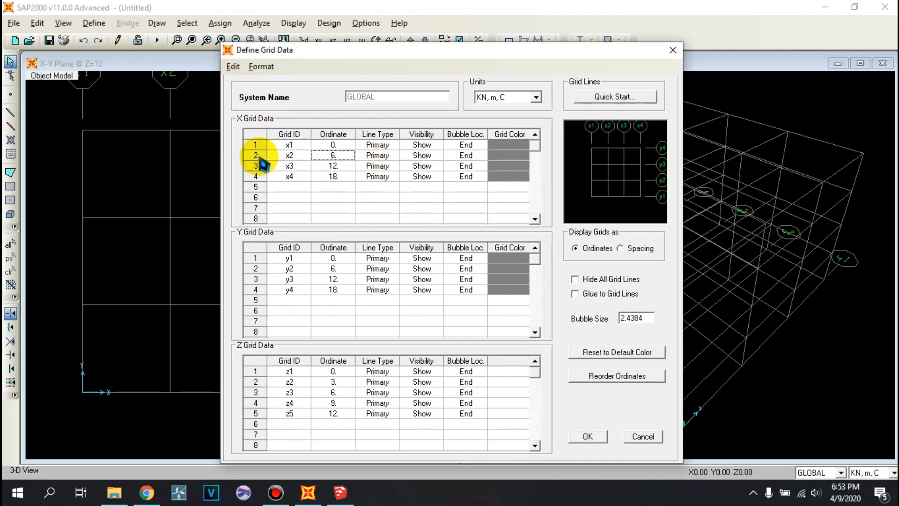
{"action": "left_click", "coordinate": [333, 288]}
{"action": "left_click", "coordinate": [332, 159]}
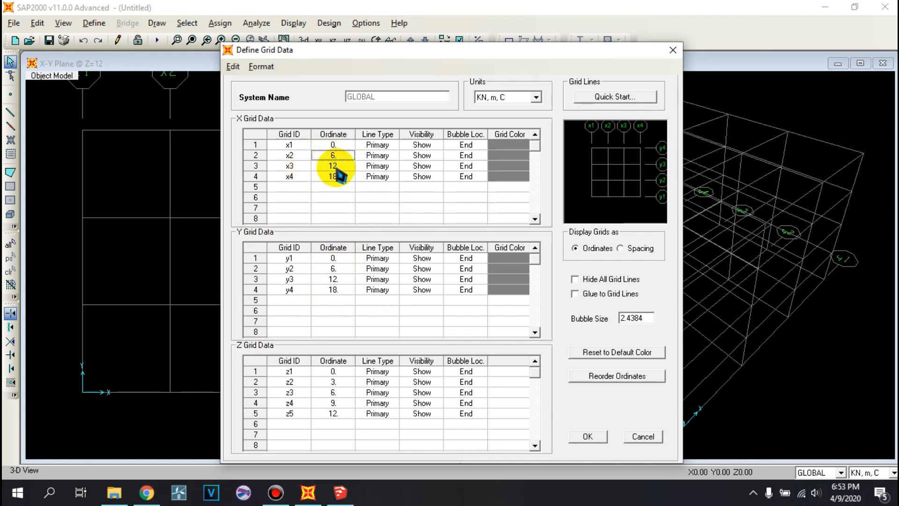
{"action": "left_click", "coordinate": [334, 168]}
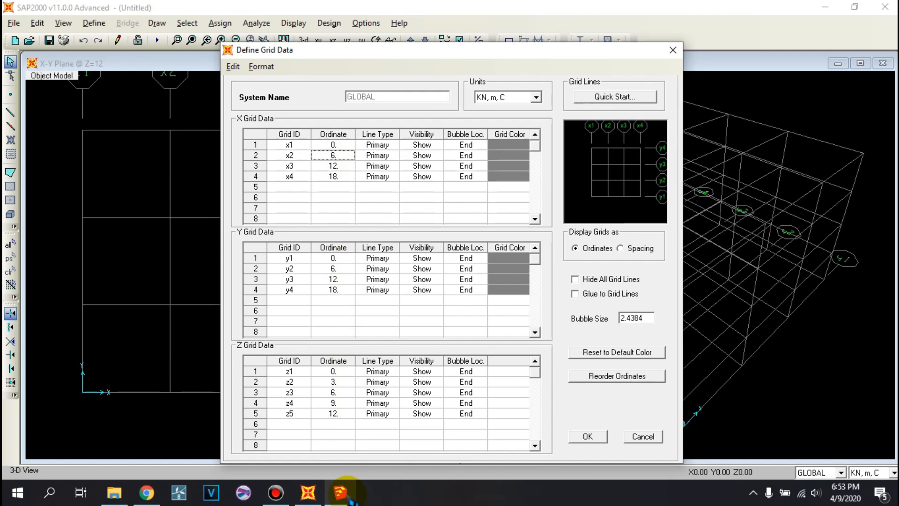
- Check the truss bridge's panel layout in SketchUp and return to the grid data in SAP2000
{"action": "left_click", "coordinate": [340, 492]}
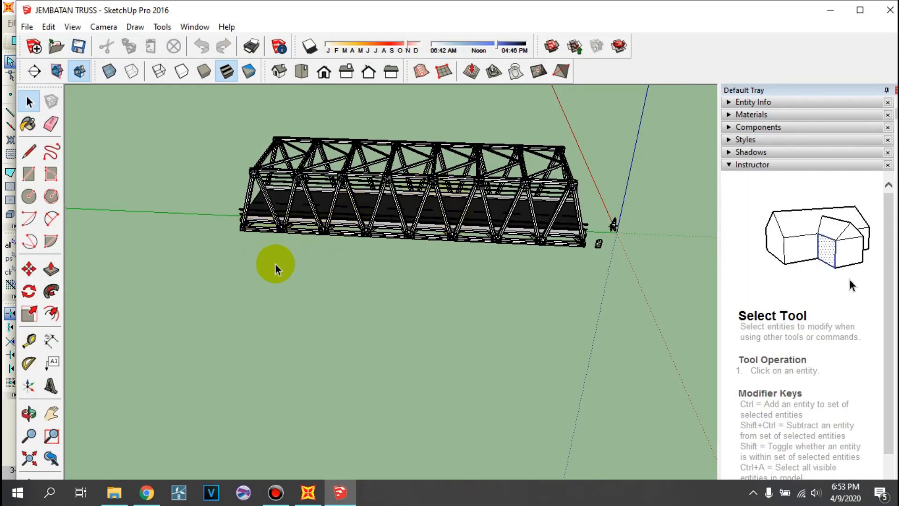
{"action": "left_click", "coordinate": [308, 492]}
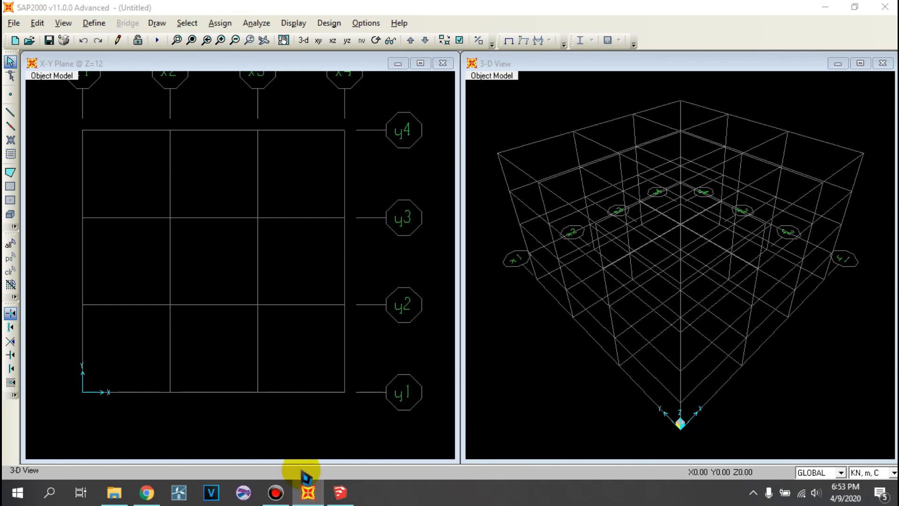
{"action": "left_click", "coordinate": [341, 491]}
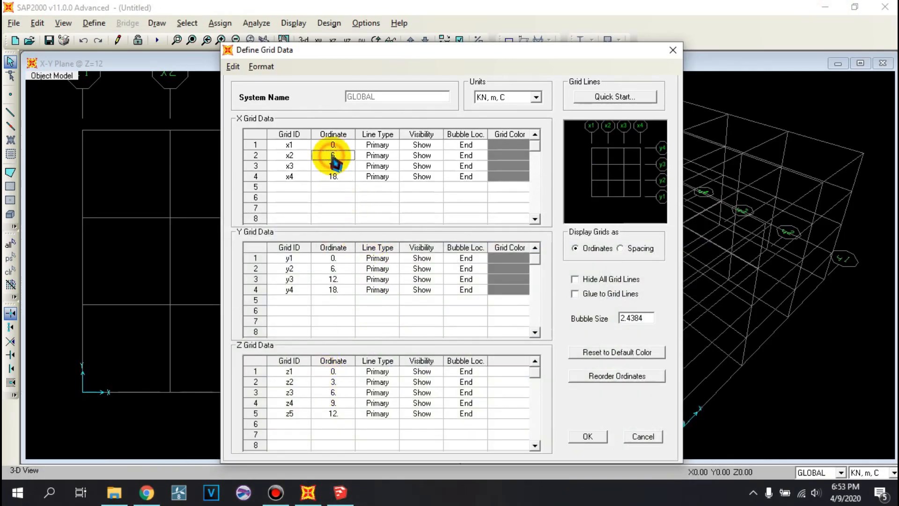
- Set the X grid ordinates after the origin to 5, 10, 15, 20, 25, 30, 35 and 40 m
{"action": "left_click", "coordinate": [334, 165]}
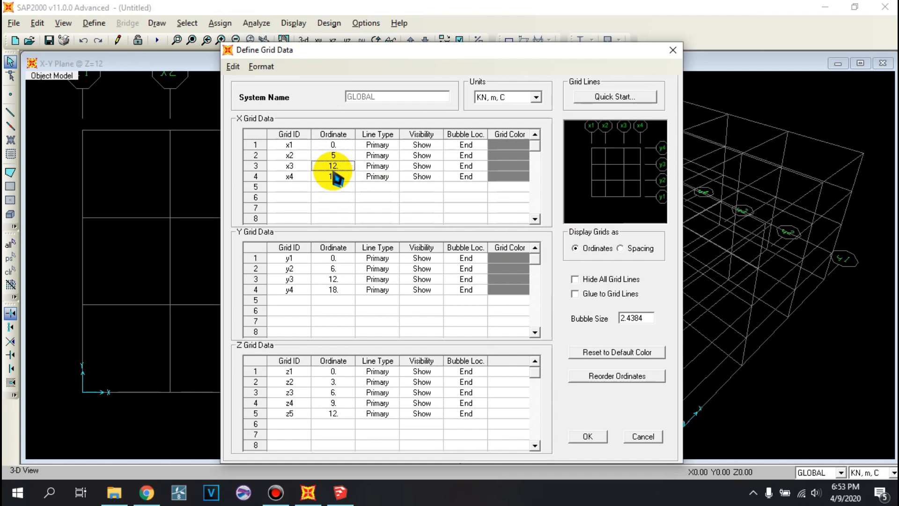
{"action": "type", "text": "10"}
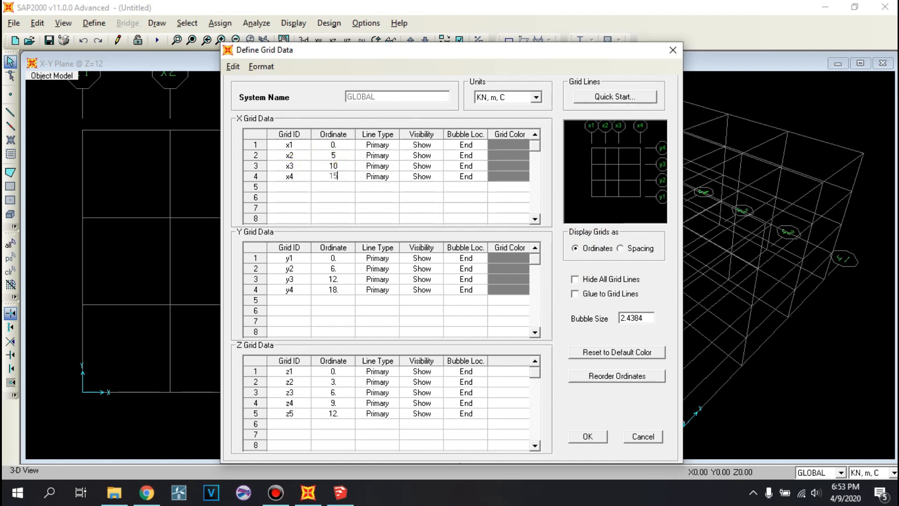
{"action": "left_click", "coordinate": [343, 189]}
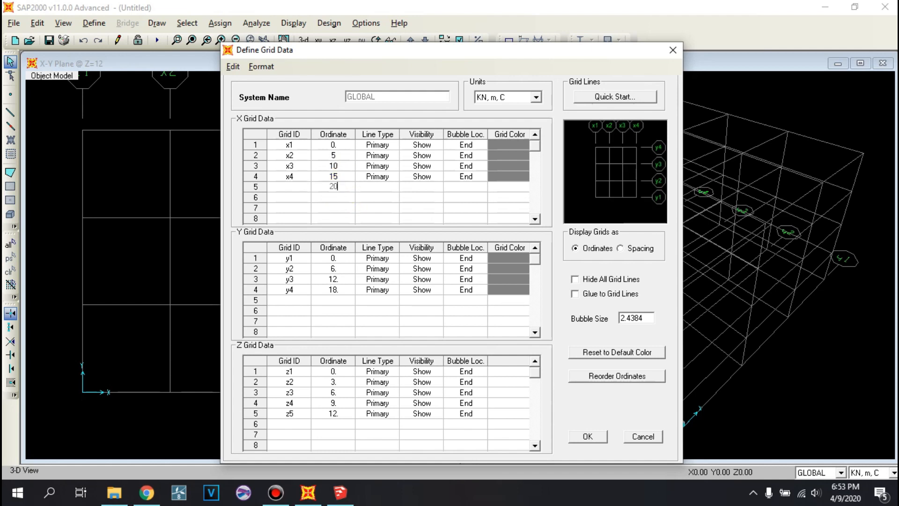
{"action": "left_click", "coordinate": [345, 194]}
{"action": "left_click", "coordinate": [348, 208]}
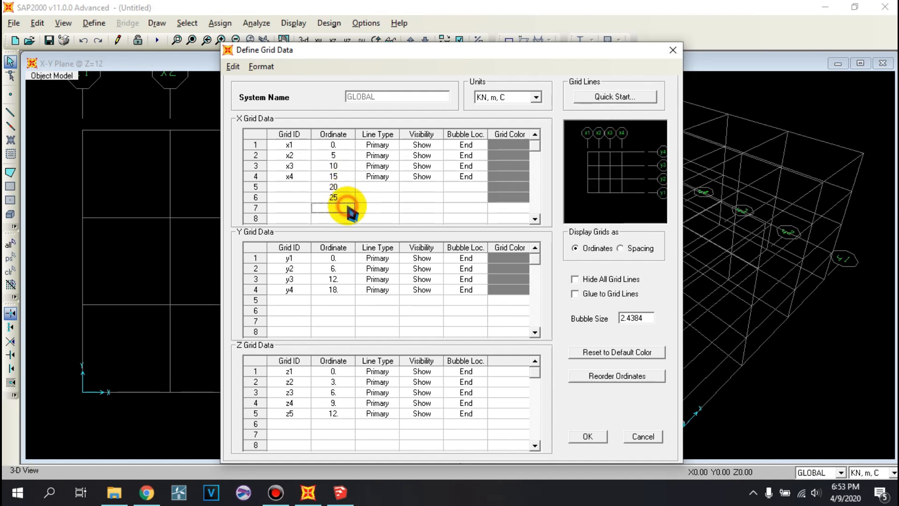
{"action": "left_click", "coordinate": [347, 218]}
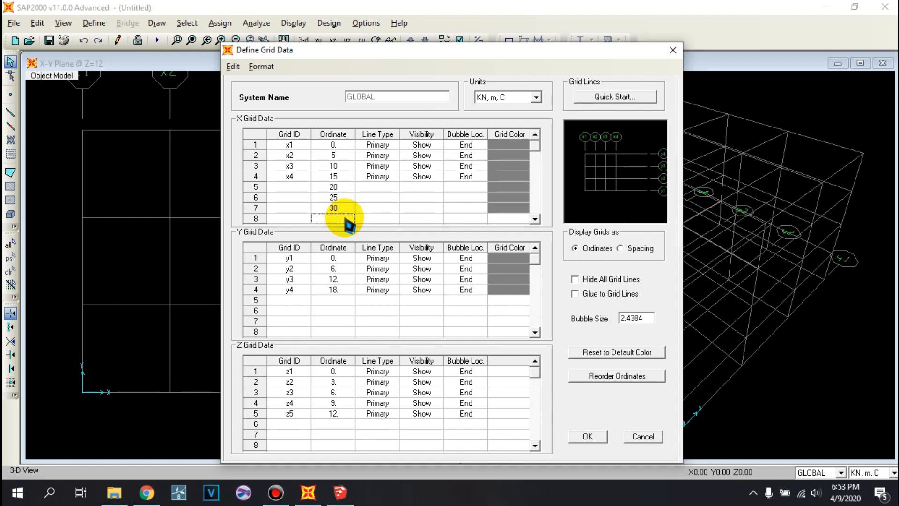
{"action": "left_click", "coordinate": [535, 218]}
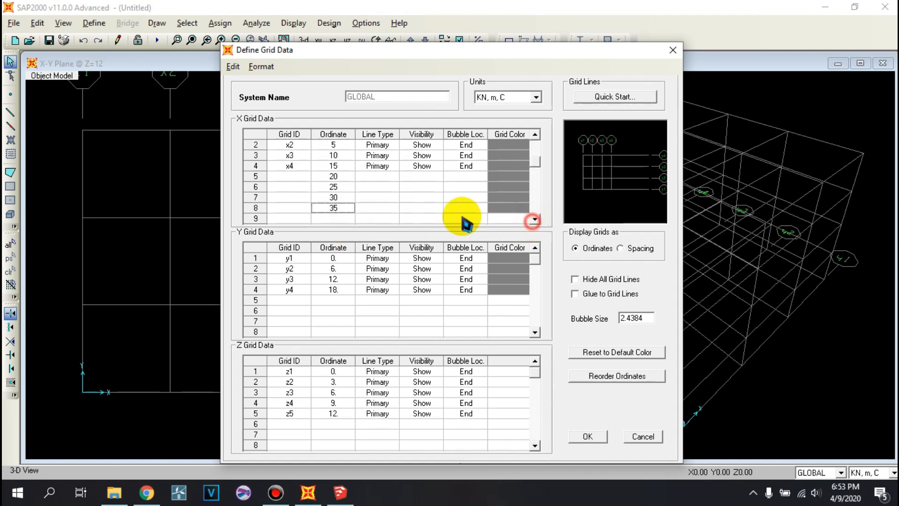
{"action": "left_click", "coordinate": [344, 218]}
{"action": "type", "text": "40"}
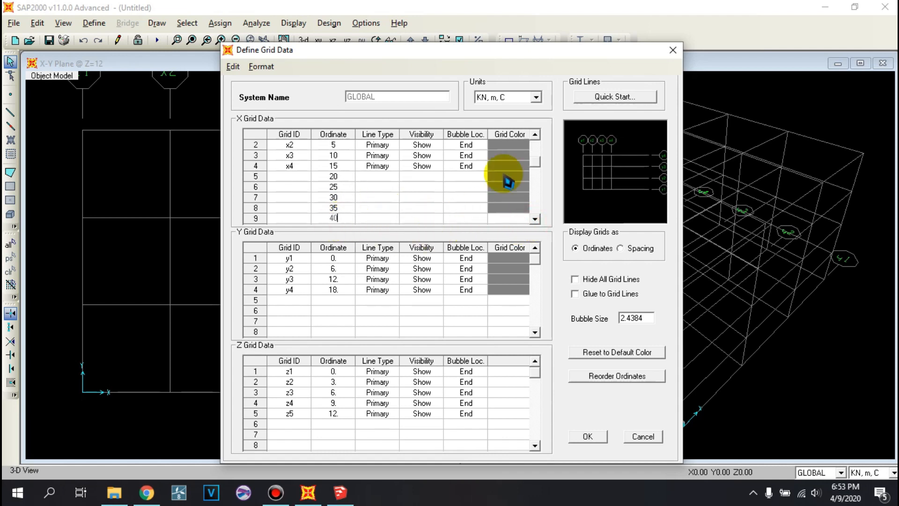
- Copy the Primary line type, Show visibility and End bubble location from the existing X grid rows into rows 5 to 9
{"action": "left_click", "coordinate": [534, 135]}
{"action": "left_click_drag", "start_coordinate": [382, 144], "coordinate": [466, 174]}
{"action": "key", "text": "ctrl+c"}
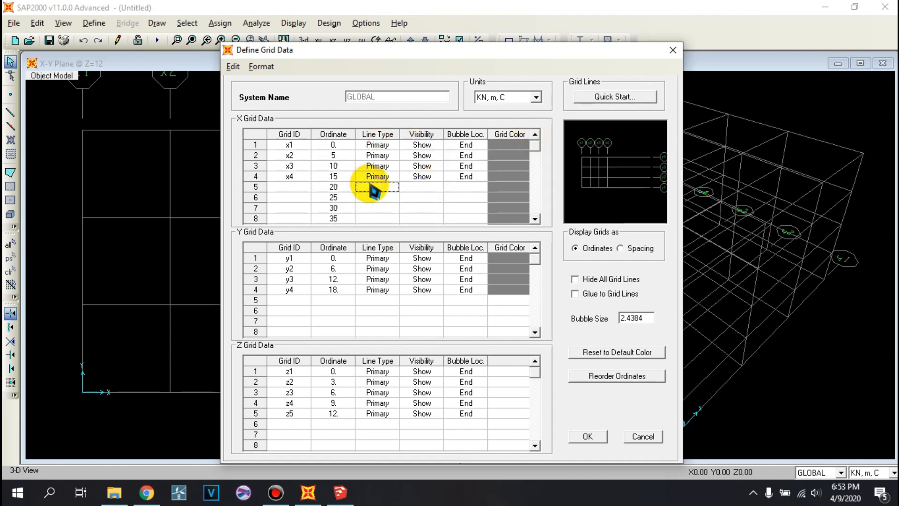
{"action": "key", "text": "ctrl+v"}
{"action": "left_click", "coordinate": [535, 218]}
{"action": "left_click", "coordinate": [534, 219]}
{"action": "left_click", "coordinate": [378, 200]}
{"action": "left_click", "coordinate": [392, 208]}
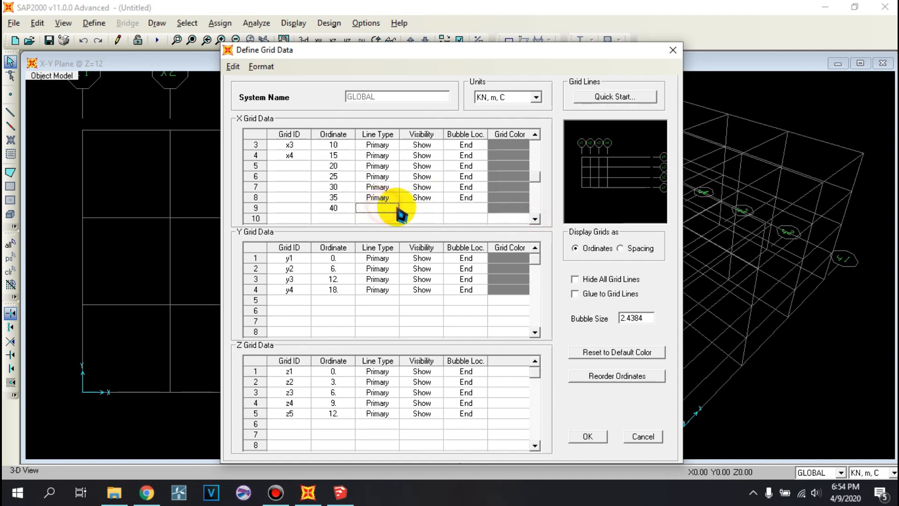
{"action": "left_click", "coordinate": [419, 207]}
{"action": "left_click", "coordinate": [463, 207]}
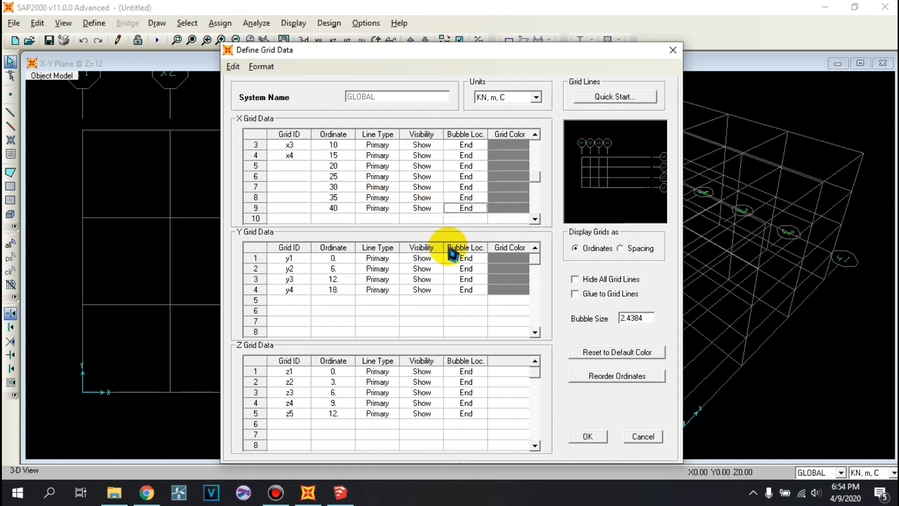
{"action": "left_click", "coordinate": [302, 177]}
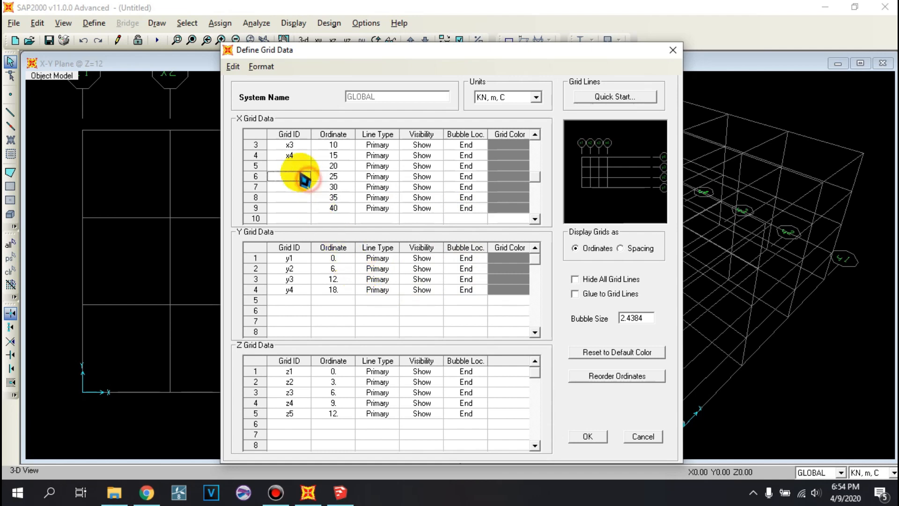
{"action": "left_click_drag", "start_coordinate": [299, 168], "coordinate": [305, 200]}
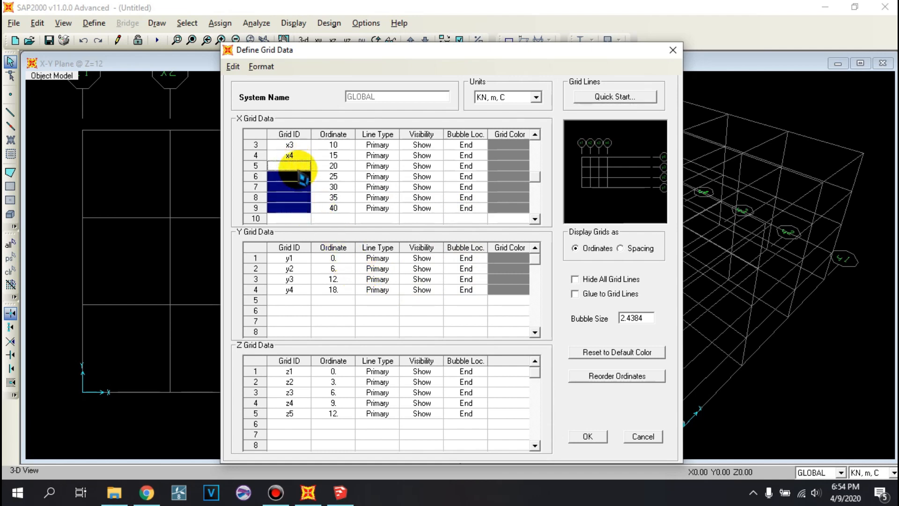
{"action": "left_click", "coordinate": [328, 177]}
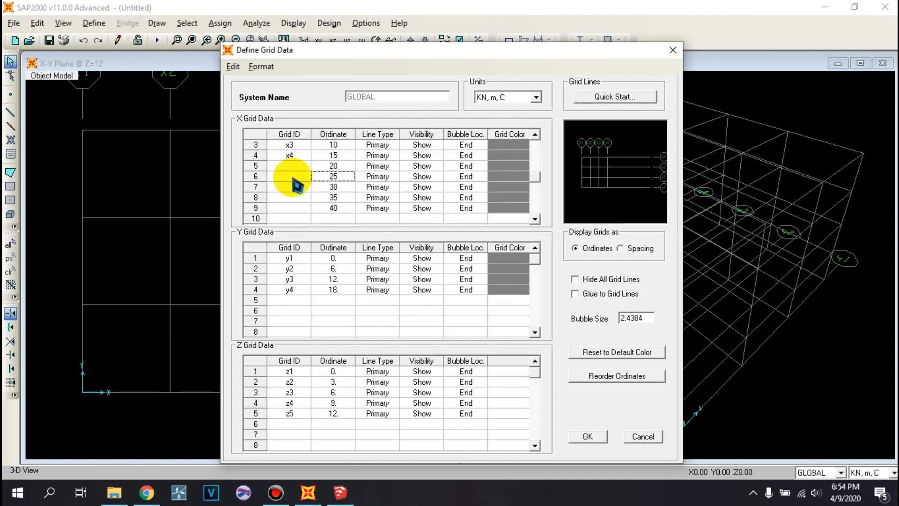
- Check the stringer and cross girder layout on the bridge's underside in SketchUp and return to the grid data in SAP2000
{"action": "left_click", "coordinate": [330, 279]}
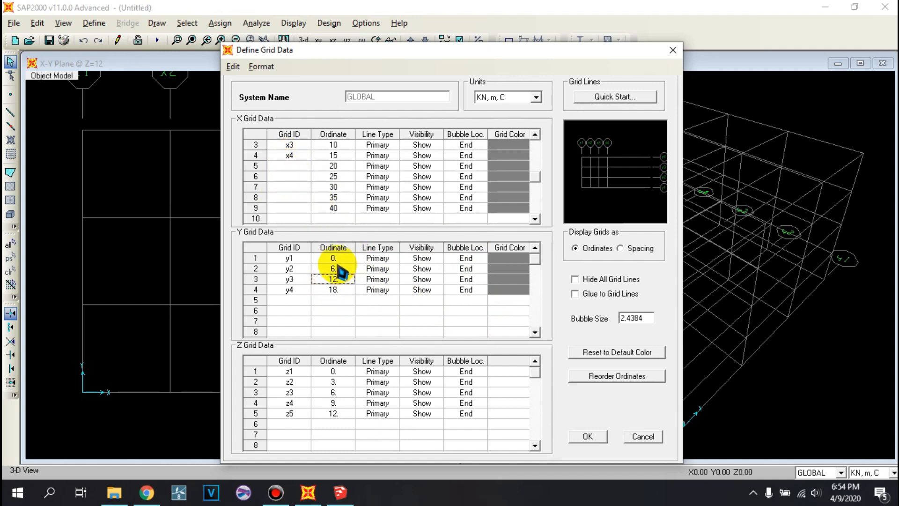
{"action": "left_click", "coordinate": [338, 491]}
{"action": "mouse_move", "coordinate": [342, 251]}
{"action": "middle_mouse_down"}
{"action": "mouse_move", "coordinate": [675, 199]}
{"action": "mouse_move", "coordinate": [644, 136]}
{"action": "mouse_move", "coordinate": [428, 195]}
{"action": "mouse_move", "coordinate": [369, 248]}
{"action": "middle_mouse_up"}
{"action": "middle_click_drag", "start_coordinate": [462, 194], "coordinate": [449, 164]}
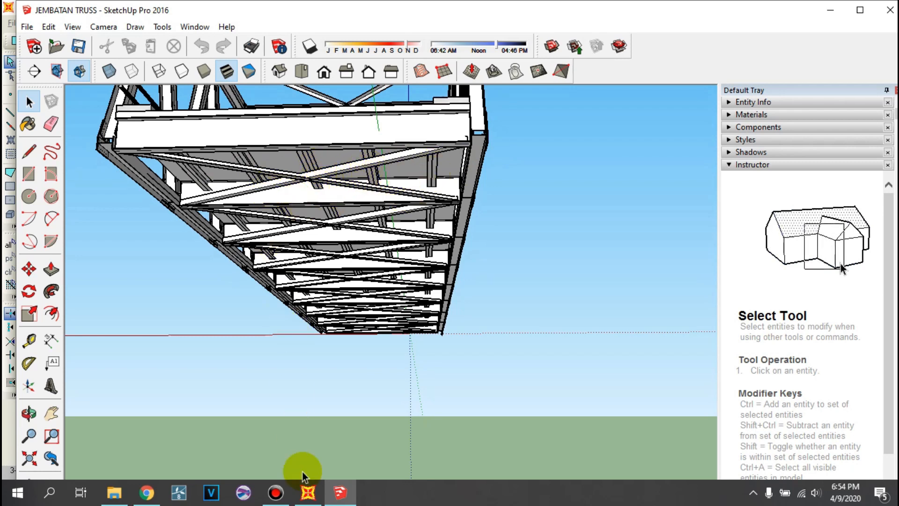
{"action": "left_click", "coordinate": [308, 492]}
{"action": "left_click", "coordinate": [340, 492]}
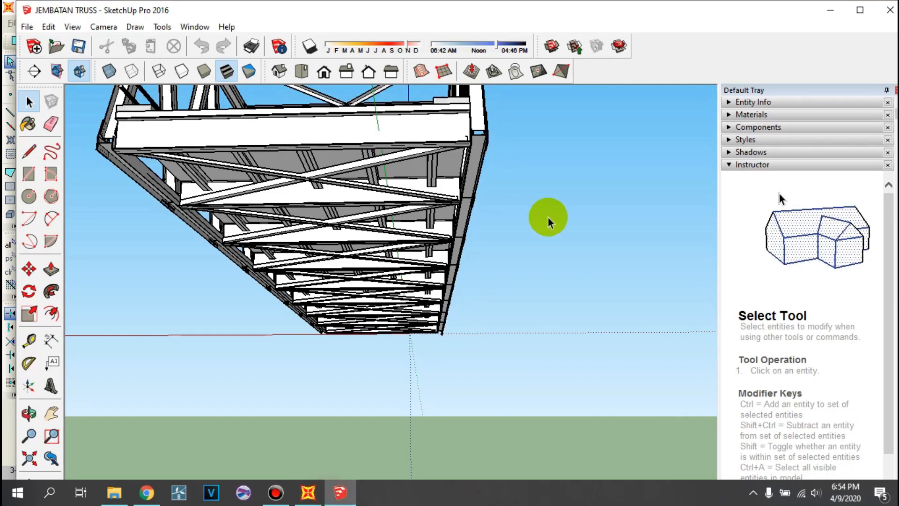
{"action": "left_click", "coordinate": [828, 7]}
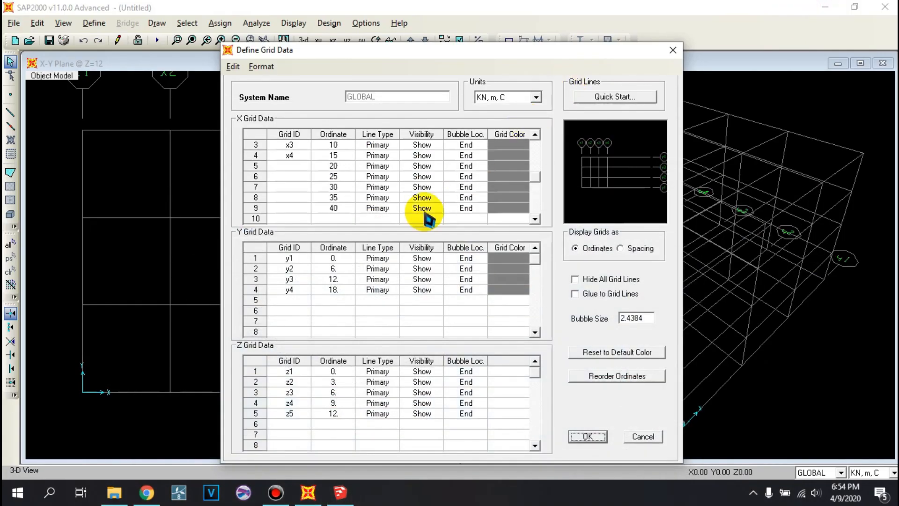
- Set the Y grid ordinates after the origin to 1, 2.5, 4, 5.5, 7 and 8 m
{"action": "left_click", "coordinate": [333, 269]}
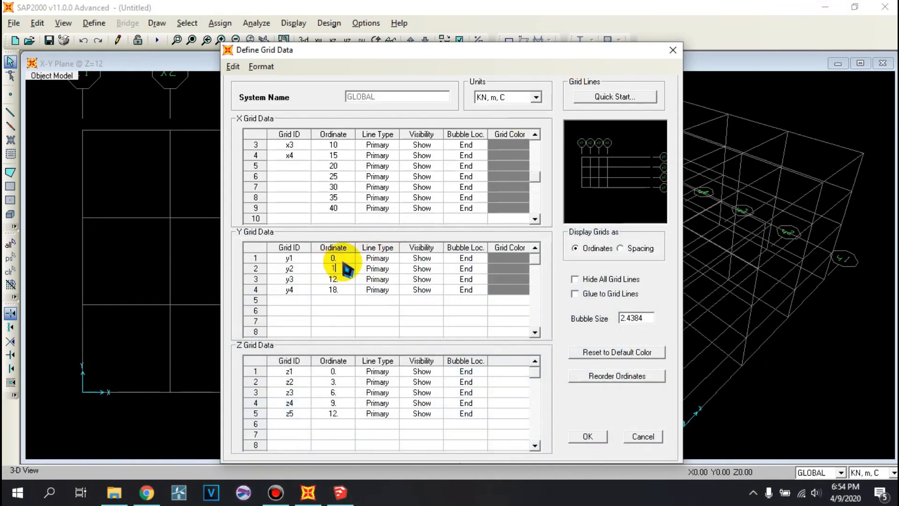
{"action": "left_click", "coordinate": [345, 281]}
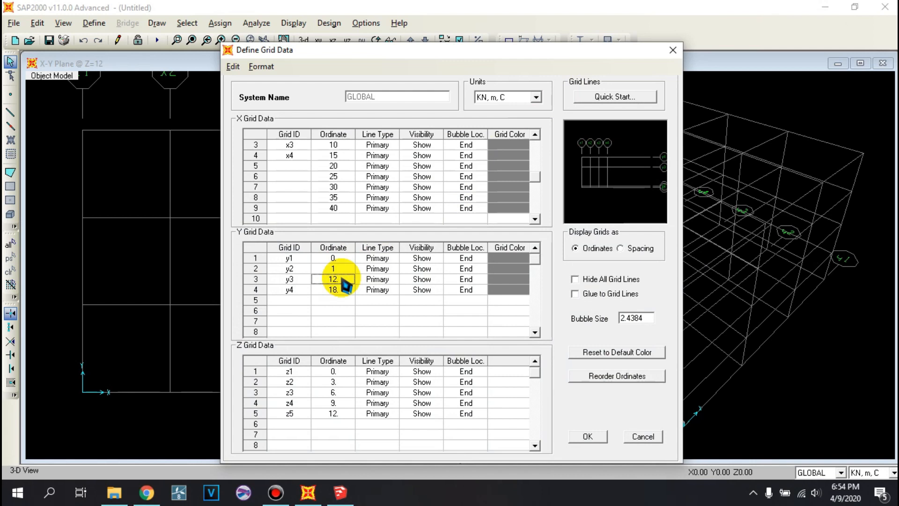
{"action": "type", "text": "2.5"}
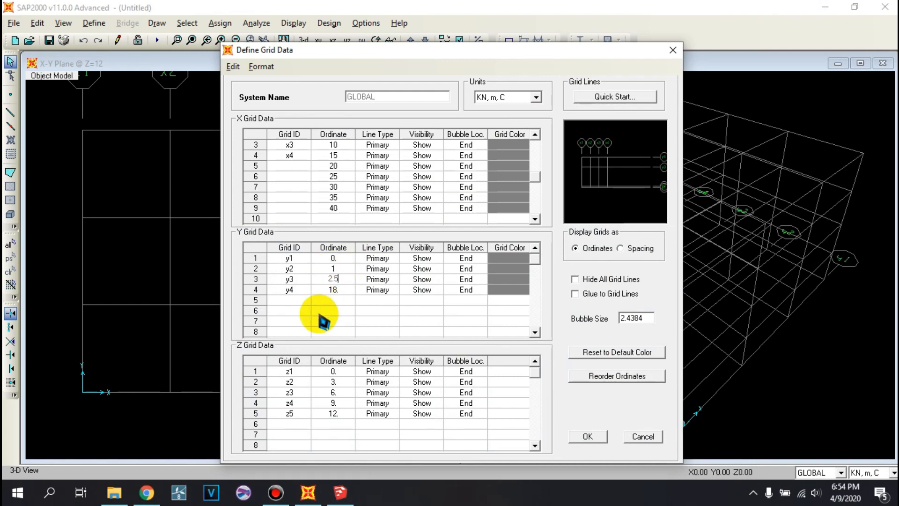
{"action": "left_click", "coordinate": [346, 291]}
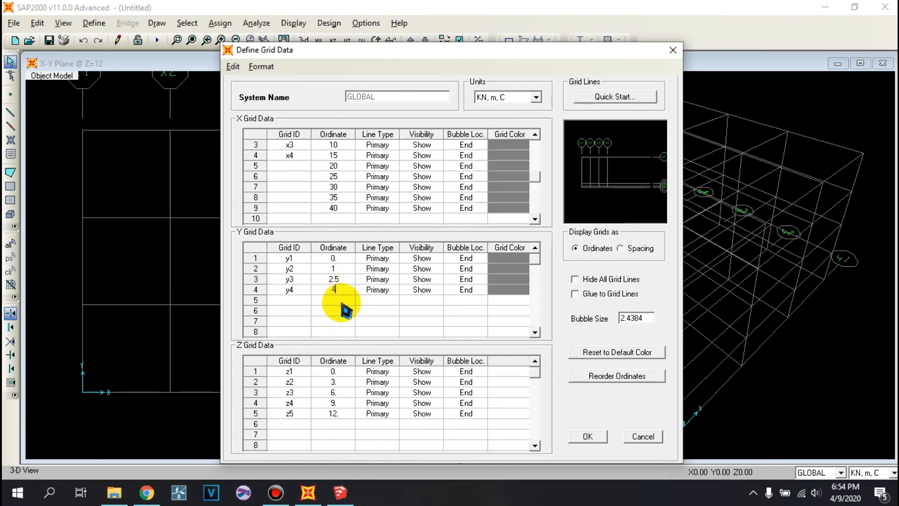
{"action": "left_click", "coordinate": [344, 305]}
{"action": "type", "text": "5.5"}
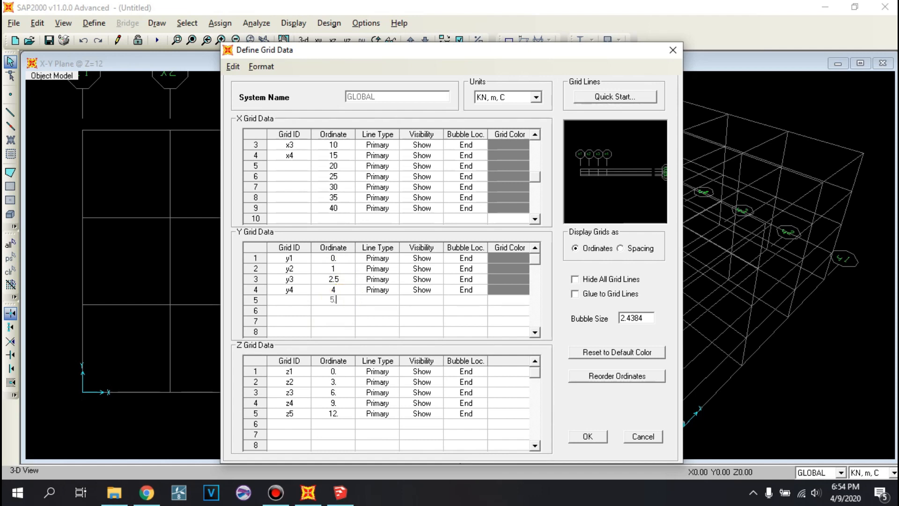
{"action": "left_click", "coordinate": [342, 311]}
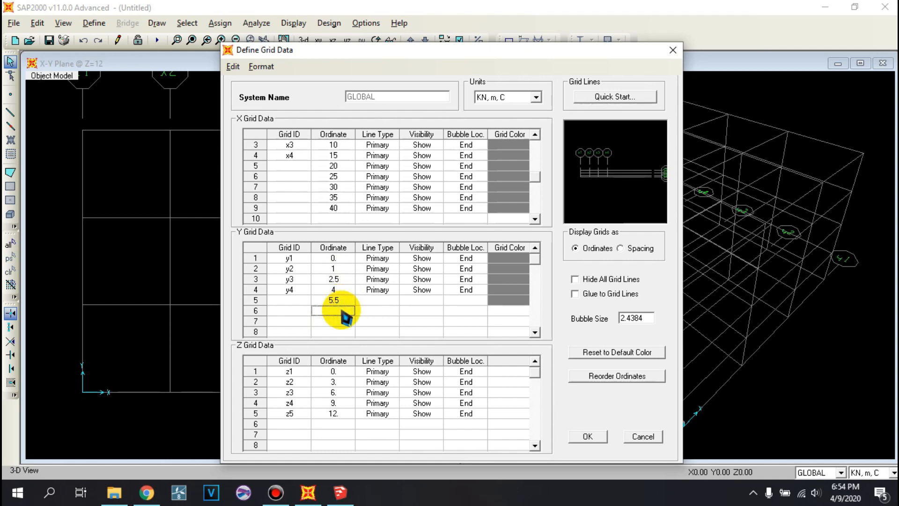
{"action": "type", "text": "7"}
{"action": "left_click", "coordinate": [346, 320]}
{"action": "type", "text": "8"}
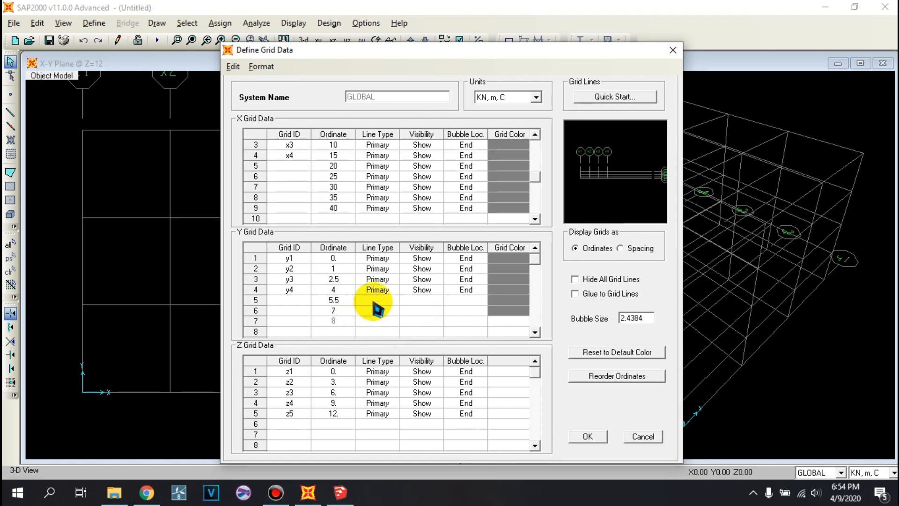
- Copy the Primary, Show and End settings of Y grid rows 2 to 4 into rows 5 to 7
{"action": "left_click_drag", "start_coordinate": [380, 269], "coordinate": [451, 293]}
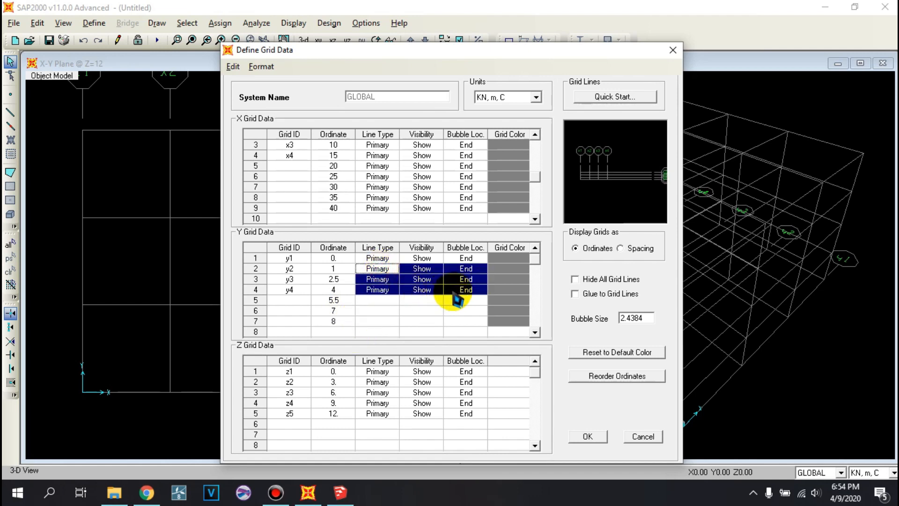
{"action": "left_click", "coordinate": [386, 300]}
{"action": "key", "text": "ctrl+v"}
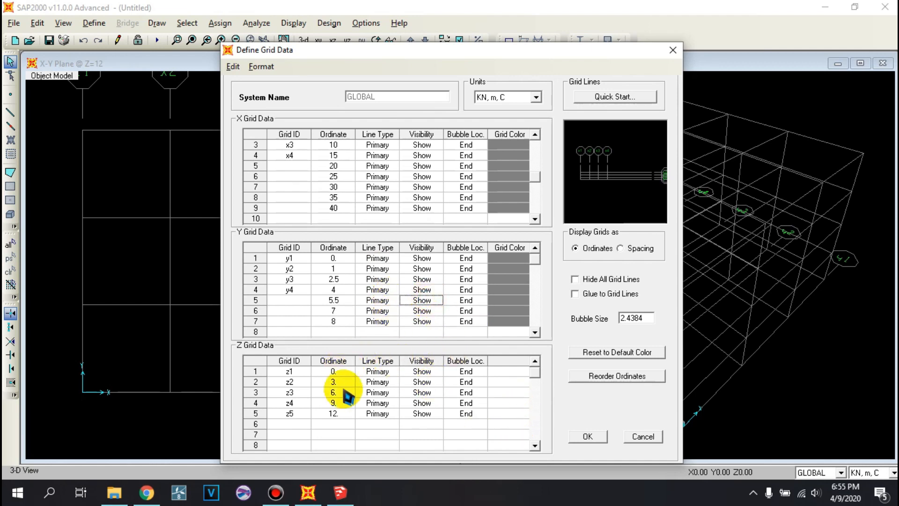
- Check the bridge's height and overall truss shape in SketchUp and return to the grid data in SAP2000
{"action": "left_click", "coordinate": [340, 492]}
{"action": "scroll", "coordinate": [370, 228], "scroll_direction": "down", "scroll_amount": 3}
{"action": "middle_click_drag", "start_coordinate": [387, 201], "coordinate": [115, 290]}
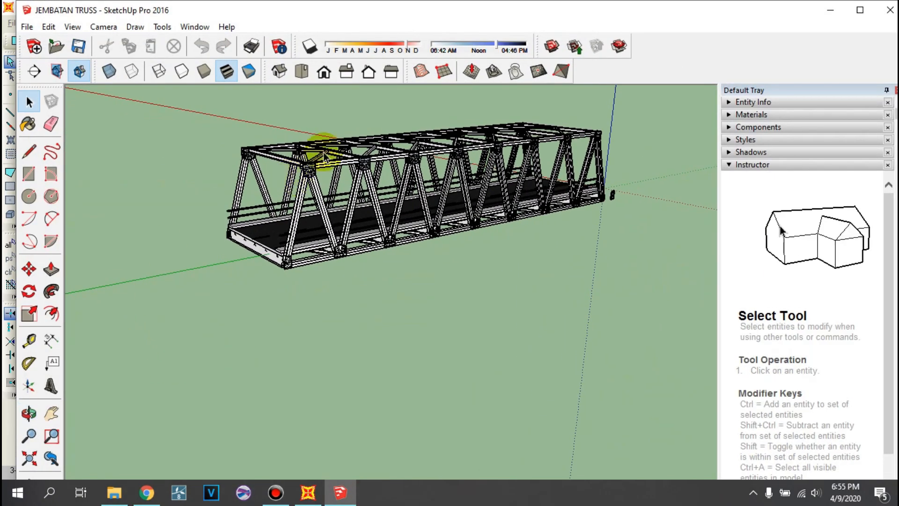
{"action": "middle_click_drag", "start_coordinate": [280, 216], "coordinate": [351, 261]}
{"action": "left_click", "coordinate": [308, 492]}
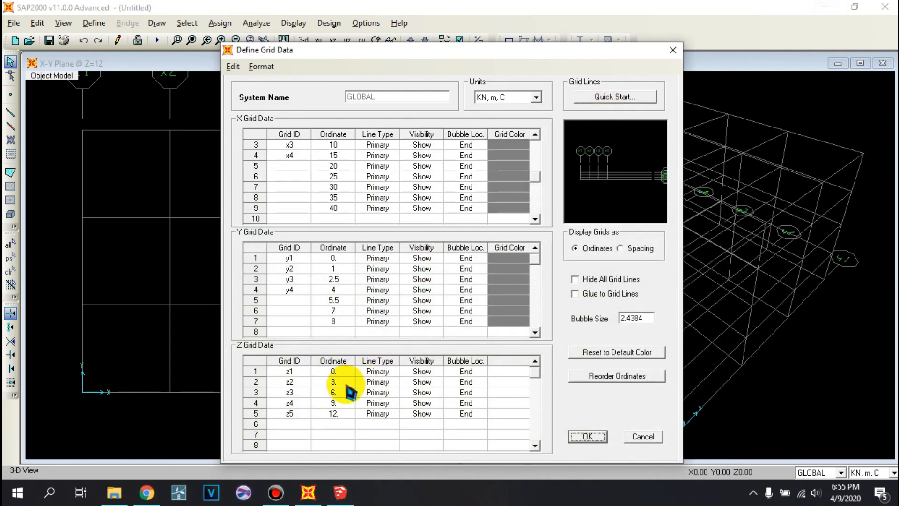
- Set the z2 grid ordinate to 7 m and delete the z3, z4 and z5 grid lines
{"action": "left_click", "coordinate": [338, 382]}
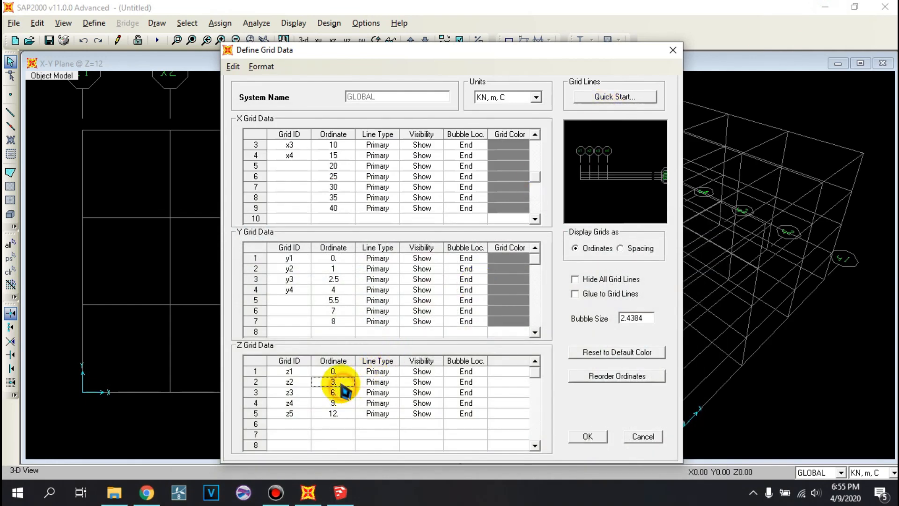
{"action": "type", "text": "7"}
{"action": "key", "text": "Return"}
{"action": "left_click_drag", "start_coordinate": [287, 396], "coordinate": [458, 422]}
{"action": "key", "text": "Delete"}
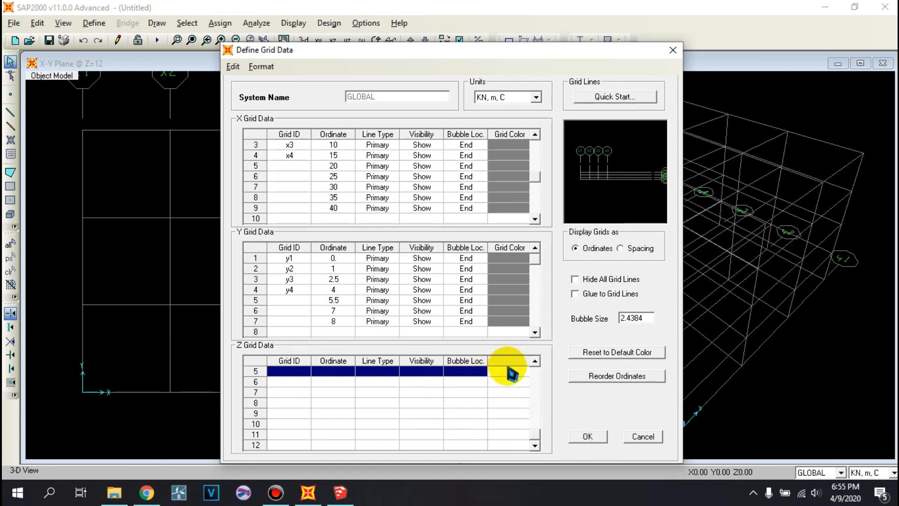
{"action": "left_click", "coordinate": [534, 361]}
{"action": "left_click", "coordinate": [510, 392]}
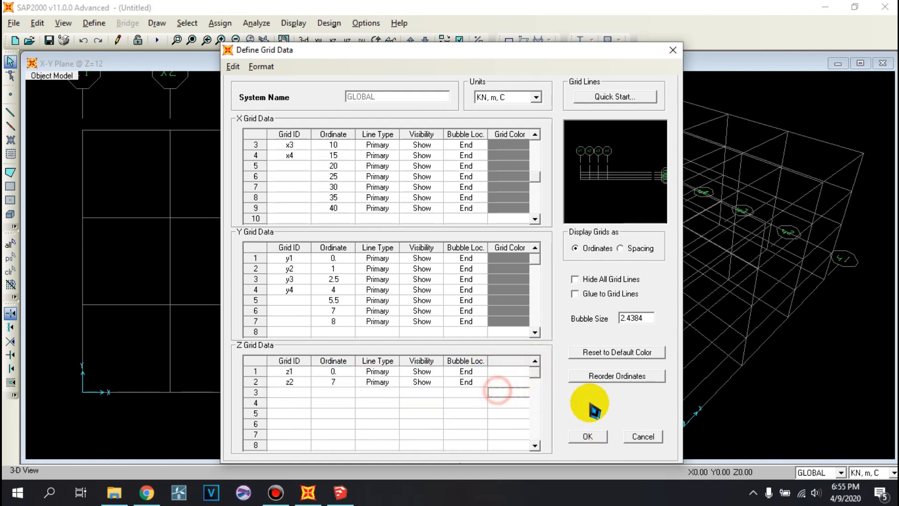
- Apply the modified grid data to the GLOBAL system and close the coordinate system definitions
{"action": "left_click", "coordinate": [590, 436]}
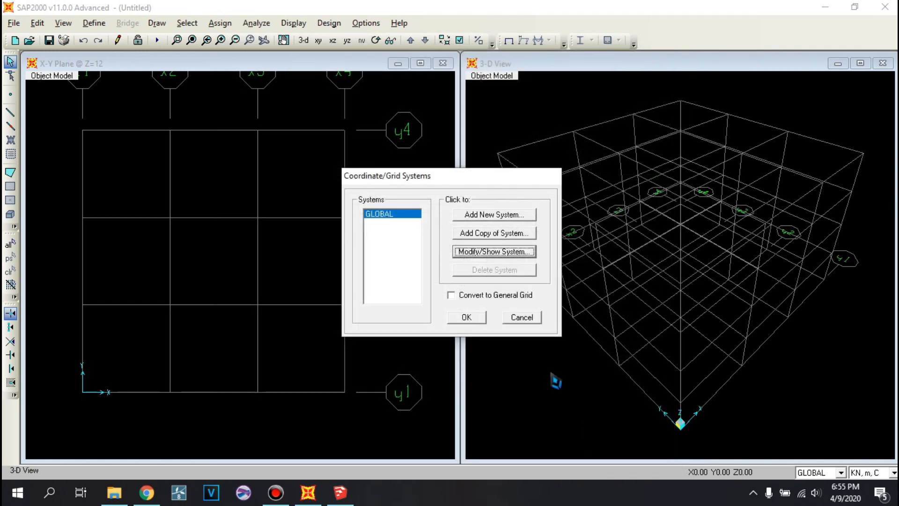
{"action": "left_click", "coordinate": [471, 318]}
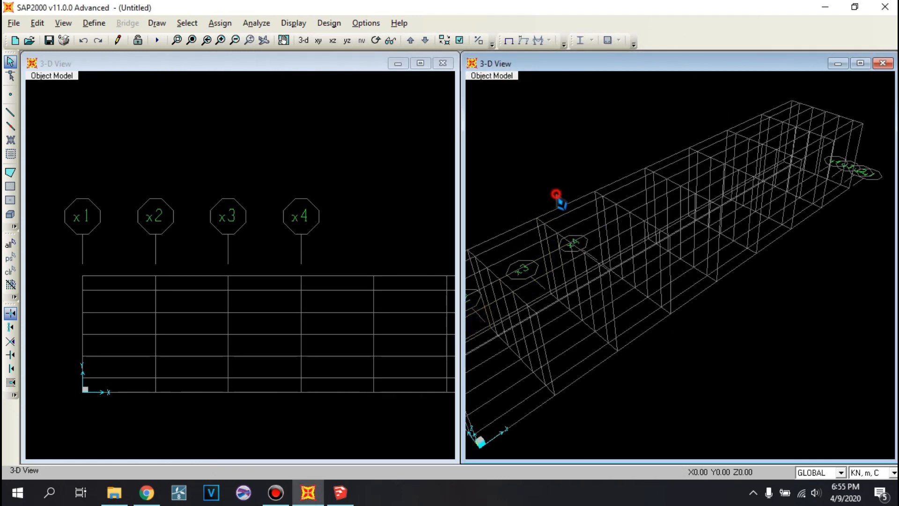
{"action": "mouse_move", "coordinate": [659, 225]}
{"action": "middle_mouse_down"}
{"action": "mouse_move", "coordinate": [690, 214]}
{"action": "mouse_move", "coordinate": [685, 205]}
{"action": "mouse_move", "coordinate": [667, 208]}
{"action": "mouse_move", "coordinate": [761, 191]}
{"action": "middle_mouse_up"}
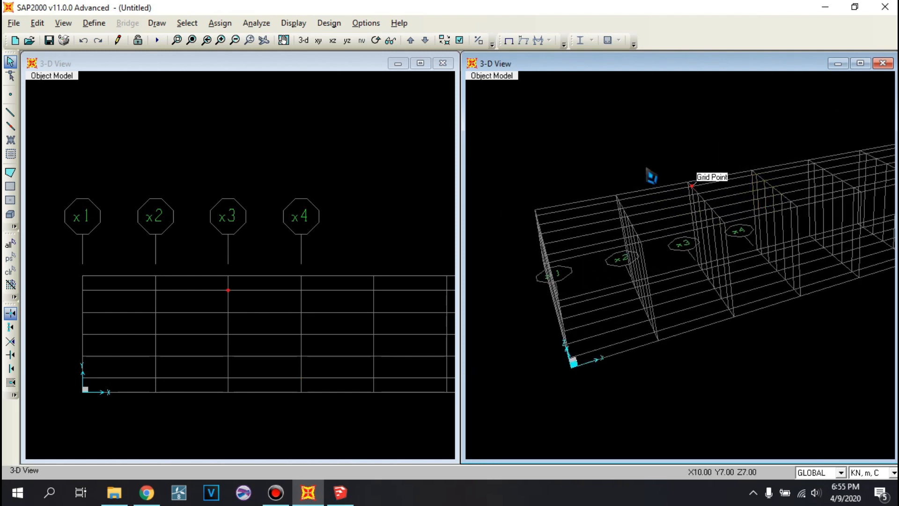
- Open the 4000Psi material's properties from the material definitions and rename it F'C30MPa
{"action": "left_click", "coordinate": [94, 23]}
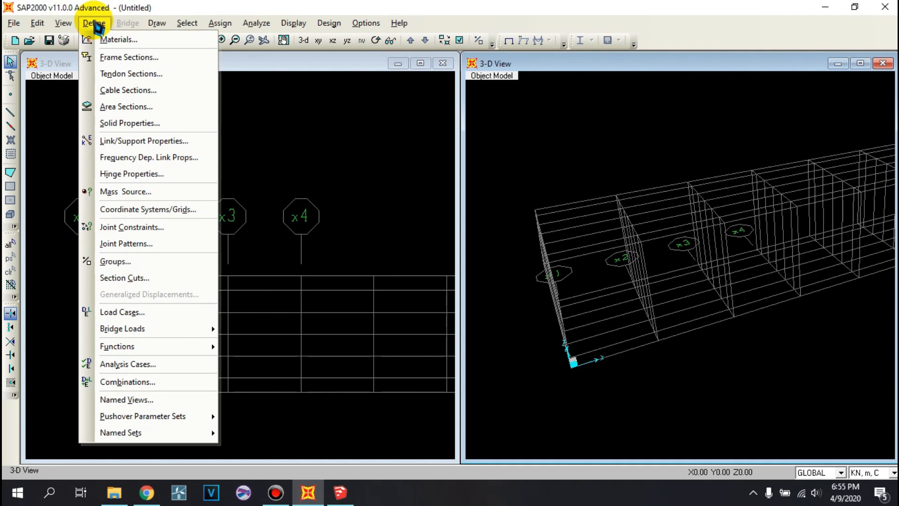
{"action": "left_click", "coordinate": [114, 39]}
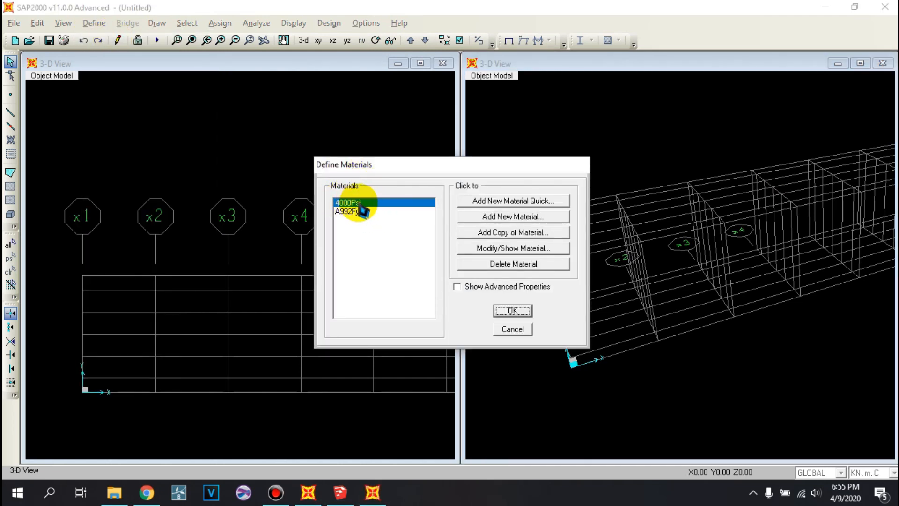
{"action": "left_click", "coordinate": [358, 211]}
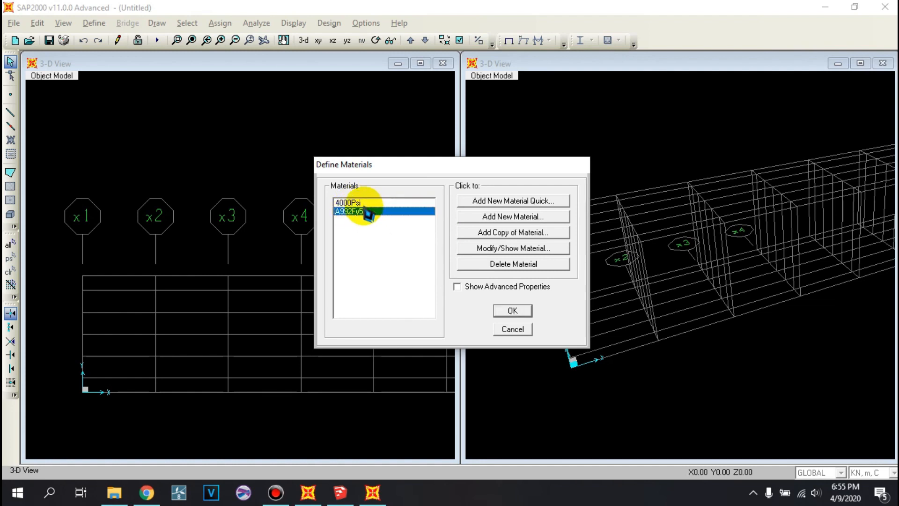
{"action": "left_click", "coordinate": [363, 204]}
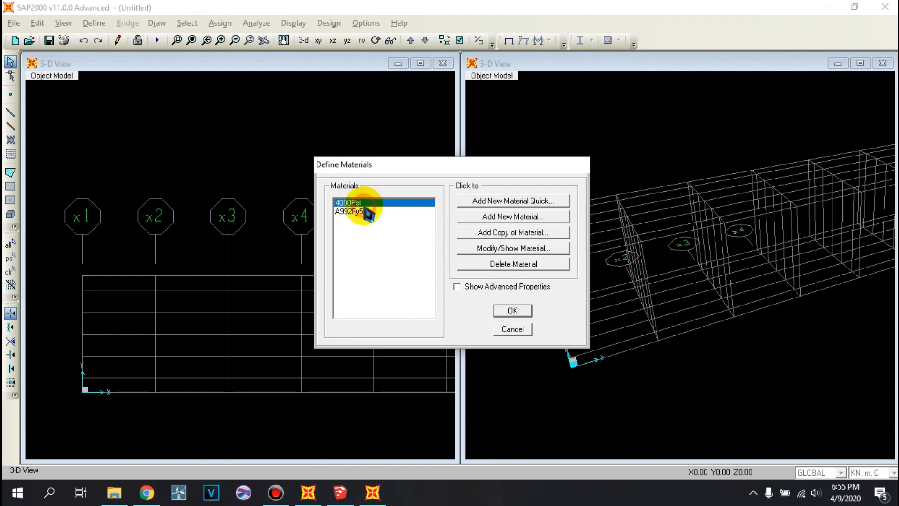
{"action": "left_click", "coordinate": [495, 248]}
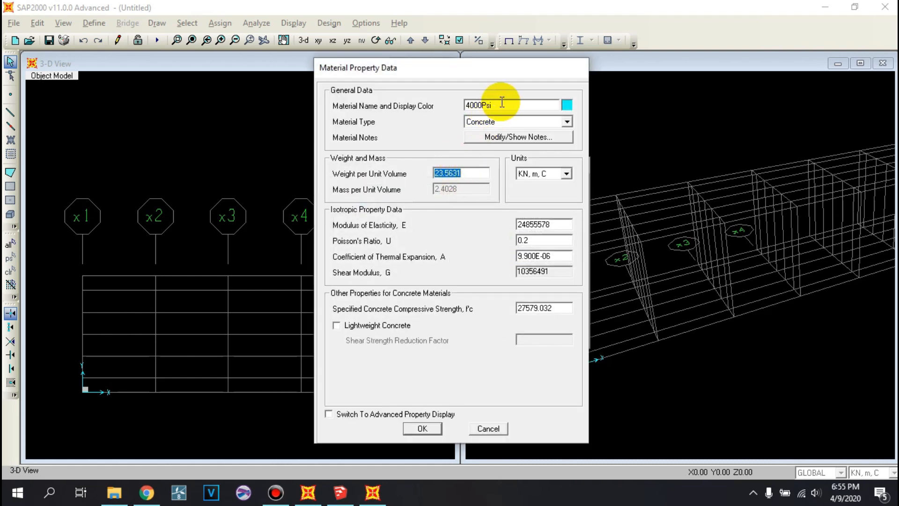
{"action": "left_click_drag", "start_coordinate": [501, 102], "coordinate": [444, 106]}
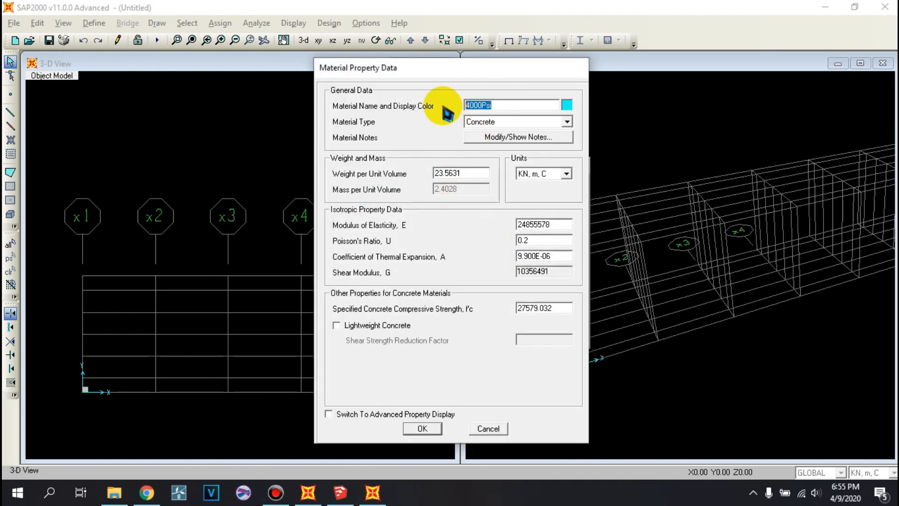
{"action": "type", "text": "f"}
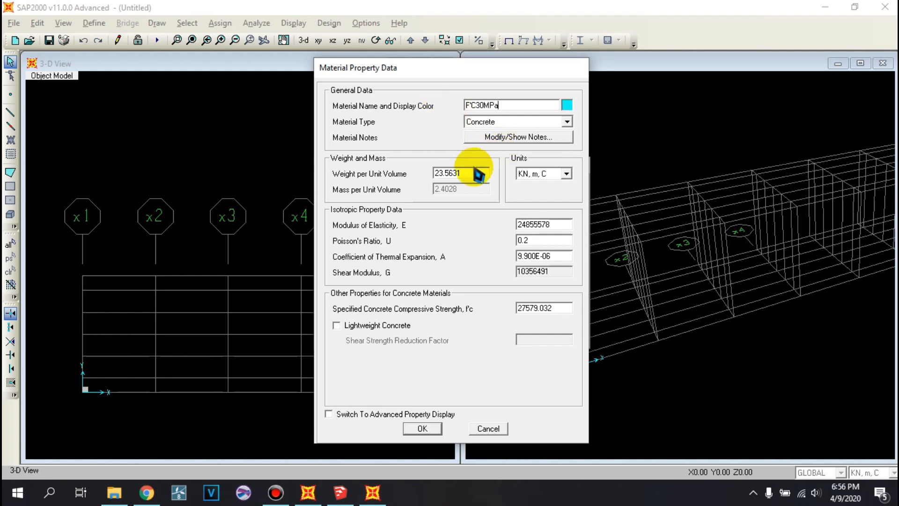
- Choose Concrete as the material type with a weight per unit volume of 24 kN/m³, and switch the material units to N, mm, C
{"action": "left_click", "coordinate": [524, 121]}
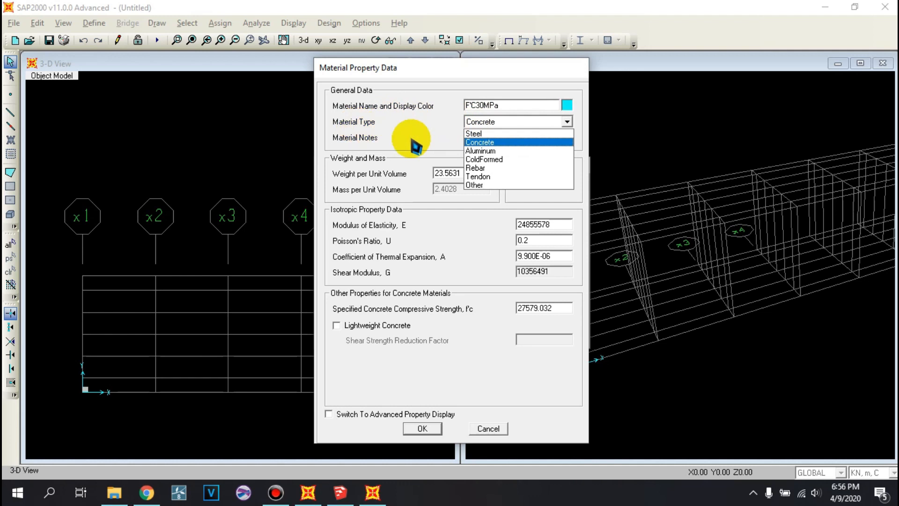
{"action": "left_click", "coordinate": [486, 144]}
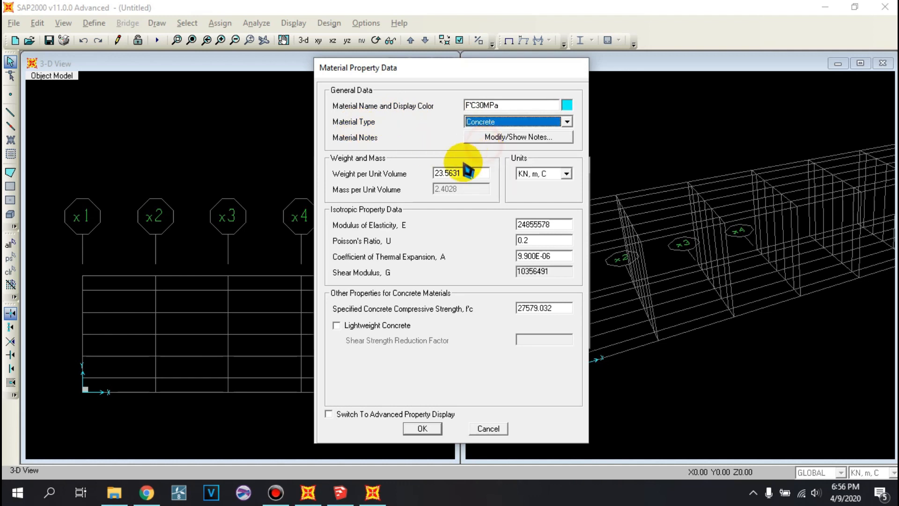
{"action": "double_click", "coordinate": [466, 175]}
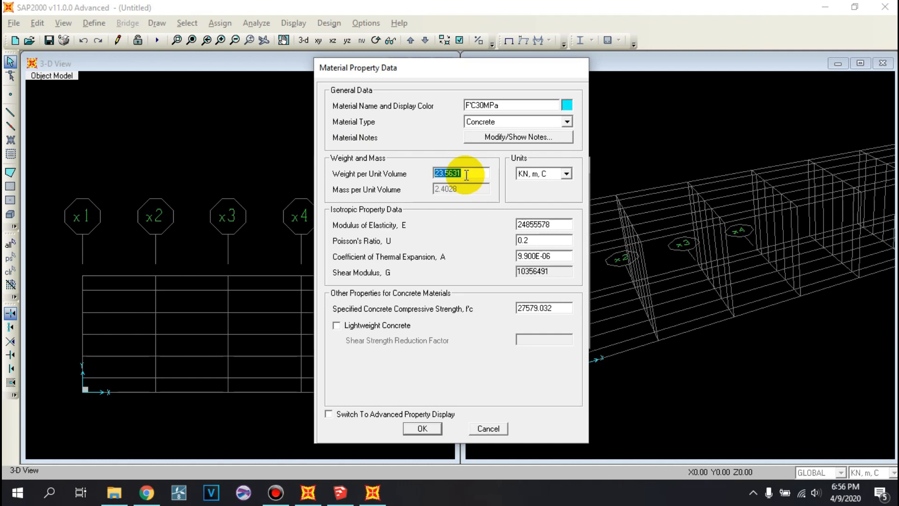
{"action": "type", "text": "24"}
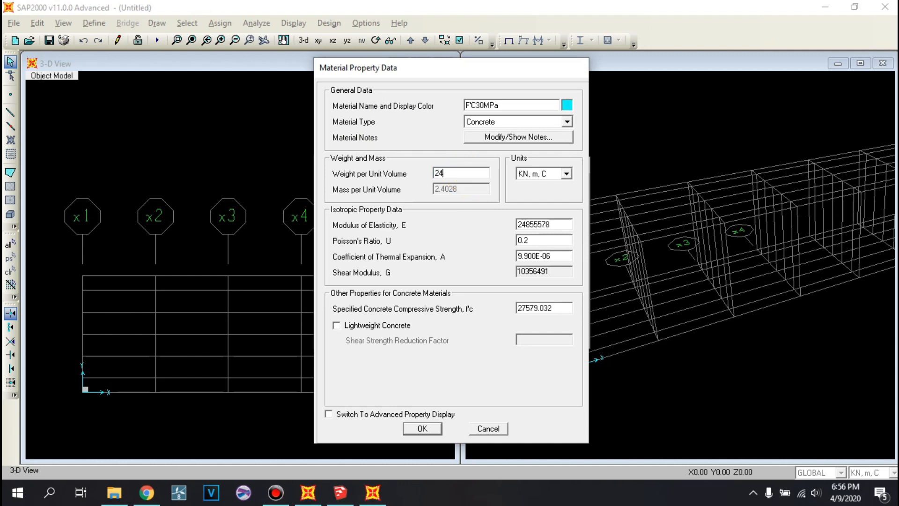
{"action": "double_click", "coordinate": [556, 227]}
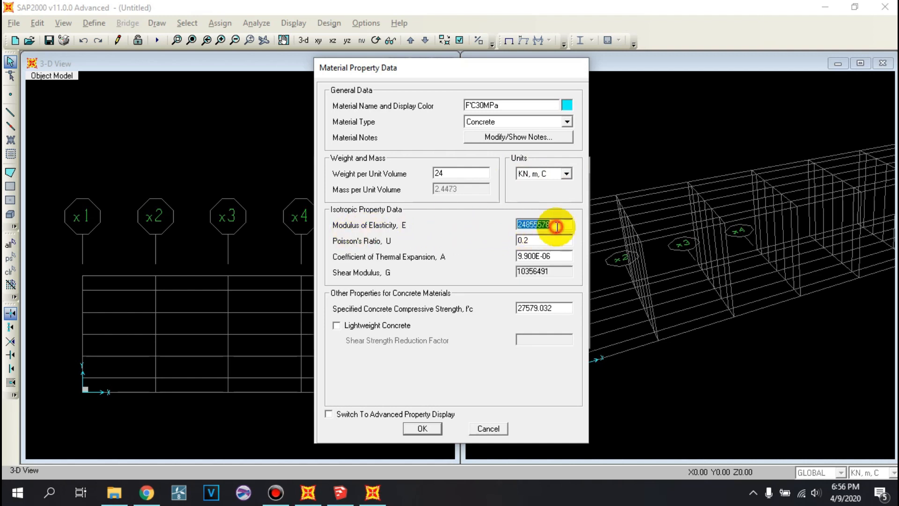
{"action": "left_click", "coordinate": [567, 175]}
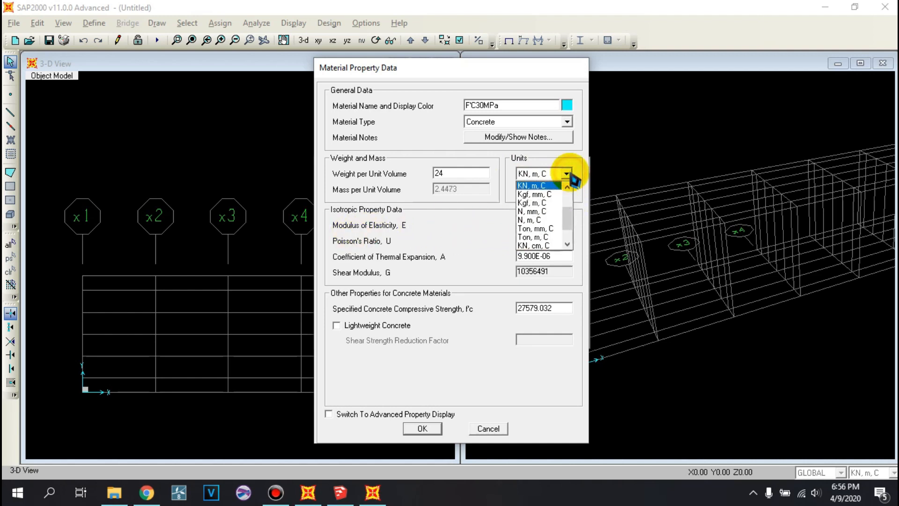
{"action": "left_click", "coordinate": [561, 211]}
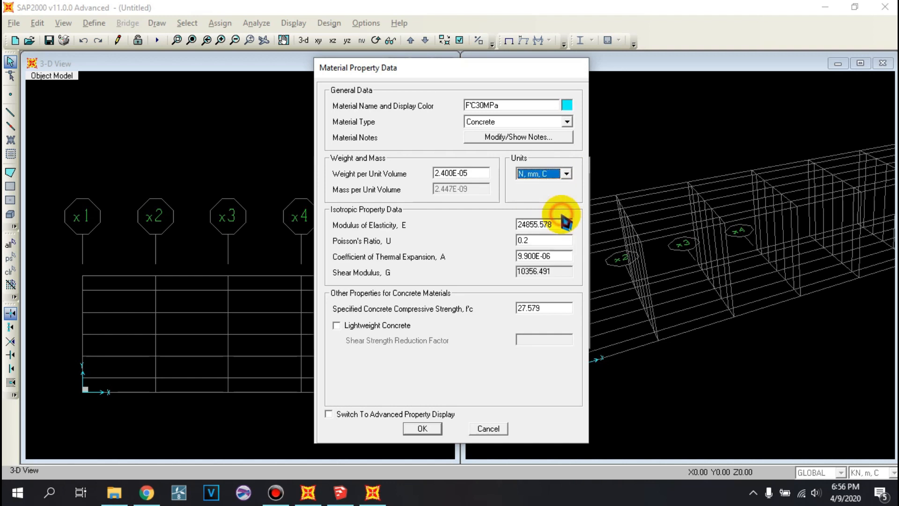
{"action": "double_click", "coordinate": [562, 223]}
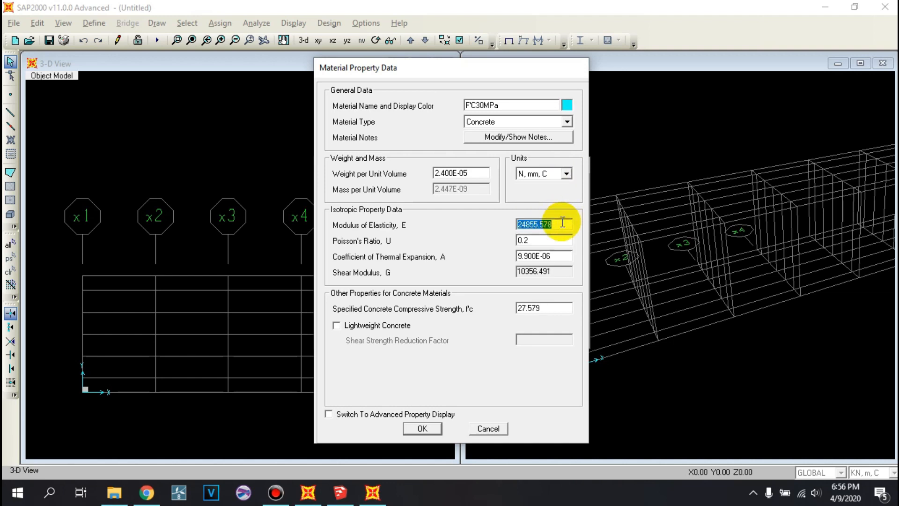
{"action": "type", "text": "4700*(300.5"}
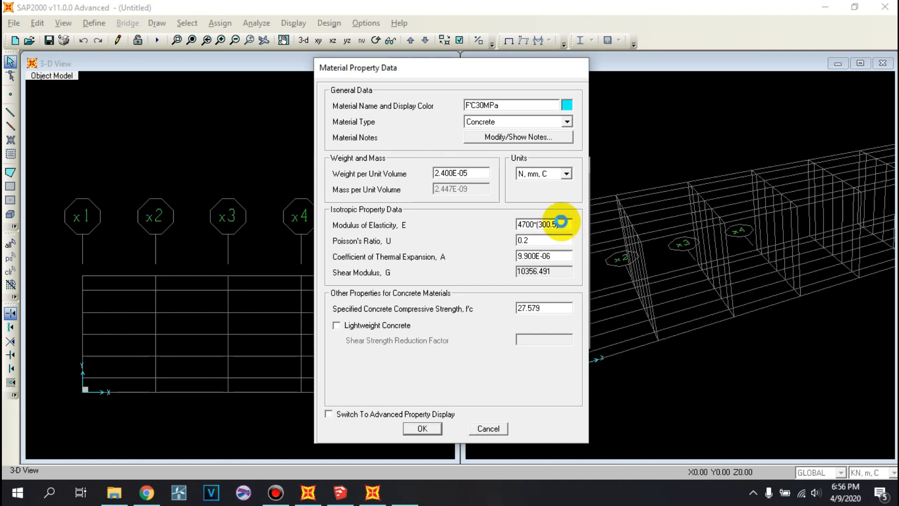
{"action": "key", "text": "Return"}
- Set the concrete's modulus of elasticity to 4700*(30^0.5) and its compressive strength f'c to 30 MPa, and accept the material
{"action": "double_click", "coordinate": [553, 222]}
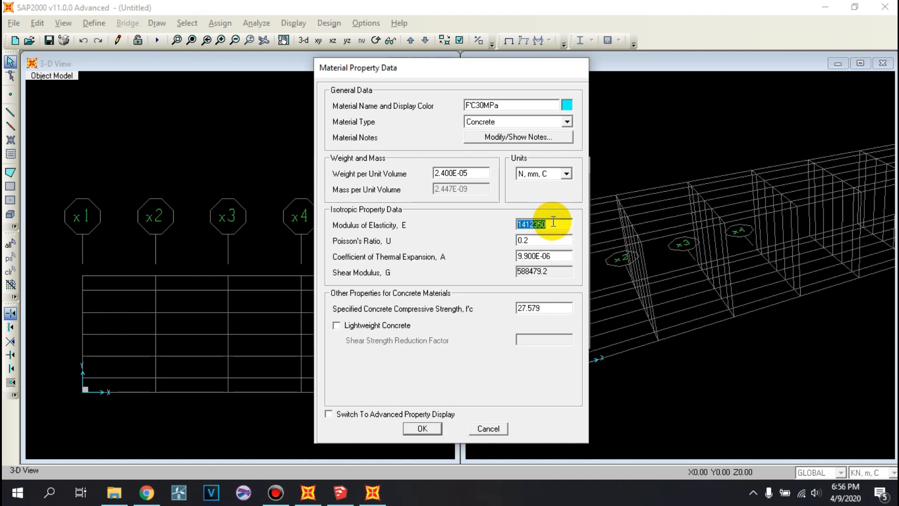
{"action": "type", "text": "4700*(30^0.5"}
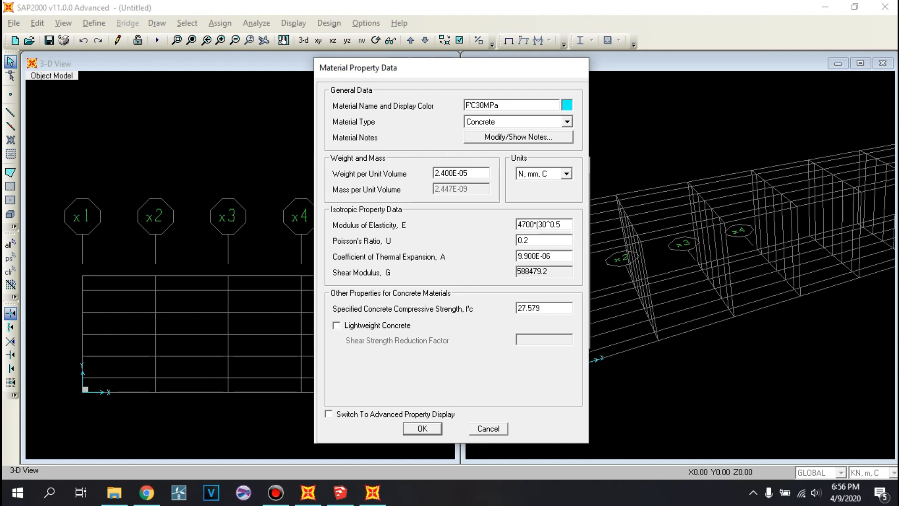
{"action": "left_click", "coordinate": [554, 221]}
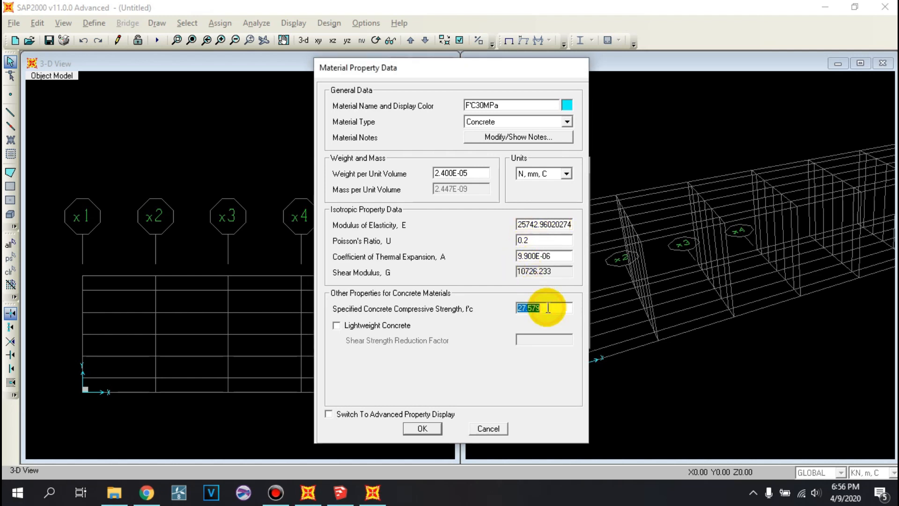
{"action": "type", "text": "30"}
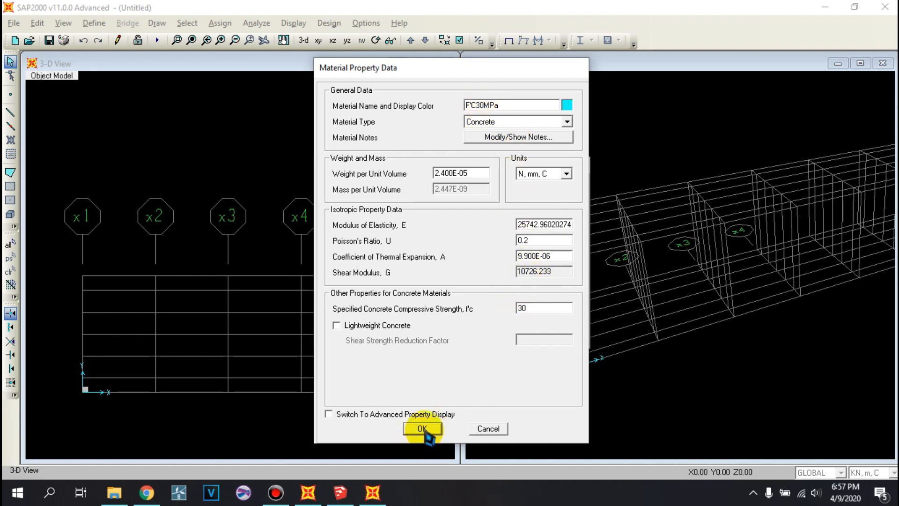
{"action": "left_click", "coordinate": [422, 429]}
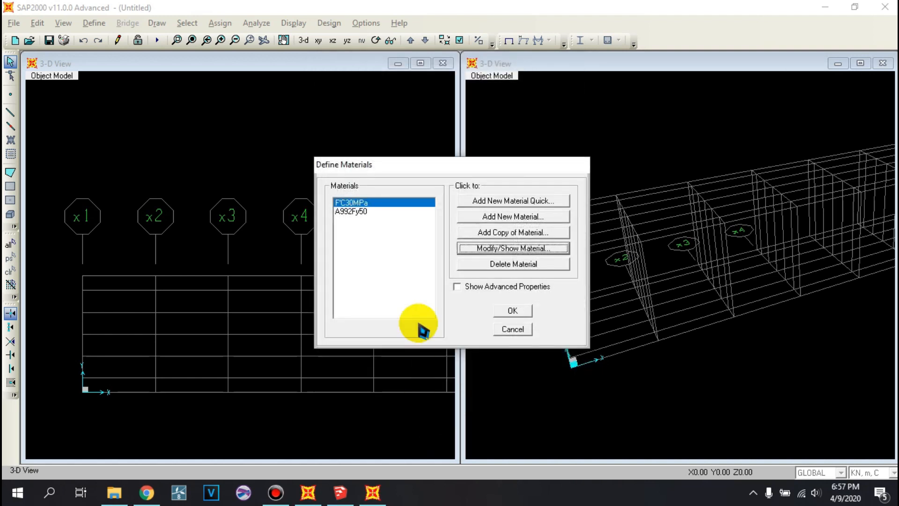
- Open the property data of the A992Fy50 steel material and select its name for editing
{"action": "left_click", "coordinate": [380, 213]}
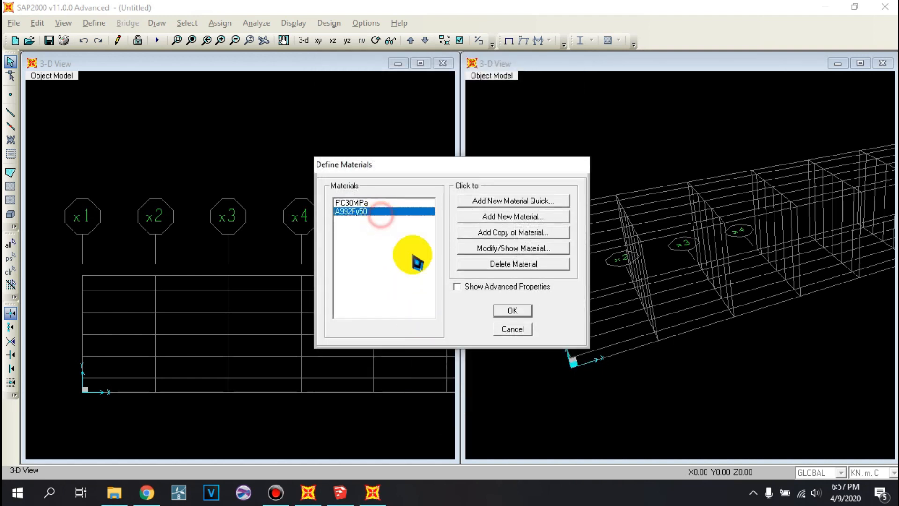
{"action": "left_click", "coordinate": [482, 248]}
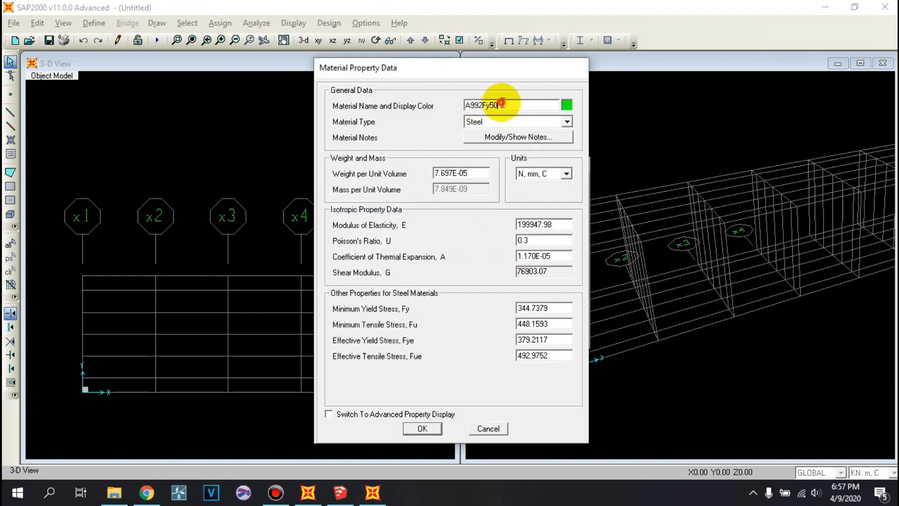
{"action": "left_click_drag", "start_coordinate": [500, 106], "coordinate": [461, 104]}
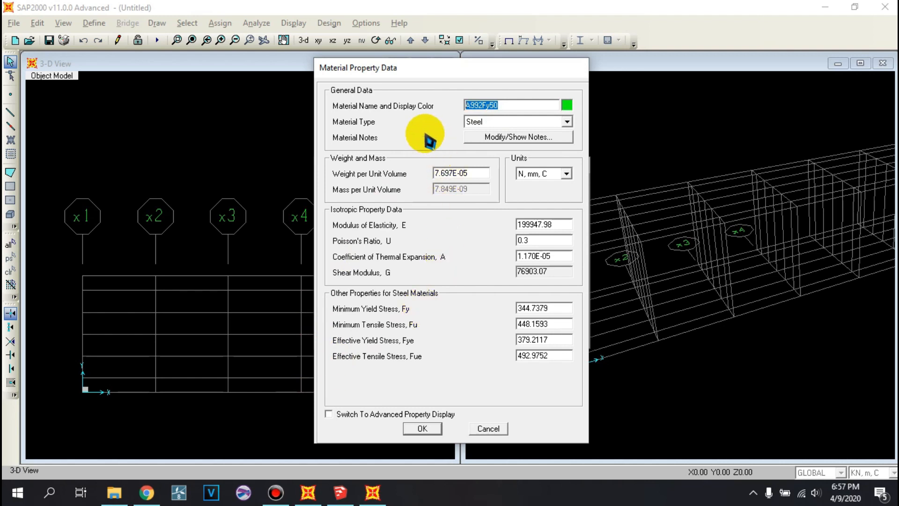
- Look up the steel grades' strengths in the TABEL SIFAT MEKANIS BAJA JEMBATAN image in the DATA ASISTEN folder and return to SAP2000
{"action": "left_click", "coordinate": [124, 499]}
{"action": "double_click", "coordinate": [211, 177]}
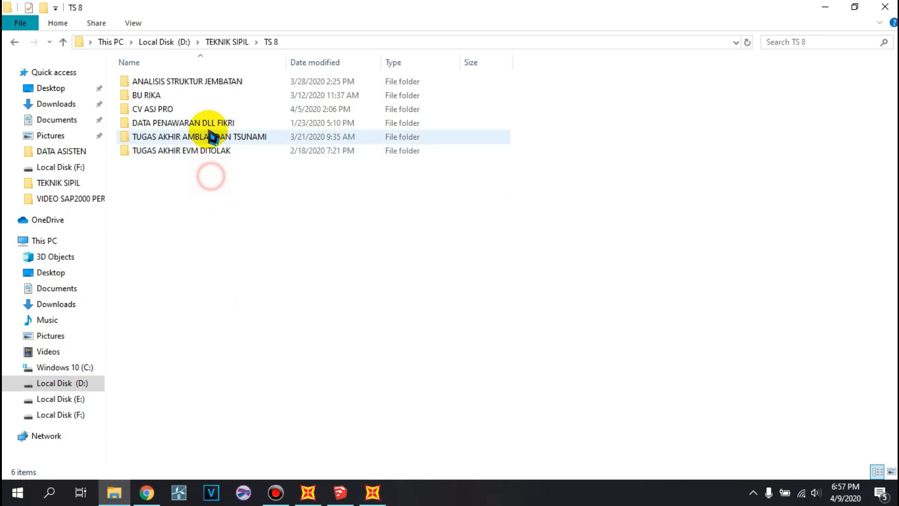
{"action": "double_click", "coordinate": [211, 85]}
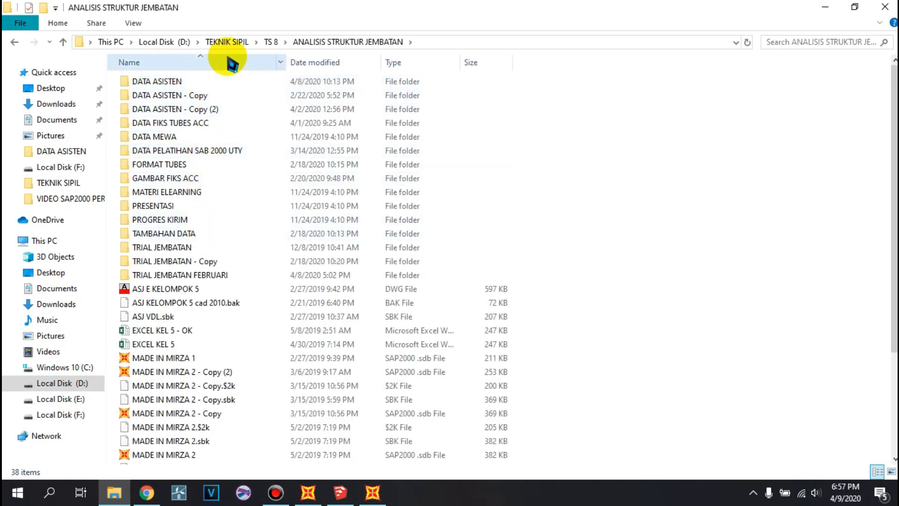
{"action": "double_click", "coordinate": [221, 82]}
{"action": "left_click", "coordinate": [194, 386]}
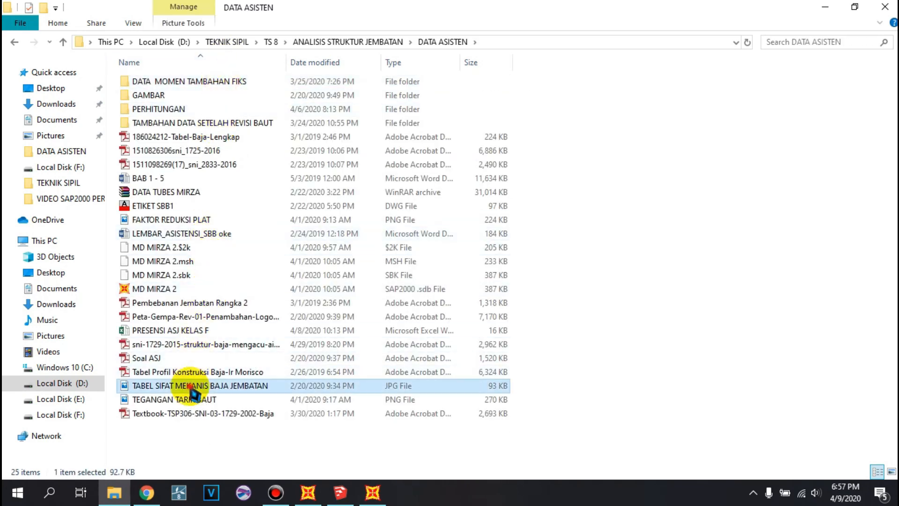
{"action": "double_click", "coordinate": [192, 391]}
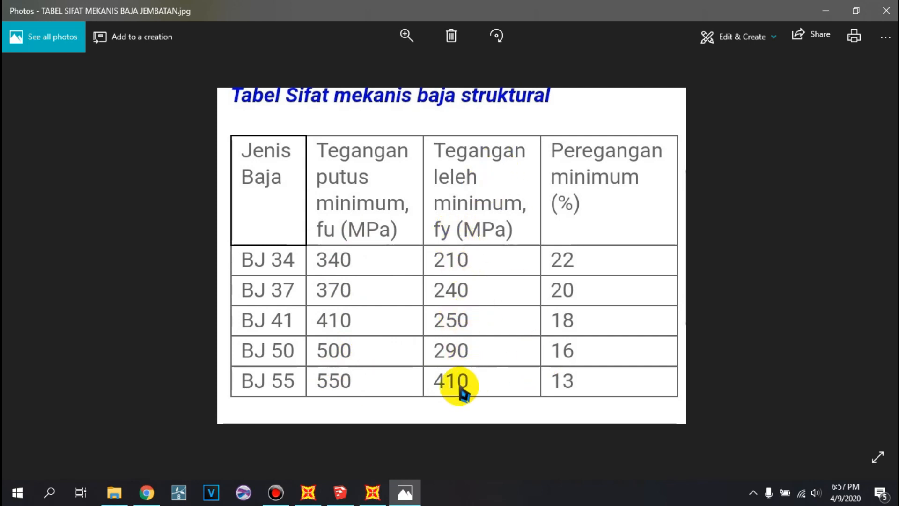
{"action": "left_click", "coordinate": [373, 492]}
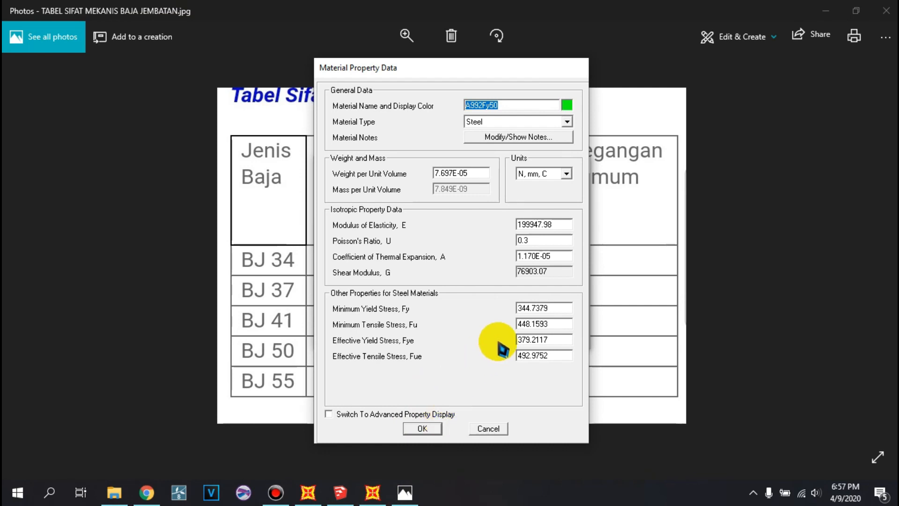
- Set the steel's minimum yield stress to 410 MPa, minimum tensile stress to 550 MPa, effective yield stress to 410 MPa and effective tensile stress to 550 MPa
{"action": "double_click", "coordinate": [553, 308]}
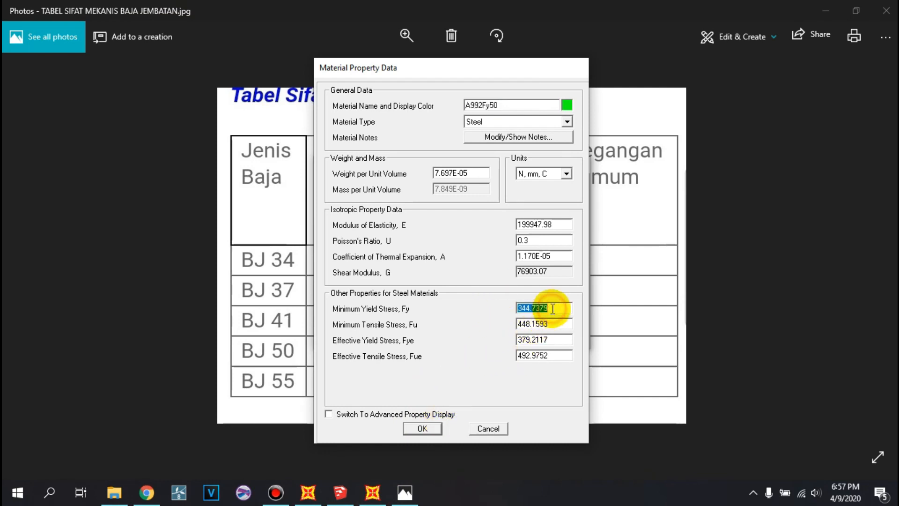
{"action": "type", "text": "410"}
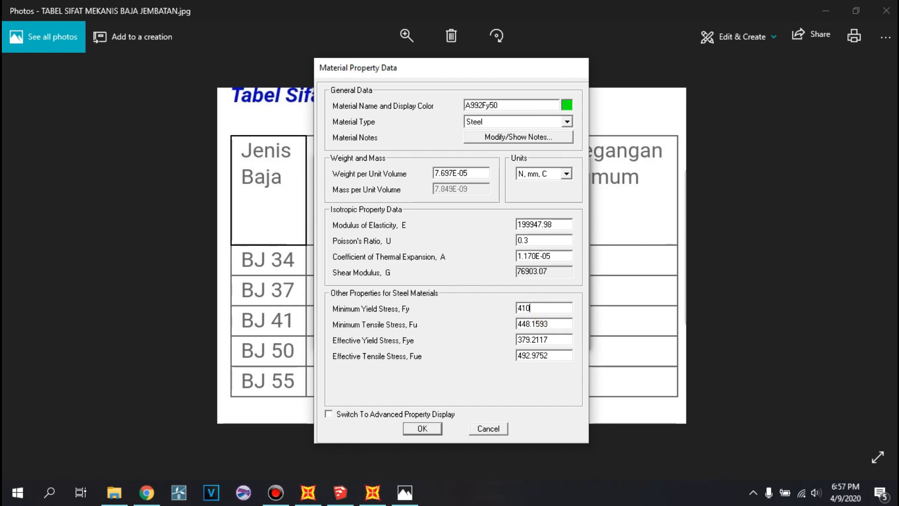
{"action": "double_click", "coordinate": [562, 324]}
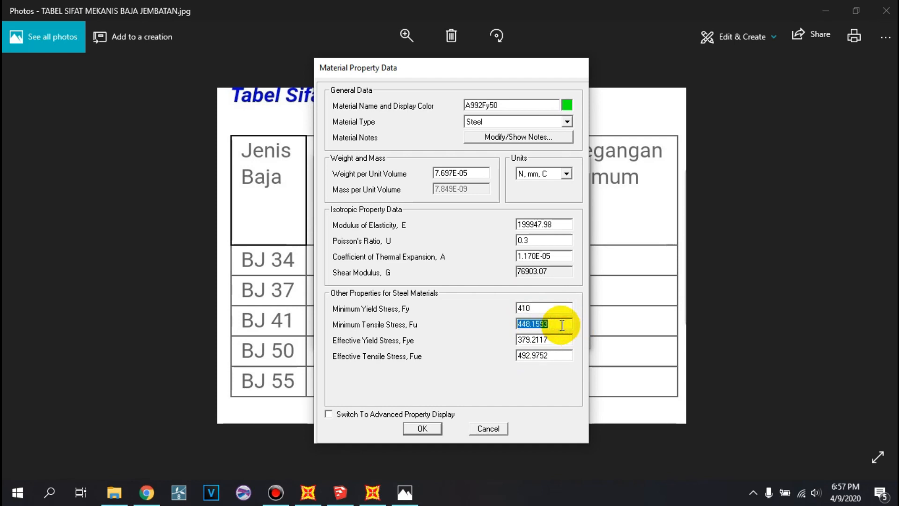
{"action": "type", "text": "550"}
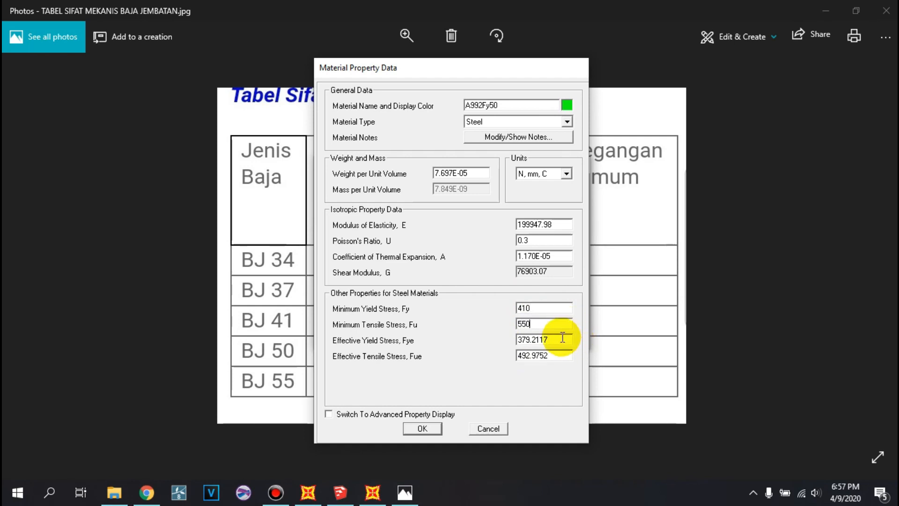
{"action": "type", "text": "410"}
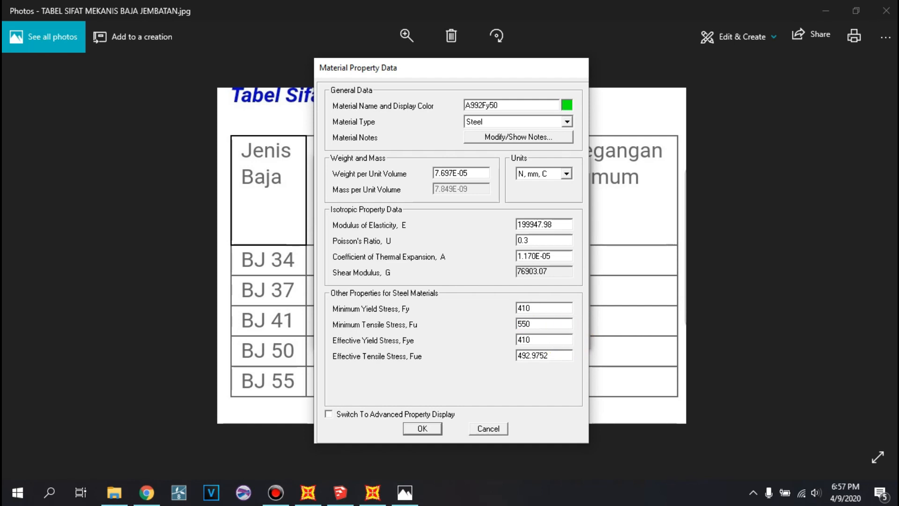
{"action": "double_click", "coordinate": [560, 359]}
{"action": "type", "text": "550"}
{"action": "double_click", "coordinate": [562, 338]}
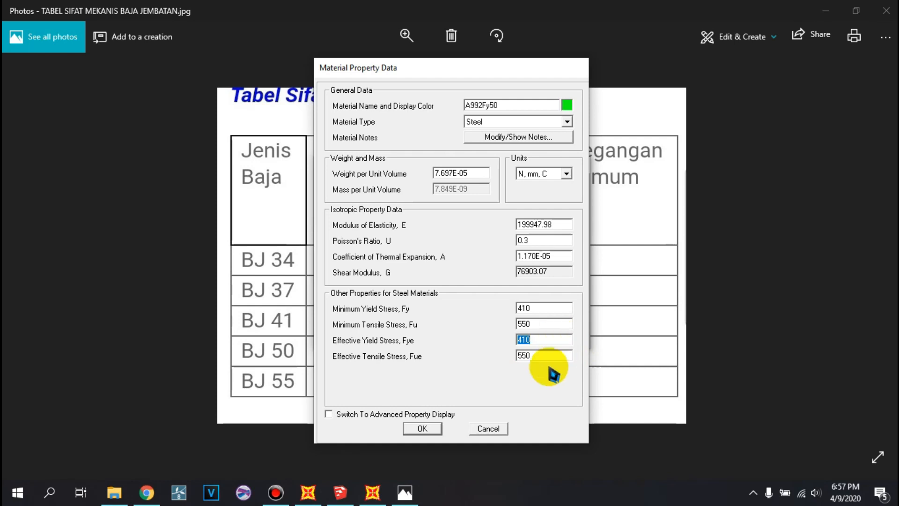
- Set the steel's modulus of elasticity to 200000 MPa, rename the material BJ55 and accept the material definitions
{"action": "double_click", "coordinate": [568, 225]}
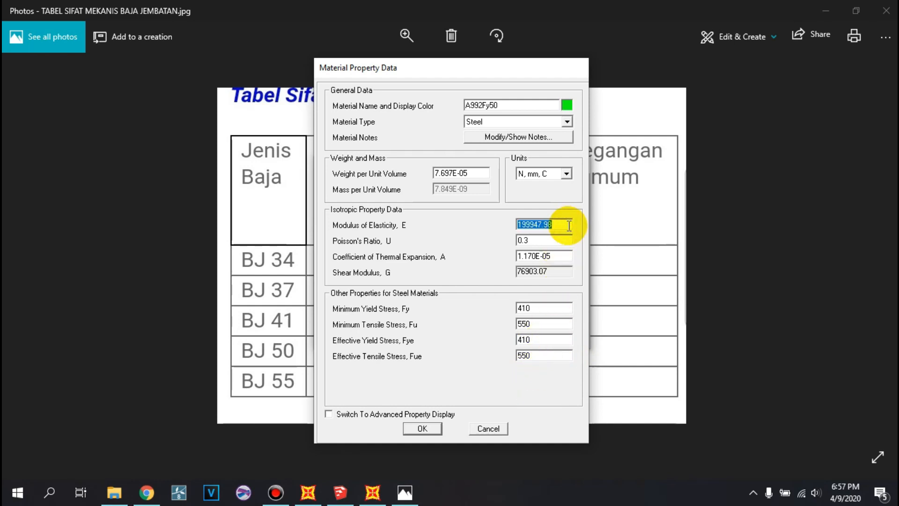
{"action": "type", "text": "200000"}
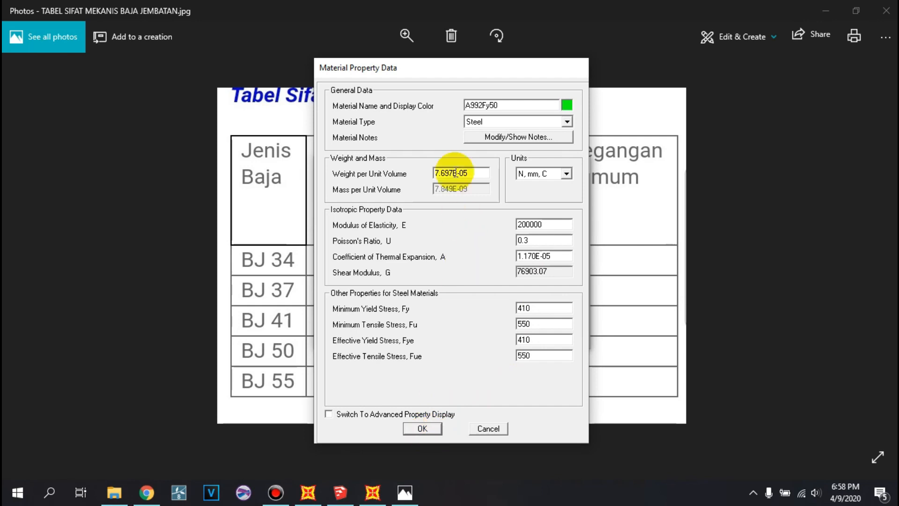
{"action": "left_click_drag", "start_coordinate": [458, 75], "coordinate": [530, 90]}
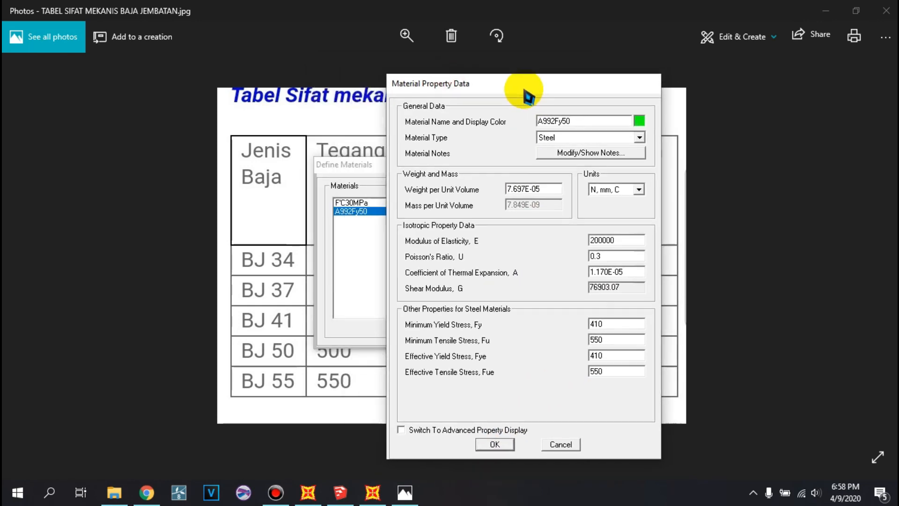
{"action": "double_click", "coordinate": [583, 123]}
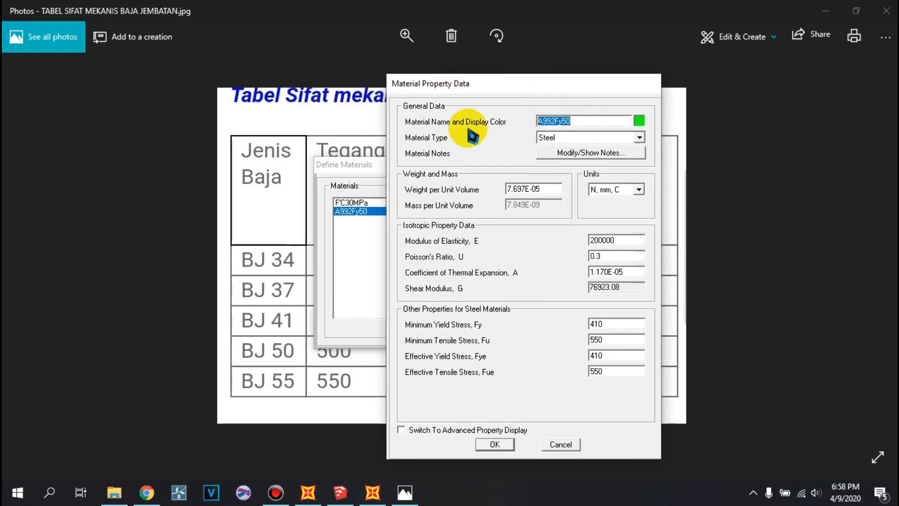
{"action": "type", "text": "BJ55"}
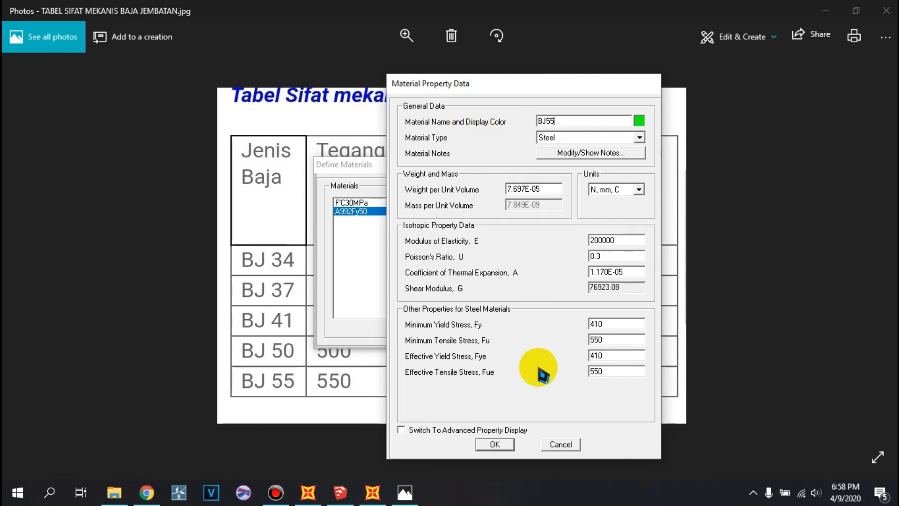
{"action": "left_click", "coordinate": [504, 444]}
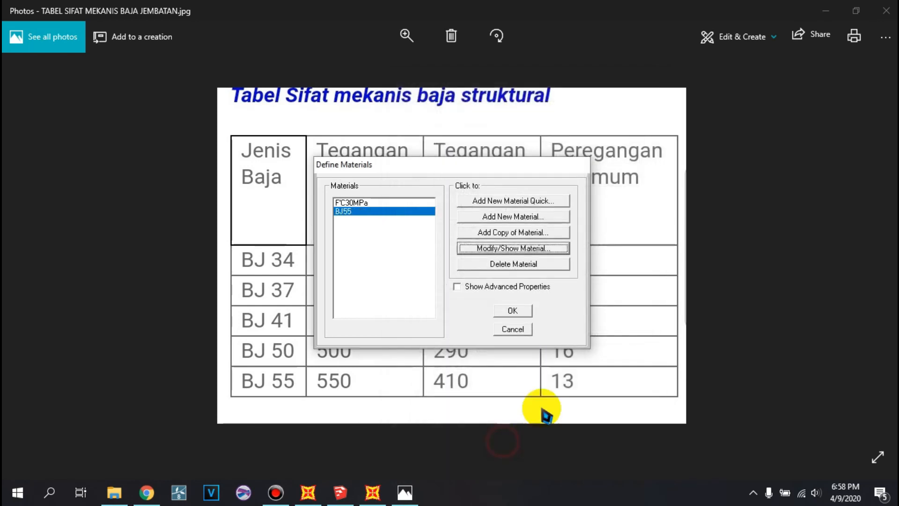
{"action": "left_click", "coordinate": [510, 313]}
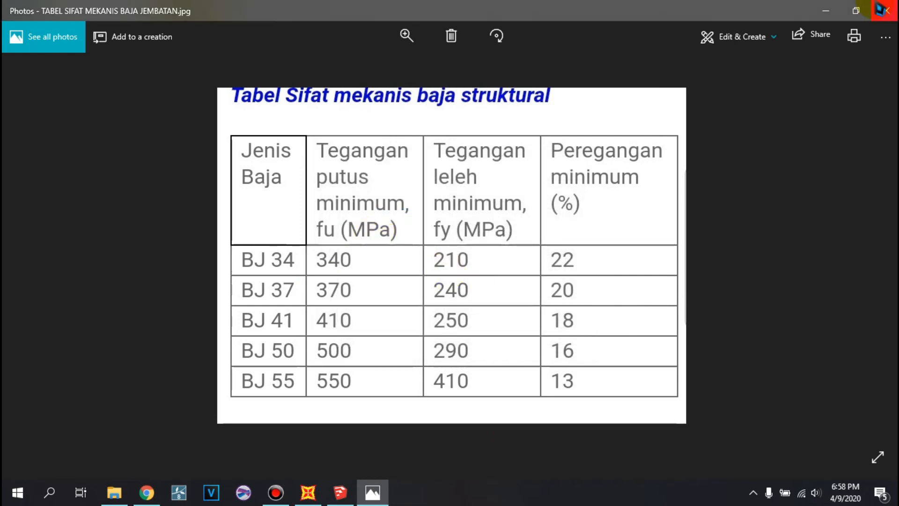
- Close the steel grade table image and return to the SAP2000 model
{"action": "left_click", "coordinate": [886, 10]}
{"action": "left_click", "coordinate": [307, 494]}
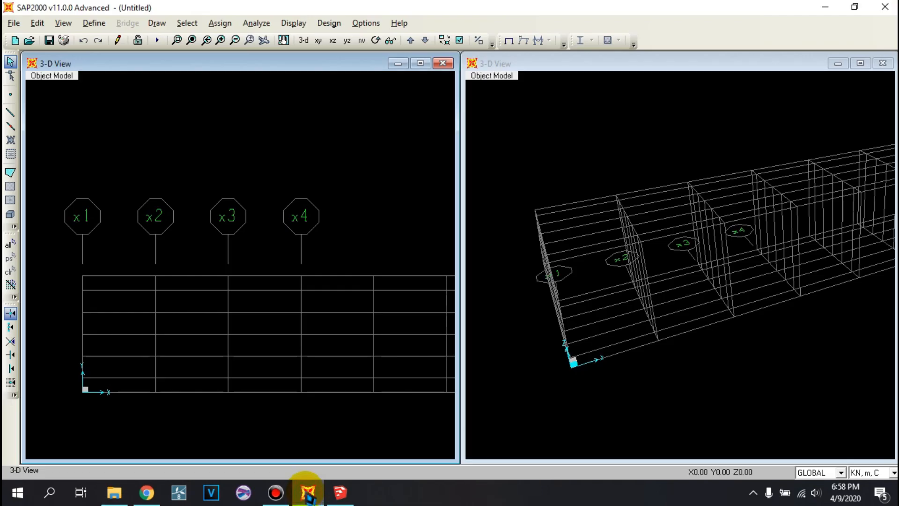
{"action": "middle_click_drag", "start_coordinate": [316, 186], "coordinate": [262, 146]}
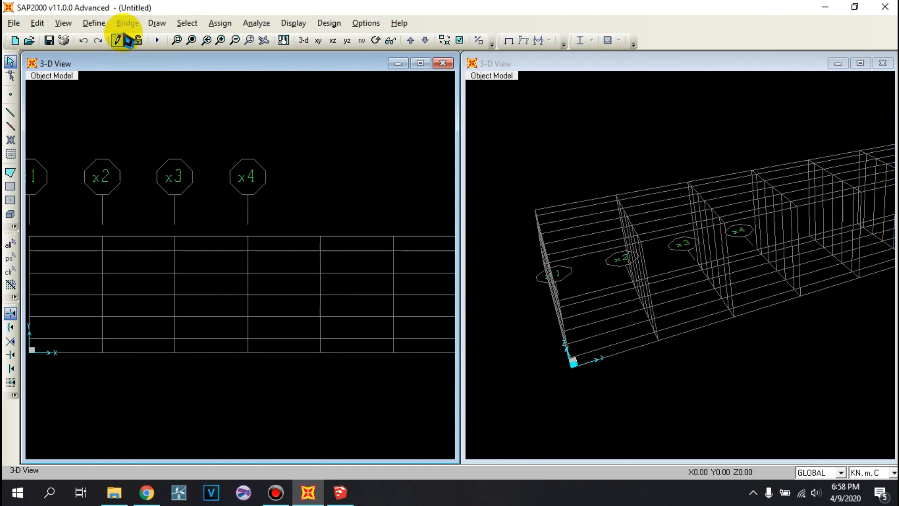
- Add a new steel I/Wide Flange frame section and name it BD.400.400.13.21
{"action": "left_click", "coordinate": [94, 23]}
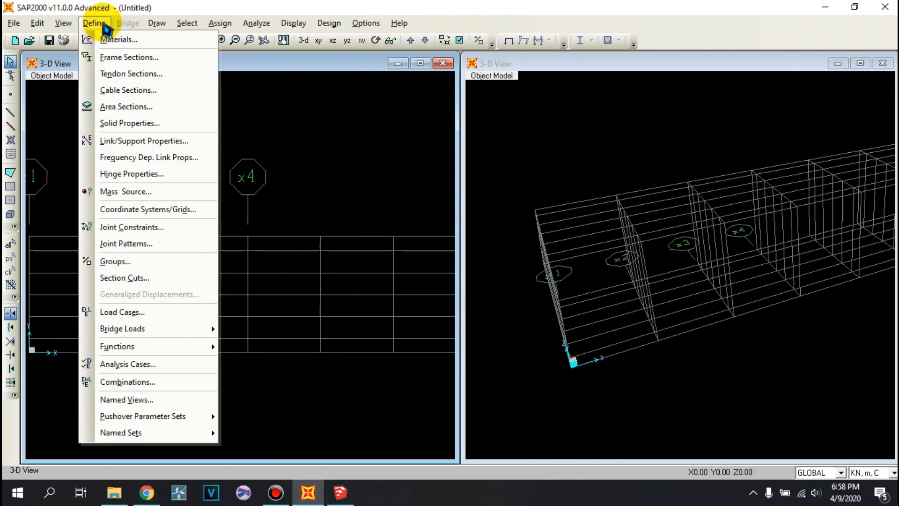
{"action": "left_click", "coordinate": [148, 61]}
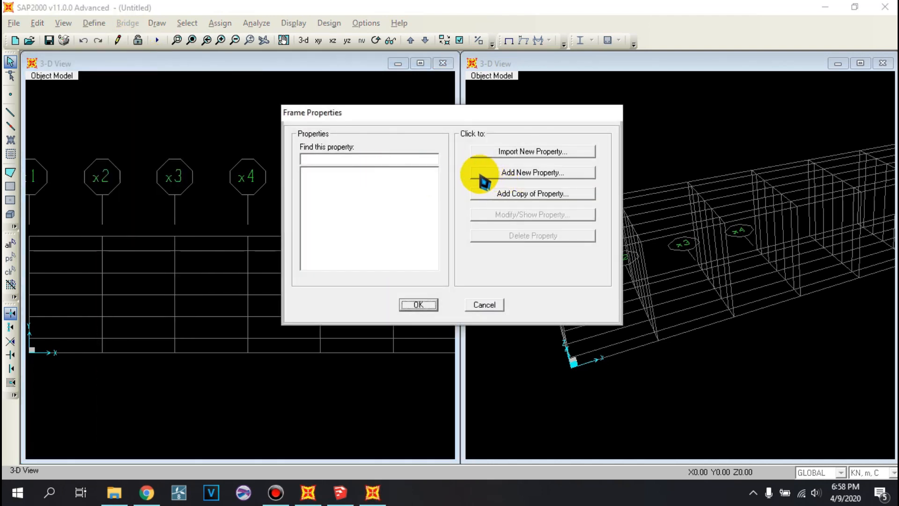
{"action": "left_click", "coordinate": [512, 176]}
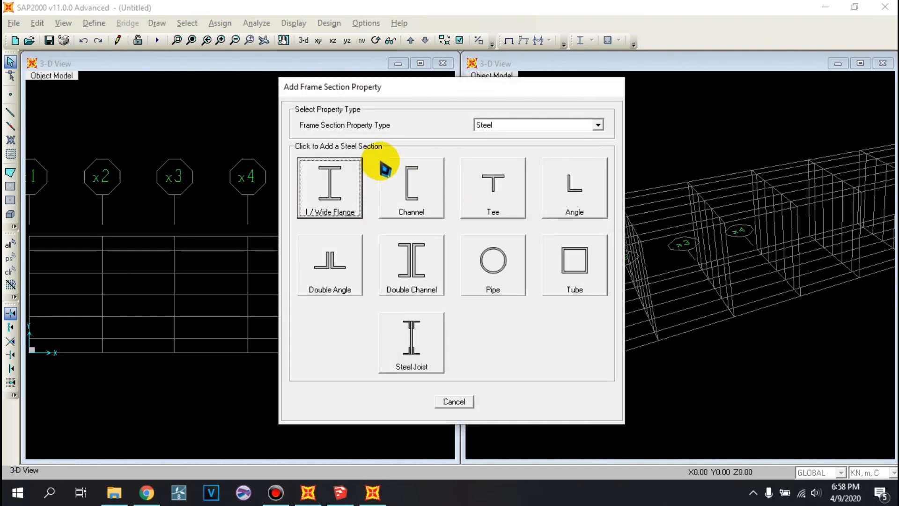
{"action": "left_click", "coordinate": [340, 188]}
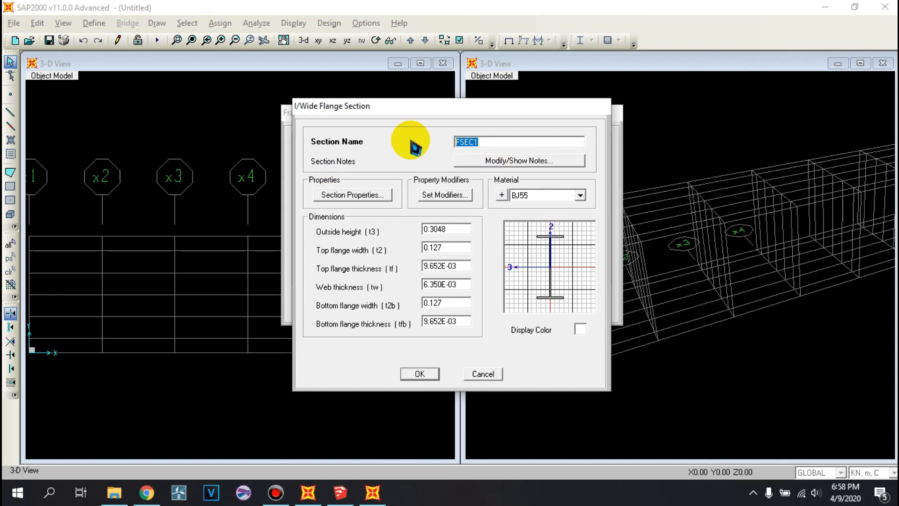
{"action": "type", "text": "BD.400.400.13.21"}
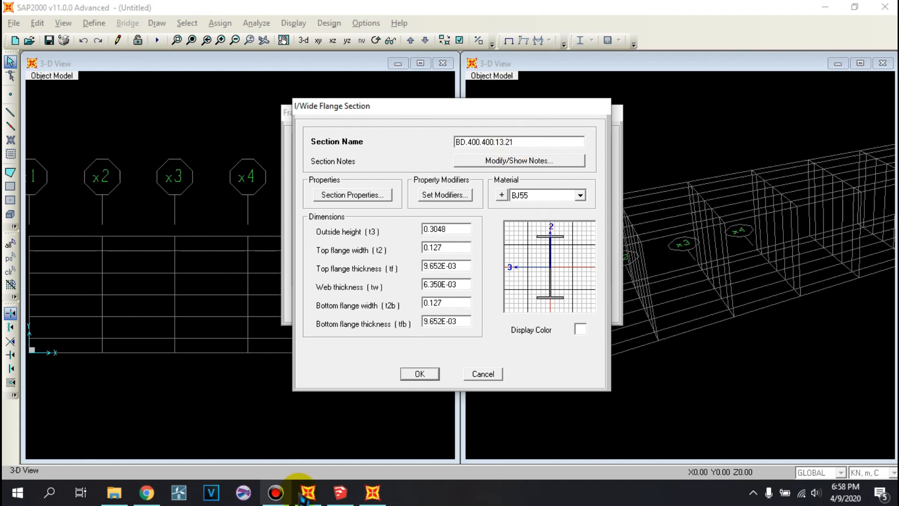
- Look up the H 400 x 400 profile dimensions in the 186024212-Tabel-Baja-Lengkap PDF in DATA ASISTEN and return to the SAP2000 section dialog
{"action": "left_click", "coordinate": [116, 492]}
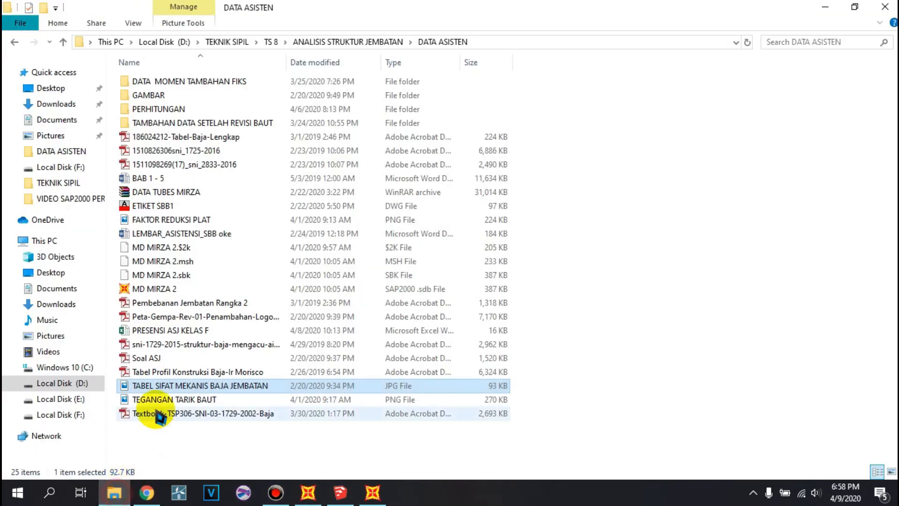
{"action": "double_click", "coordinate": [189, 135]}
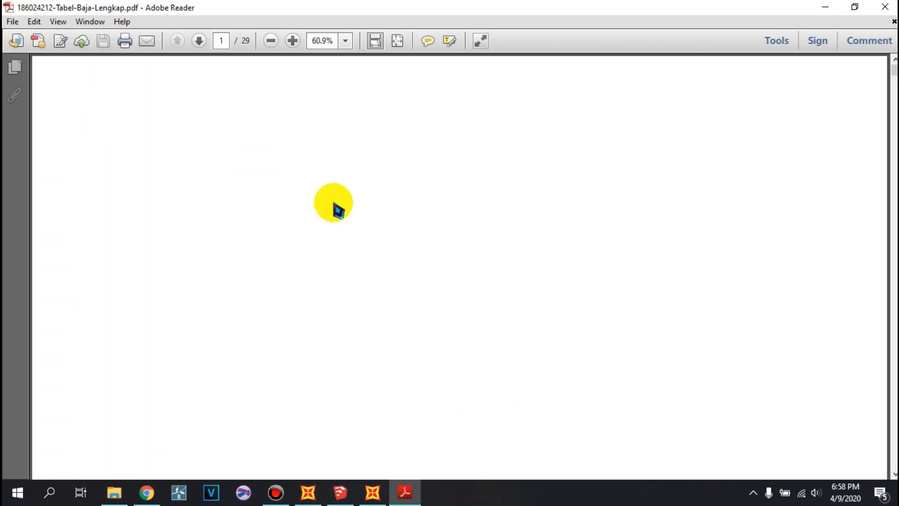
{"action": "scroll", "coordinate": [285, 275], "scroll_direction": "down", "scroll_amount": 20}
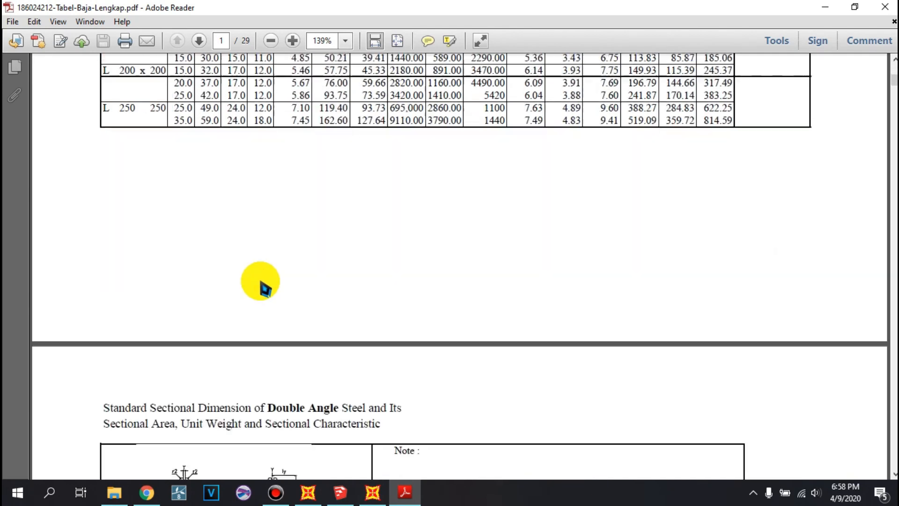
{"action": "scroll", "coordinate": [274, 266], "scroll_direction": "down", "scroll_amount": 3, "text": "ctrl"}
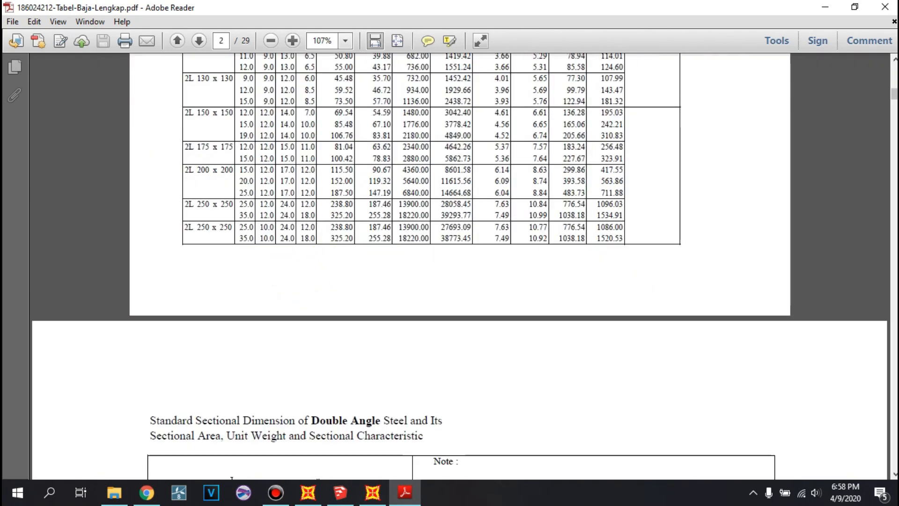
{"action": "scroll", "coordinate": [231, 478], "scroll_direction": "down", "scroll_amount": 20}
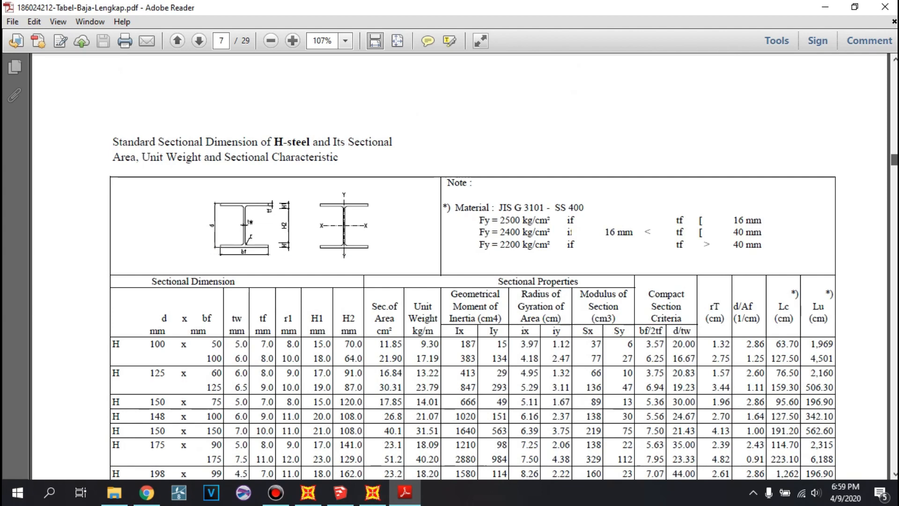
{"action": "scroll", "coordinate": [459, 267], "scroll_direction": "down", "scroll_amount": 10}
{"action": "left_click_drag", "start_coordinate": [894, 167], "coordinate": [894, 178]}
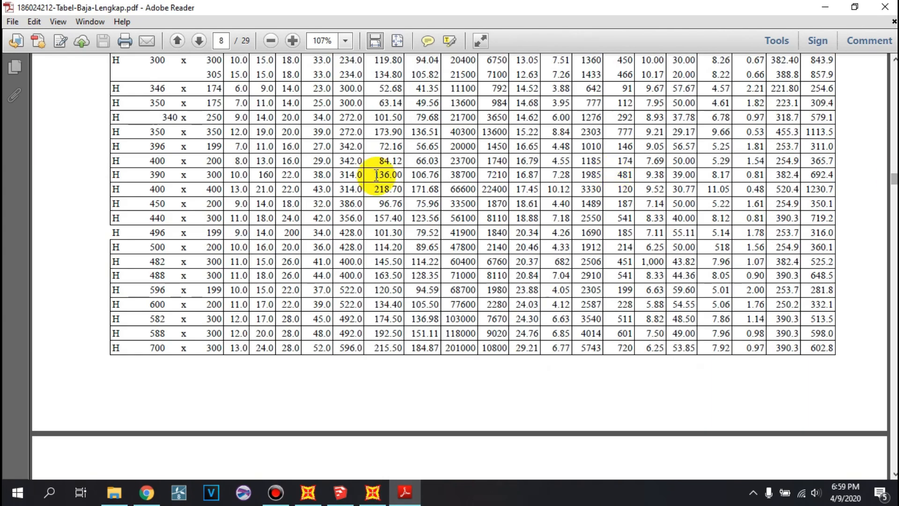
{"action": "left_click_drag", "start_coordinate": [150, 188], "coordinate": [272, 190]}
{"action": "scroll", "coordinate": [218, 191], "scroll_direction": "up", "scroll_amount": 5}
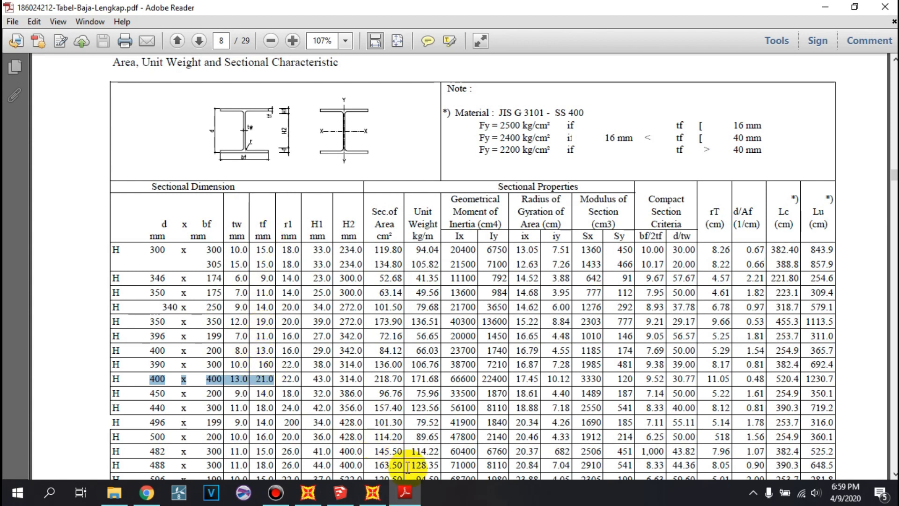
{"action": "left_click", "coordinate": [375, 493]}
- Set the section's outside height and top flange width to 0.4 m, top flange thickness to 0.021 m and web thickness to 0.013 m
{"action": "left_click_drag", "start_coordinate": [449, 230], "coordinate": [467, 226]}
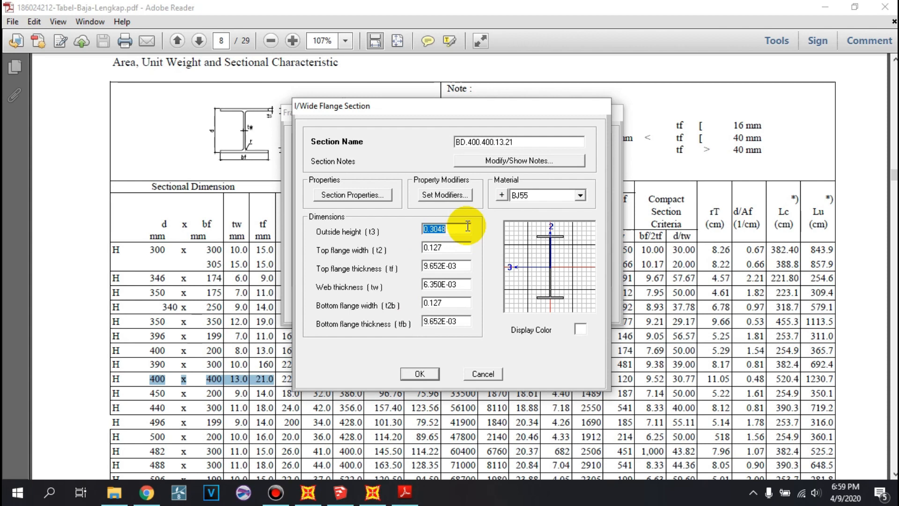
{"action": "type", "text": "0.4"}
{"action": "double_click", "coordinate": [459, 248]}
{"action": "type", "text": "0."}
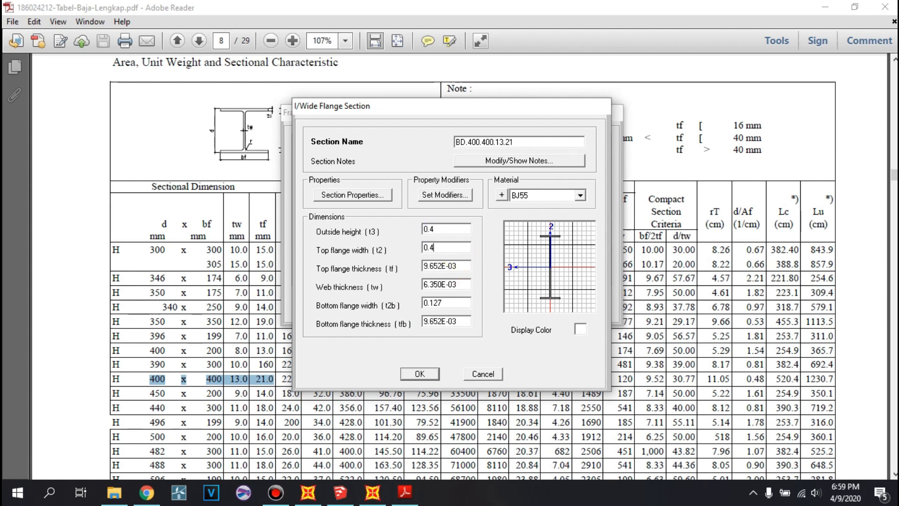
{"action": "double_click", "coordinate": [460, 268]}
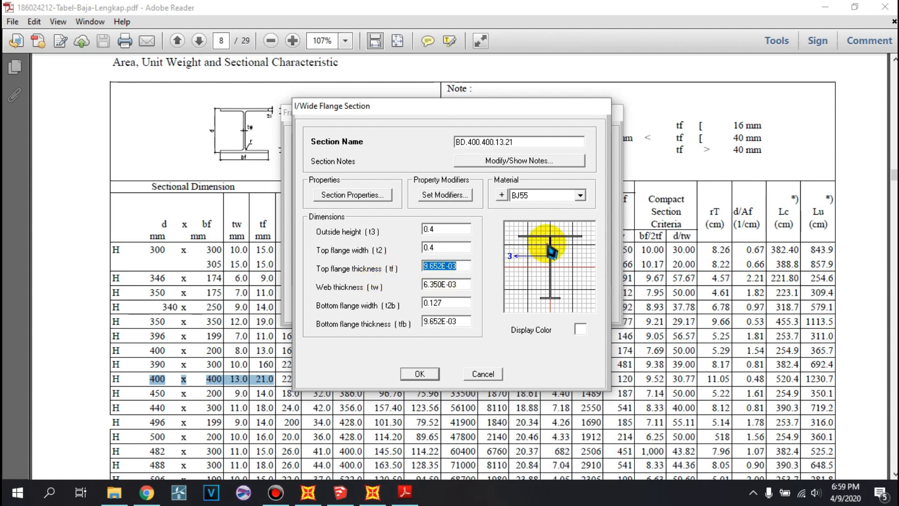
{"action": "type", "text": "0.021"}
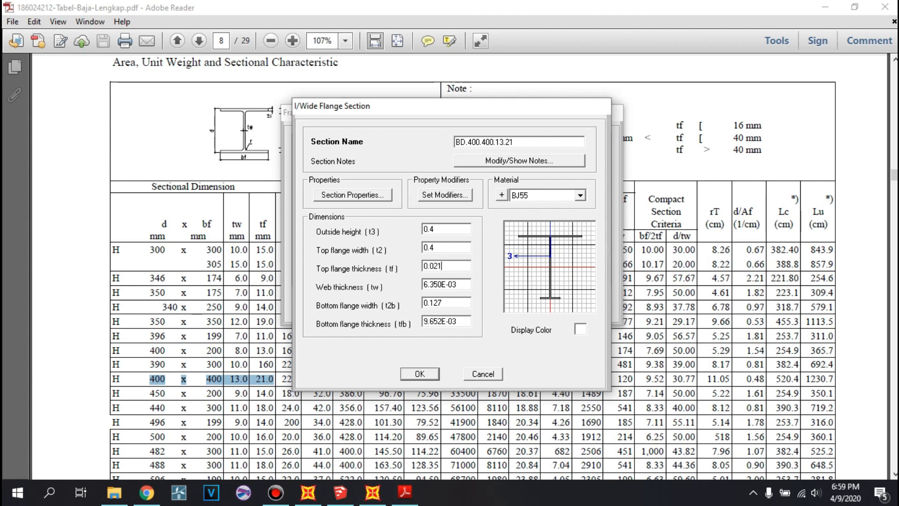
{"action": "double_click", "coordinate": [459, 285]}
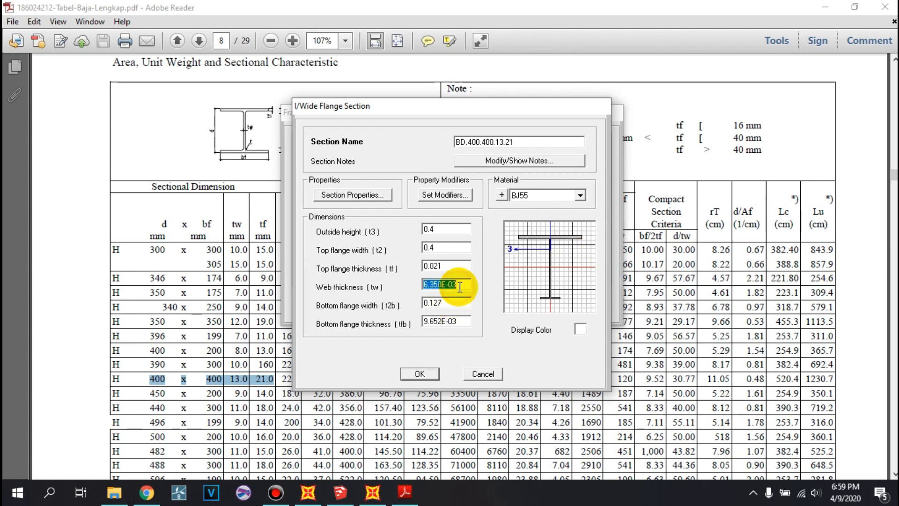
{"action": "type", "text": "0.013"}
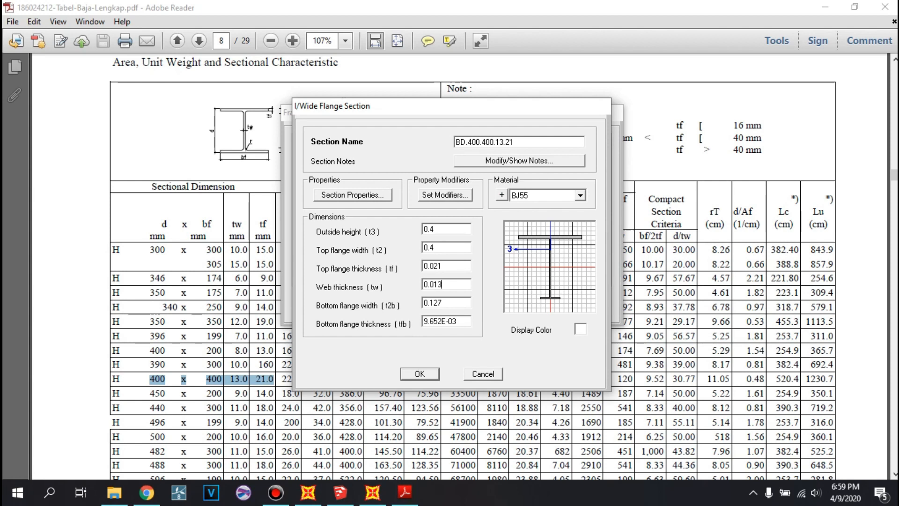
- Set the bottom flange width to 0.4 m and its thickness to 0.021 m, and accept the BD.400.400.13.21 section
{"action": "double_click", "coordinate": [453, 303]}
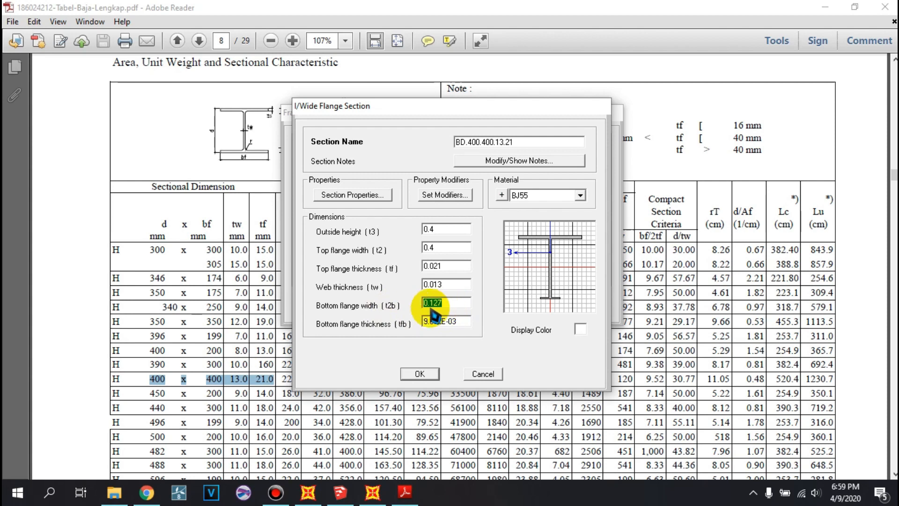
{"action": "type", "text": "0.4"}
{"action": "double_click", "coordinate": [457, 322]}
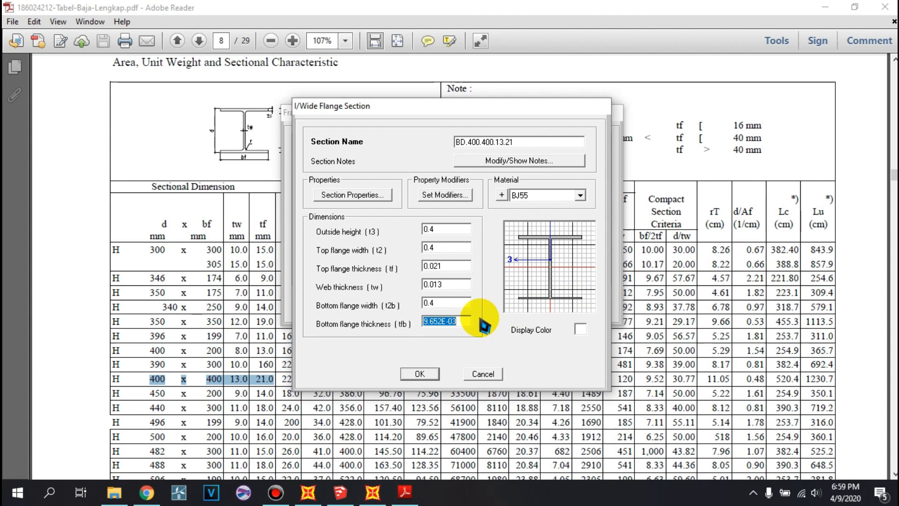
{"action": "type", "text": "0."}
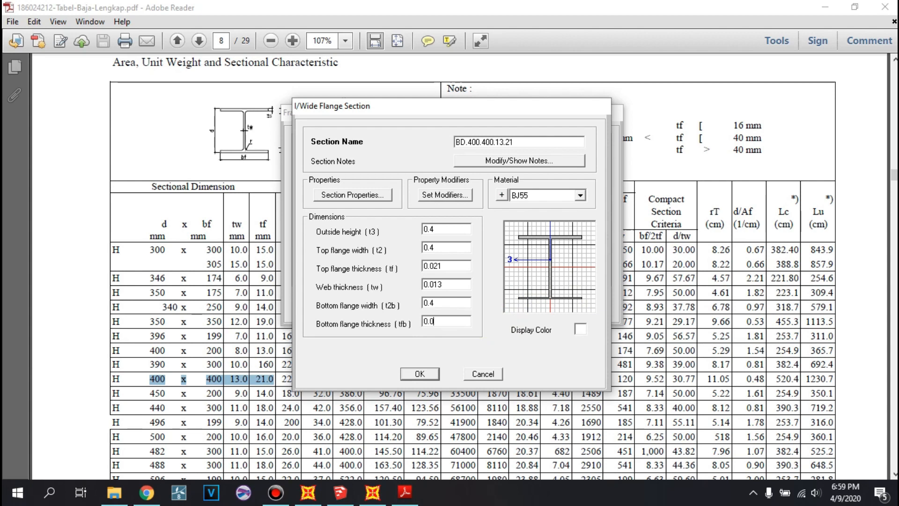
{"action": "double_click", "coordinate": [449, 303]}
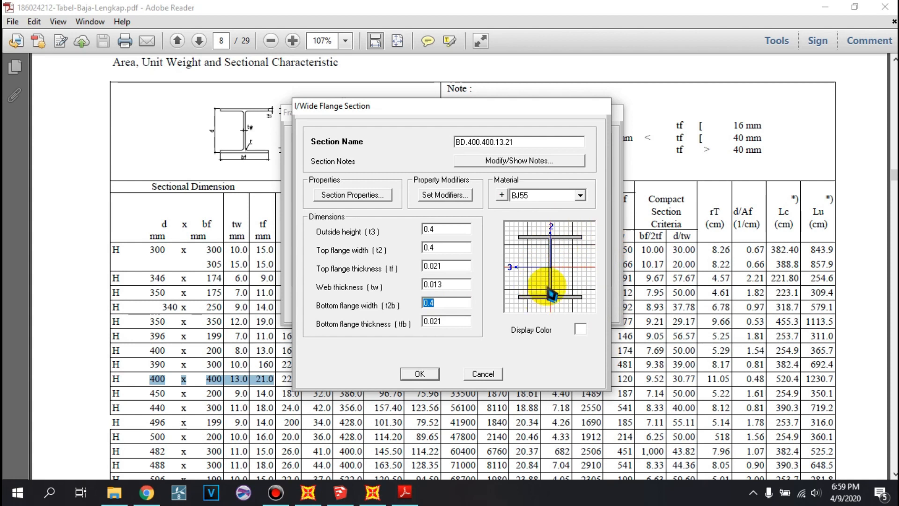
{"action": "left_click", "coordinate": [418, 372]}
{"action": "left_click", "coordinate": [409, 204]}
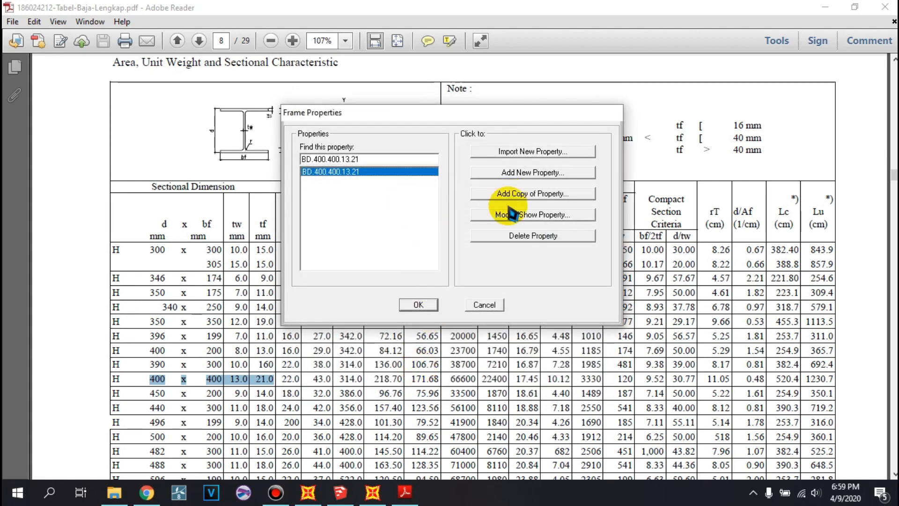
- Add a new steel I/Wide Flange frame section in BJ55 and begin its name with GM
{"action": "left_click", "coordinate": [502, 178]}
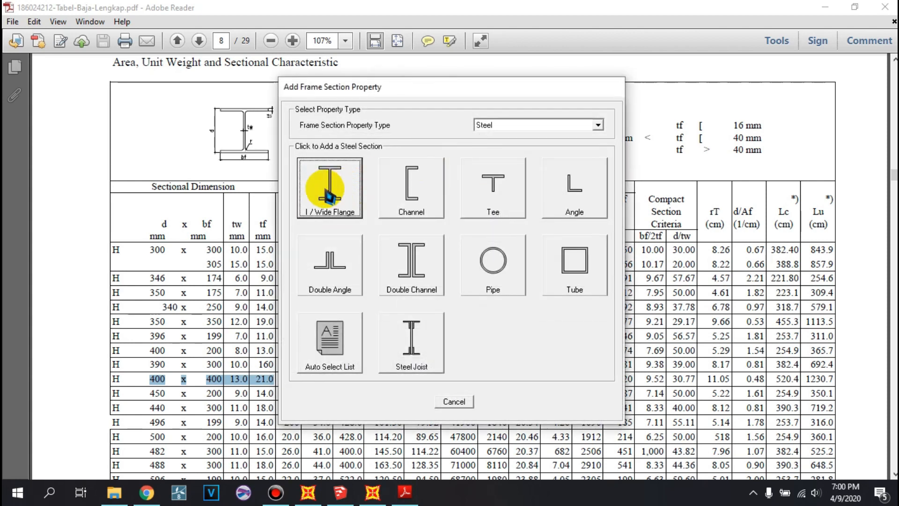
{"action": "left_click", "coordinate": [496, 194]}
{"action": "double_click", "coordinate": [468, 141]}
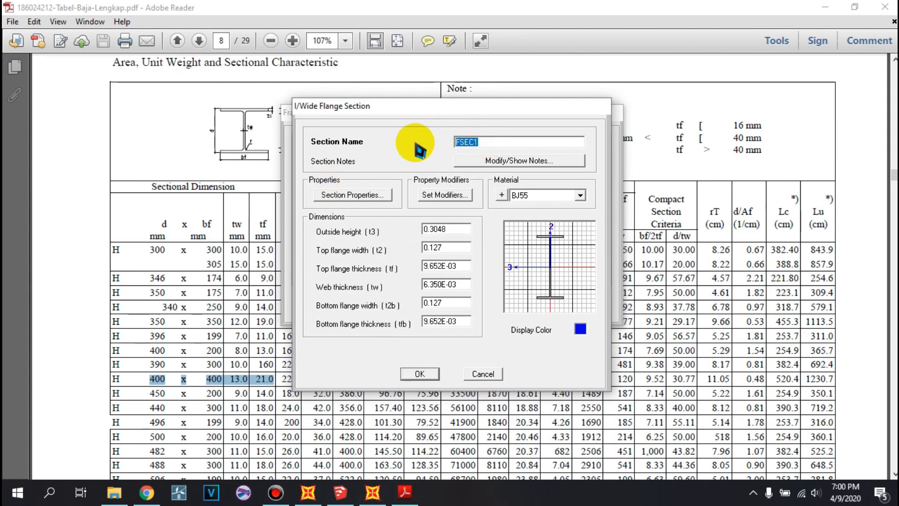
{"action": "type", "text": "GM"}
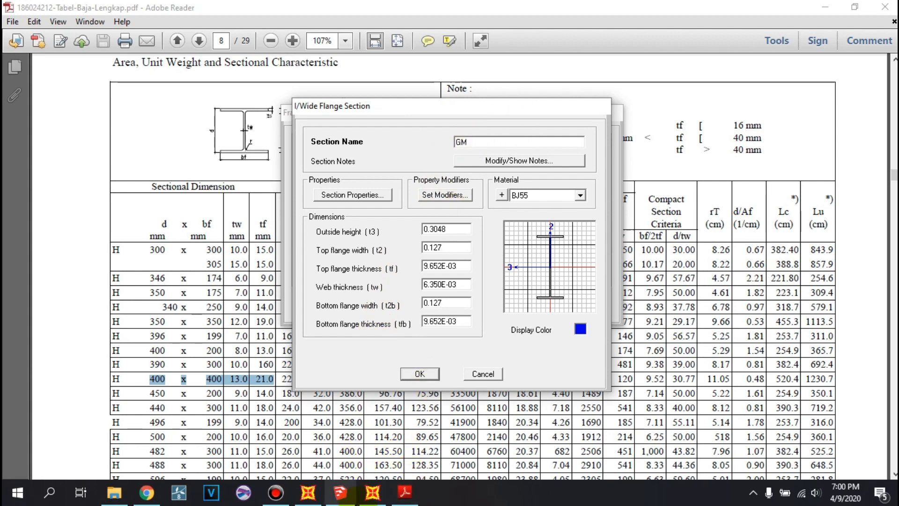
- Switch to the JEMBATAN TRUSS model in SketchUp, examine the girders under the bridge deck, and return to the SAP2000 section dialog
{"action": "left_click", "coordinate": [340, 492]}
{"action": "middle_click_drag", "start_coordinate": [277, 281], "coordinate": [492, 91]}
{"action": "middle_click_drag", "start_coordinate": [357, 221], "coordinate": [287, 195]}
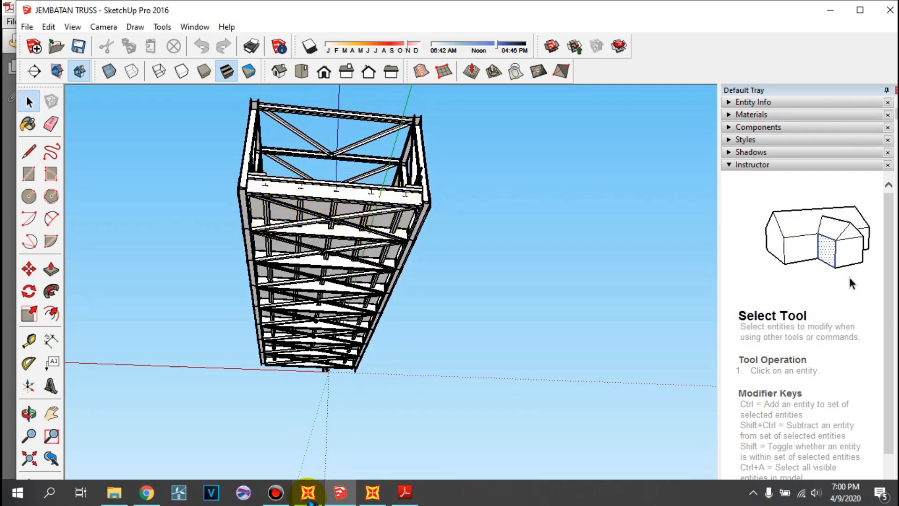
{"action": "left_click", "coordinate": [373, 491]}
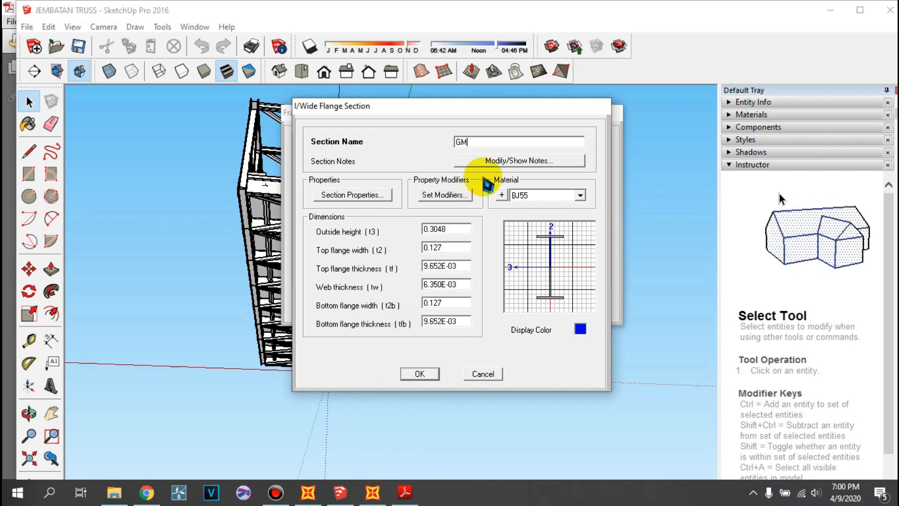
- Complete the section name as GM.800.300.13.24
{"action": "type", "text": ".800.30"}
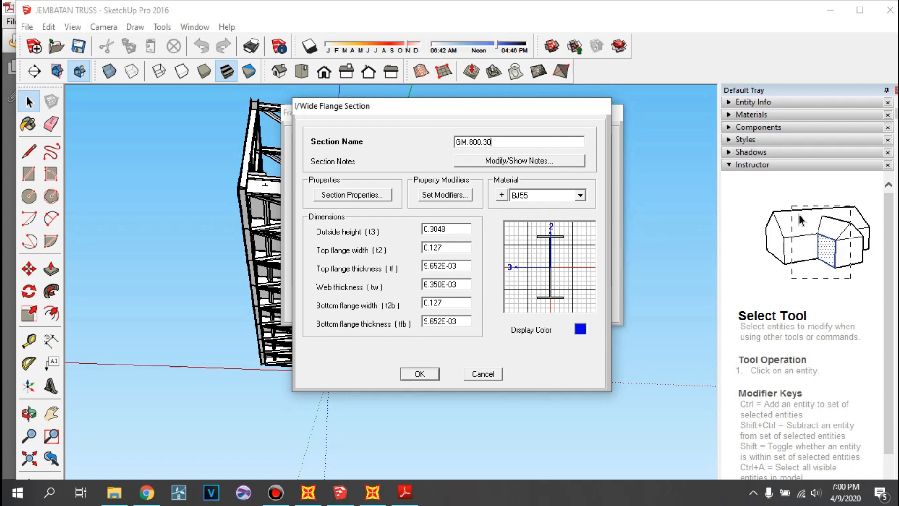
{"action": "type", "text": "0.143"}
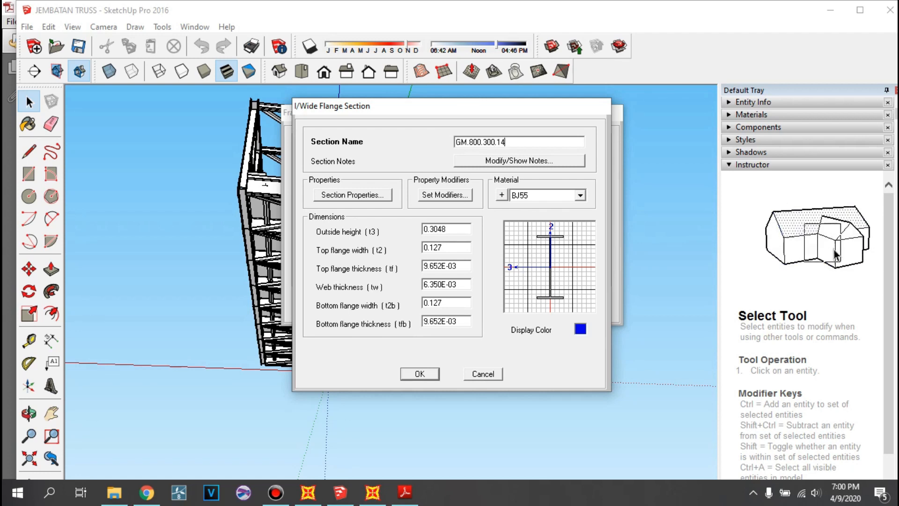
{"action": "key", "text": "BackSpace"}
{"action": "type", "text": "3.2"}
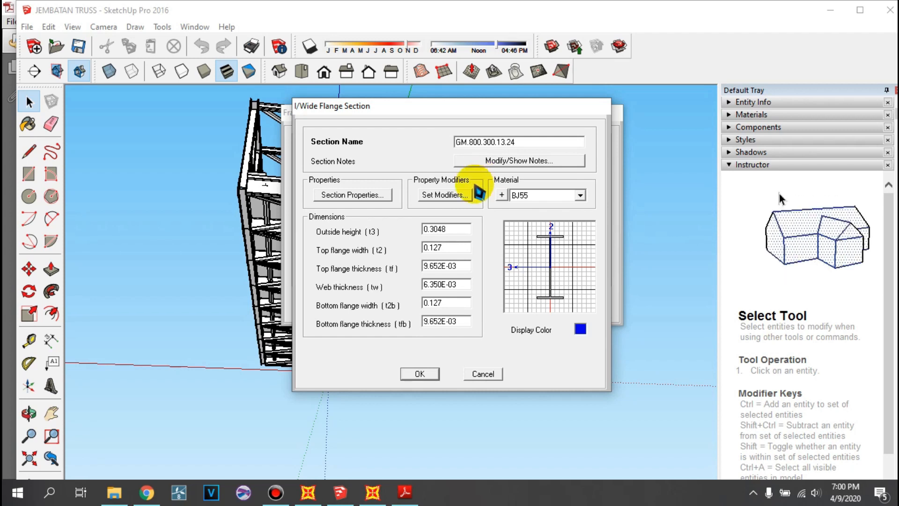
- Set the section's outside height to 0.8 m, top flange width to 0.3 m, top flange thickness to 0.024 m and web thickness to 0.013 m
{"action": "double_click", "coordinate": [450, 229]}
{"action": "type", "text": "0.8"}
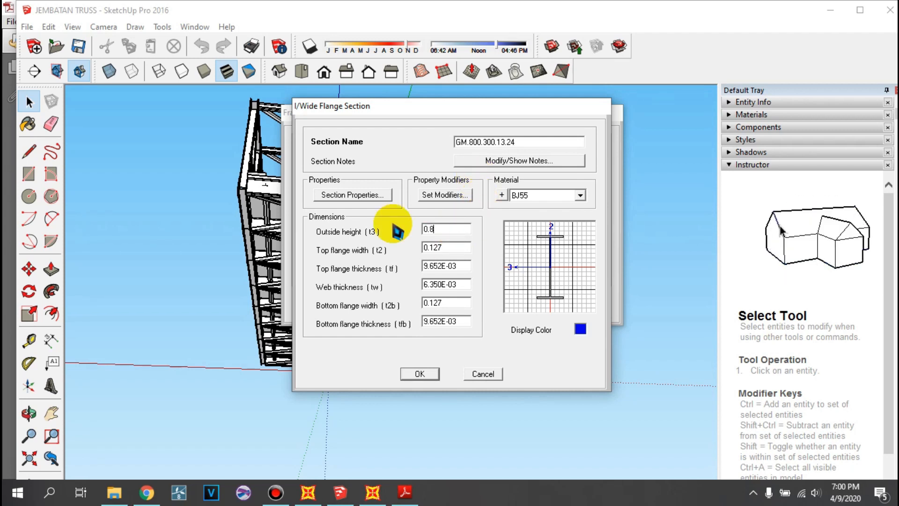
{"action": "double_click", "coordinate": [449, 244]}
{"action": "type", "text": "0"}
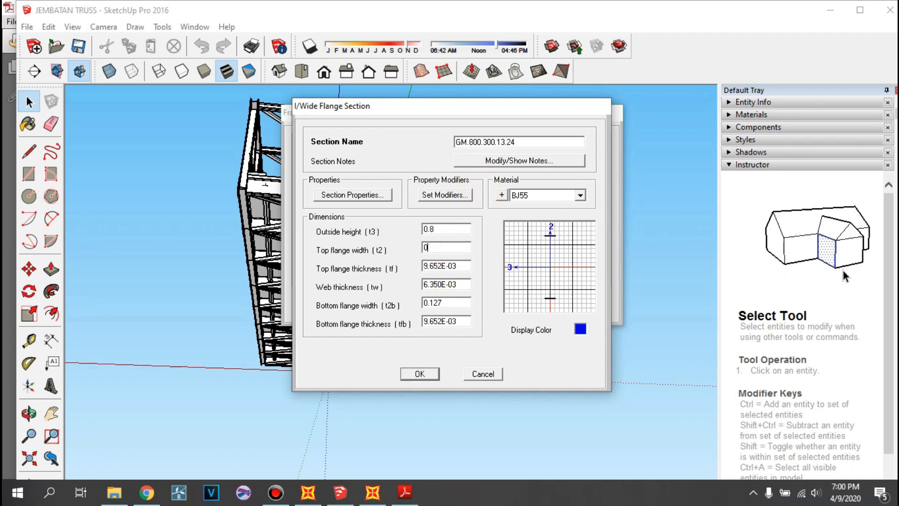
{"action": "type", "text": ".3"}
{"action": "double_click", "coordinate": [453, 265]}
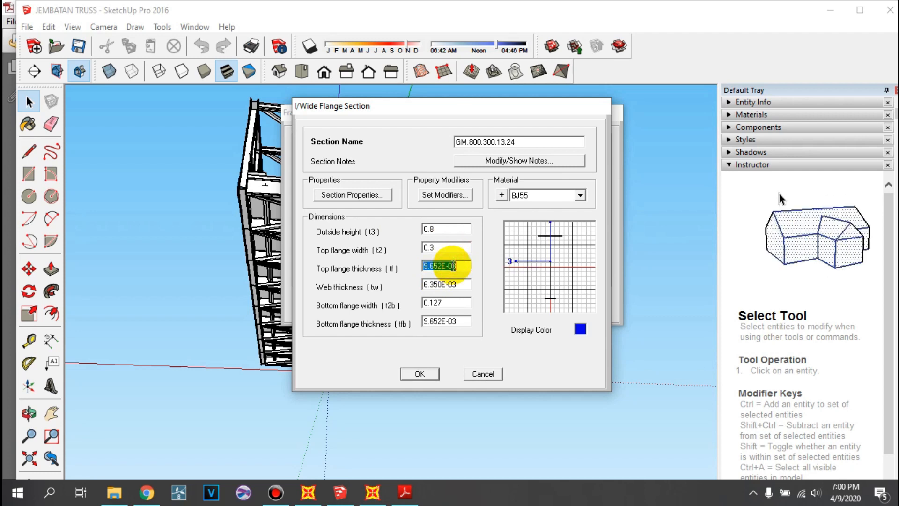
{"action": "type", "text": "0.024"}
{"action": "double_click", "coordinate": [459, 284]}
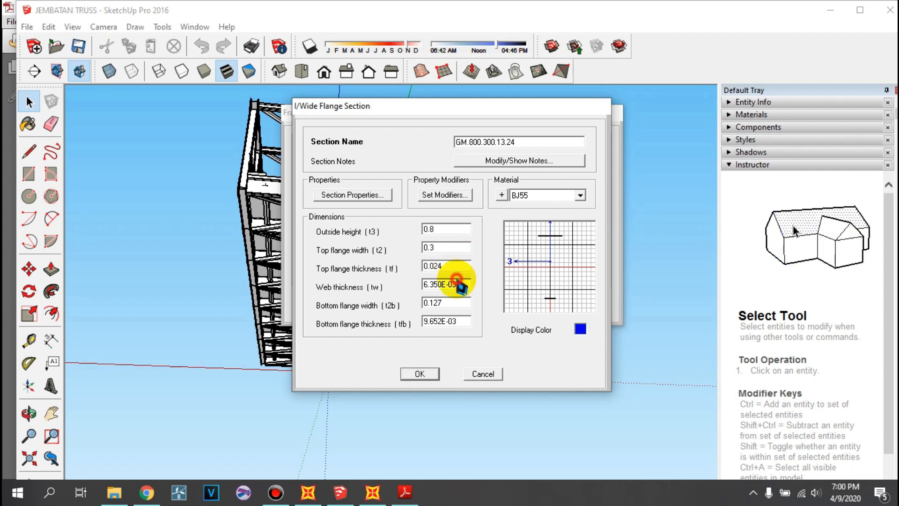
{"action": "type", "text": "0.013"}
- Set the bottom flange width to 0.3 m and its thickness to 0.024 m, and accept the GM.800.300.13.24 section
{"action": "double_click", "coordinate": [448, 303]}
{"action": "type", "text": "0.3"}
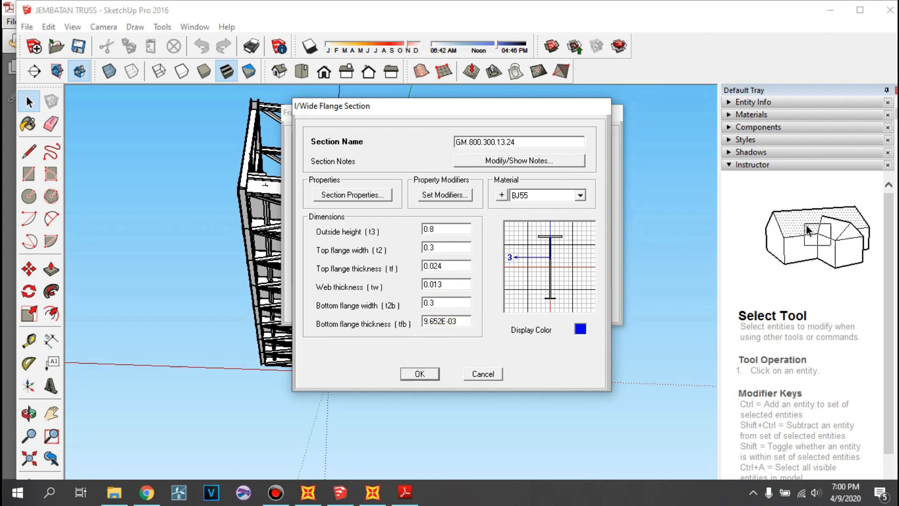
{"action": "double_click", "coordinate": [462, 321]}
{"action": "type", "text": "0.02"}
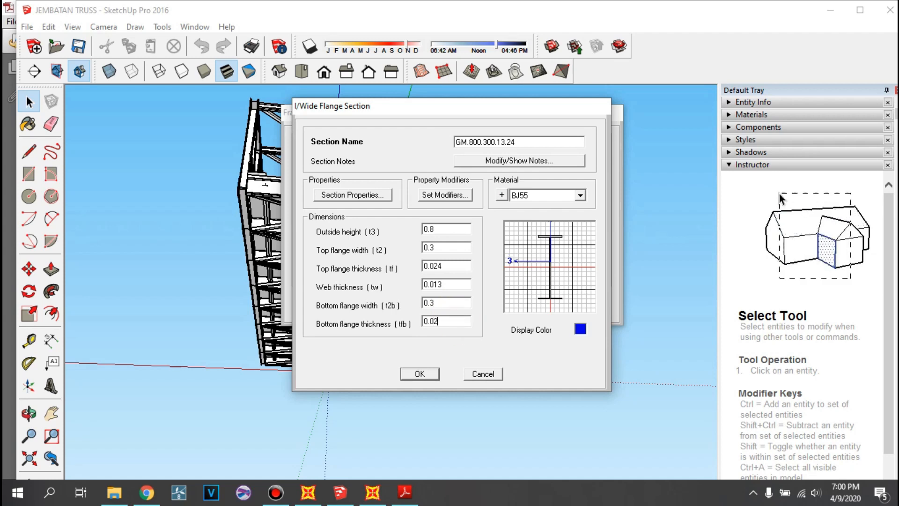
{"action": "type", "text": "4"}
{"action": "double_click", "coordinate": [442, 302]}
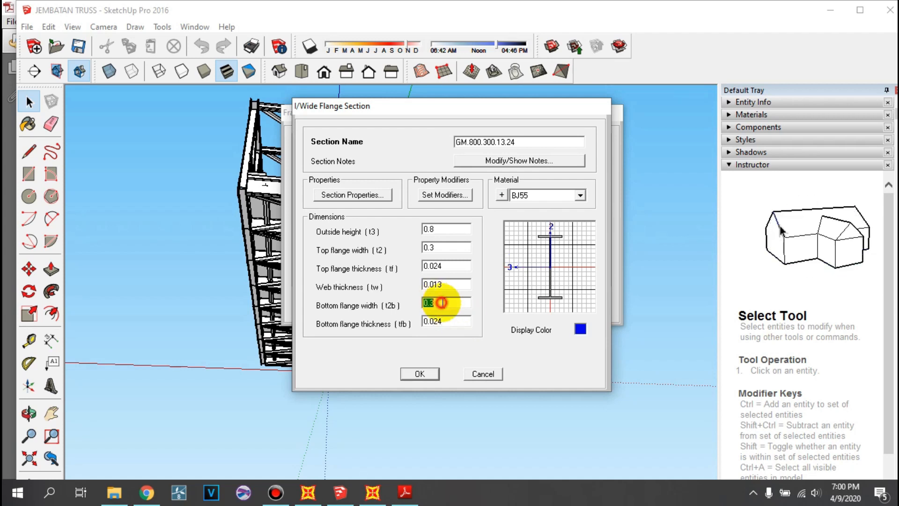
{"action": "left_click", "coordinate": [419, 373]}
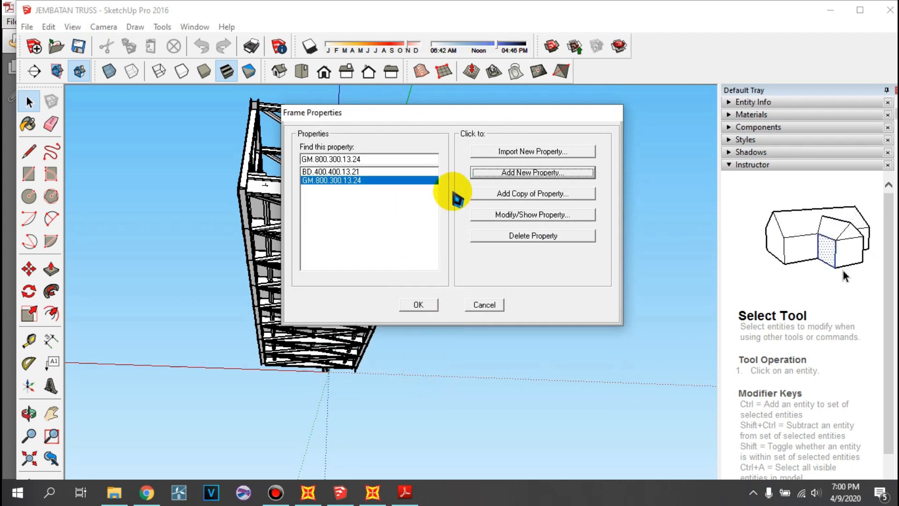
- Add another steel I/Wide Flange frame section in BJ55 and begin its name with GP
{"action": "left_click", "coordinate": [498, 172]}
{"action": "left_click", "coordinate": [349, 196]}
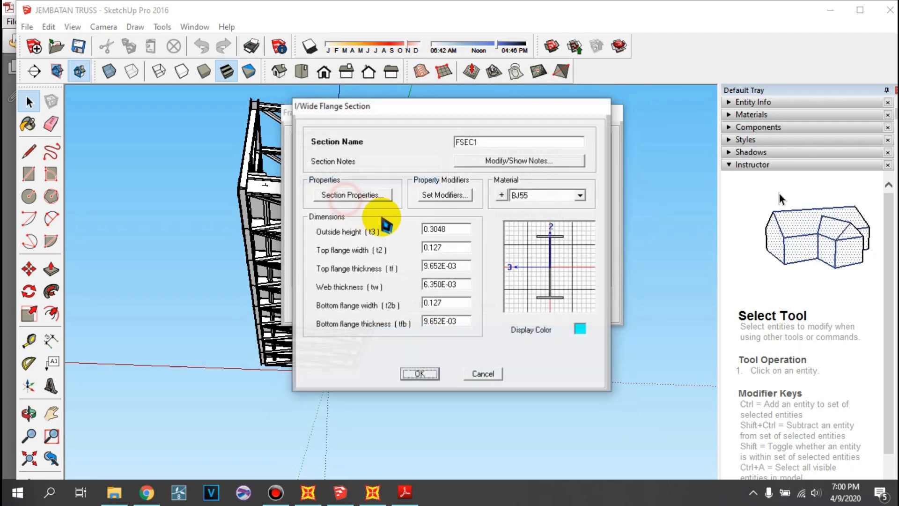
{"action": "double_click", "coordinate": [466, 142]}
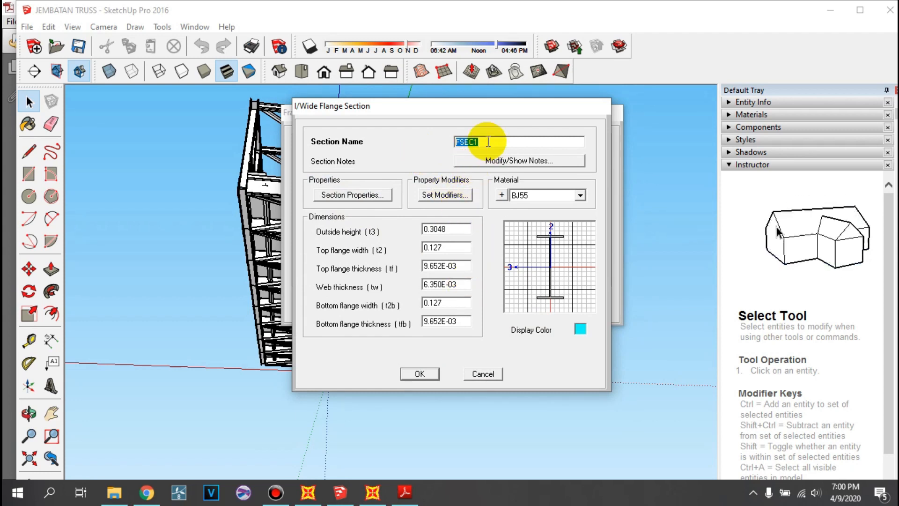
{"action": "type", "text": "TOP"}
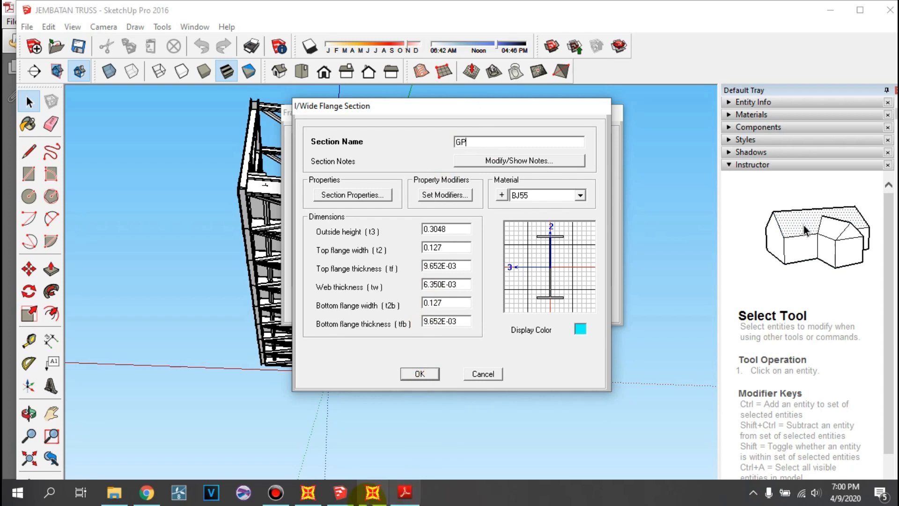
- Switch to the SketchUp bridge model, examine the side trusses and their chords, and return to the SAP2000 section dialog
{"action": "left_click", "coordinate": [348, 497]}
{"action": "middle_click_drag", "start_coordinate": [365, 356], "coordinate": [243, 287]}
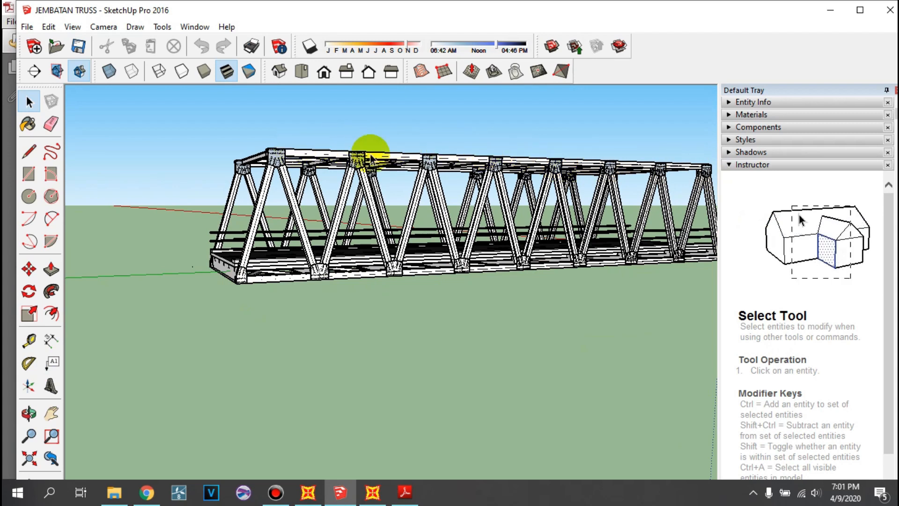
{"action": "left_click", "coordinate": [373, 493]}
- Complete the section name as GP.400.400.13.21
{"action": "type", "text": "."}
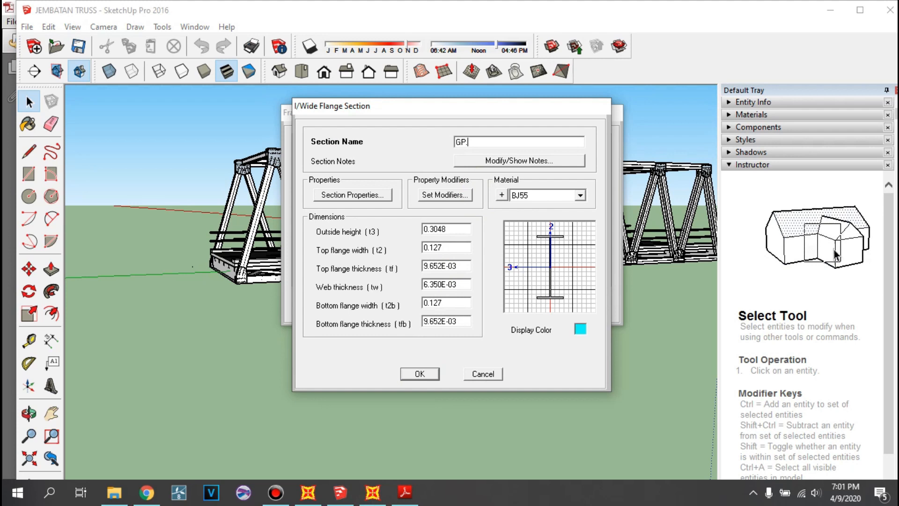
{"action": "type", "text": "400.400"}
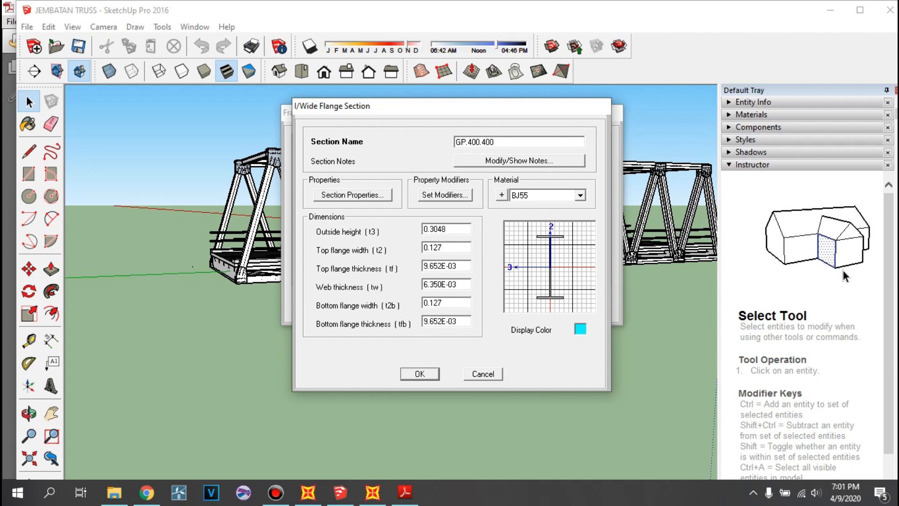
{"action": "type", "text": ".13.2"}
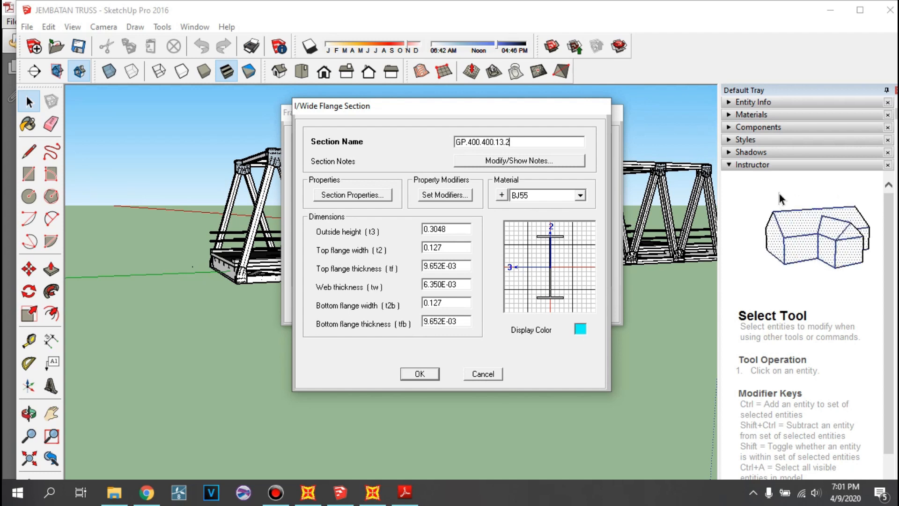
{"action": "type", "text": "1"}
- Set the GP section's outside height and top flange width to 0.4 m, top flange thickness to 0.021 m and web thickness to 0.013 m
{"action": "double_click", "coordinate": [448, 229]}
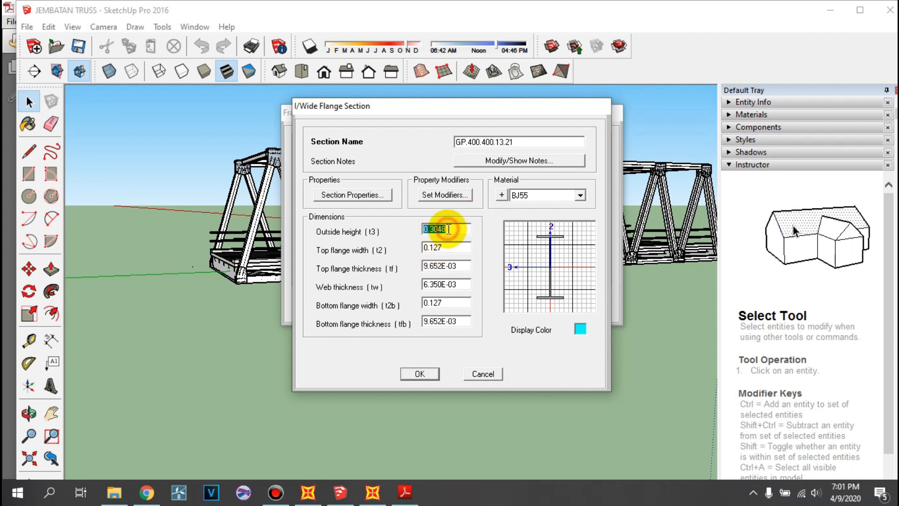
{"action": "type", "text": "0.4"}
{"action": "double_click", "coordinate": [458, 247]}
{"action": "type", "text": "0.4"}
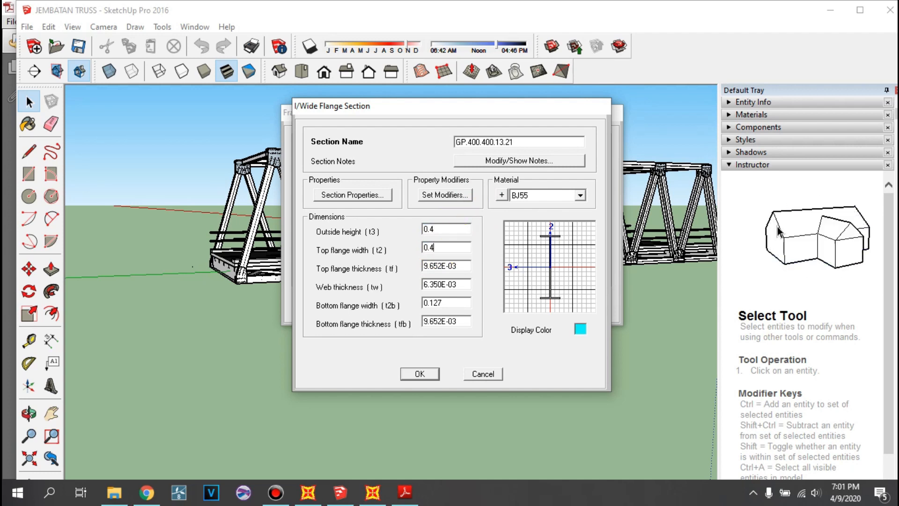
{"action": "double_click", "coordinate": [466, 266]}
{"action": "type", "text": "0."}
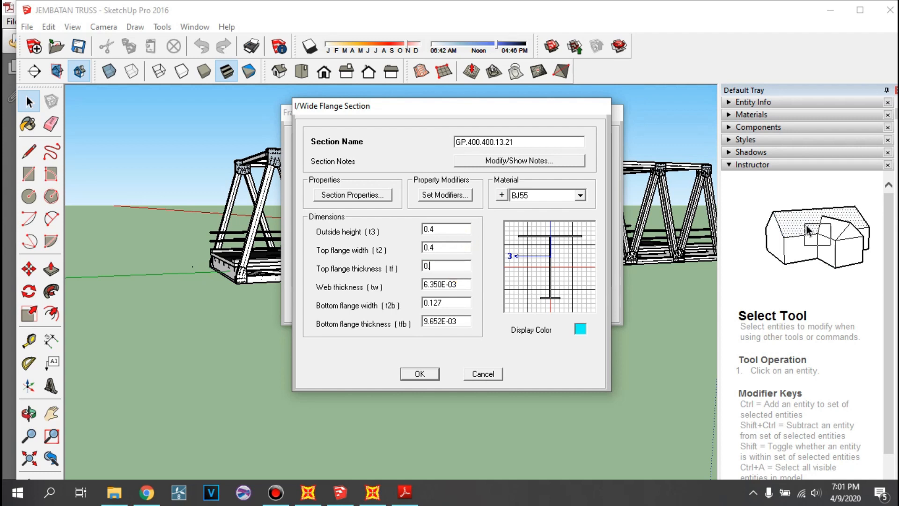
{"action": "type", "text": "021"}
{"action": "double_click", "coordinate": [452, 283]}
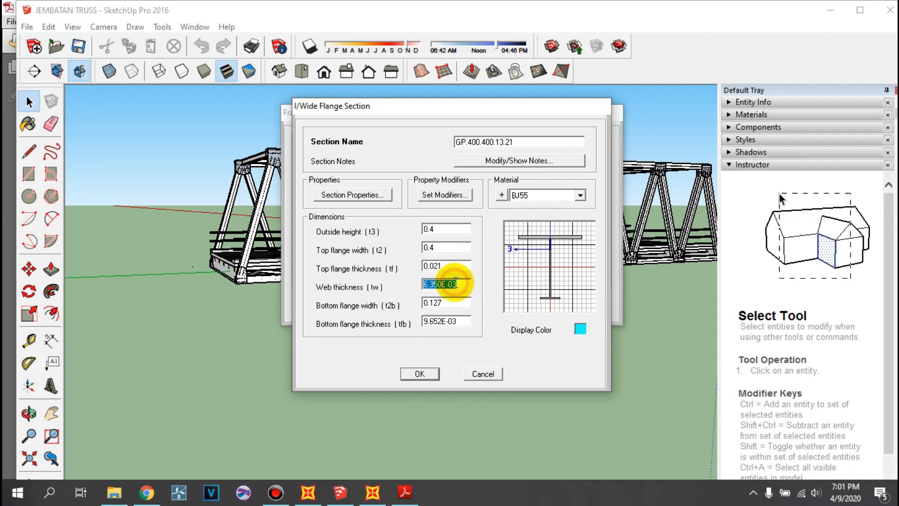
{"action": "type", "text": "0.013"}
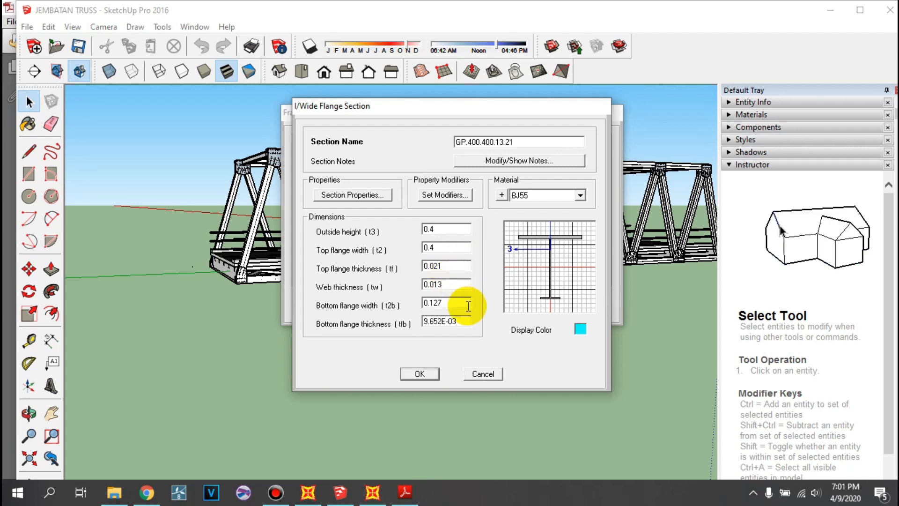
- Set the bottom flange width to 0.4 m and its thickness to 0.021 m, and accept the GP.400.400.13.21 section
{"action": "double_click", "coordinate": [462, 302]}
{"action": "type", "text": "0.4"}
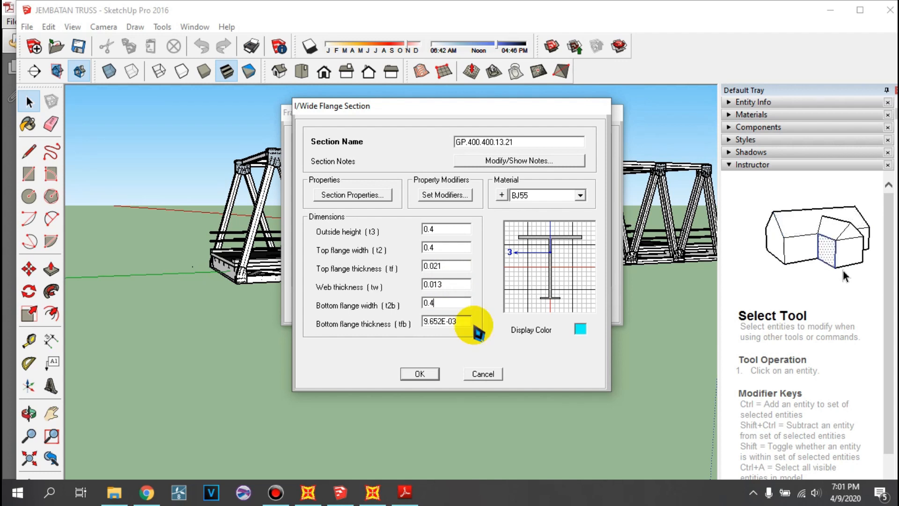
{"action": "double_click", "coordinate": [466, 320]}
{"action": "type", "text": "0.0"}
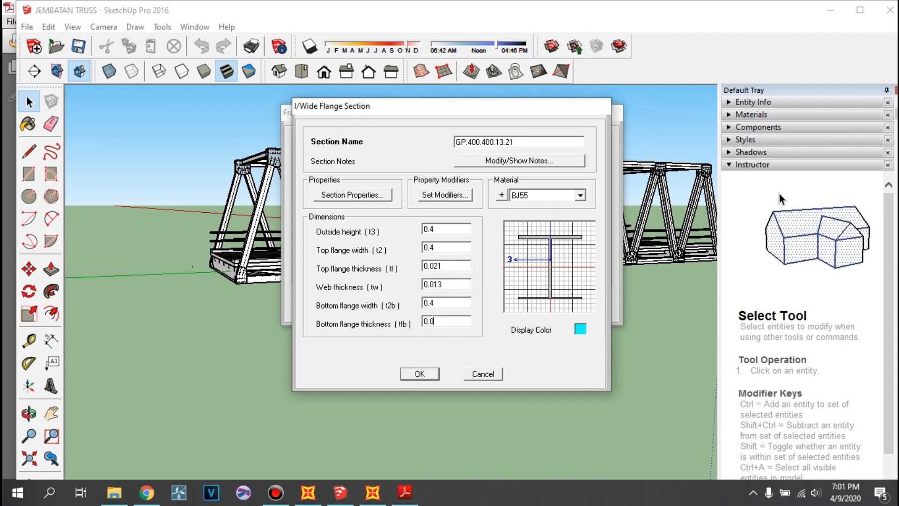
{"action": "type", "text": "21"}
{"action": "double_click", "coordinate": [449, 303]}
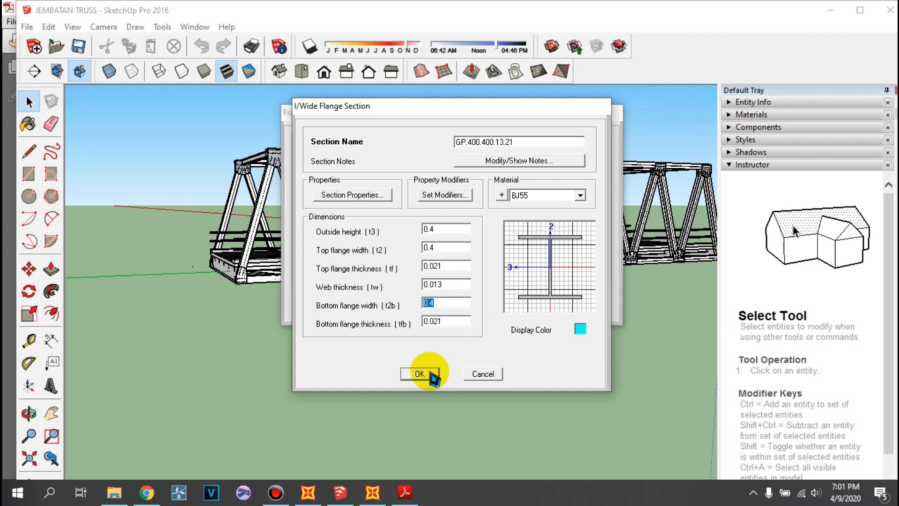
{"action": "left_click", "coordinate": [424, 374]}
- Add a new steel I/Wide Flange section and start its name with GPT
{"action": "left_click", "coordinate": [497, 176]}
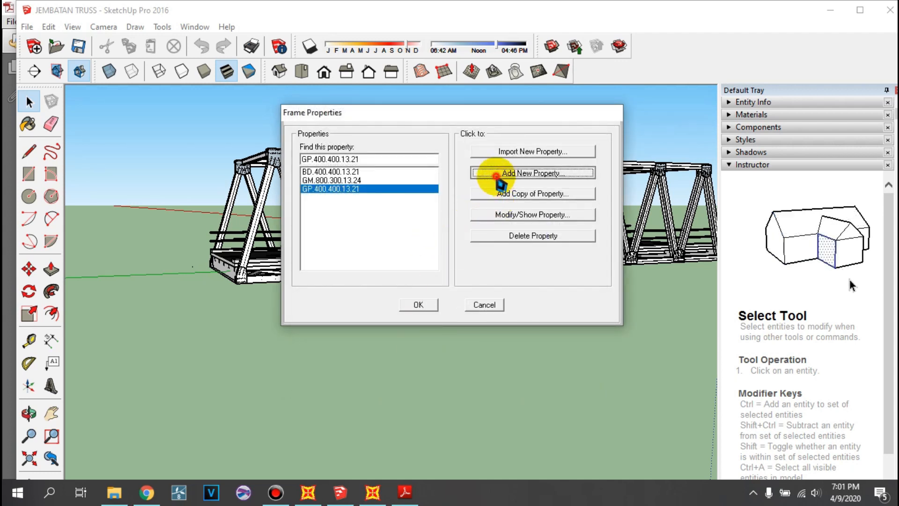
{"action": "left_click", "coordinate": [351, 187]}
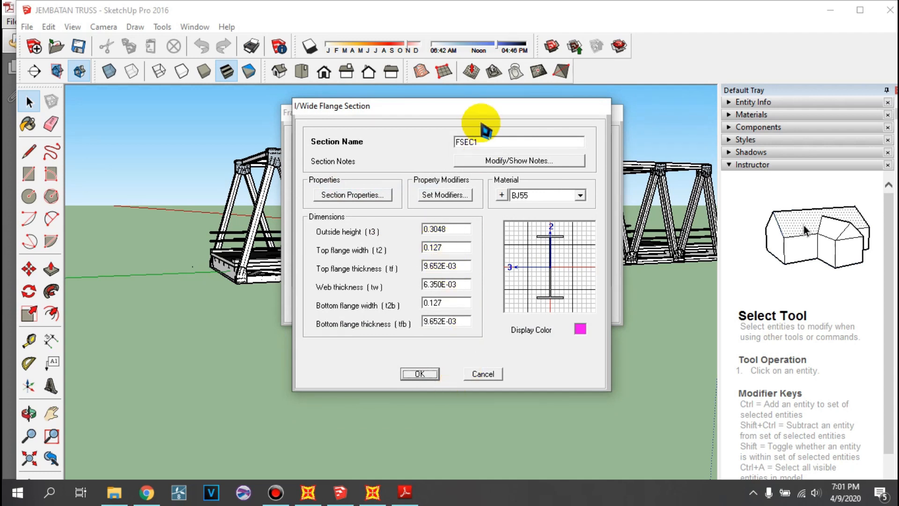
{"action": "left_click_drag", "start_coordinate": [485, 139], "coordinate": [433, 143]}
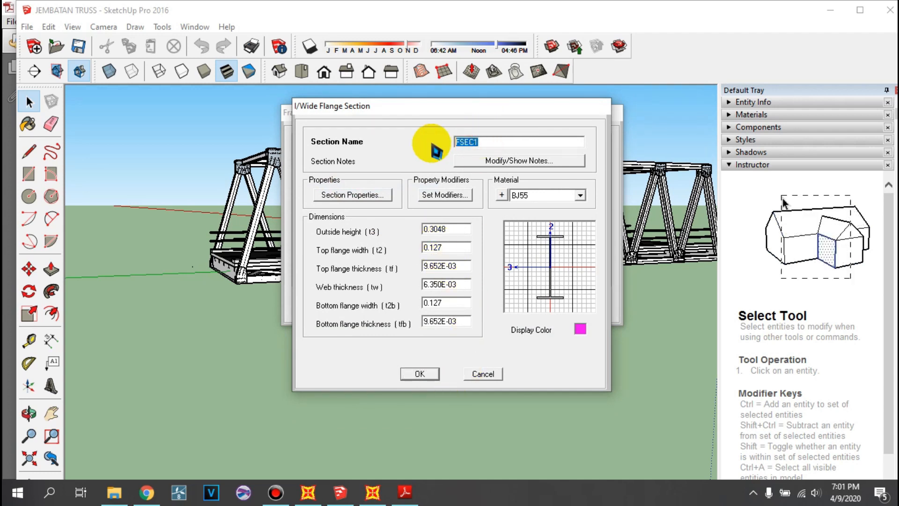
{"action": "type", "text": "GPT"}
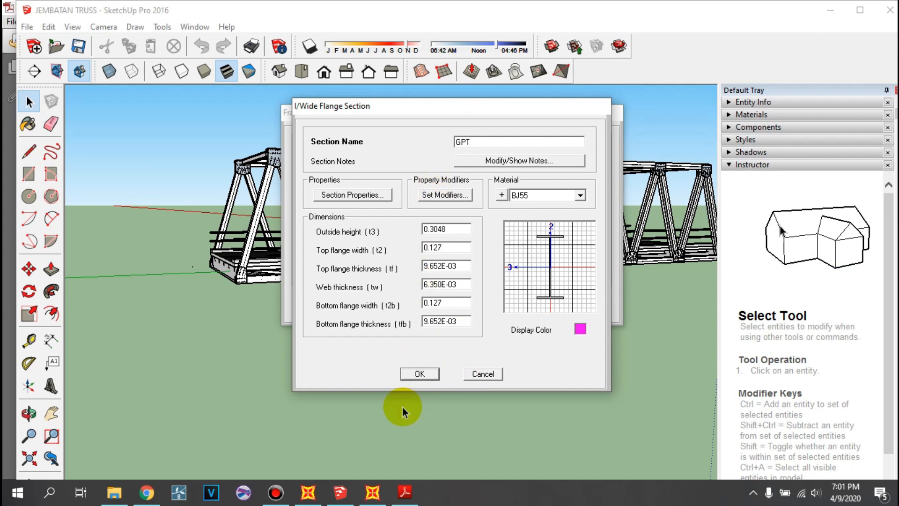
- Switch to the SketchUp bridge model, examine the members and cross bracing beneath the deck, and return to the SAP2000 section dialog
{"action": "left_click", "coordinate": [406, 494]}
{"action": "left_click", "coordinate": [349, 492]}
{"action": "mouse_move", "coordinate": [386, 369]}
{"action": "middle_mouse_down"}
{"action": "mouse_move", "coordinate": [524, 192]}
{"action": "mouse_move", "coordinate": [682, 142]}
{"action": "middle_mouse_up"}
{"action": "scroll", "coordinate": [451, 221], "scroll_direction": "up", "scroll_amount": 4}
{"action": "middle_click_drag", "start_coordinate": [418, 217], "coordinate": [424, 150]}
{"action": "scroll", "coordinate": [421, 149], "scroll_direction": "down", "scroll_amount": 1}
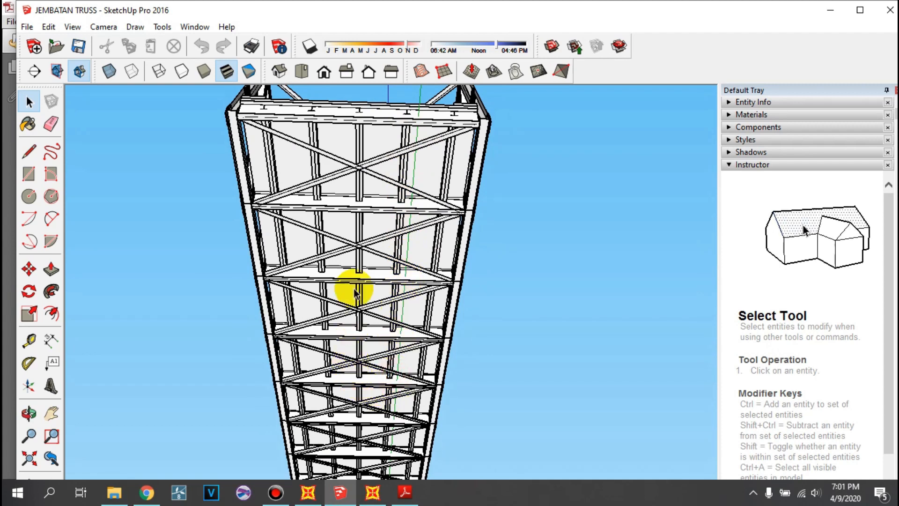
{"action": "middle_click_drag", "start_coordinate": [380, 168], "coordinate": [321, 251]}
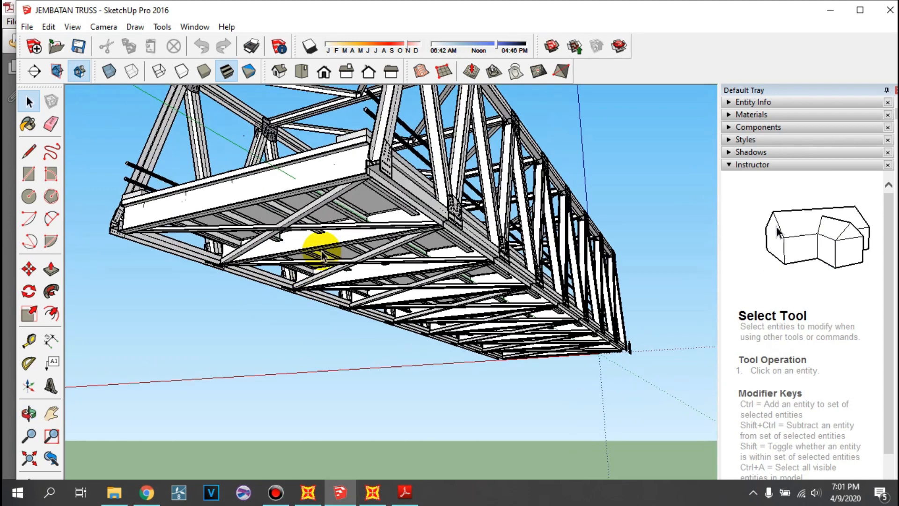
{"action": "scroll", "coordinate": [422, 234], "scroll_direction": "up", "scroll_amount": 3}
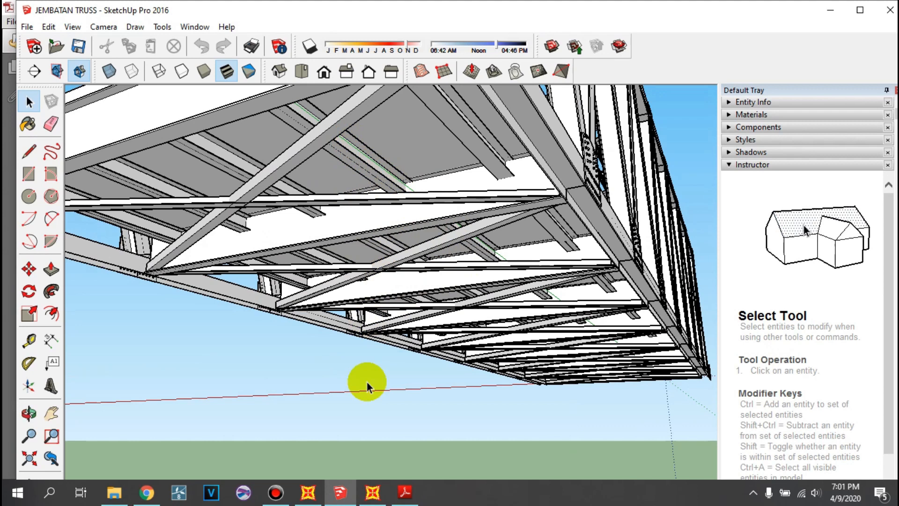
{"action": "left_click", "coordinate": [372, 492]}
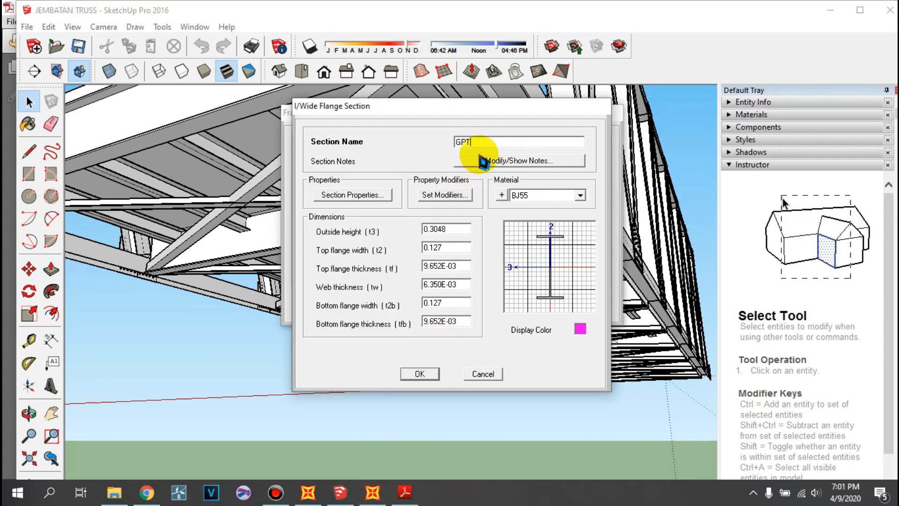
- Complete the section name as GPT.300.300.10.15
{"action": "type", "text": "."}
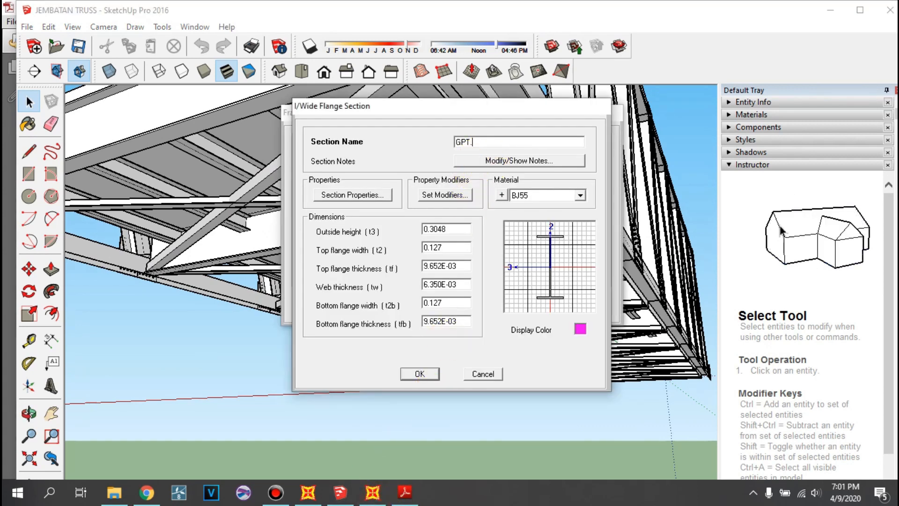
{"action": "type", "text": "300.3"}
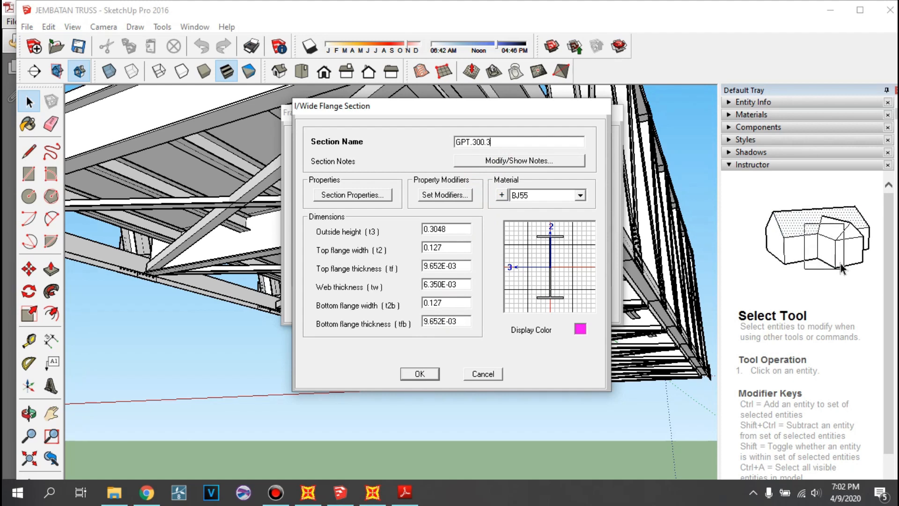
{"action": "type", "text": "00.10.15"}
- Set the GPT section's outside height and top flange width to 0.3 m
{"action": "double_click", "coordinate": [460, 228]}
{"action": "type", "text": "0.03"}
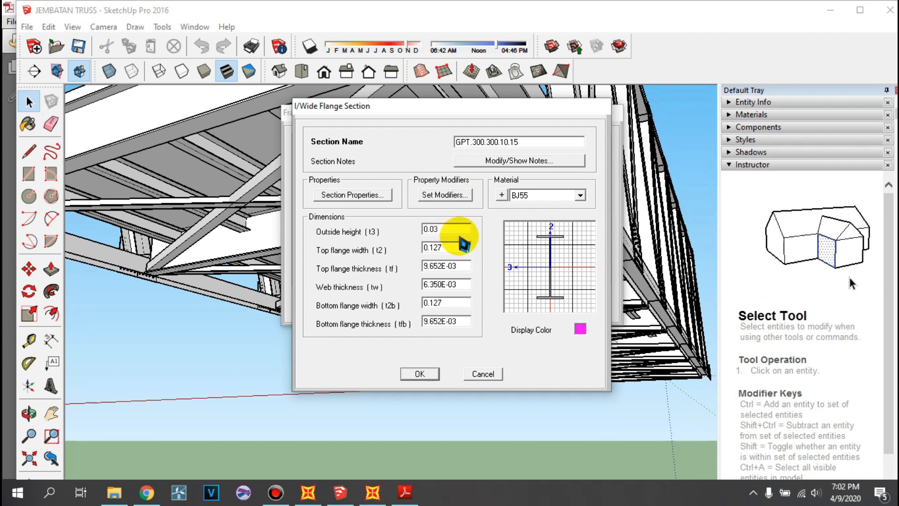
{"action": "key", "text": "Left"}
{"action": "key", "text": "BackSpace"}
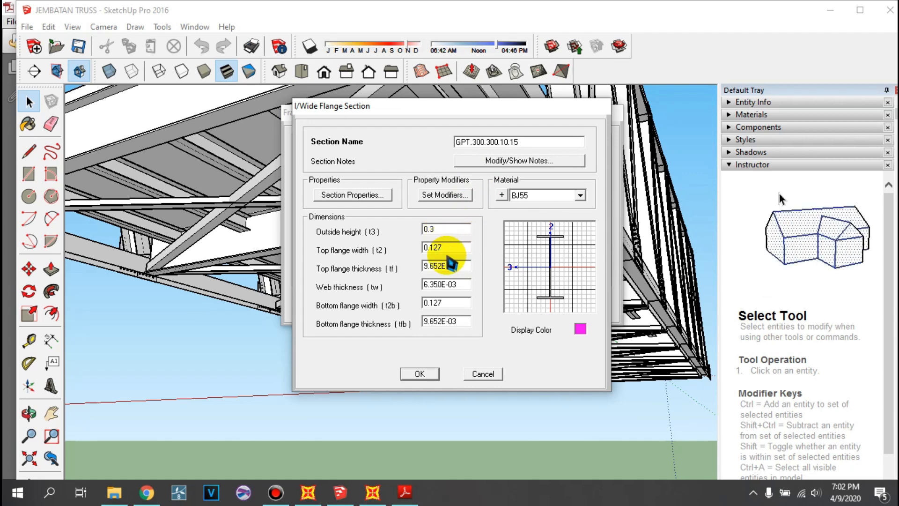
{"action": "double_click", "coordinate": [443, 249]}
{"action": "type", "text": "0.3"}
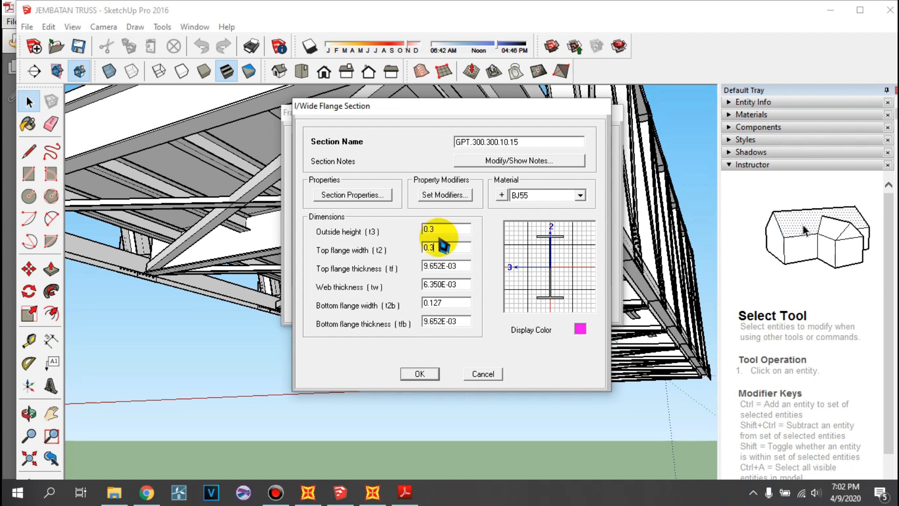
- Set the GPT section's top flange thickness to 0.015 m and web thickness to 0.01 m
{"action": "double_click", "coordinate": [450, 267]}
{"action": "type", "text": "0.0"}
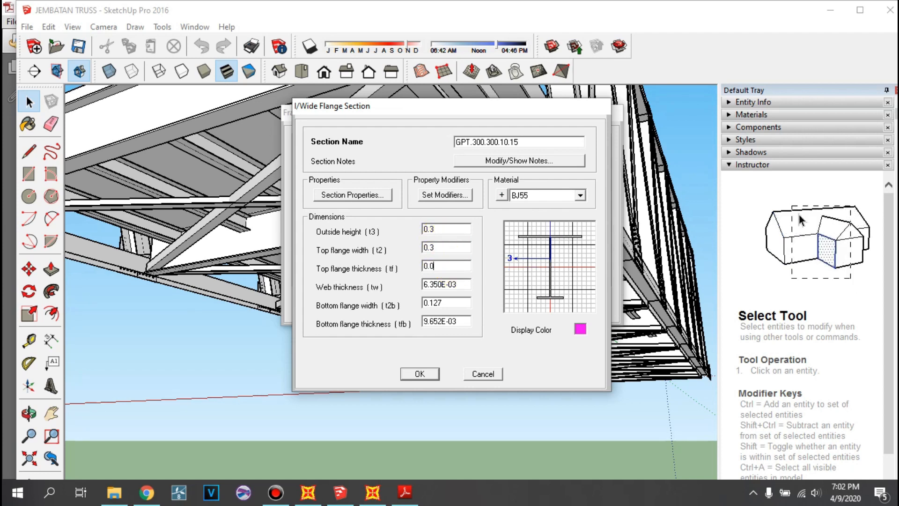
{"action": "type", "text": "15"}
{"action": "left_click", "coordinate": [461, 284]}
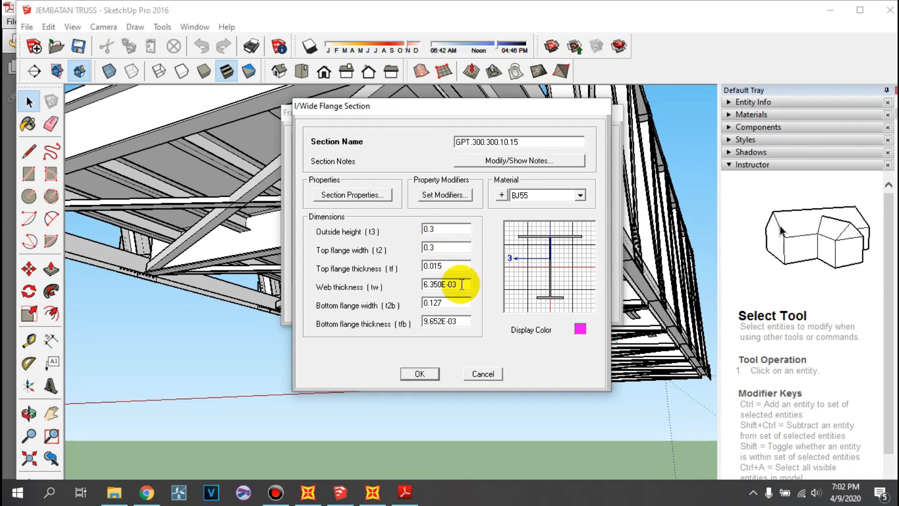
{"action": "type", "text": "0.0"}
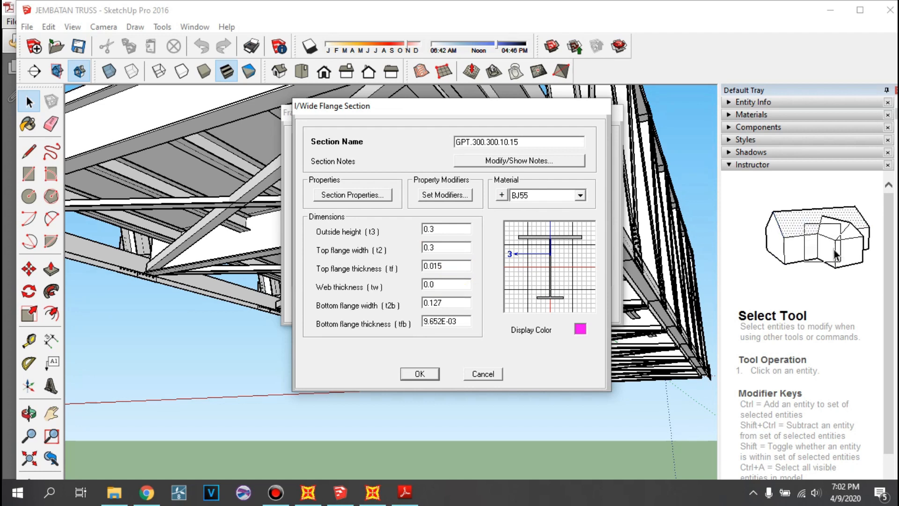
{"action": "type", "text": "1"}
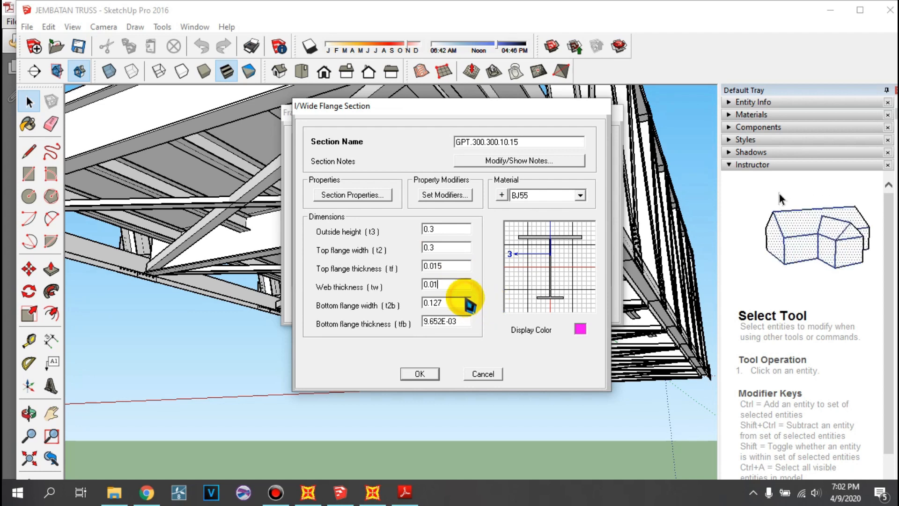
- Set the bottom flange width to 0.3 m and its thickness to 0.015 m, and accept the GPT.300.300.10.15 section
{"action": "left_click", "coordinate": [456, 302]}
{"action": "type", "text": "0"}
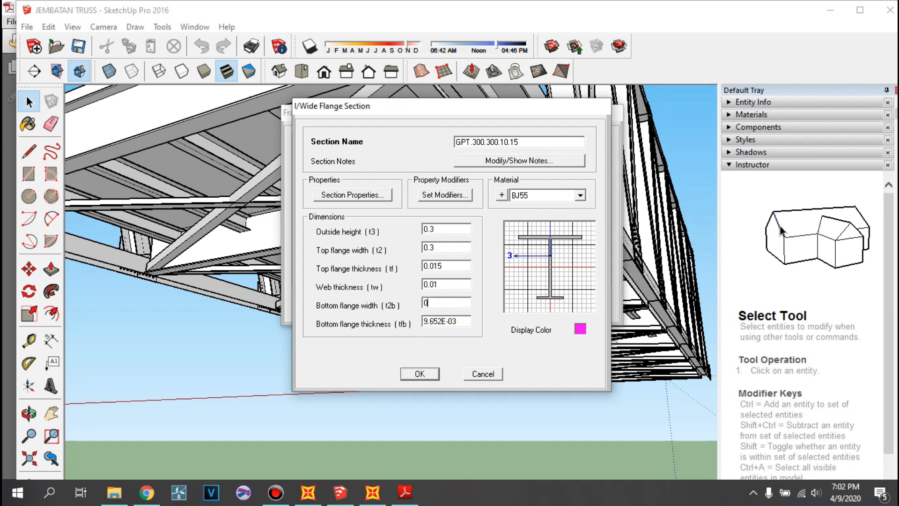
{"action": "type", "text": ".03"}
{"action": "left_click", "coordinate": [445, 321]}
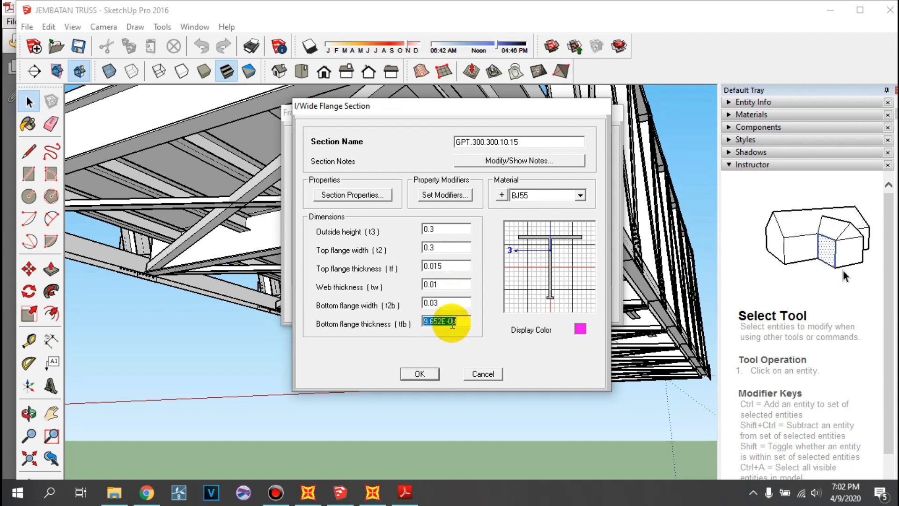
{"action": "type", "text": "0.015"}
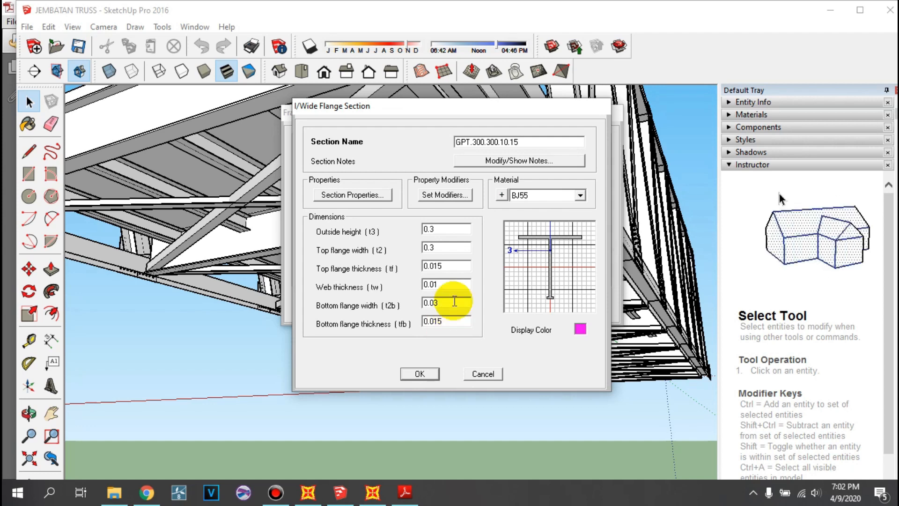
{"action": "left_click", "coordinate": [455, 302]}
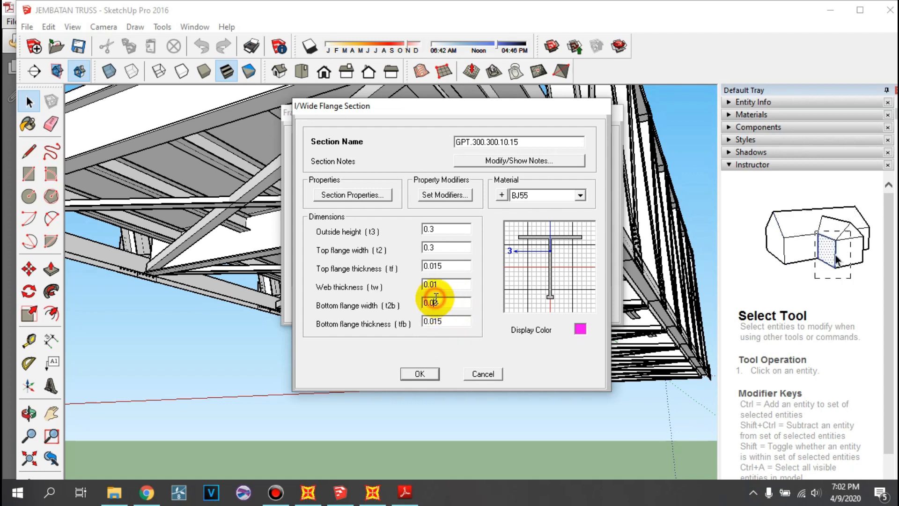
{"action": "type", "text": "0.3"}
{"action": "left_click", "coordinate": [437, 285]}
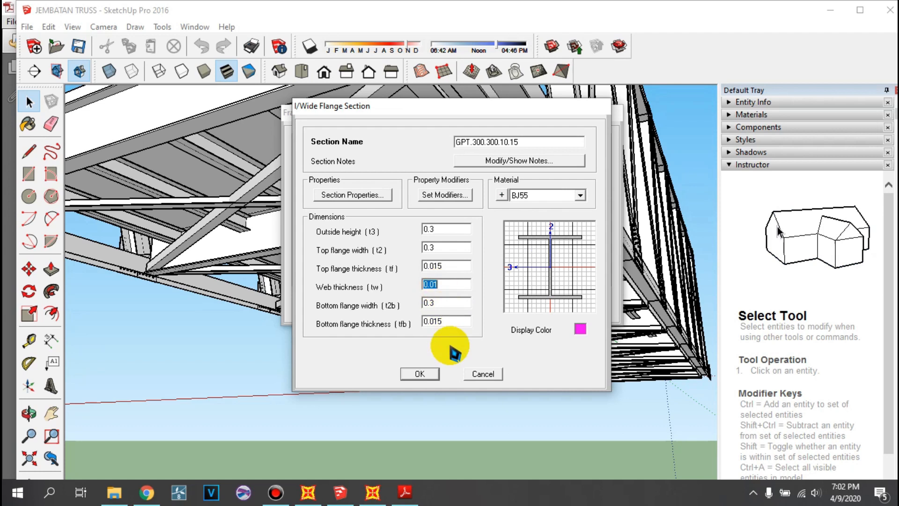
{"action": "left_click", "coordinate": [422, 373]}
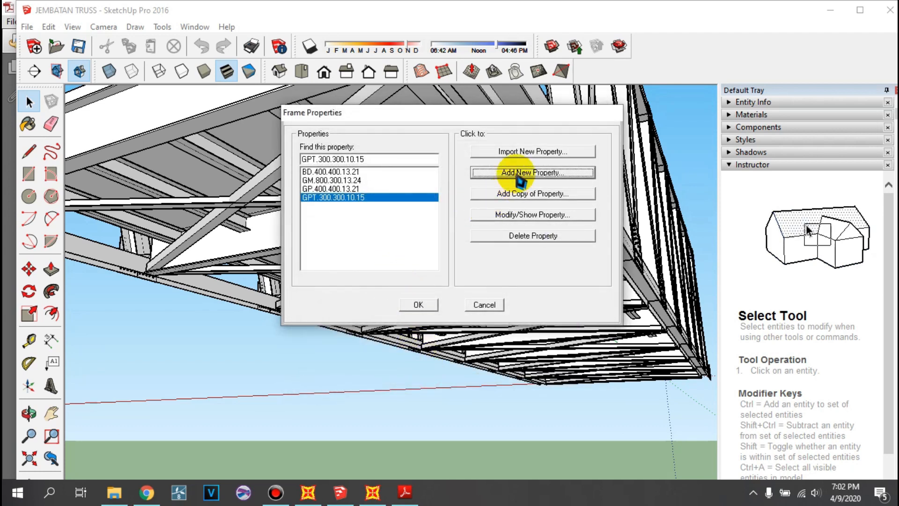
- Add another steel I/Wide Flange section and start its name with BA
{"action": "left_click", "coordinate": [519, 173]}
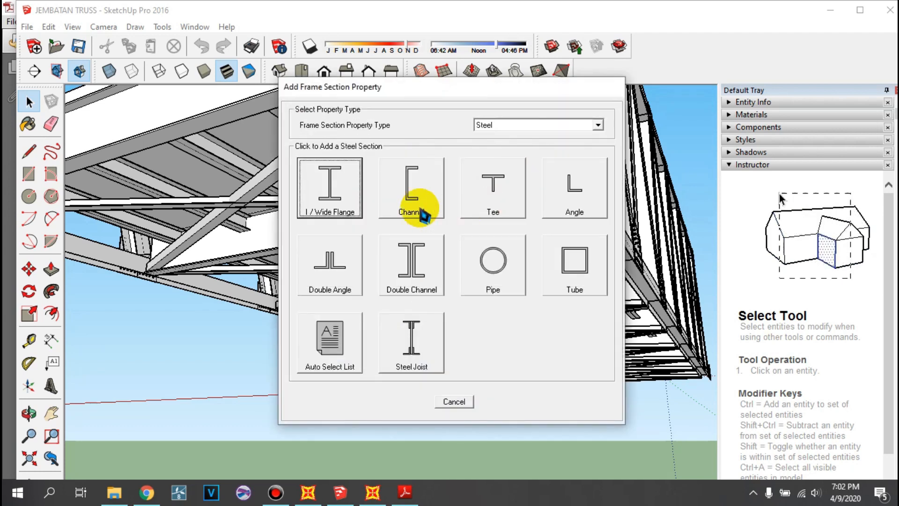
{"action": "left_click", "coordinate": [346, 206]}
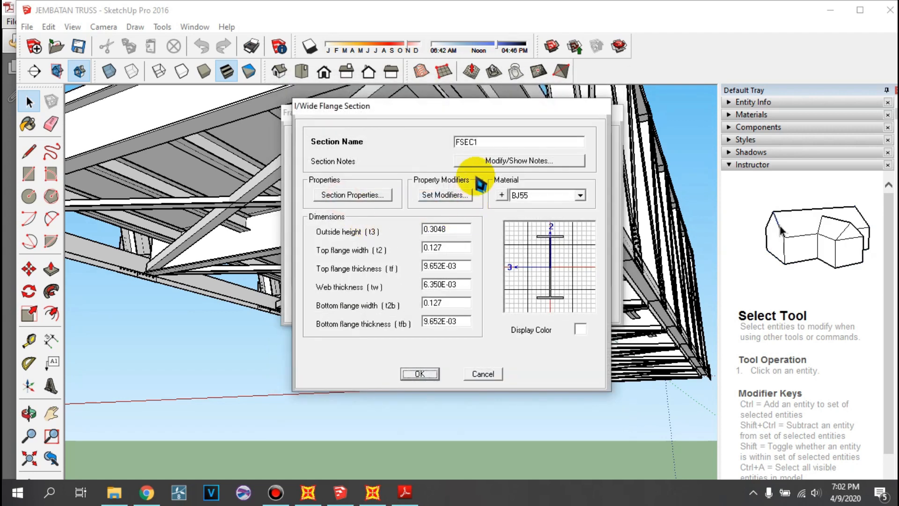
{"action": "double_click", "coordinate": [487, 141]}
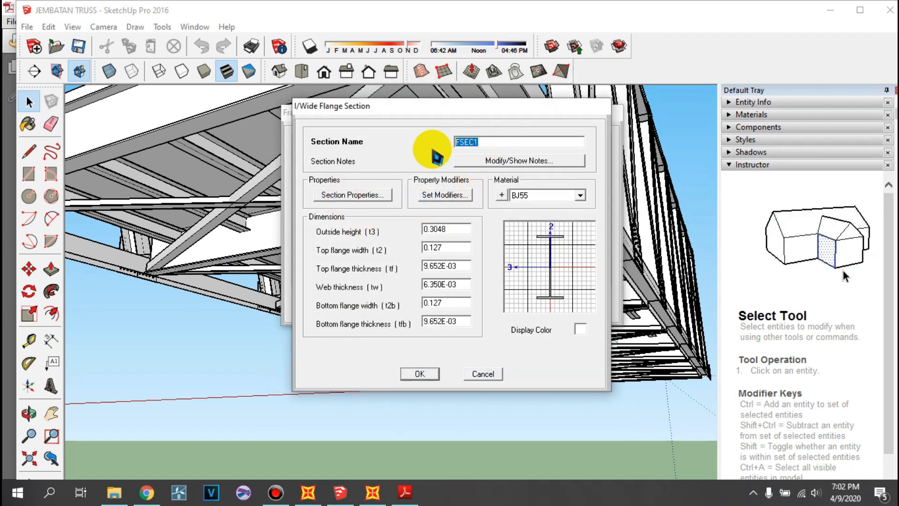
{"action": "type", "text": "BA"}
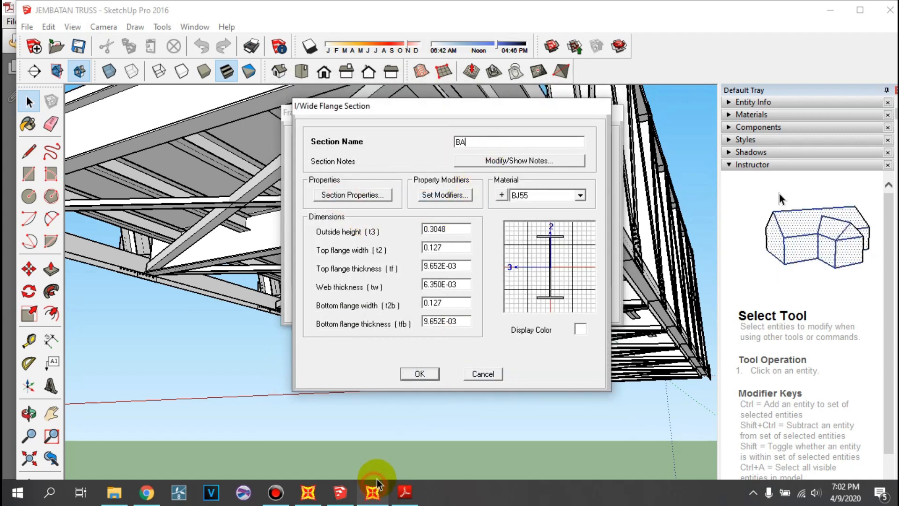
- Switch to the SketchUp bridge model, examine the overhead bracing between the top chords, and return to the SAP2000 section dialog
{"action": "left_click", "coordinate": [345, 492]}
{"action": "middle_click_drag", "start_coordinate": [384, 240], "coordinate": [417, 435]}
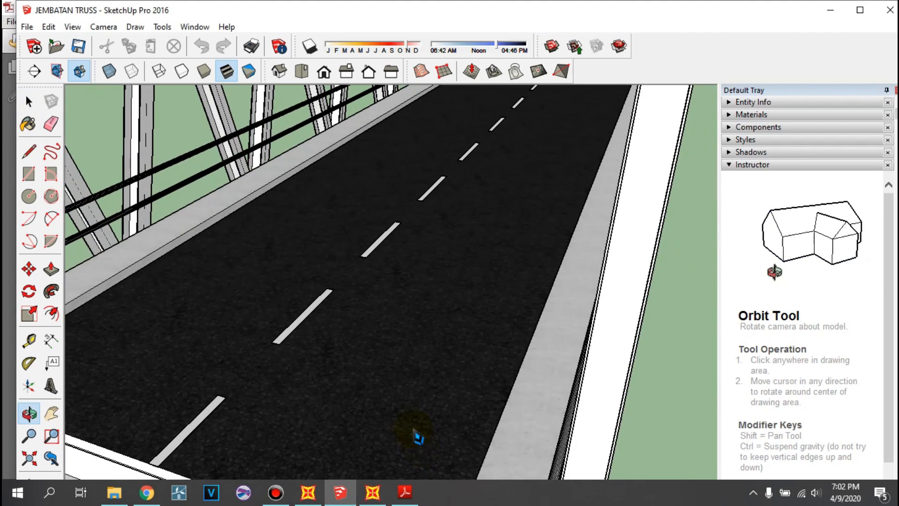
{"action": "scroll", "coordinate": [406, 247], "scroll_direction": "down", "scroll_amount": 6}
{"action": "scroll", "coordinate": [387, 161], "scroll_direction": "up", "scroll_amount": 5}
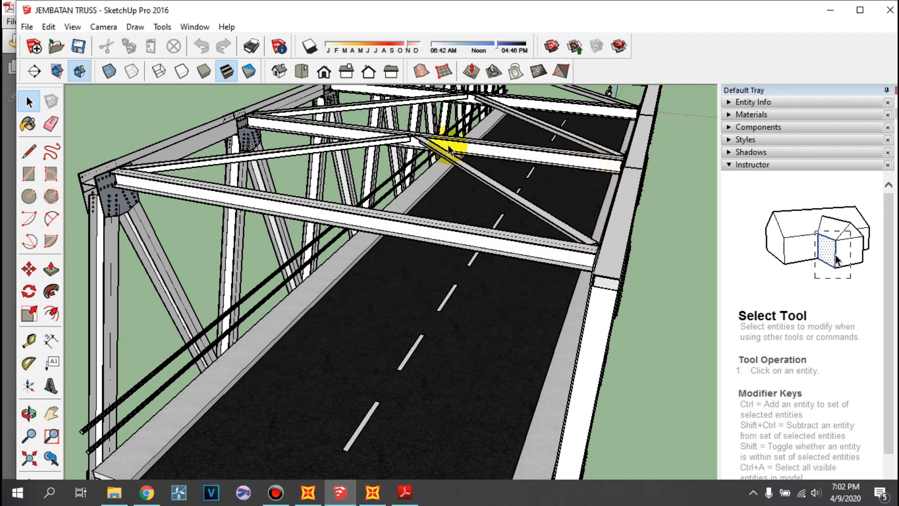
{"action": "left_click", "coordinate": [371, 492]}
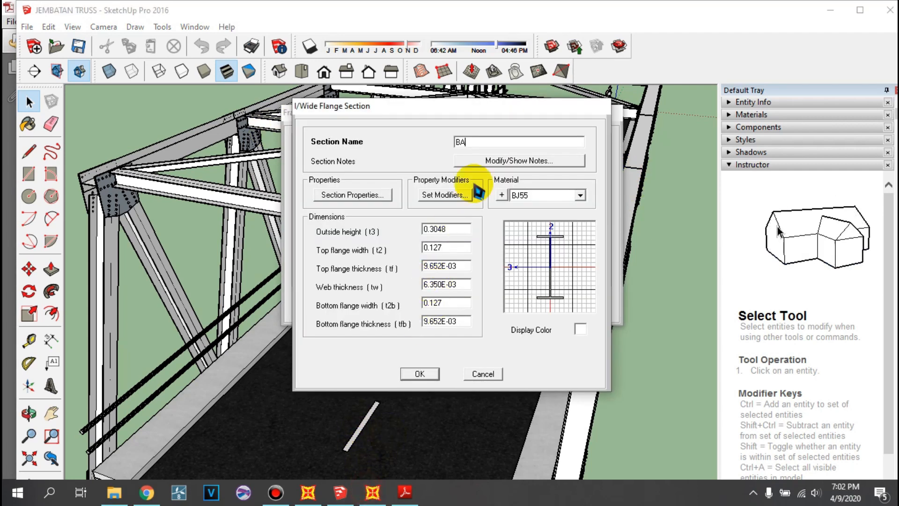
- Complete the section name as BA.250.250.9.14
{"action": "type", "text": "."}
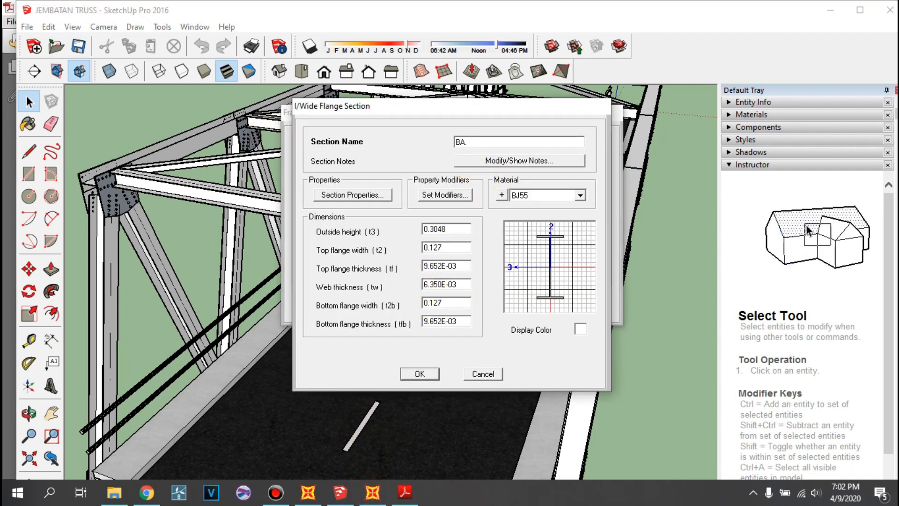
{"action": "type", "text": "250.2"}
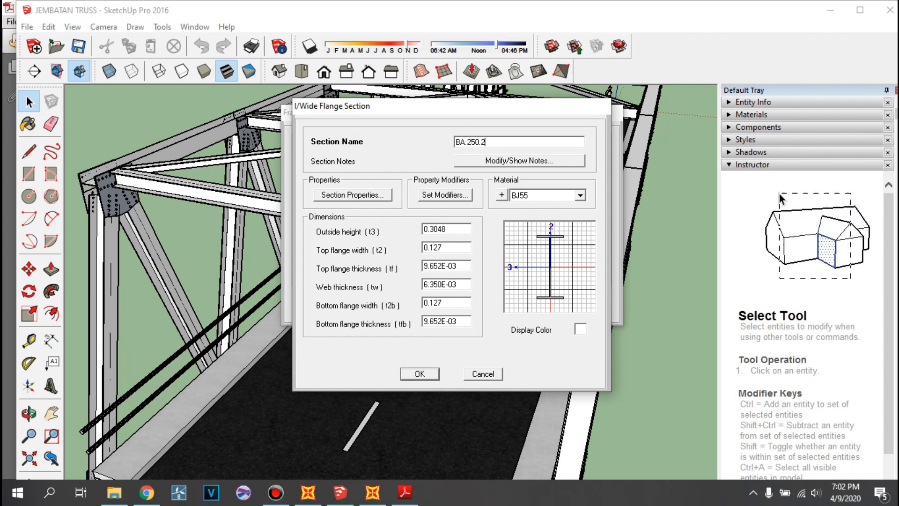
{"action": "type", "text": "50."}
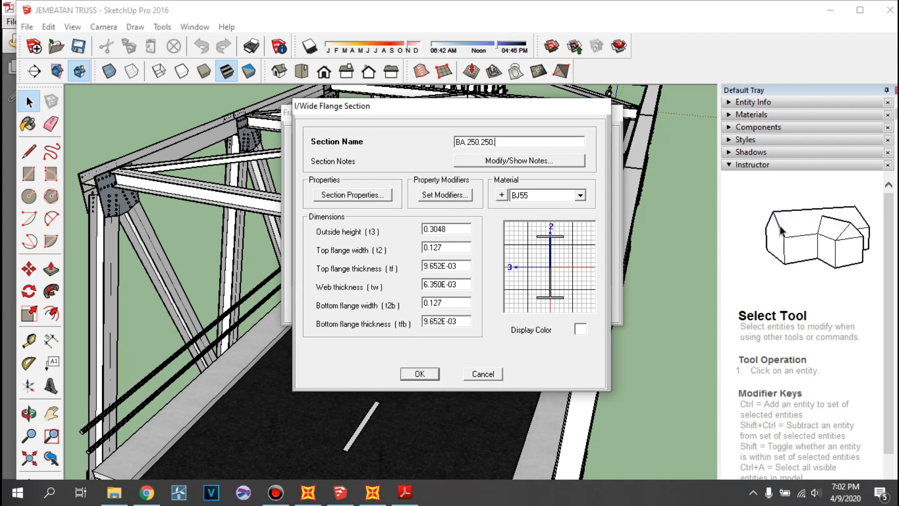
{"action": "type", "text": "9.14"}
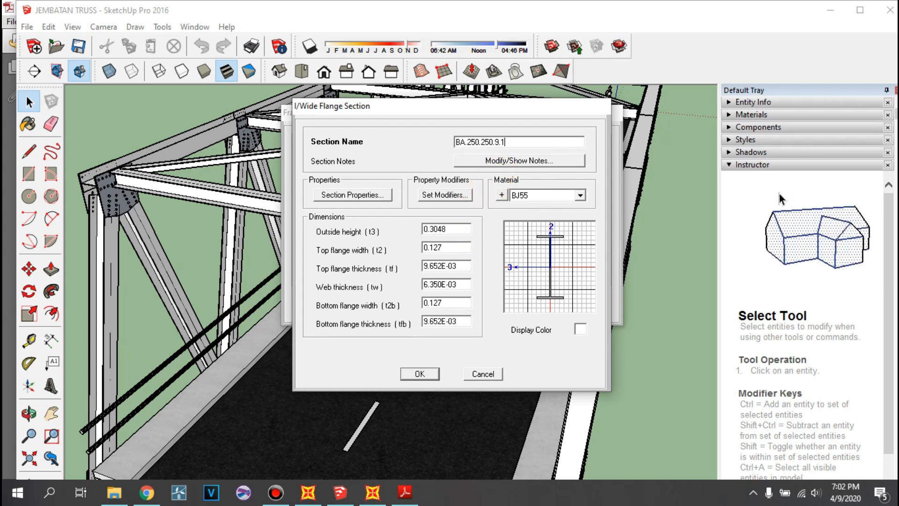
{"action": "type", "text": "0"}
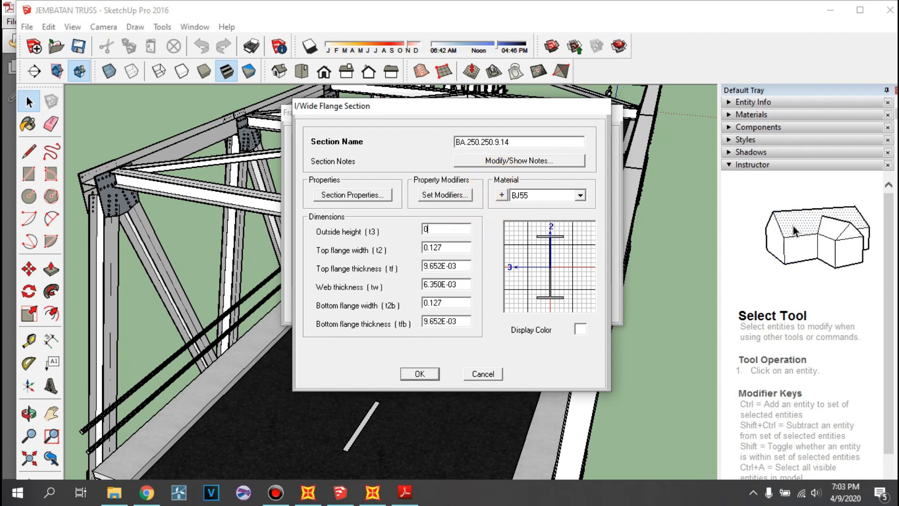
{"action": "type", "text": ".25"}
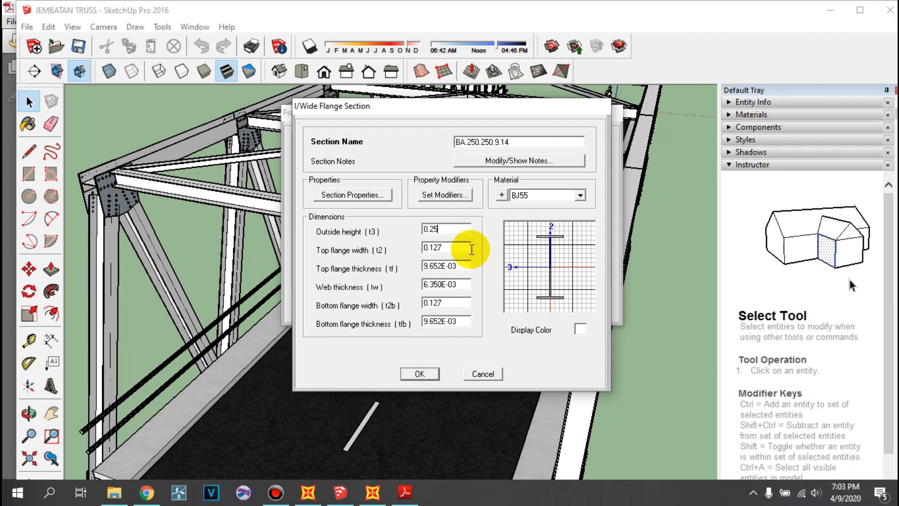
- Set the BA.250.250.9.14 section's outside height and top flange width to 0.25 m each
{"action": "double_click", "coordinate": [449, 245]}
{"action": "type", "text": "0.25"}
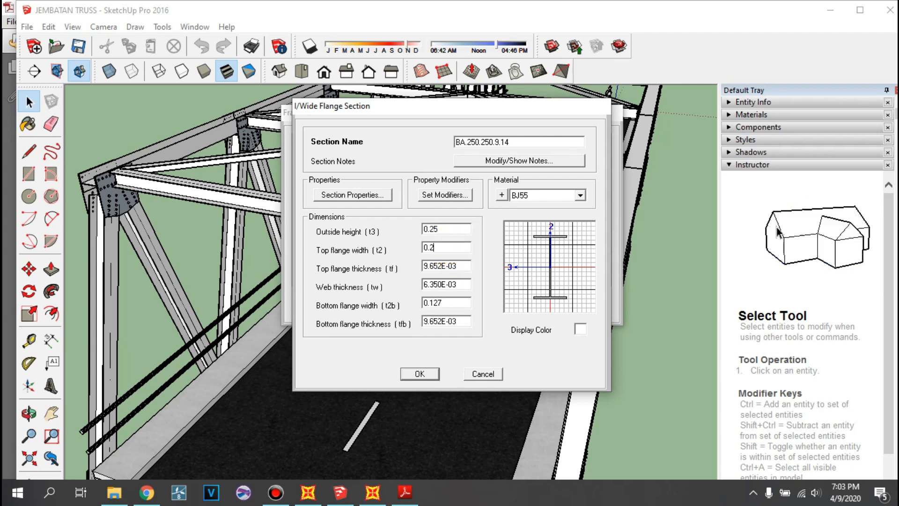
- Set the top flange thickness to 0.014 m and the web thickness to 0.009 m
{"action": "left_click", "coordinate": [463, 264]}
{"action": "double_click", "coordinate": [464, 264]}
{"action": "type", "text": "0.015"}
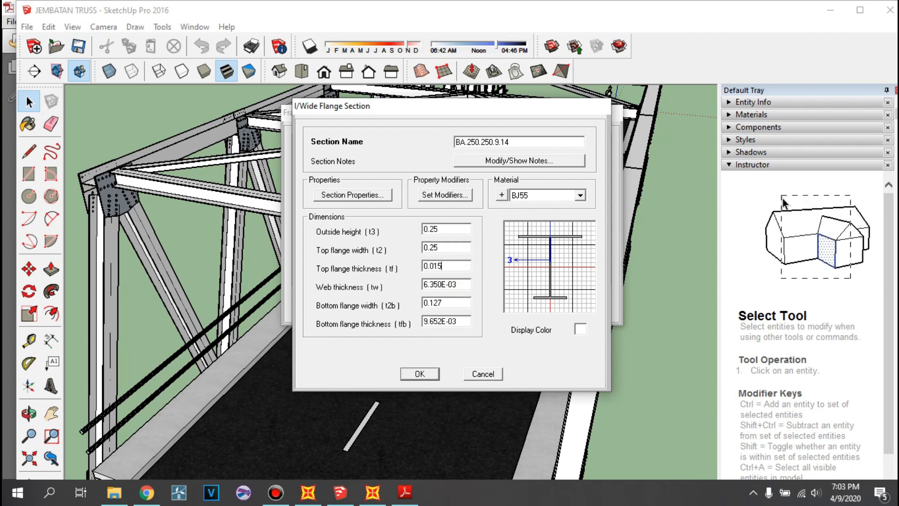
{"action": "key", "text": "BackSpace"}
{"action": "type", "text": "4"}
{"action": "double_click", "coordinate": [463, 285]}
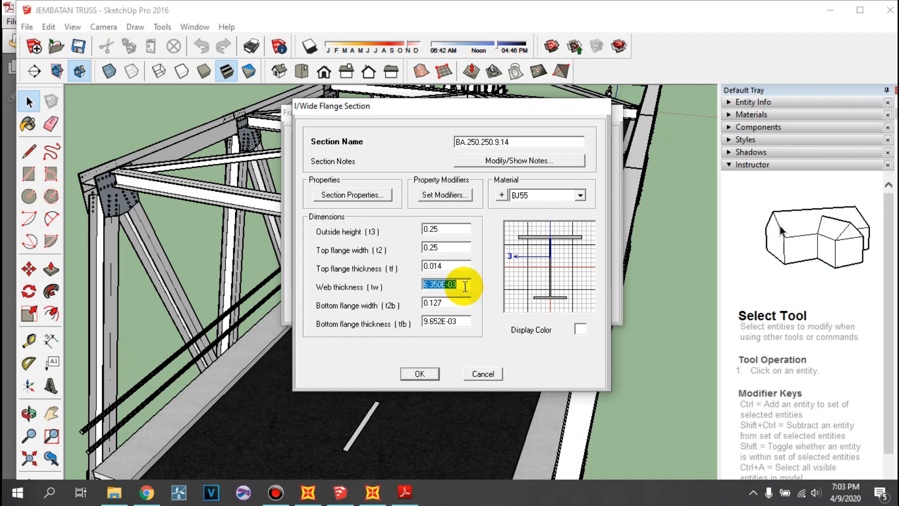
{"action": "type", "text": "0.009"}
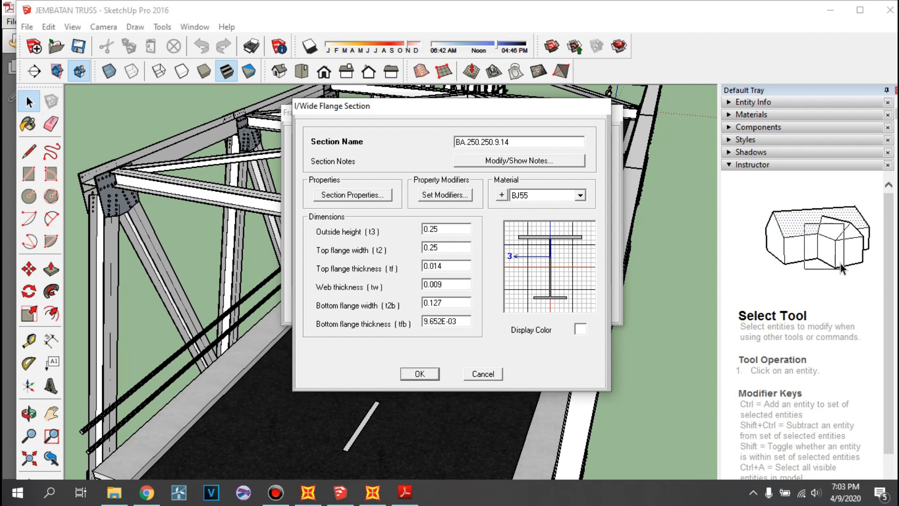
- Set the bottom flange width to 0.25 m and its thickness to 0.014 m, and accept the BA.250.250.9.14 section
{"action": "double_click", "coordinate": [457, 303]}
{"action": "type", "text": "0.0"}
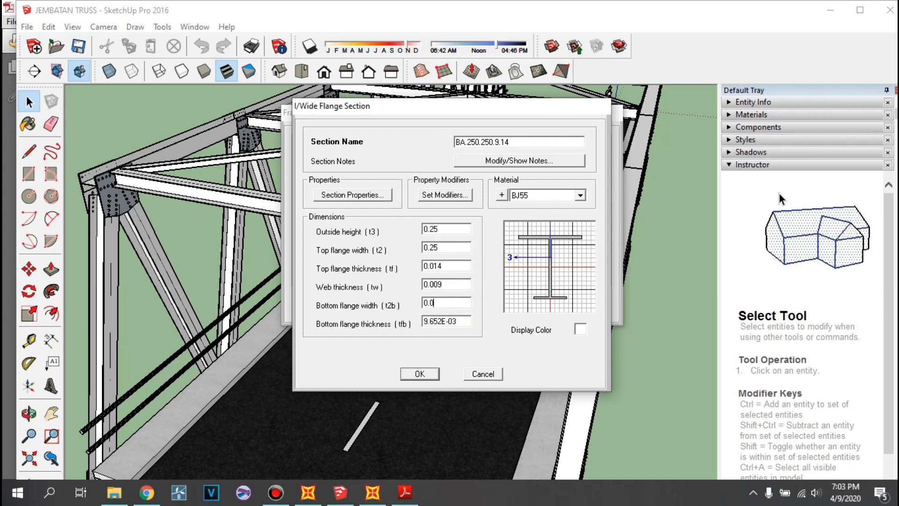
{"action": "type", "text": "25"}
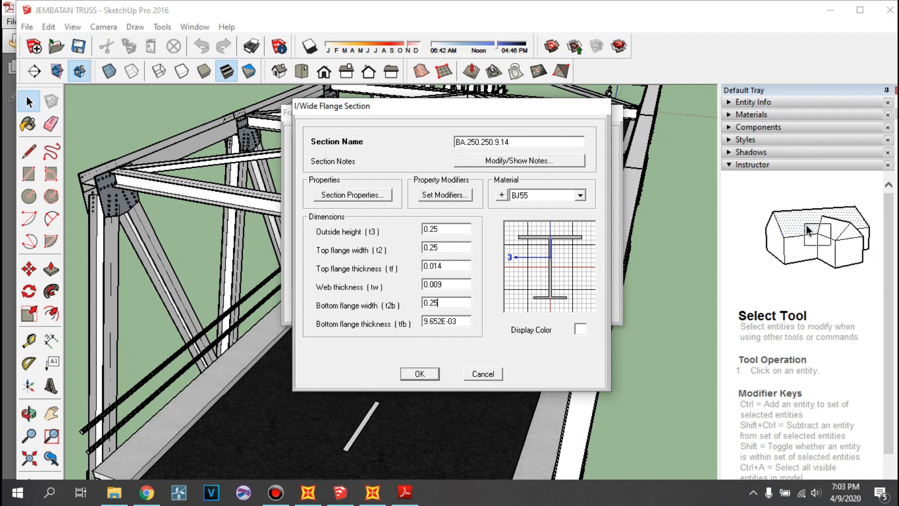
{"action": "double_click", "coordinate": [458, 323]}
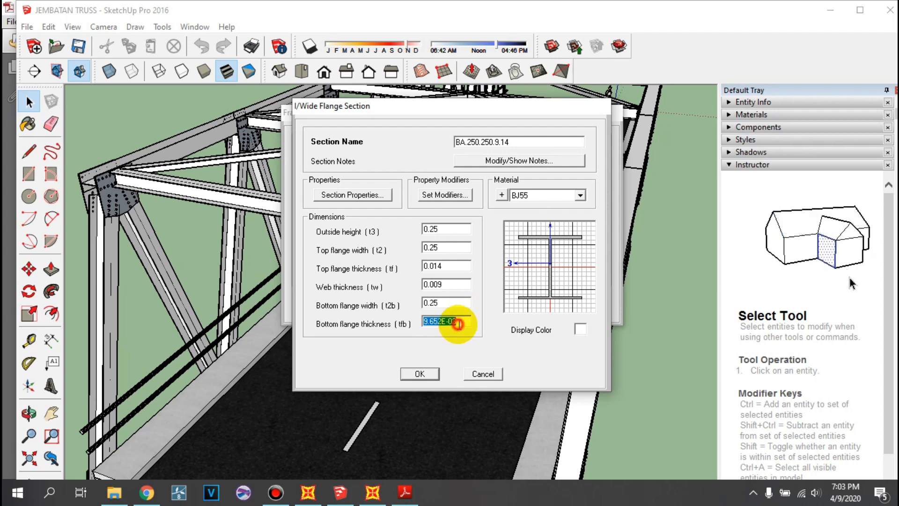
{"action": "type", "text": "0.02"}
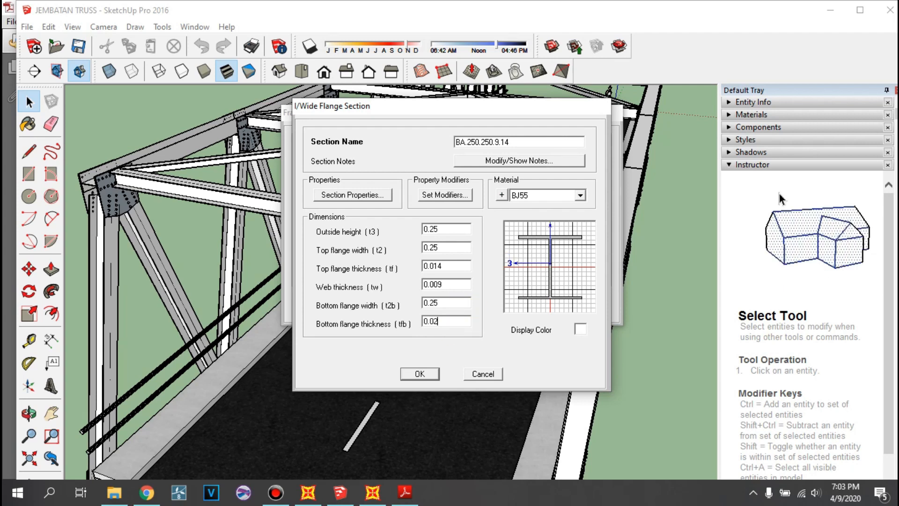
{"action": "type", "text": "5"}
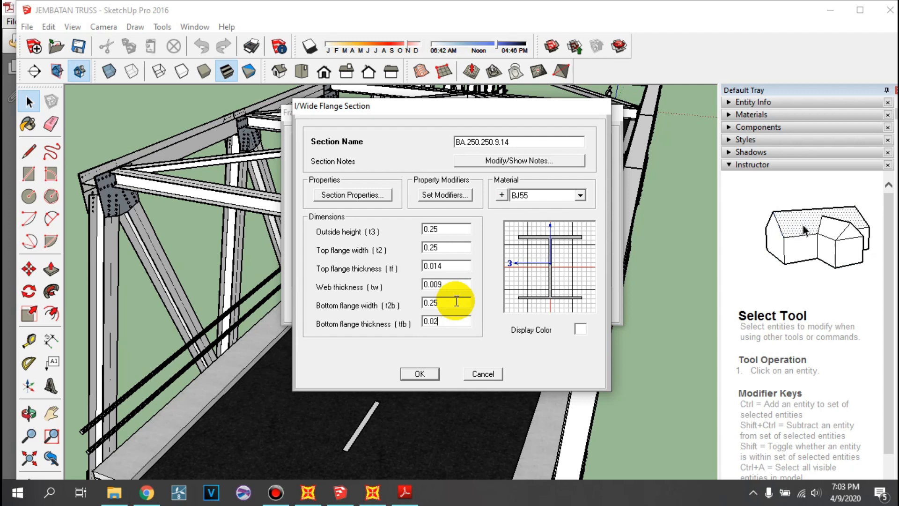
{"action": "type", "text": "14"}
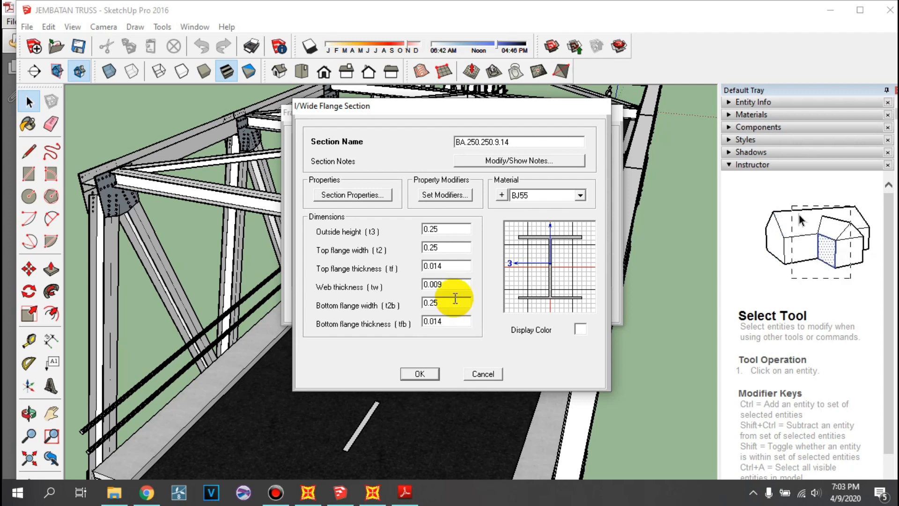
{"action": "double_click", "coordinate": [447, 284]}
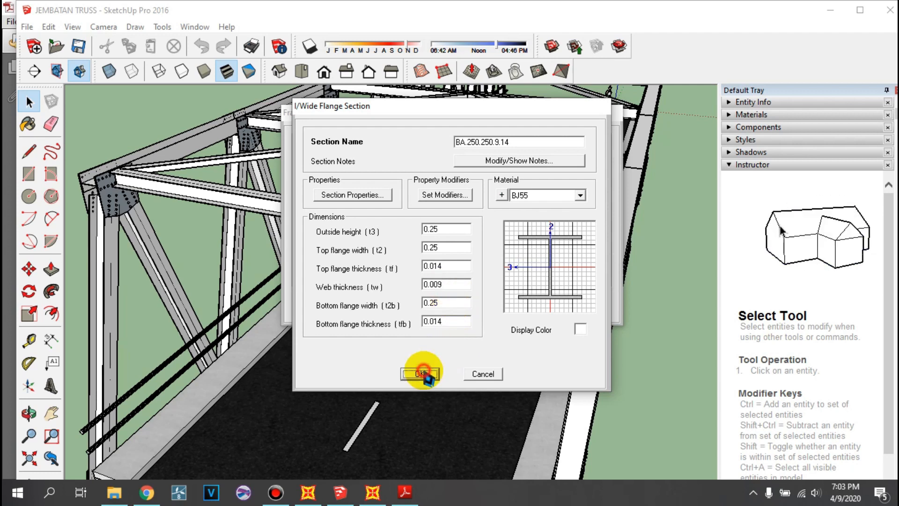
{"action": "left_click", "coordinate": [420, 373]}
- Start adding another steel frame section, check the diagonal overhead bracing in the SketchUp bridge model, and return to the SAP2000 section types
{"action": "left_click", "coordinate": [384, 206]}
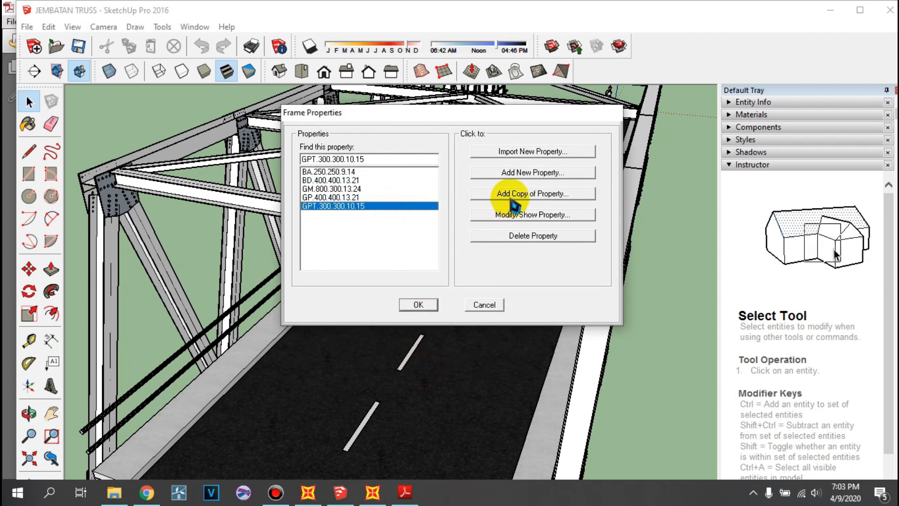
{"action": "left_click", "coordinate": [490, 173]}
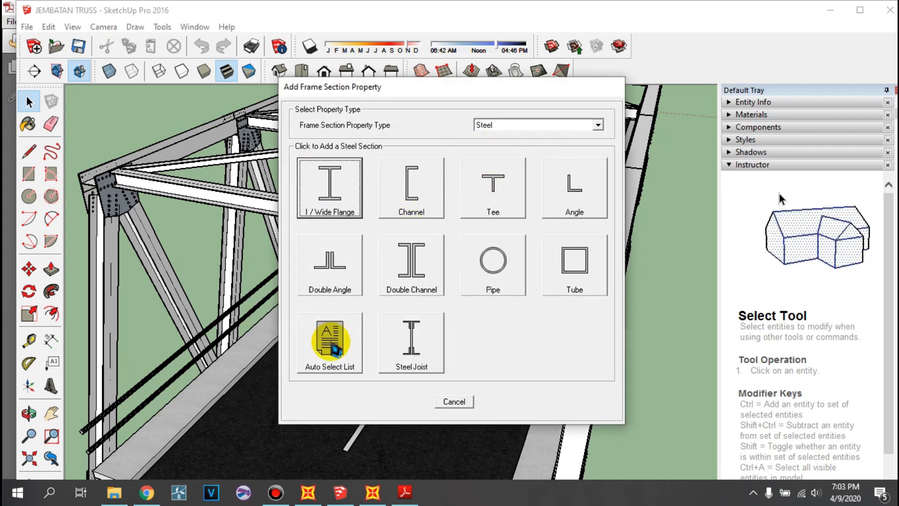
{"action": "left_click", "coordinate": [344, 489]}
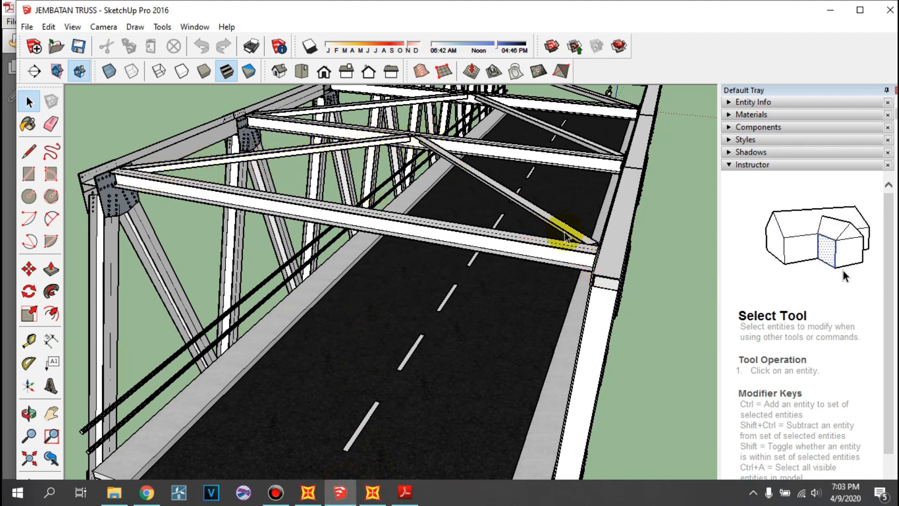
{"action": "left_click", "coordinate": [371, 492]}
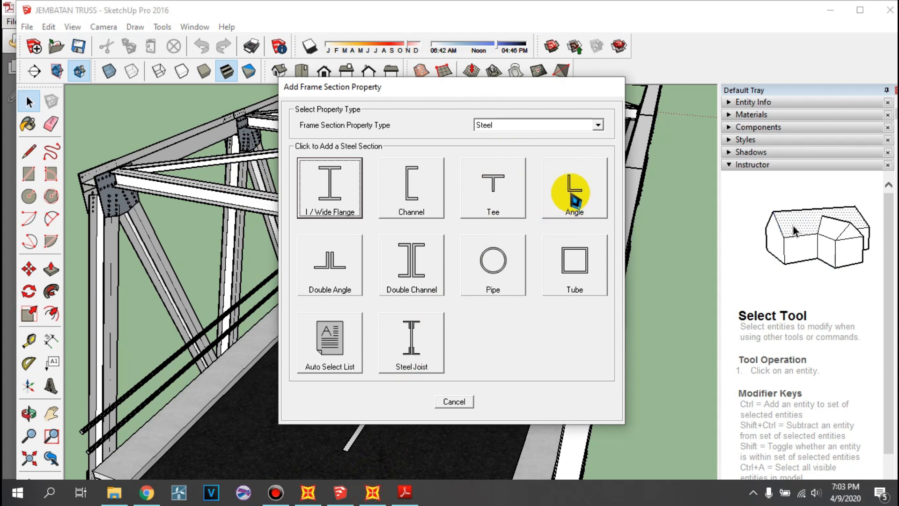
- Add a steel Angle section named L.130.130.9.9
{"action": "left_click", "coordinate": [579, 197]}
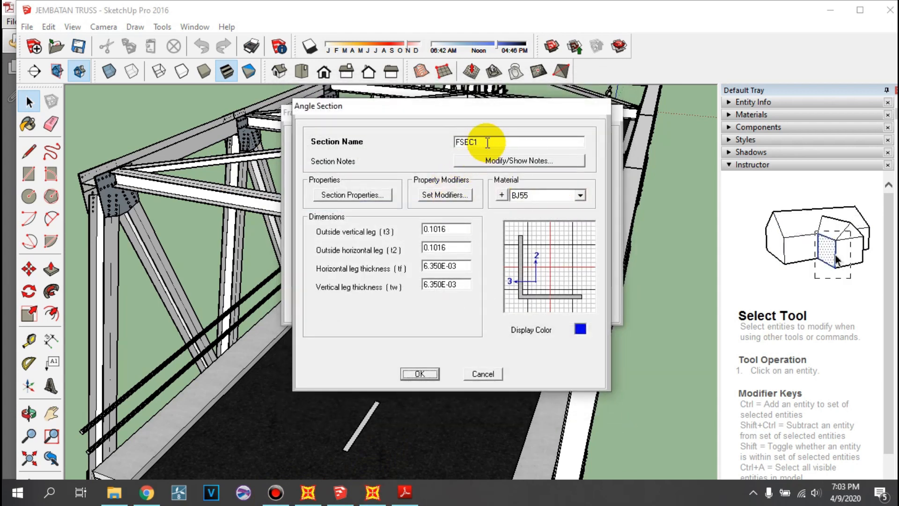
{"action": "type", "text": "L"}
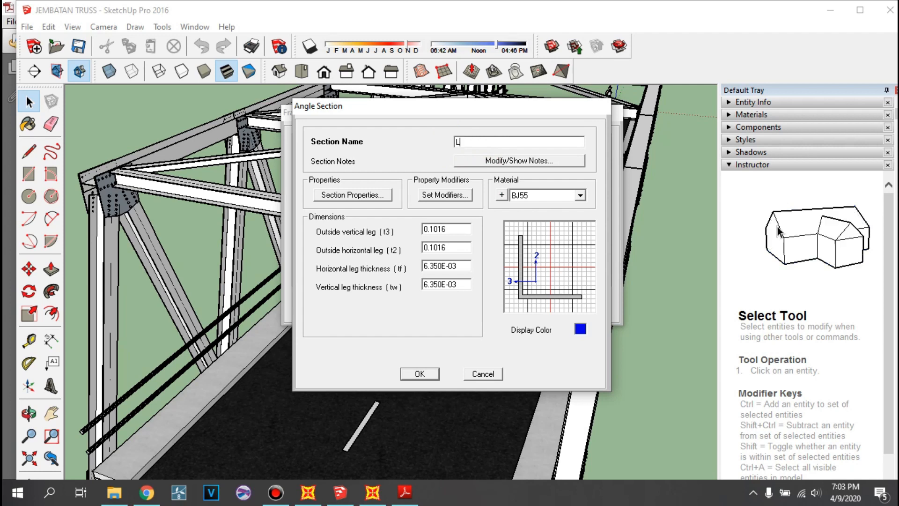
{"action": "type", "text": "."}
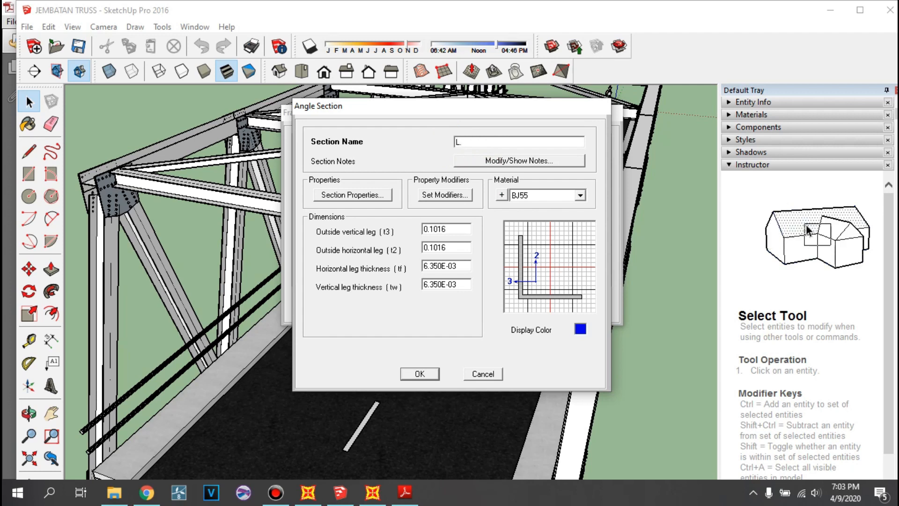
{"action": "type", "text": "130.130"}
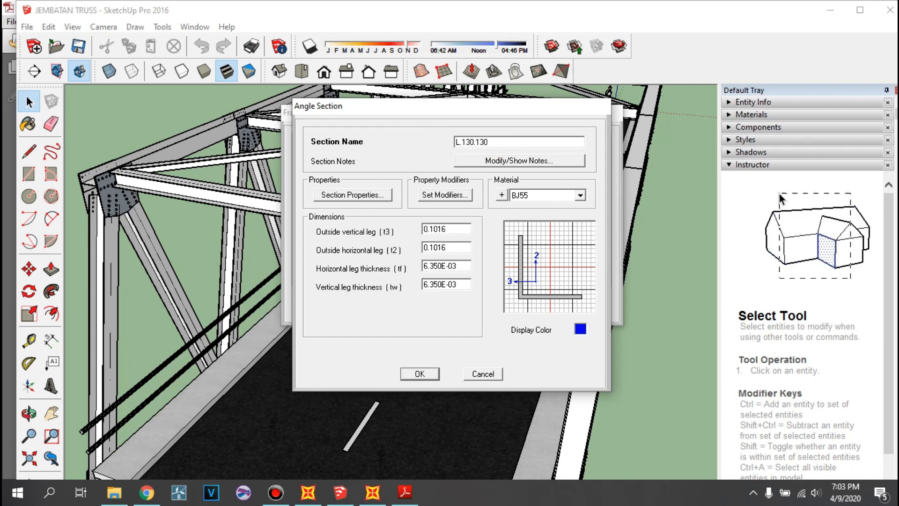
{"action": "type", "text": ".9.9"}
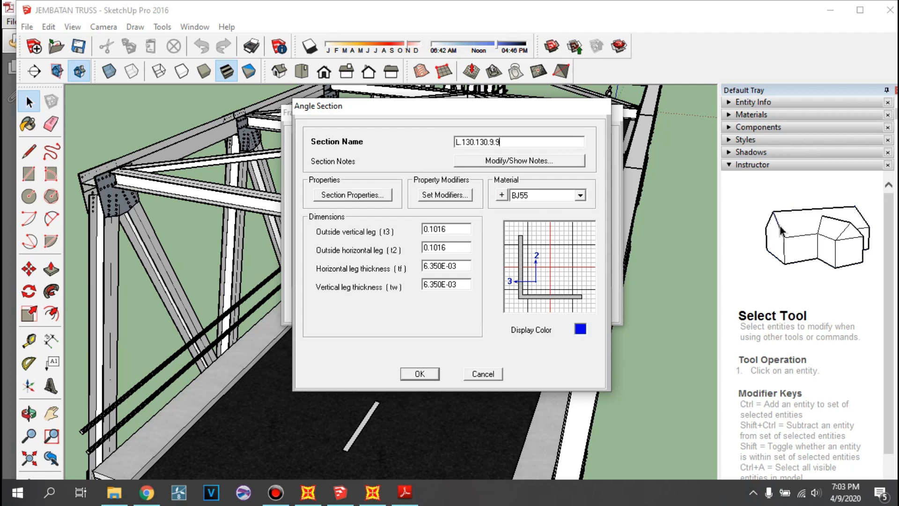
- Set the angle's outside vertical leg and outside horizontal leg to 0.13 m each
{"action": "left_click", "coordinate": [447, 234]}
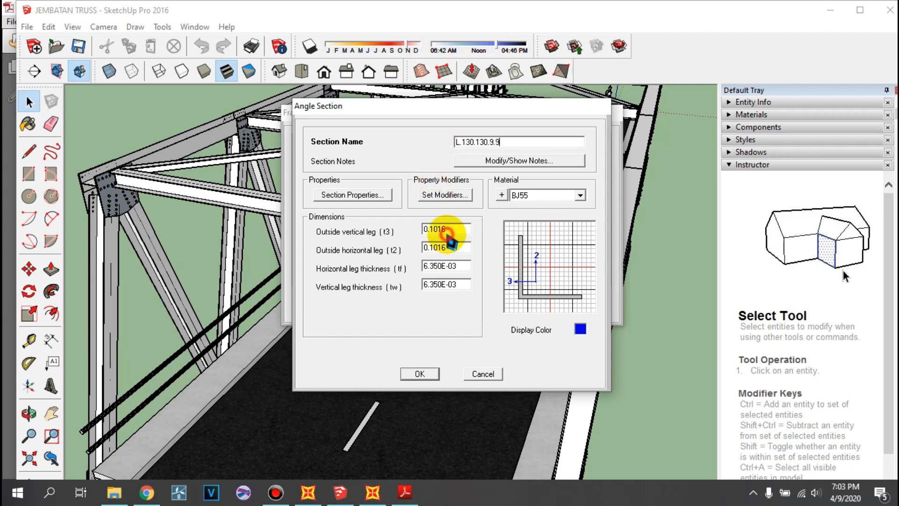
{"action": "type", "text": "0"}
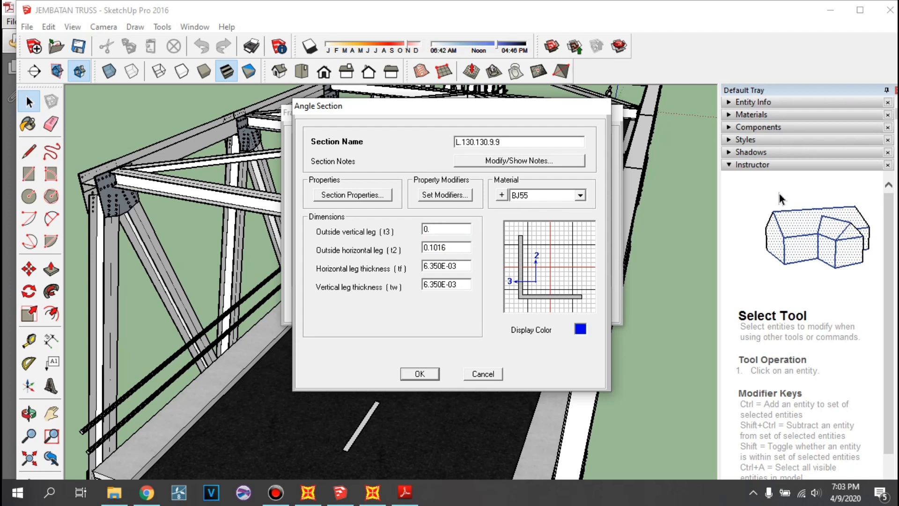
{"action": "type", "text": ".1"}
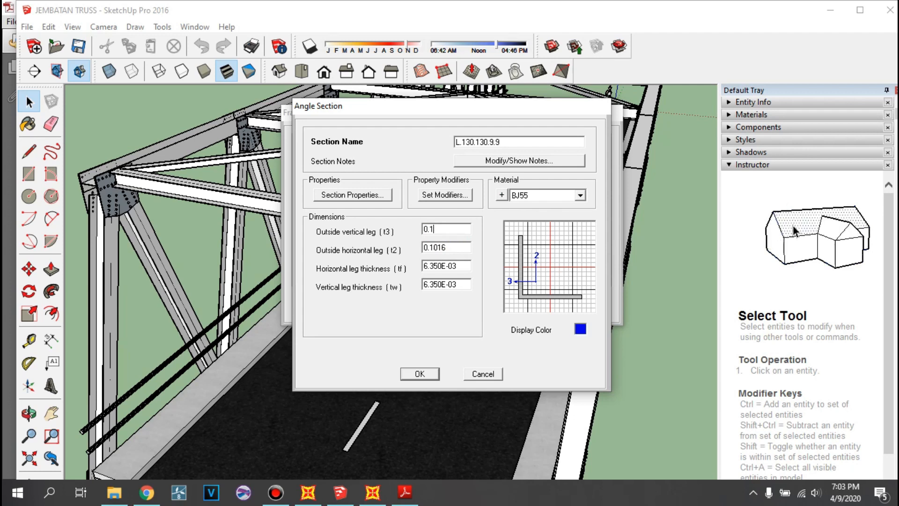
{"action": "type", "text": "3"}
{"action": "left_click", "coordinate": [445, 247]}
- Set the angle's horizontal and vertical leg thicknesses to 0.009 m, then accept the section and the frame properties
{"action": "type", "text": "0.13"}
{"action": "left_click", "coordinate": [457, 265]}
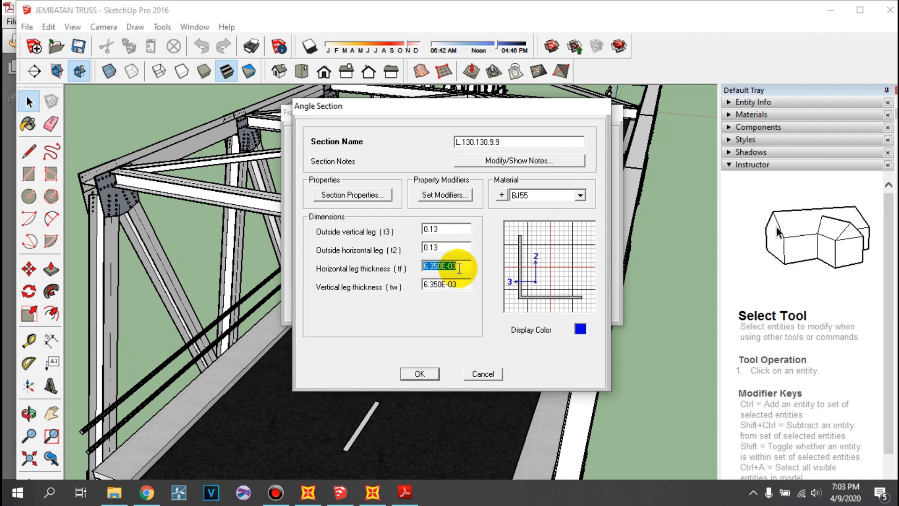
{"action": "type", "text": "0"}
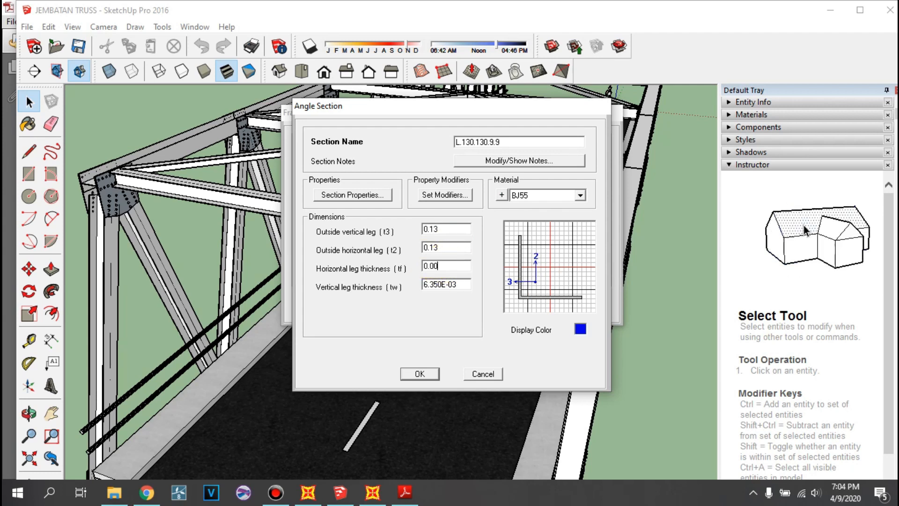
{"action": "left_click", "coordinate": [452, 283]}
{"action": "type", "text": "0.009"}
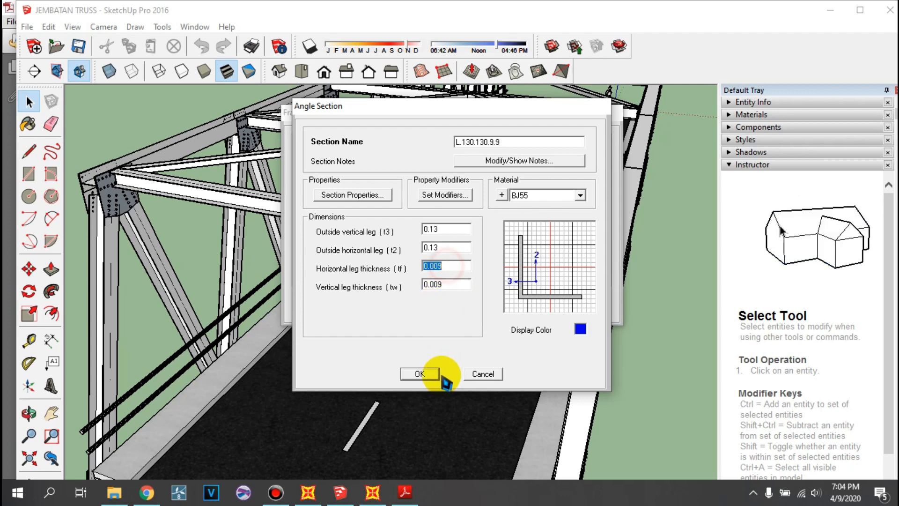
{"action": "left_click", "coordinate": [424, 373]}
{"action": "left_click", "coordinate": [418, 303]}
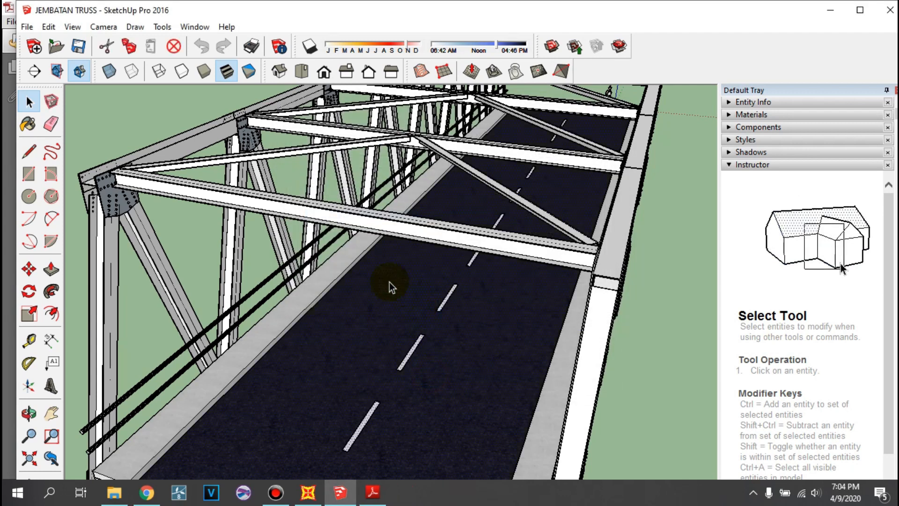
- Switch back to the SAP2000 model and open the area section definitions
{"action": "left_click", "coordinate": [307, 492]}
{"action": "scroll", "coordinate": [337, 254], "scroll_direction": "down", "scroll_amount": 3}
{"action": "middle_click_drag", "start_coordinate": [343, 252], "coordinate": [265, 244]}
{"action": "scroll", "coordinate": [249, 287], "scroll_direction": "down", "scroll_amount": 1}
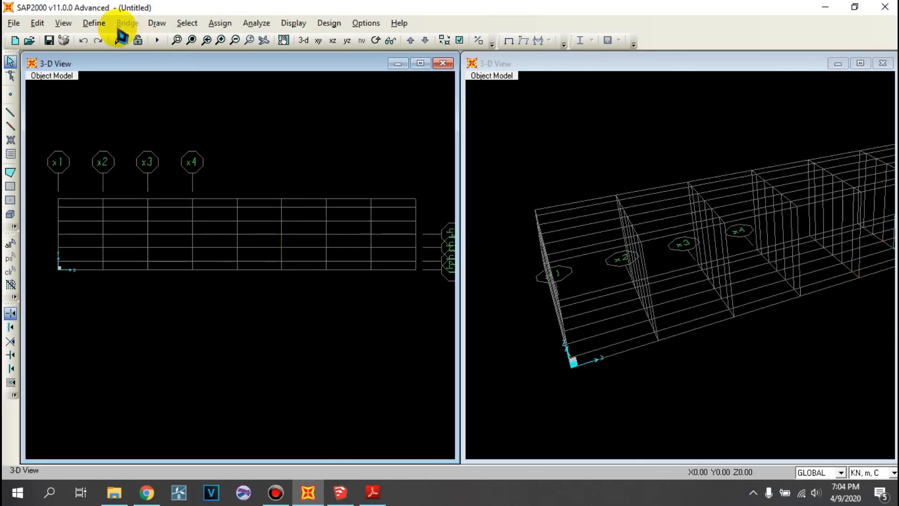
{"action": "left_click", "coordinate": [94, 23]}
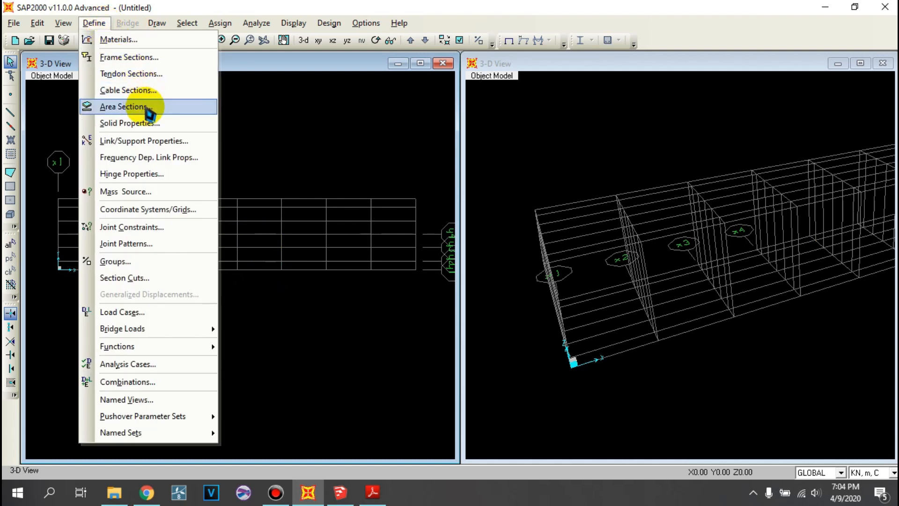
{"action": "left_click", "coordinate": [123, 107]}
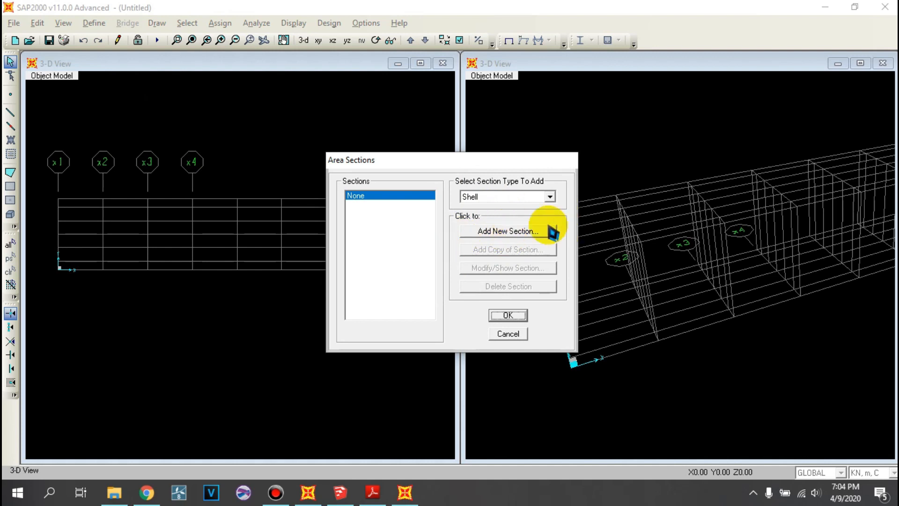
- Add a new Shell area section and start its name with SLA
{"action": "left_click", "coordinate": [506, 231]}
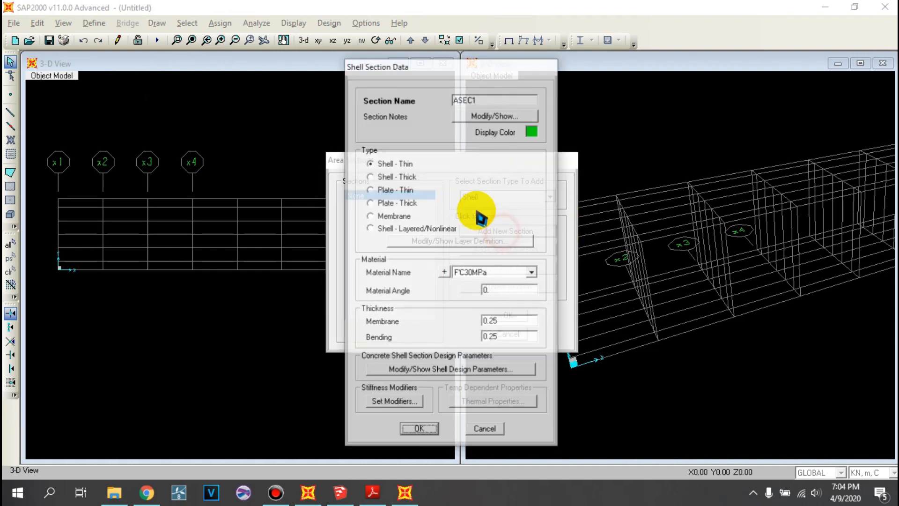
{"action": "left_click", "coordinate": [489, 98]}
{"action": "double_click", "coordinate": [512, 100]}
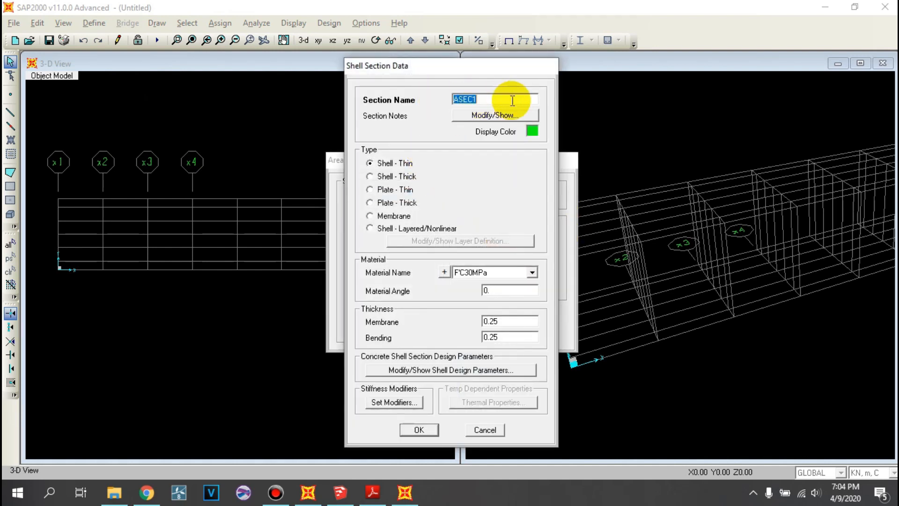
{"action": "type", "text": "SLAB"}
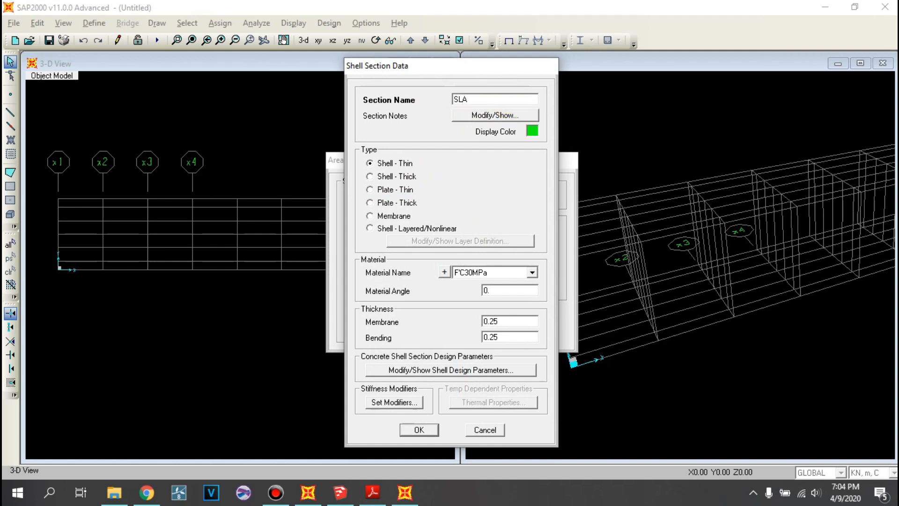
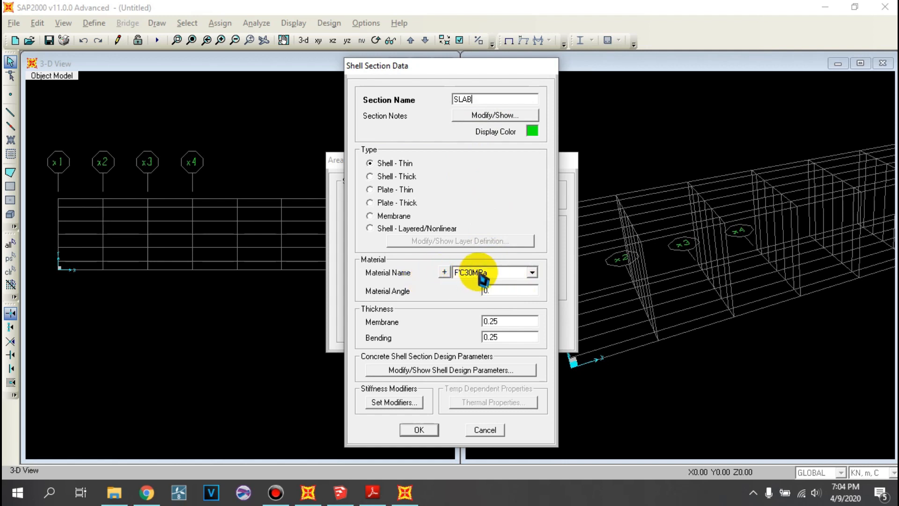
- Set the SLAB section's membrane and bending thicknesses to 0.2 m each, then accept the section and the area section definitions
{"action": "left_click", "coordinate": [511, 321]}
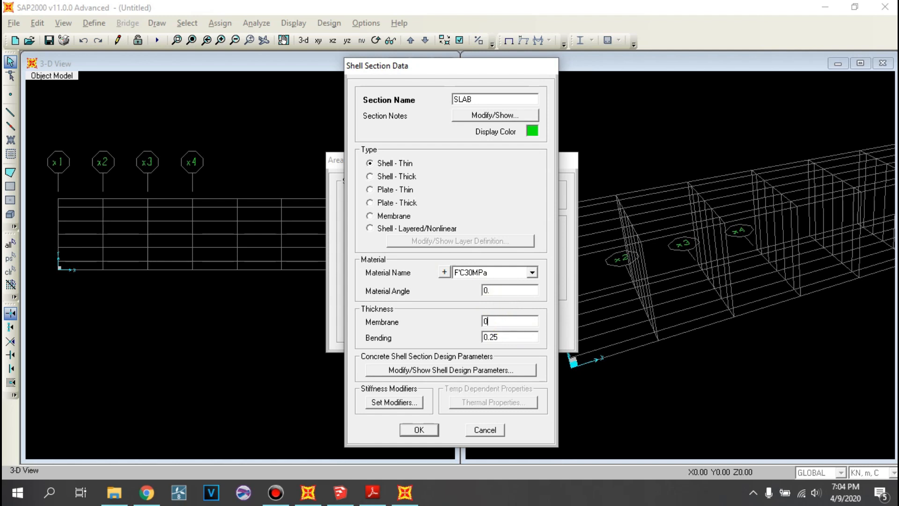
{"action": "left_click", "coordinate": [522, 338]}
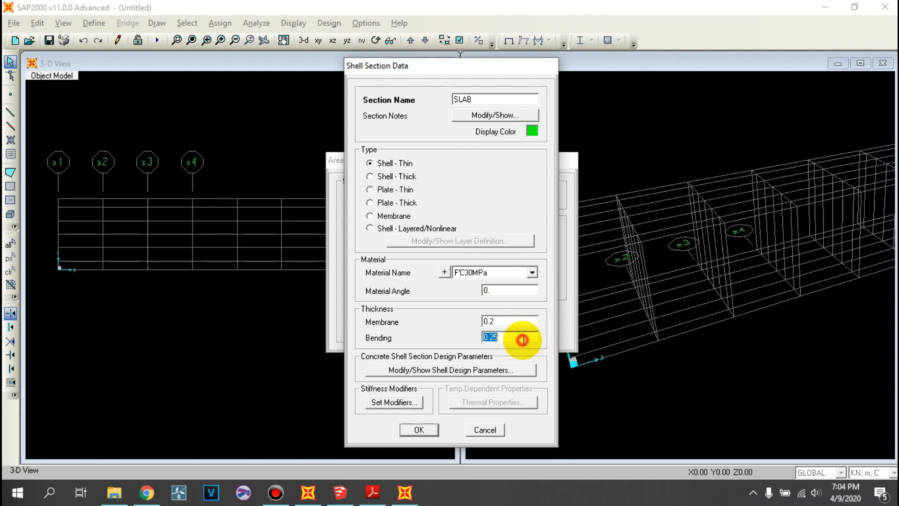
{"action": "type", "text": "0."}
{"action": "left_click", "coordinate": [512, 321]}
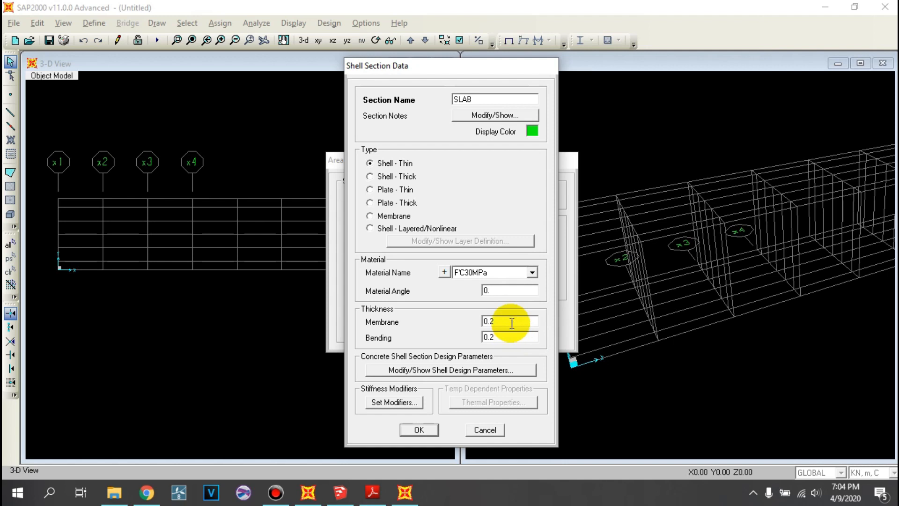
{"action": "left_click", "coordinate": [428, 431]}
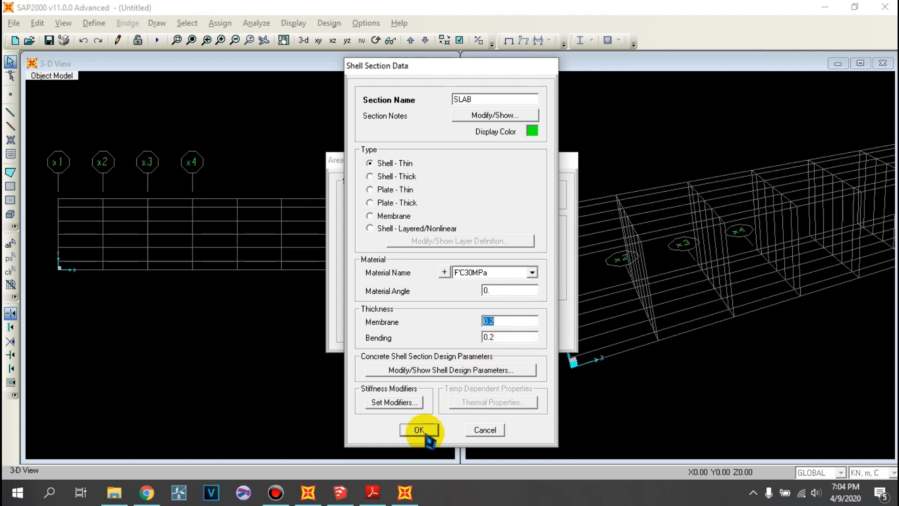
{"action": "left_click", "coordinate": [507, 313]}
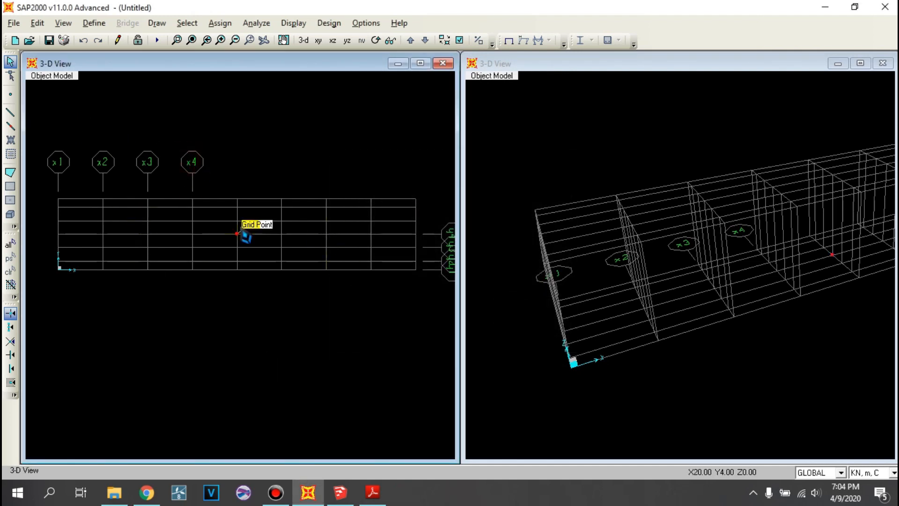
- Draw straight frames with section GP.400.400.13.21 bay by bay along the Y = 0 edge from X = 0 to X = 40 m
{"action": "middle_click_drag", "start_coordinate": [220, 207], "coordinate": [212, 172]}
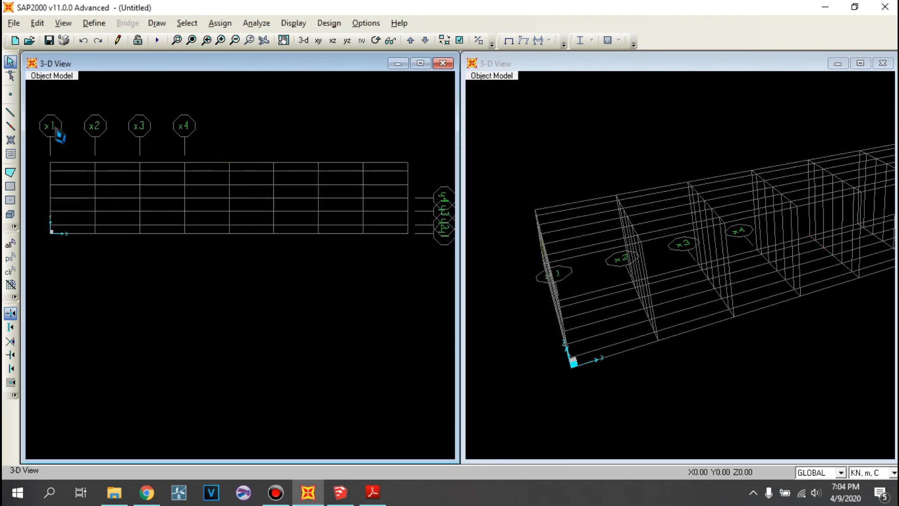
{"action": "left_click", "coordinate": [11, 114]}
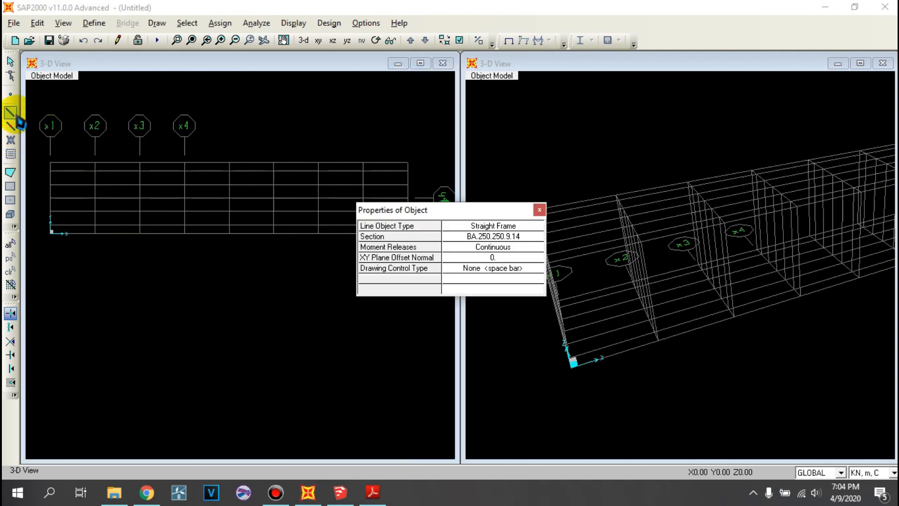
{"action": "left_click_drag", "start_coordinate": [493, 213], "coordinate": [556, 100]}
{"action": "left_click", "coordinate": [570, 127]}
{"action": "left_click", "coordinate": [574, 126]}
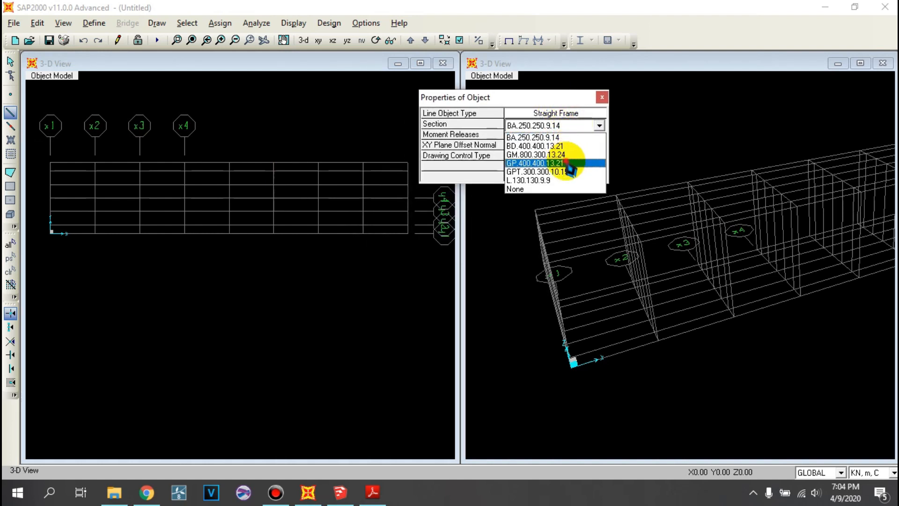
{"action": "left_click", "coordinate": [552, 163]}
{"action": "left_click_drag", "start_coordinate": [446, 98], "coordinate": [505, 106]}
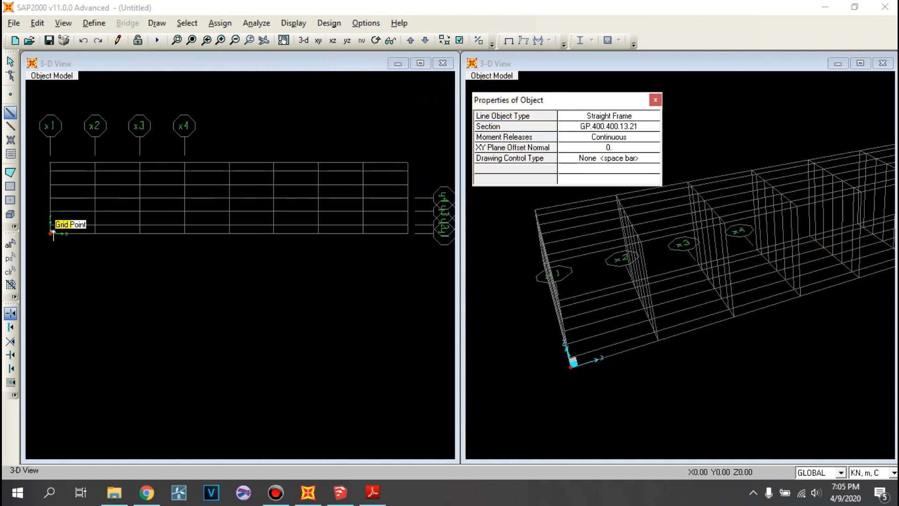
{"action": "left_click", "coordinate": [51, 232]}
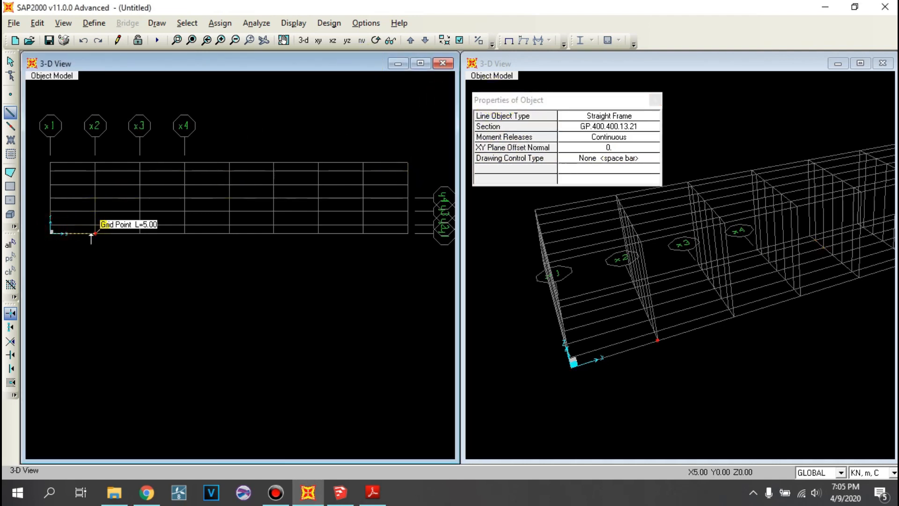
{"action": "left_click", "coordinate": [143, 237]}
{"action": "left_click", "coordinate": [189, 232]}
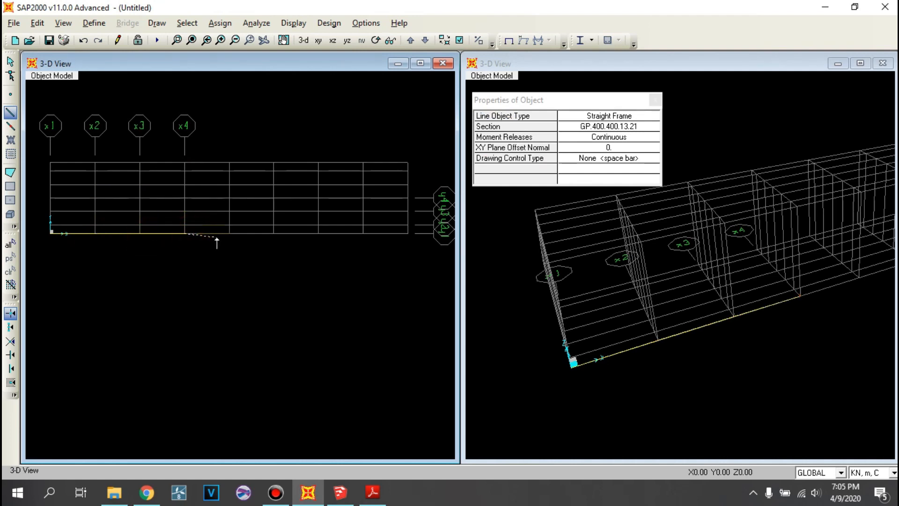
{"action": "left_click", "coordinate": [229, 233]}
{"action": "left_click", "coordinate": [273, 233]}
{"action": "left_click", "coordinate": [318, 233]}
{"action": "left_click", "coordinate": [363, 232]}
{"action": "left_click", "coordinate": [408, 233]}
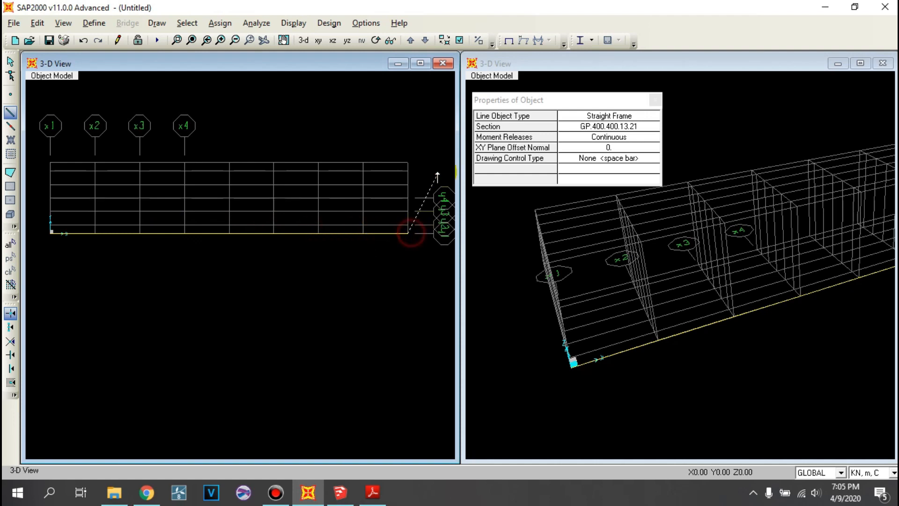
- Draw GP.400.400.13.21 frames bay by bay along the Y = 8 m edge from X = 40 to X = 10 m
{"action": "left_click", "coordinate": [408, 162]}
{"action": "left_click", "coordinate": [364, 163]}
{"action": "left_click", "coordinate": [318, 162]}
{"action": "left_click", "coordinate": [273, 163]}
{"action": "left_click", "coordinate": [229, 162]}
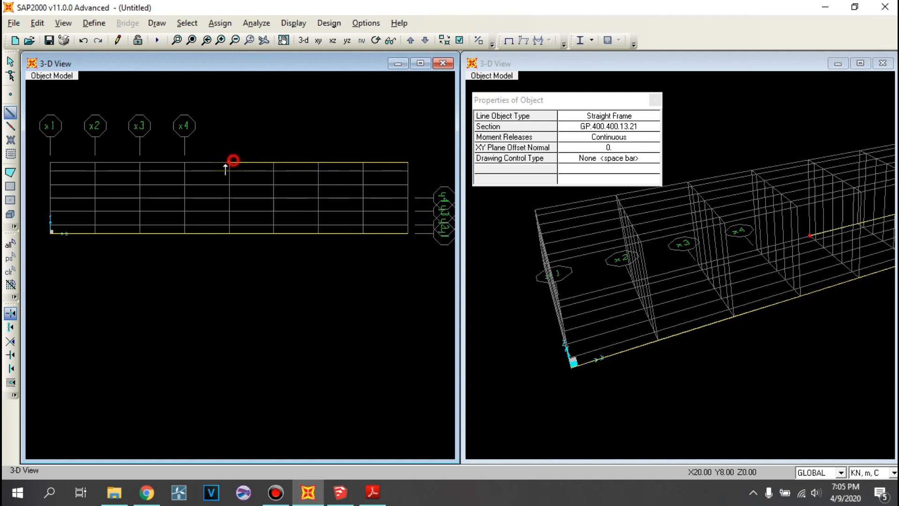
{"action": "left_click", "coordinate": [184, 162]}
{"action": "left_click", "coordinate": [140, 162]}
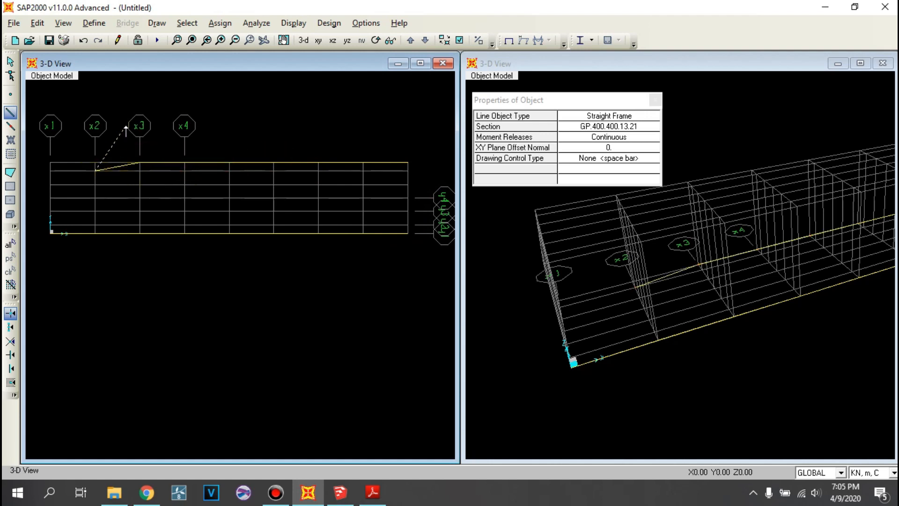
- Undo the slanted frame between x3 and x2, and draw the last two Y = 8 m edge frames straight to x1
{"action": "key", "text": "ctrl+z"}
{"action": "left_click", "coordinate": [140, 160]}
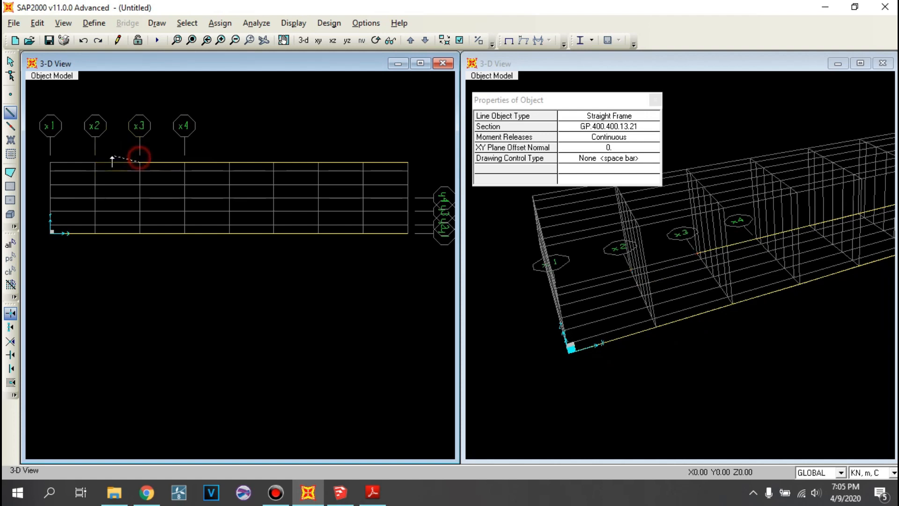
{"action": "left_click", "coordinate": [97, 160]}
{"action": "left_click", "coordinate": [48, 162]}
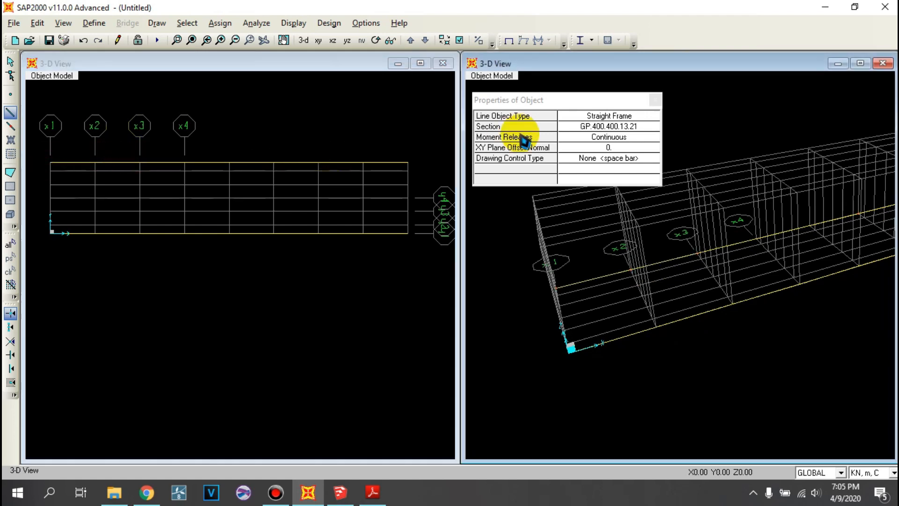
{"action": "key", "text": "Escape"}
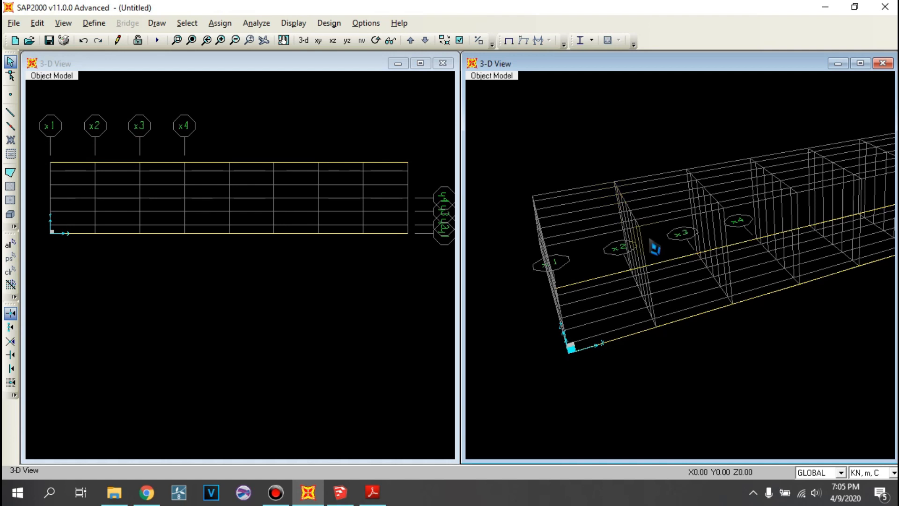
- Turn on Extrude View and colouring by Sections for the perspective 3-D view
{"action": "scroll", "coordinate": [650, 226], "scroll_direction": "down", "scroll_amount": 3}
{"action": "middle_click_drag", "start_coordinate": [859, 197], "coordinate": [760, 164]}
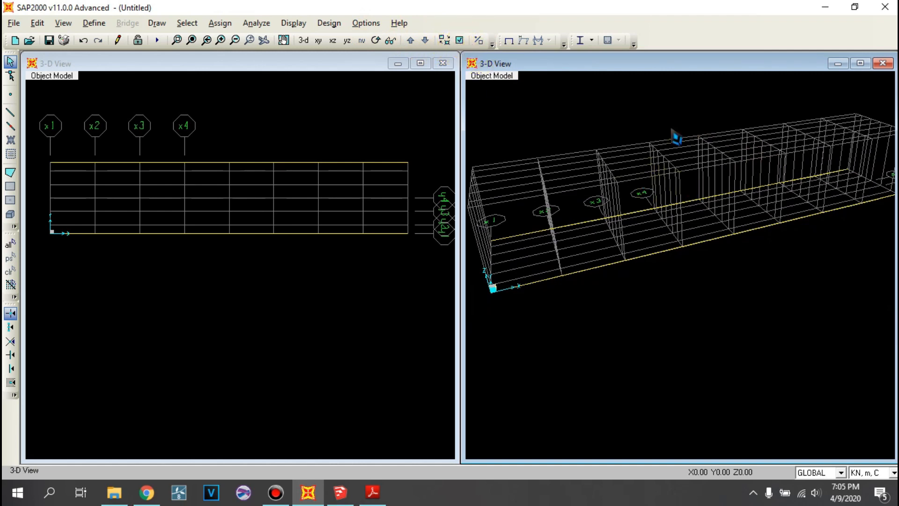
{"action": "left_click", "coordinate": [460, 41]}
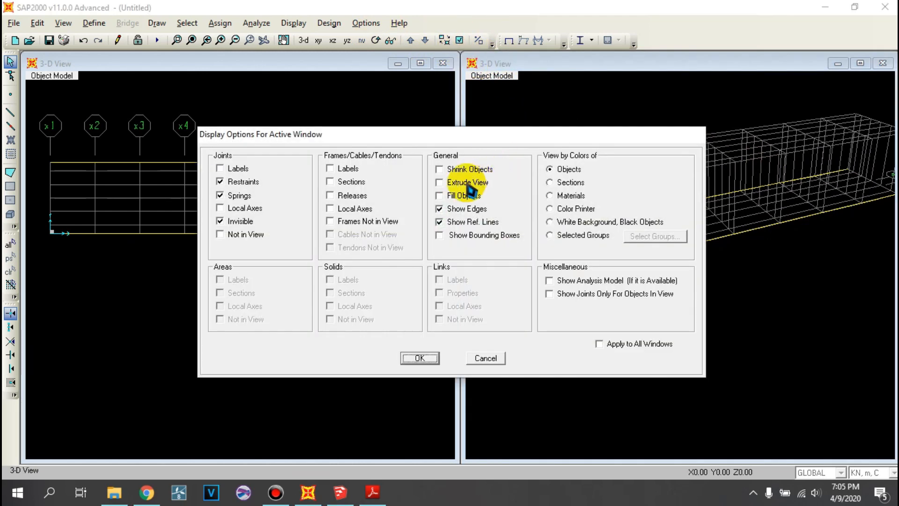
{"action": "left_click", "coordinate": [456, 182]}
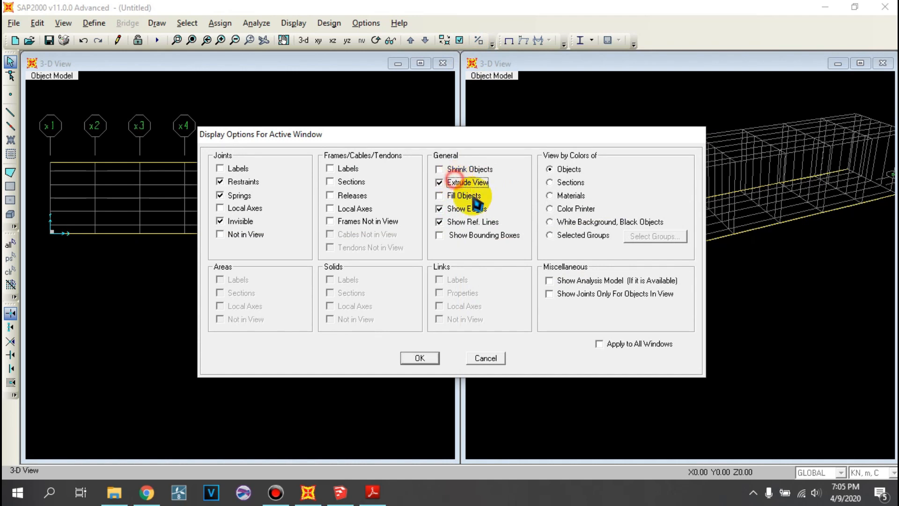
{"action": "left_click", "coordinate": [557, 183]}
{"action": "left_click", "coordinate": [423, 358]}
{"action": "middle_click_drag", "start_coordinate": [608, 220], "coordinate": [606, 206]}
{"action": "scroll", "coordinate": [606, 206], "scroll_direction": "down", "scroll_amount": 1}
- Draw cross girders with section GM.800.300.13.24 between the Y = 0 and Y = 8 m edges at X = 40, 35, 30 and 25 m
{"action": "left_click", "coordinate": [10, 112]}
{"action": "left_click", "coordinate": [604, 128]}
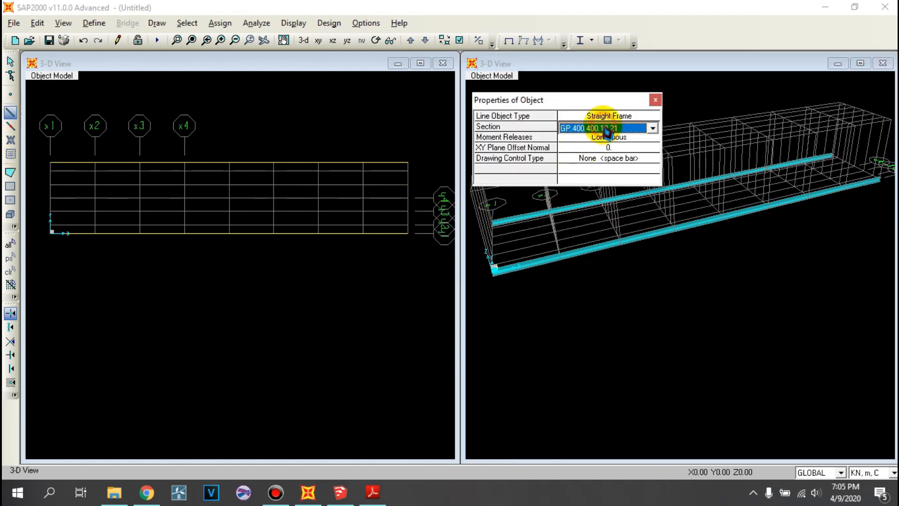
{"action": "left_click", "coordinate": [606, 126]}
{"action": "left_click", "coordinate": [596, 162]}
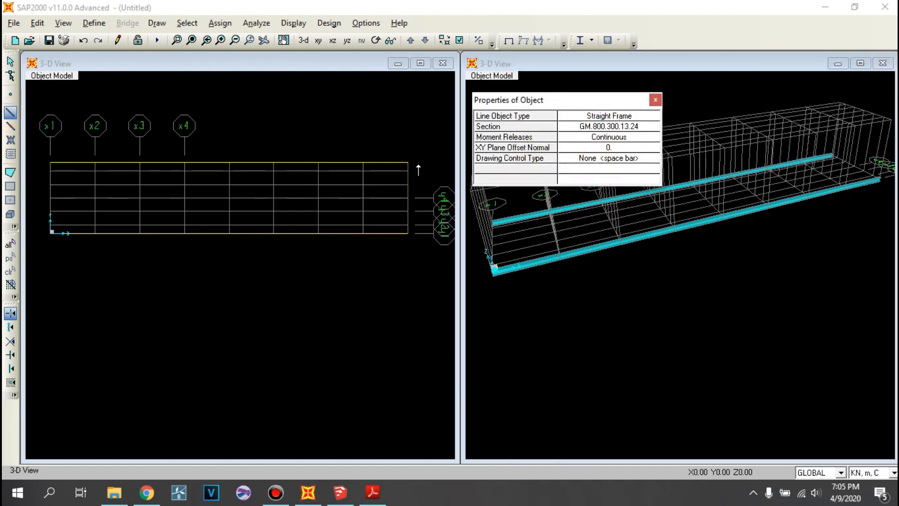
{"action": "left_click", "coordinate": [408, 161]}
{"action": "right_click", "coordinate": [362, 197]}
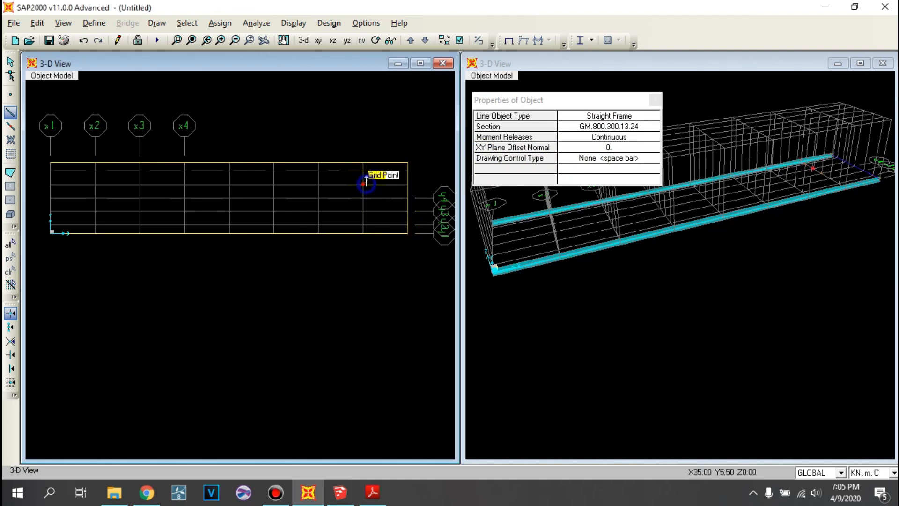
{"action": "left_click", "coordinate": [363, 232]}
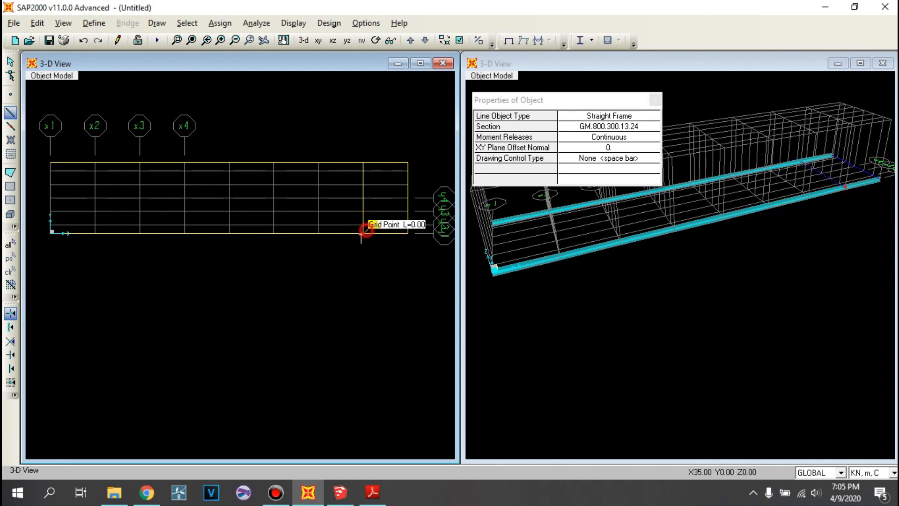
{"action": "left_click", "coordinate": [321, 231]}
{"action": "left_click", "coordinate": [317, 162]}
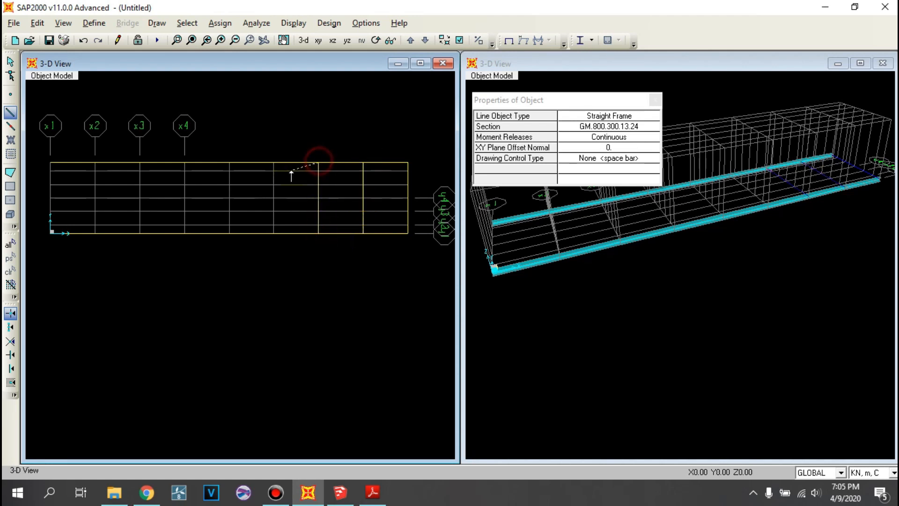
{"action": "left_click", "coordinate": [280, 161]}
{"action": "left_click", "coordinate": [274, 231]}
{"action": "right_click", "coordinate": [239, 231]}
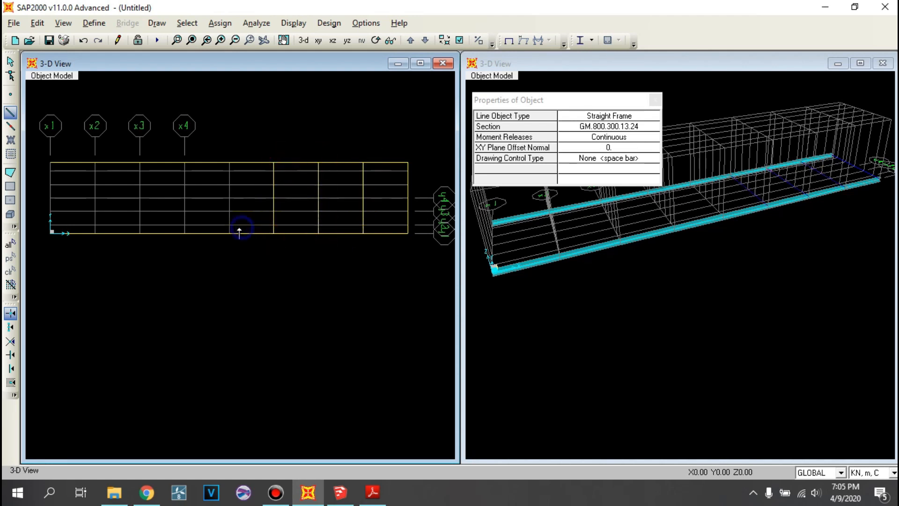
- Draw the remaining GM.800.300.13.24 cross girders between both edges at X = 20, 15, 10, 5 and 0 m, then stop drawing
{"action": "left_click", "coordinate": [234, 230]}
{"action": "left_click", "coordinate": [232, 161]}
{"action": "right_click", "coordinate": [199, 190]}
{"action": "left_click", "coordinate": [188, 233]}
{"action": "left_click", "coordinate": [140, 231]}
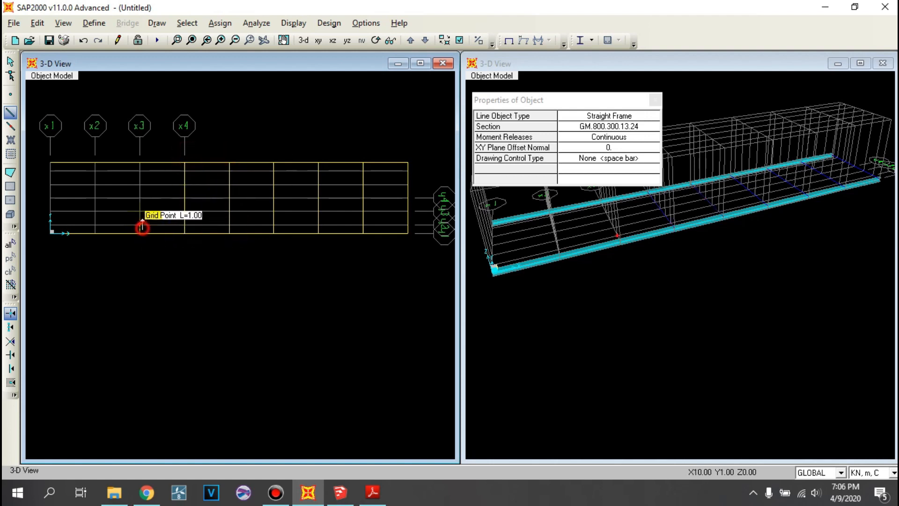
{"action": "left_click", "coordinate": [138, 164]}
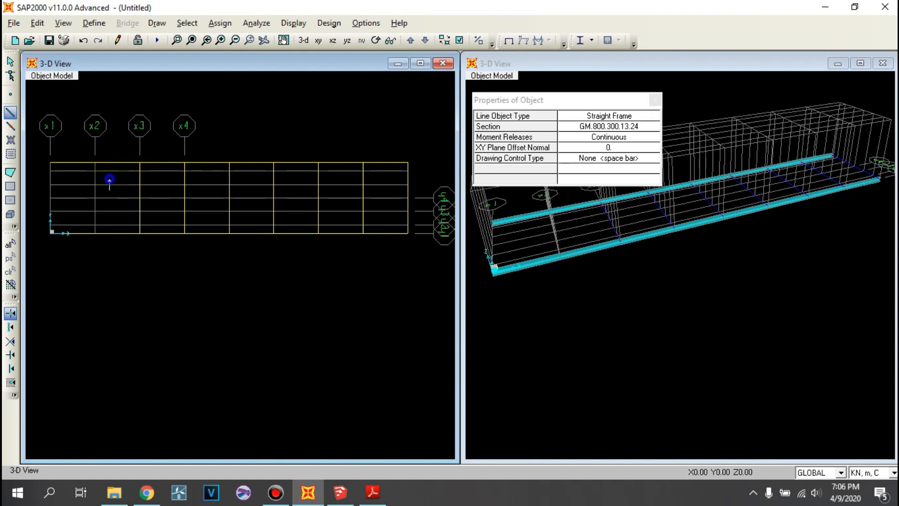
{"action": "left_click", "coordinate": [95, 163]}
{"action": "left_click", "coordinate": [95, 233]}
{"action": "left_click", "coordinate": [51, 231]}
{"action": "left_click", "coordinate": [51, 163]}
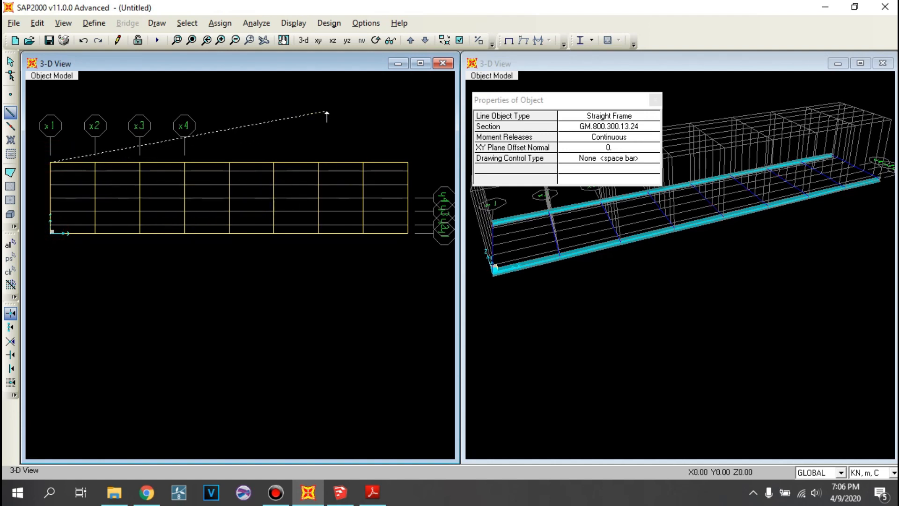
{"action": "key", "text": "Escape"}
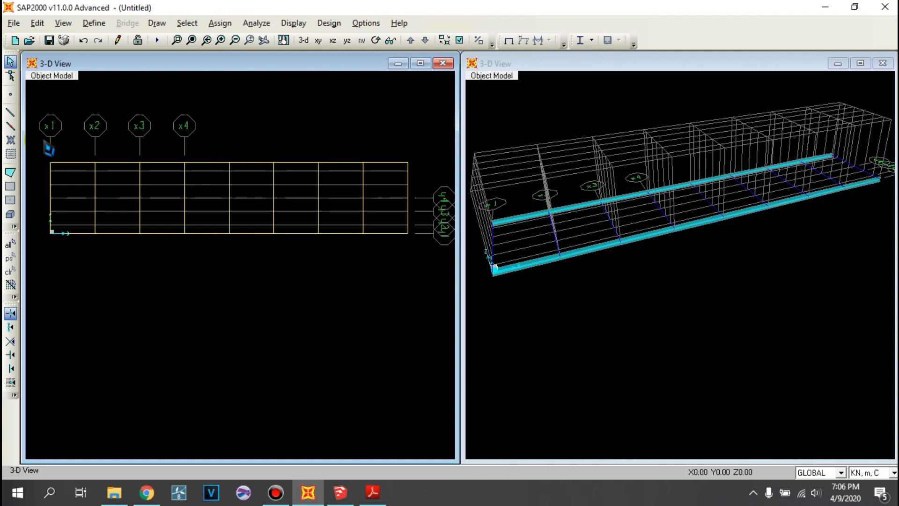
- Draw straight frames with section GPT.300.300.10.15 bay by bay along the Y = 7 m grid line from X = 0 to X = 40 m
{"action": "left_click", "coordinate": [10, 113]}
{"action": "left_click", "coordinate": [603, 118]}
{"action": "left_click", "coordinate": [609, 120]}
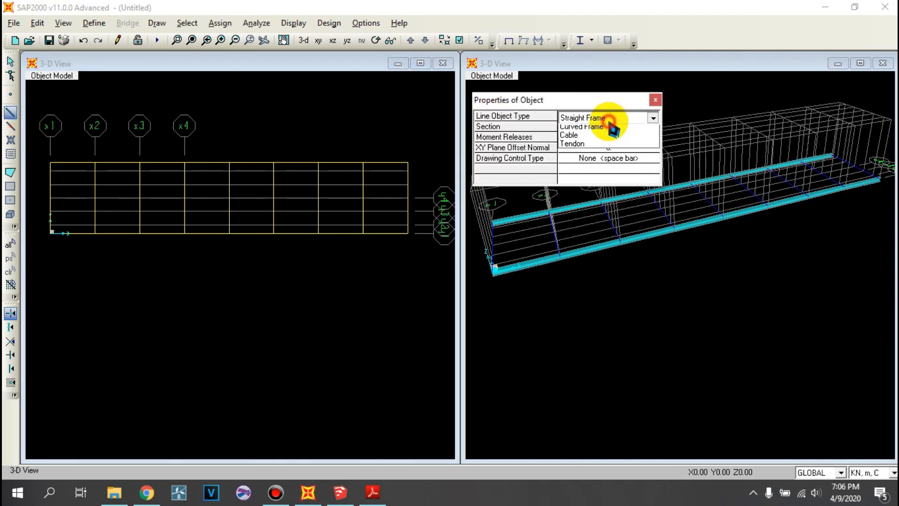
{"action": "left_click", "coordinate": [601, 117]}
{"action": "left_click", "coordinate": [617, 109]}
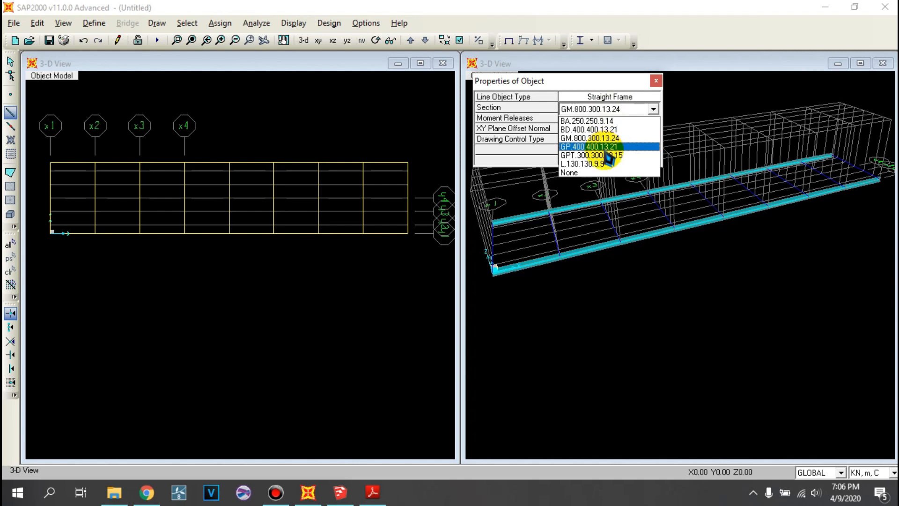
{"action": "left_click", "coordinate": [606, 155]}
{"action": "left_click", "coordinate": [50, 170]}
{"action": "left_click", "coordinate": [95, 171]}
{"action": "left_click", "coordinate": [139, 171]}
{"action": "left_click", "coordinate": [185, 170]}
{"action": "left_click", "coordinate": [230, 171]}
{"action": "left_click", "coordinate": [273, 171]}
{"action": "left_click", "coordinate": [318, 171]}
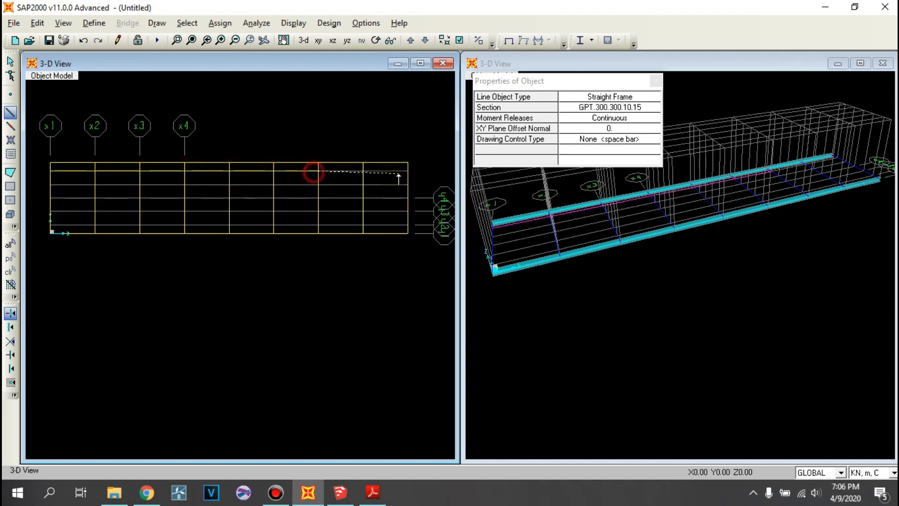
{"action": "left_click", "coordinate": [368, 170]}
{"action": "left_click", "coordinate": [404, 171]}
{"action": "right_click", "coordinate": [386, 206]}
- Draw GPT.300.300.10.15 frames along the Y = 5.5 m grid line from X = 40 m back to X = 0
{"action": "left_click", "coordinate": [403, 184]}
{"action": "left_click", "coordinate": [319, 184]}
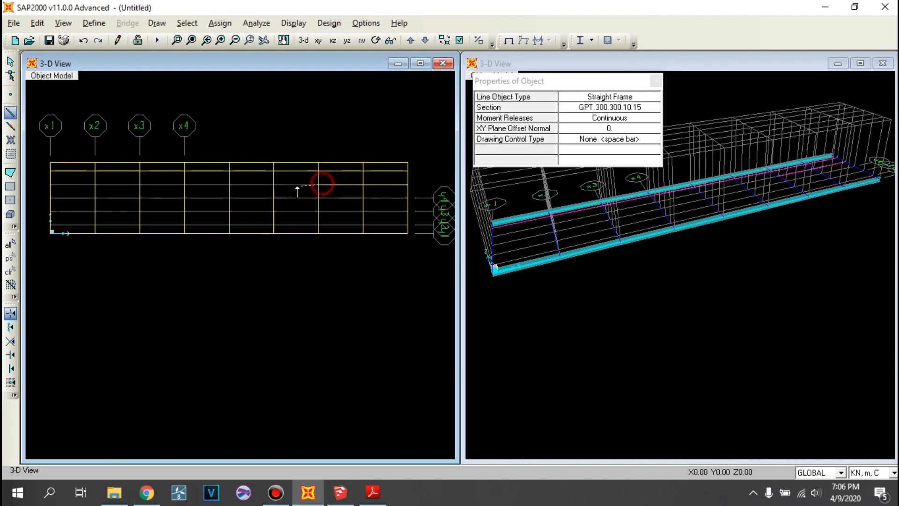
{"action": "left_click", "coordinate": [273, 184]}
{"action": "left_click", "coordinate": [229, 184]}
{"action": "left_click", "coordinate": [185, 184]}
{"action": "left_click", "coordinate": [140, 184]}
{"action": "left_click", "coordinate": [50, 184]}
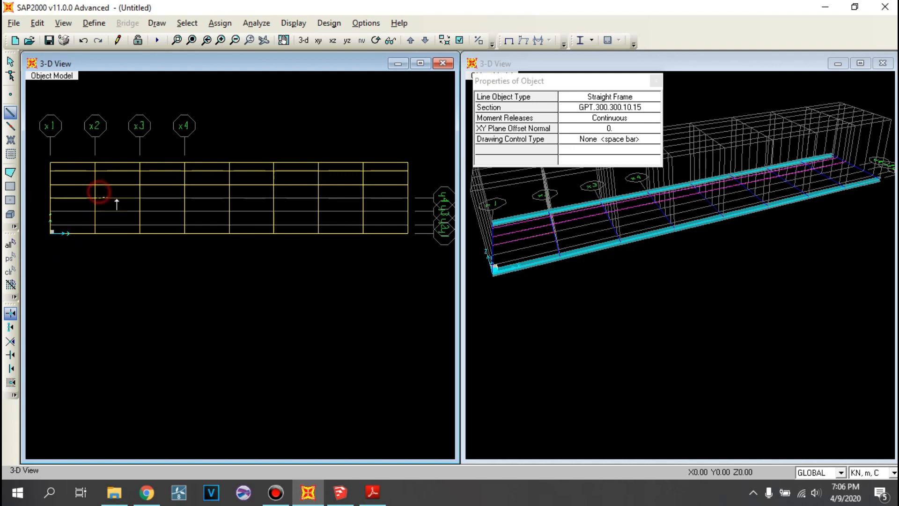
- Continue the GPT.300.300.10.15 frames bay by bay along the Y = 4 m grid line to X = 40 m
{"action": "left_click", "coordinate": [185, 198]}
{"action": "left_click", "coordinate": [225, 198]}
{"action": "left_click", "coordinate": [271, 196]}
{"action": "left_click", "coordinate": [319, 198]}
{"action": "left_click", "coordinate": [363, 198]}
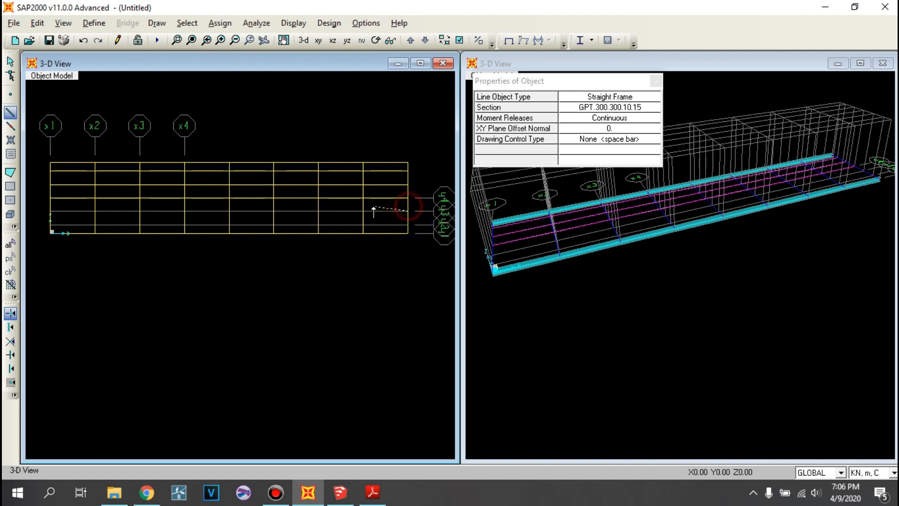
- Draw GPT.300.300.10.15 frames along the Y = 2.5 m grid line from X = 40 m back to X = 0, then end the chain
{"action": "left_click", "coordinate": [320, 211]}
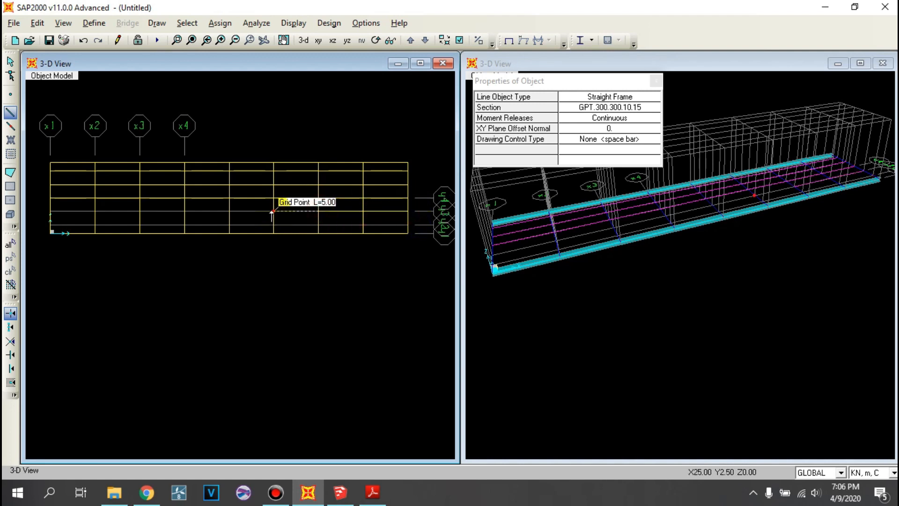
{"action": "left_click", "coordinate": [185, 210]}
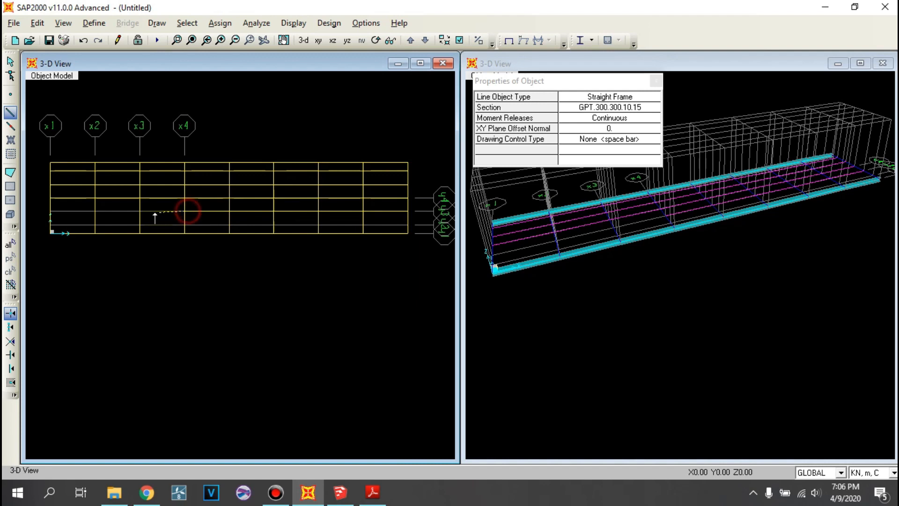
{"action": "left_click", "coordinate": [53, 213]}
{"action": "right_click", "coordinate": [46, 229]}
- Draw GPT.300.300.10.15 frames bay by bay along the Y = 1 m grid line from X = 0 to X = 40 m
{"action": "left_click", "coordinate": [50, 224]}
{"action": "left_click", "coordinate": [93, 224]}
{"action": "left_click", "coordinate": [139, 224]}
{"action": "left_click", "coordinate": [185, 224]}
{"action": "left_click", "coordinate": [274, 224]}
{"action": "left_click", "coordinate": [364, 224]}
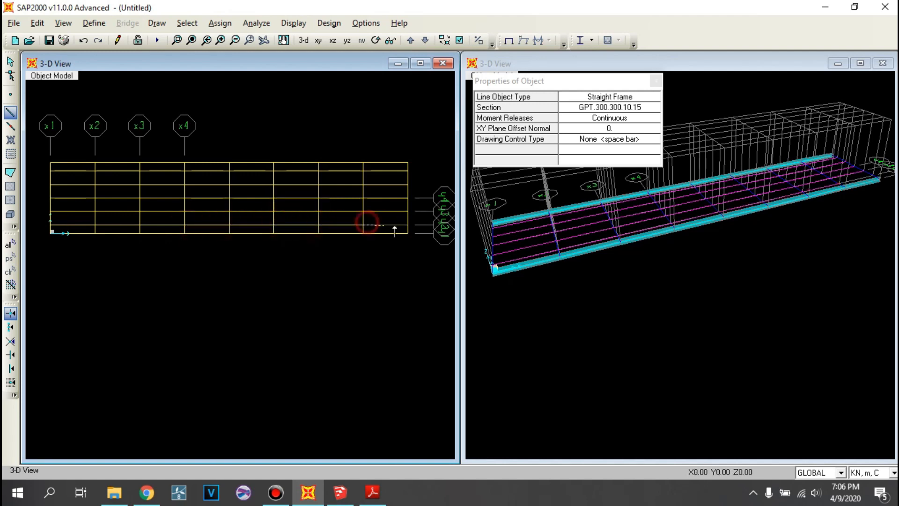
{"action": "left_click", "coordinate": [411, 223]}
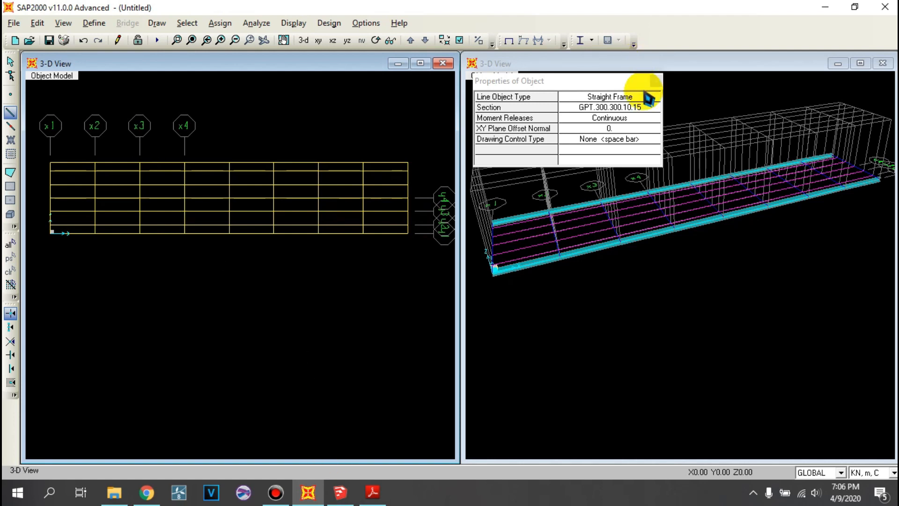
- Draw crossed diagonal braces with section L.130.130.9.9 in the first floor bay, between X = 0 and X = 5 m
{"action": "left_click", "coordinate": [651, 109]}
{"action": "left_click", "coordinate": [653, 109]}
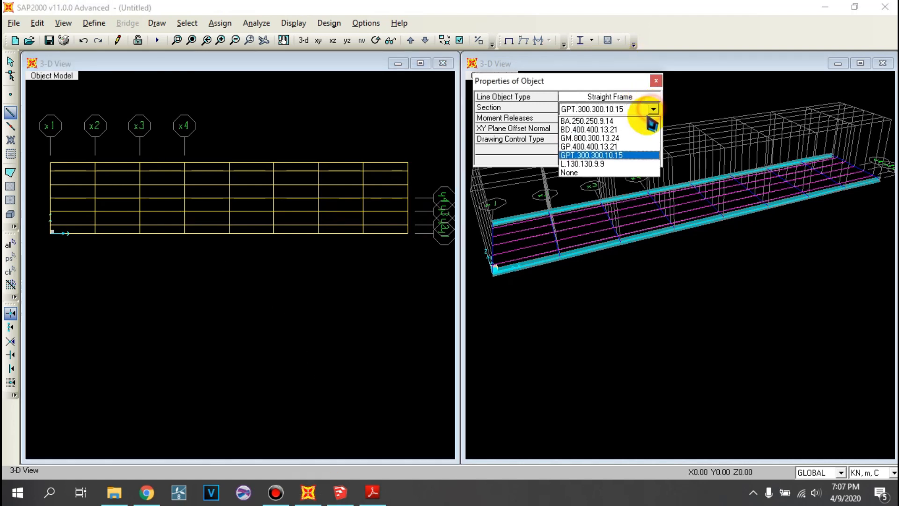
{"action": "left_click", "coordinate": [620, 163]}
{"action": "left_click", "coordinate": [50, 159]}
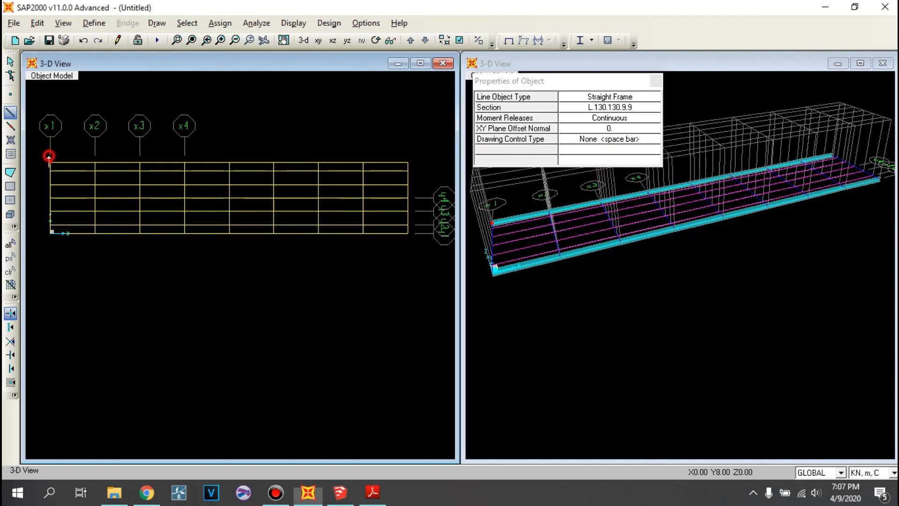
{"action": "left_click", "coordinate": [95, 232]}
{"action": "left_click", "coordinate": [96, 162]}
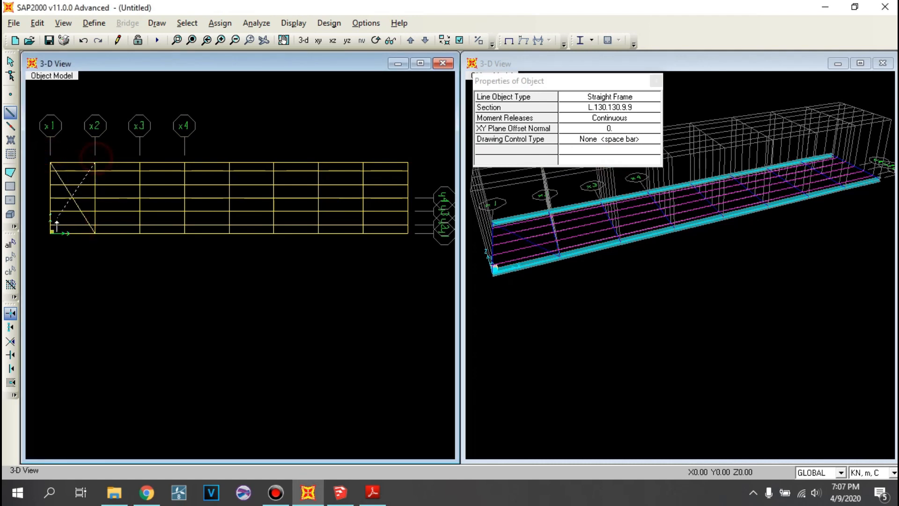
{"action": "left_click", "coordinate": [50, 233]}
- Draw L.130.130.9.9 floor bracing zigzagging between the Y = 8 and Y = 0 edges from X = 5 m to the X = 40 m end
{"action": "left_click", "coordinate": [96, 162]}
{"action": "left_click", "coordinate": [139, 232]}
{"action": "left_click", "coordinate": [186, 162]}
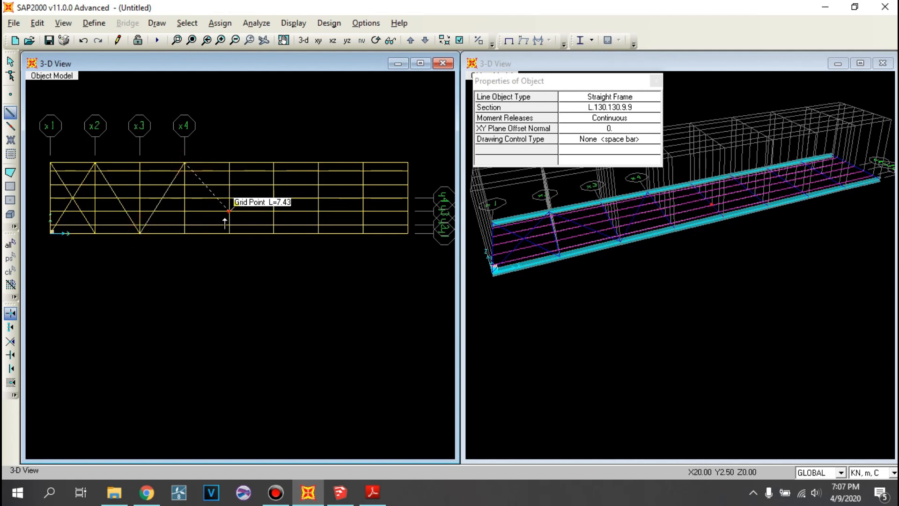
{"action": "left_click", "coordinate": [229, 232]}
{"action": "left_click", "coordinate": [274, 162]}
{"action": "left_click", "coordinate": [318, 233]}
{"action": "left_click", "coordinate": [363, 163]}
- Draw the opposing L.130.130.9.9 diagonals from X = 40 m, Y = 8 m back to X = 5 m, completing the crosses in every bay
{"action": "left_click", "coordinate": [407, 163]}
{"action": "left_click", "coordinate": [363, 232]}
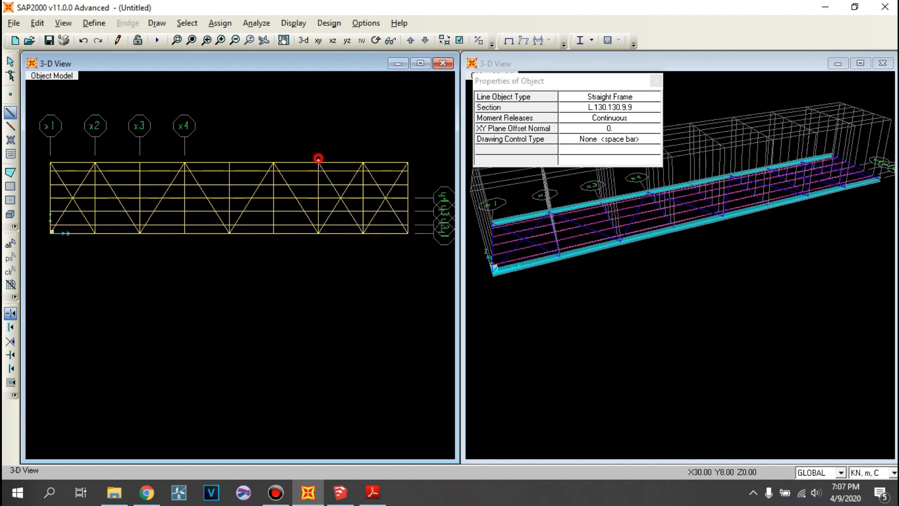
{"action": "left_click", "coordinate": [275, 233]}
{"action": "left_click", "coordinate": [229, 162]}
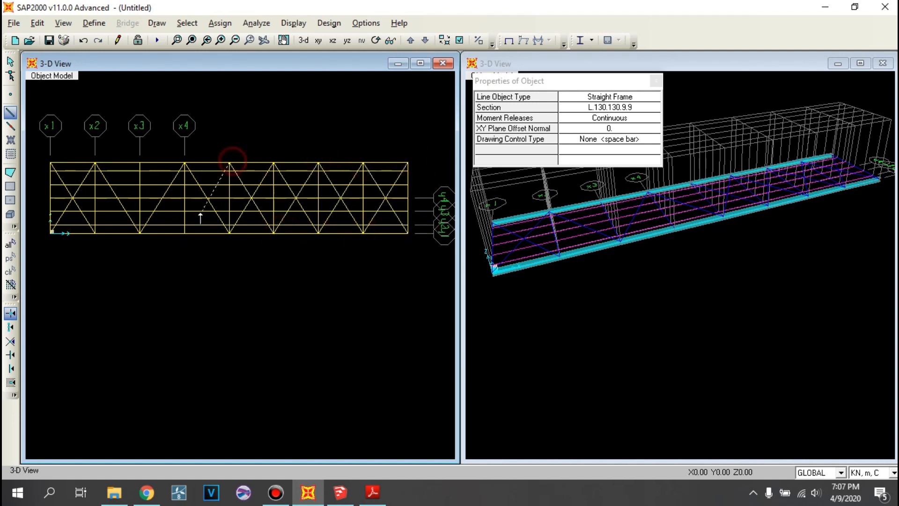
{"action": "left_click", "coordinate": [140, 162]}
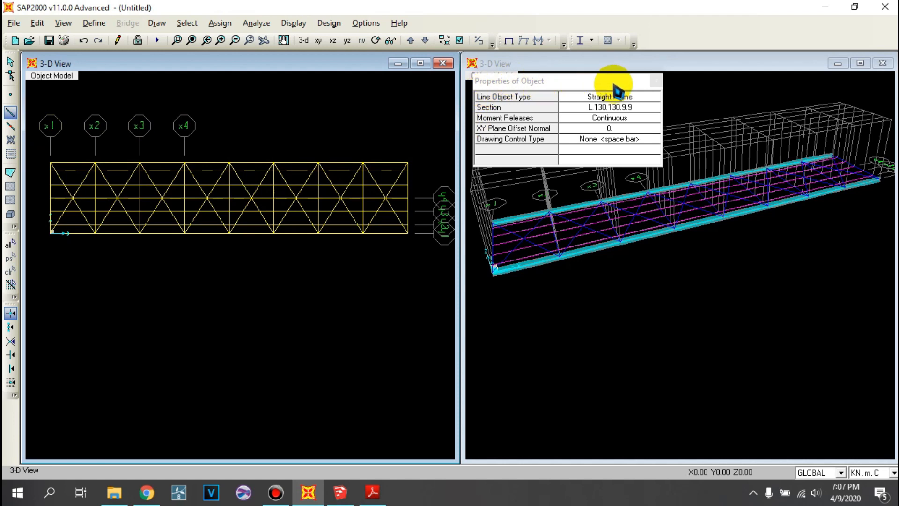
- Stop drawing frames and show the model in the X-Z plane at Y = 0
{"action": "left_click", "coordinate": [656, 81]}
{"action": "scroll", "coordinate": [208, 151], "scroll_direction": "down", "scroll_amount": 1}
{"action": "middle_click_drag", "start_coordinate": [279, 86], "coordinate": [276, 110]}
{"action": "left_click", "coordinate": [10, 63]}
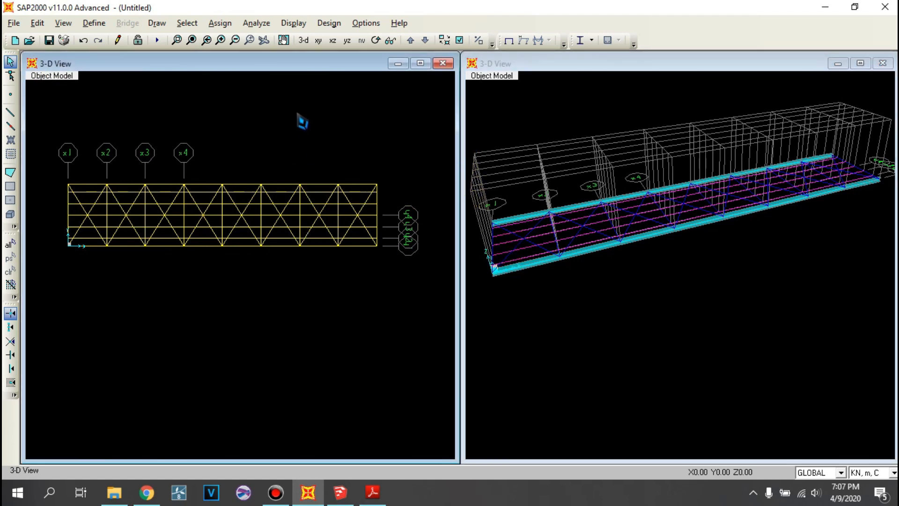
{"action": "left_click", "coordinate": [333, 41]}
{"action": "left_click_drag", "start_coordinate": [285, 253], "coordinate": [305, 258]}
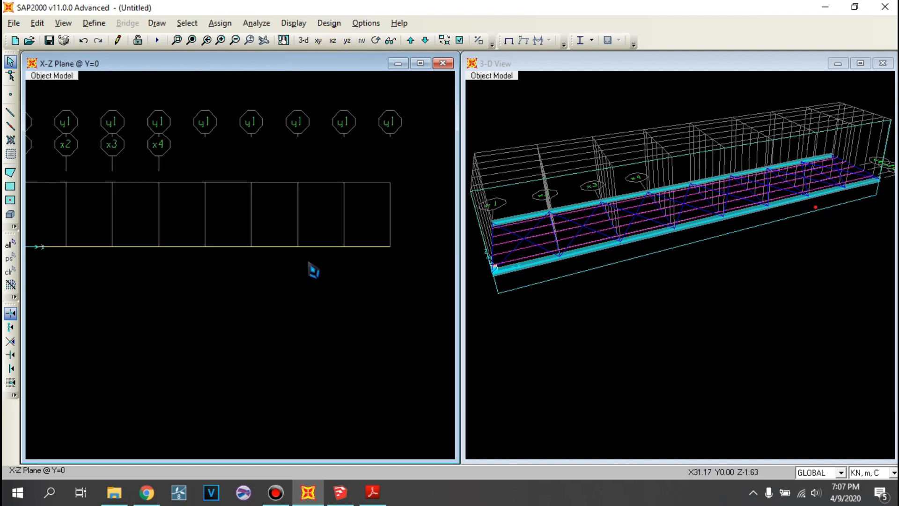
{"action": "middle_click_drag", "start_coordinate": [250, 244], "coordinate": [294, 240]}
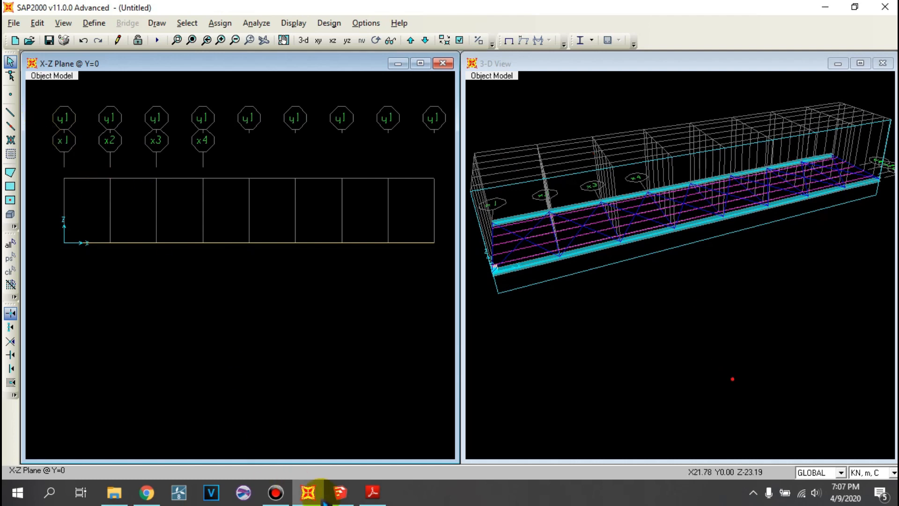
- Switch to SketchUp to examine the diagonals and top chord of the JEMBATAN TRUSS model, then return to SAP2000
{"action": "left_click", "coordinate": [340, 491]}
{"action": "scroll", "coordinate": [321, 201], "scroll_direction": "down", "scroll_amount": 10}
{"action": "middle_click_drag", "start_coordinate": [296, 201], "coordinate": [113, 175]}
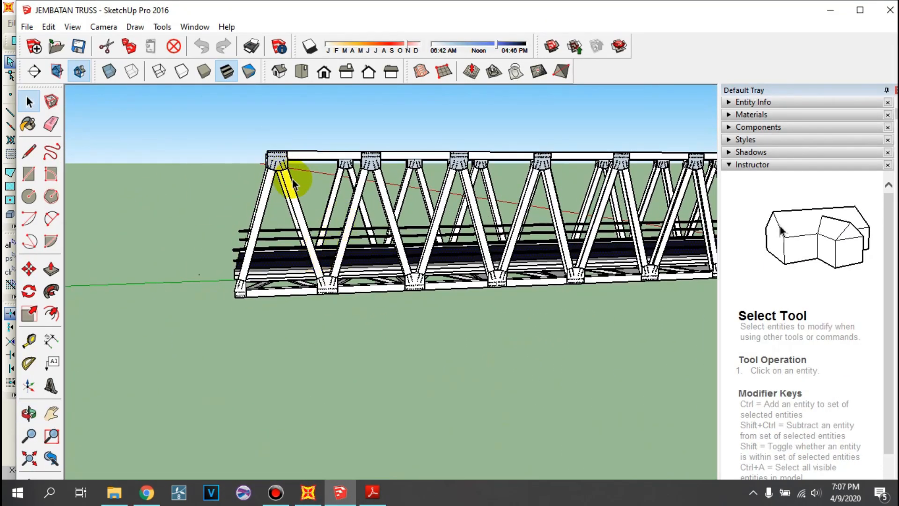
{"action": "left_click", "coordinate": [309, 491]}
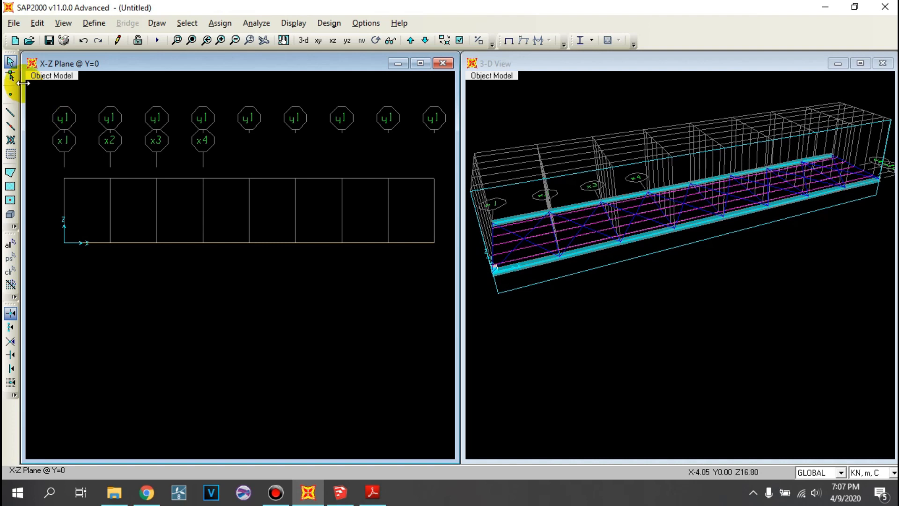
- Draw eight joints along the Z = 7 m line at Y = 0, each offset 2.5 m in X from the grid points X = 0 to 35 m
{"action": "left_click", "coordinate": [11, 94]}
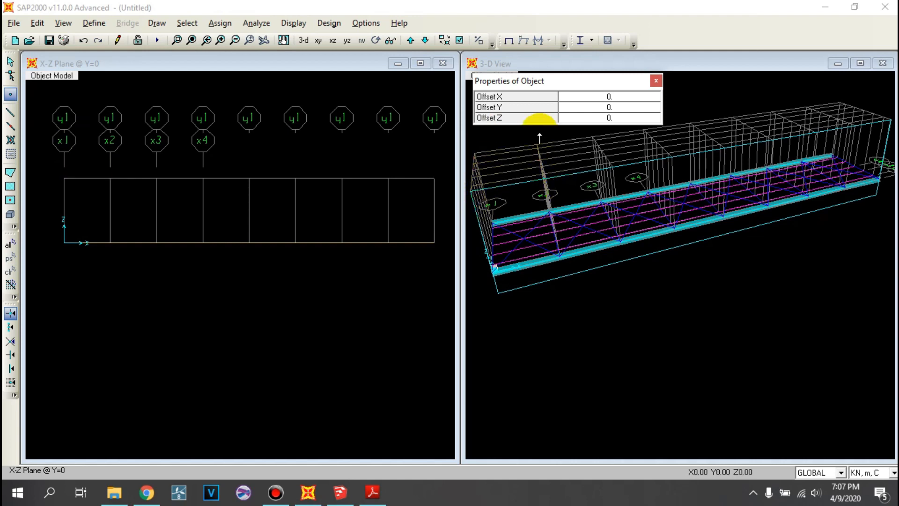
{"action": "left_click", "coordinate": [610, 96]}
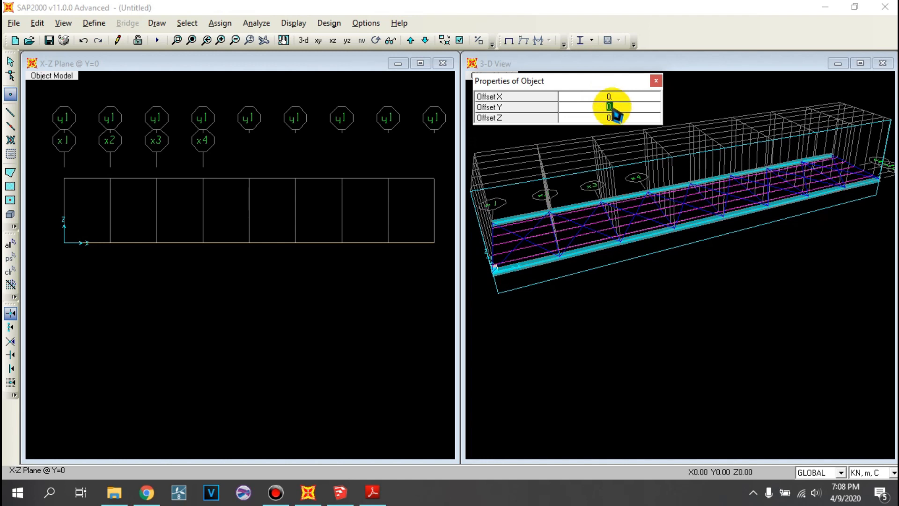
{"action": "left_click", "coordinate": [609, 96]}
{"action": "type", "text": "4"}
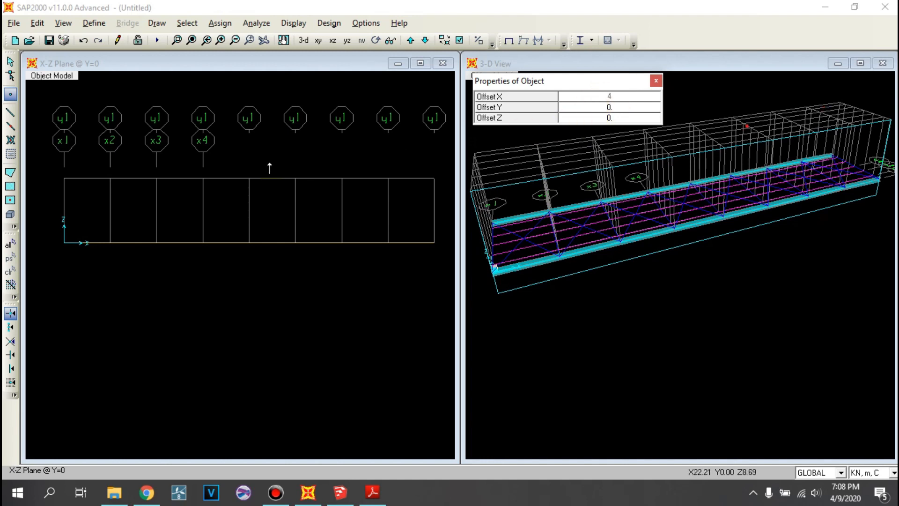
{"action": "left_click", "coordinate": [475, 192]}
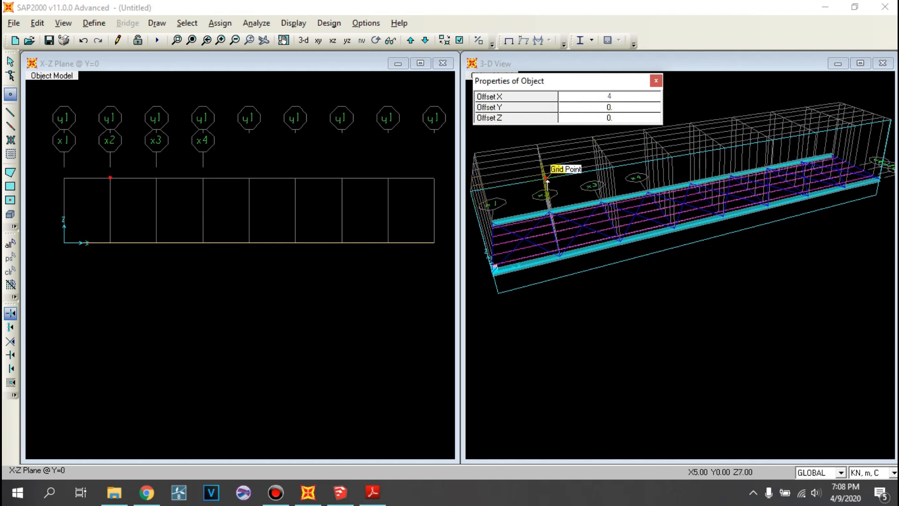
{"action": "left_click", "coordinate": [605, 107]}
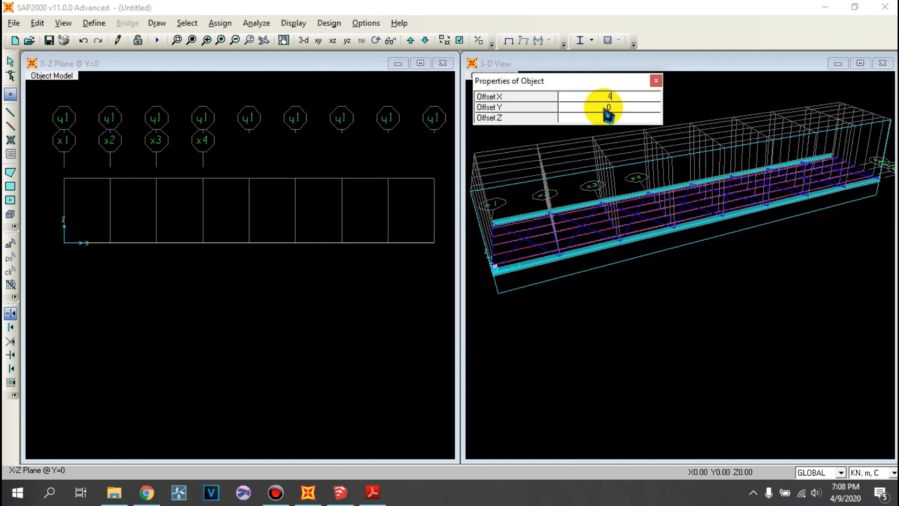
{"action": "type", "text": "2.5"}
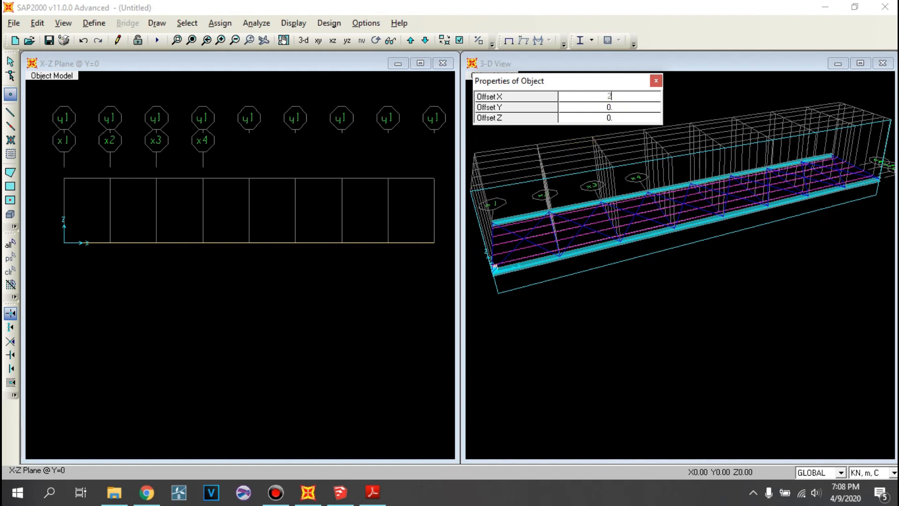
{"action": "left_click", "coordinate": [64, 178]}
{"action": "left_click", "coordinate": [116, 178]}
{"action": "left_click", "coordinate": [155, 179]}
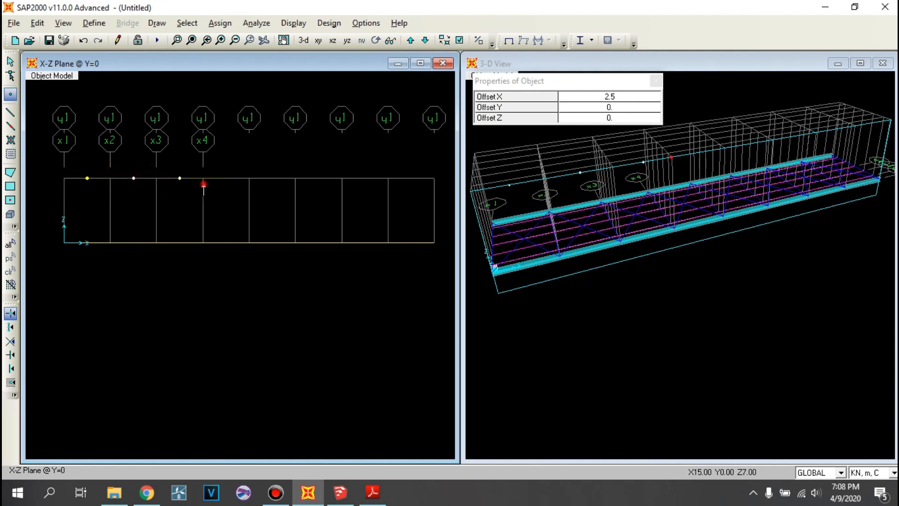
{"action": "left_click", "coordinate": [247, 179]}
{"action": "left_click", "coordinate": [293, 180]}
{"action": "left_click", "coordinate": [342, 179]}
{"action": "left_click", "coordinate": [388, 178]}
- Draw truss diagonals with section BD.400.400.13.21 between the bottom chord and the top joints from X = 0 to X = 10 m
{"action": "left_click", "coordinate": [10, 112]}
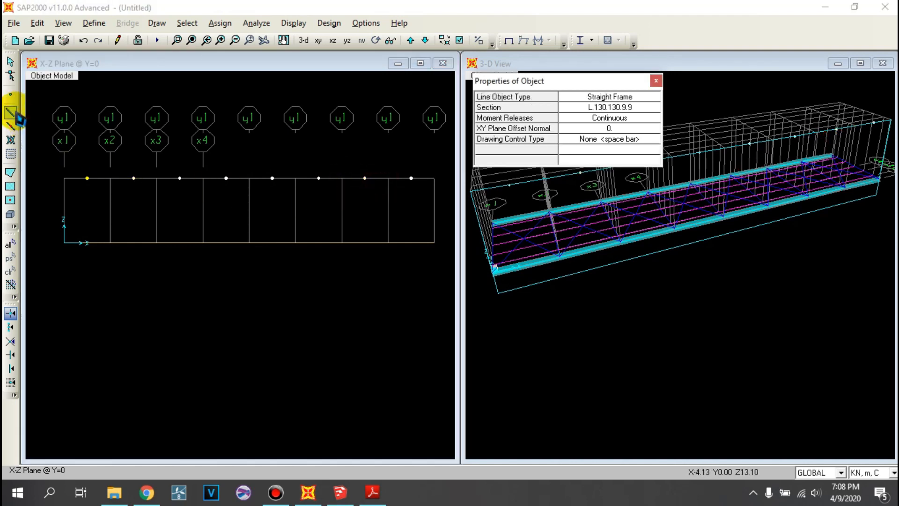
{"action": "left_click_drag", "start_coordinate": [594, 81], "coordinate": [594, 71]}
{"action": "left_click", "coordinate": [607, 100]}
{"action": "left_click", "coordinate": [607, 100]}
{"action": "left_click", "coordinate": [606, 120]}
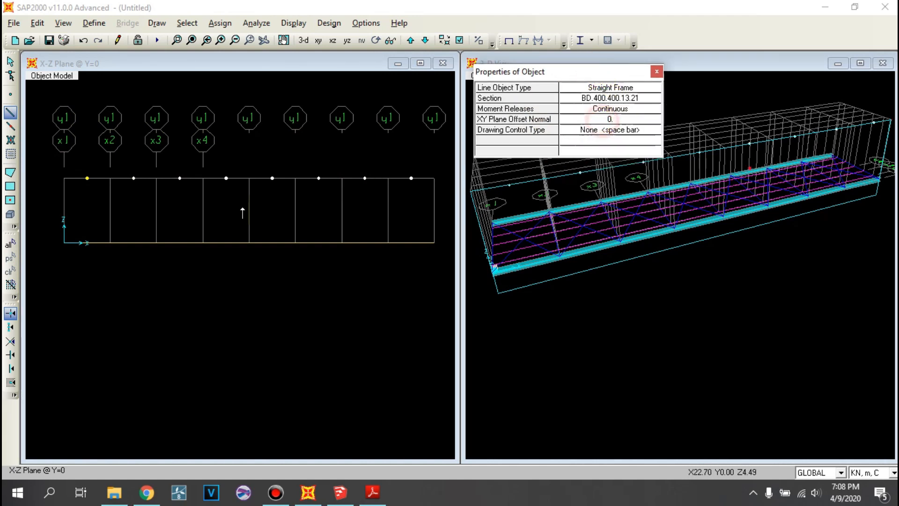
{"action": "left_click", "coordinate": [64, 242]}
{"action": "left_click", "coordinate": [88, 178]}
{"action": "left_click", "coordinate": [110, 242]}
{"action": "left_click", "coordinate": [134, 178]}
{"action": "left_click", "coordinate": [156, 242]}
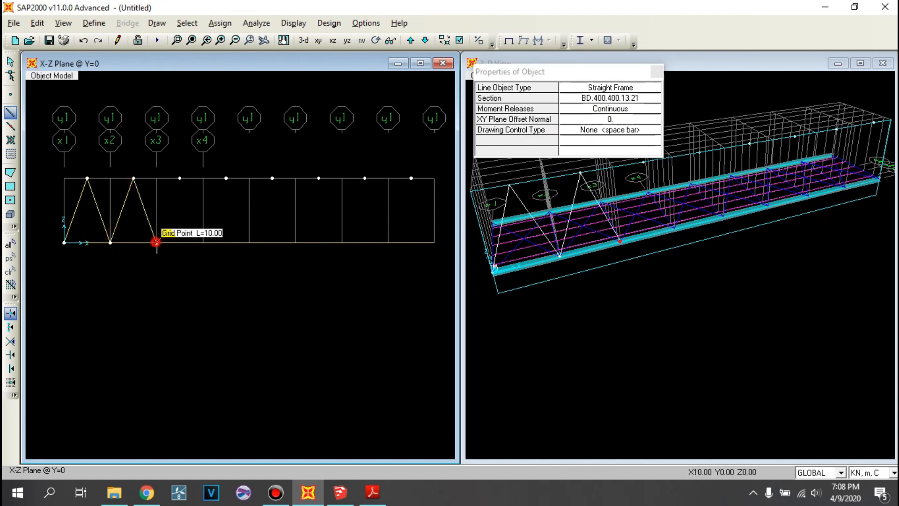
- Continue the BD.400.400.13.21 diagonals from X = 10 m to the top joint at X = 27.5 m, undoing the misplaced member beyond it
{"action": "left_click", "coordinate": [180, 179]}
{"action": "left_click", "coordinate": [203, 242]}
{"action": "left_click", "coordinate": [226, 178]}
{"action": "left_click", "coordinate": [250, 243]}
{"action": "left_click", "coordinate": [272, 177]}
{"action": "left_click", "coordinate": [296, 242]}
{"action": "left_click", "coordinate": [318, 177]}
{"action": "left_click", "coordinate": [346, 243]}
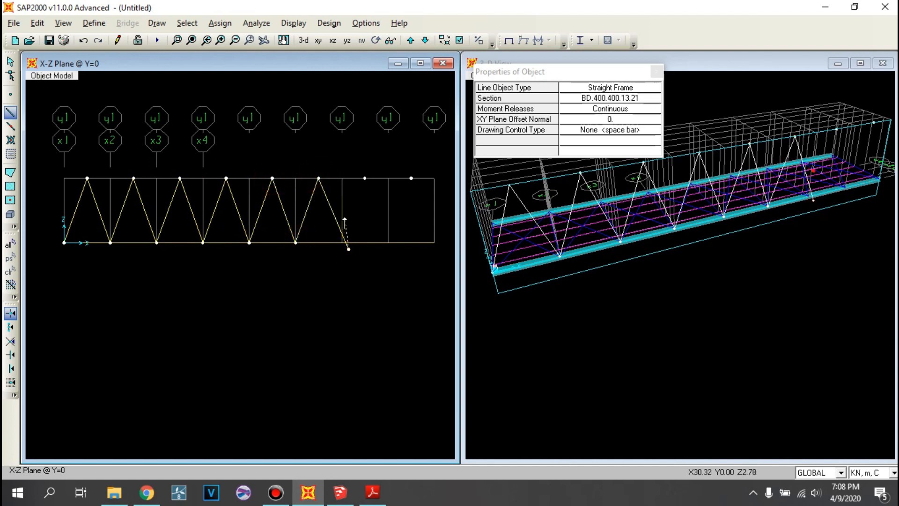
{"action": "key", "text": "ctrl+z"}
- Draw the remaining BD.400.400.13.21 diagonals from the X = 27.5 m top joint to the bottom chord end at X = 40 m
{"action": "left_click", "coordinate": [318, 179]}
{"action": "left_click", "coordinate": [342, 241]}
{"action": "left_click", "coordinate": [365, 178]}
{"action": "left_click", "coordinate": [388, 243]}
{"action": "left_click", "coordinate": [411, 179]}
{"action": "left_click", "coordinate": [435, 243]}
{"action": "right_click", "coordinate": [216, 213]}
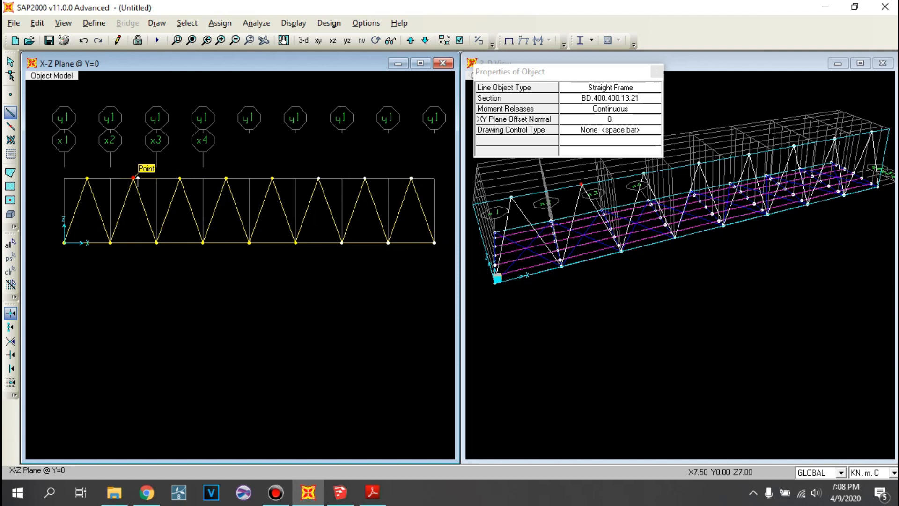
- Draw the top chord with section GP.400.400.13.21 through the upper joints at Z = 7 m from X = 2.5 to X = 37.5 m, then stop drawing
{"action": "left_click", "coordinate": [608, 99]}
{"action": "left_click", "coordinate": [608, 100]}
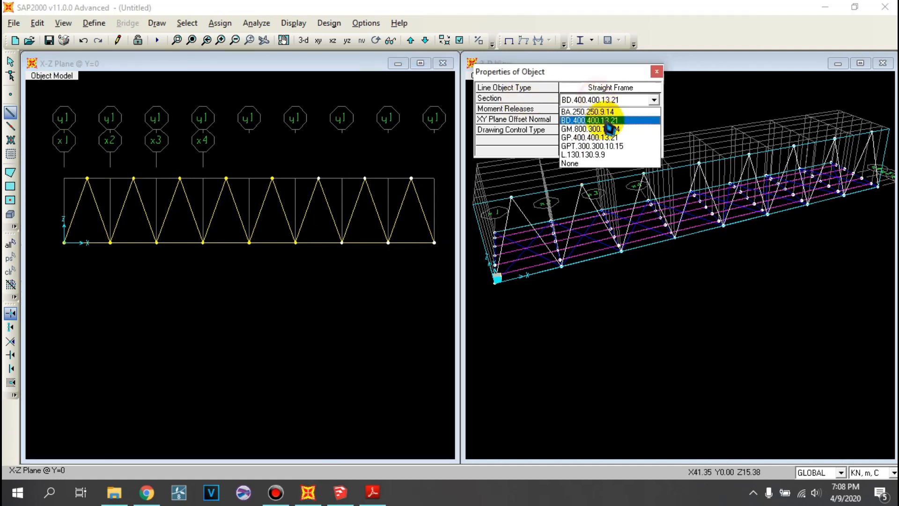
{"action": "left_click", "coordinate": [604, 138]}
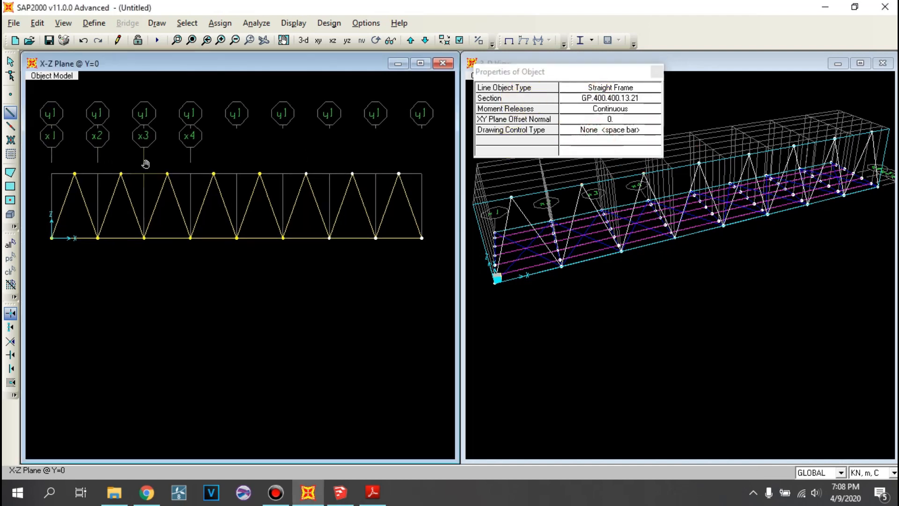
{"action": "left_click", "coordinate": [74, 169]}
{"action": "left_click", "coordinate": [208, 171]}
{"action": "left_click", "coordinate": [254, 170]}
{"action": "left_click", "coordinate": [301, 171]}
{"action": "left_click", "coordinate": [346, 176]}
{"action": "left_click", "coordinate": [390, 175]}
{"action": "right_click", "coordinate": [320, 210]}
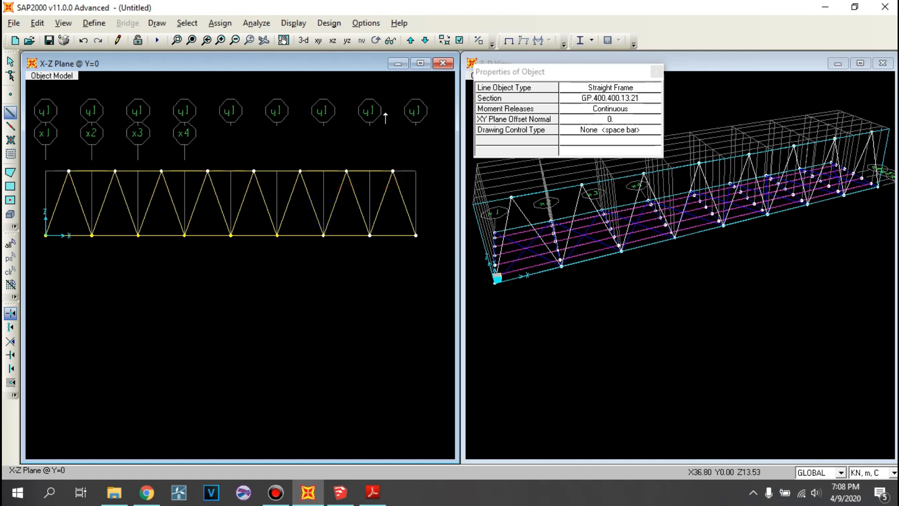
{"action": "middle_click_drag", "start_coordinate": [386, 117], "coordinate": [380, 129]}
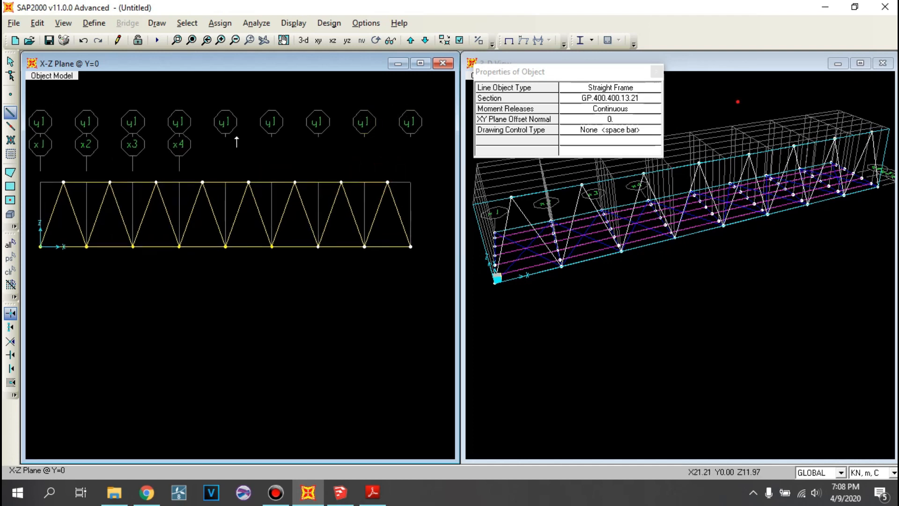
{"action": "key", "text": "Escape"}
- Select the truss diagonals and top chord at Y = 0 and replicate them once linearly with dy = 8 m
{"action": "middle_click_drag", "start_coordinate": [262, 189], "coordinate": [276, 174]}
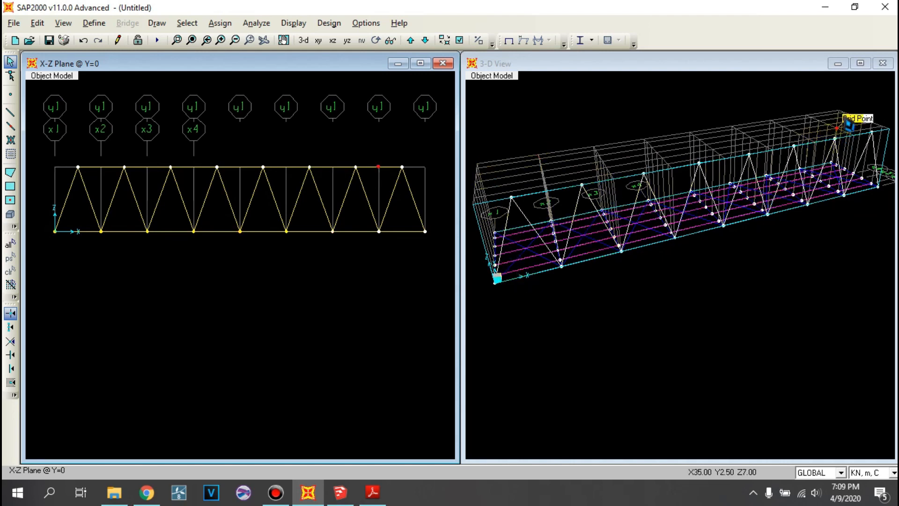
{"action": "left_click_drag", "start_coordinate": [446, 193], "coordinate": [68, 135]}
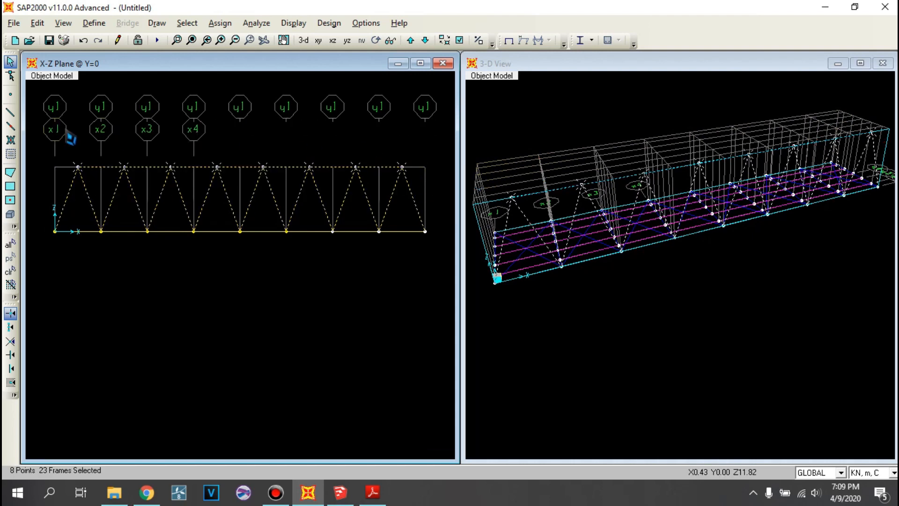
{"action": "left_click", "coordinate": [37, 23]}
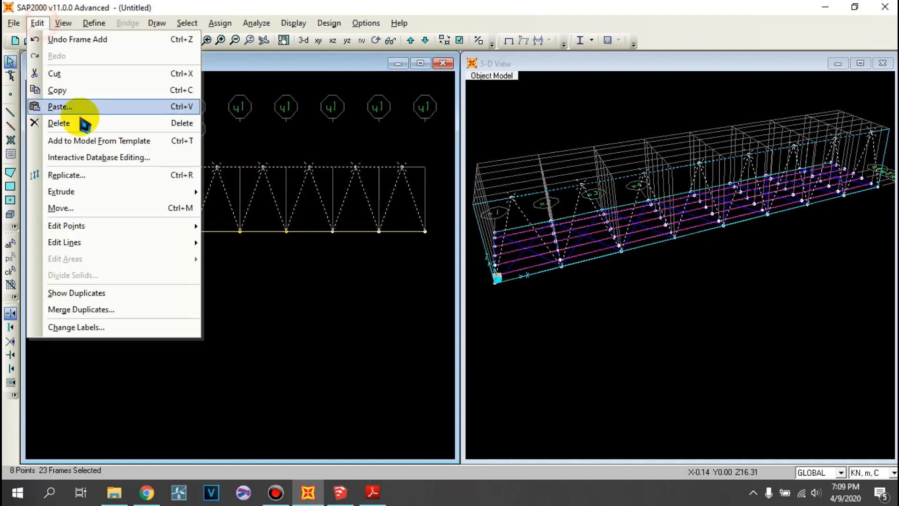
{"action": "left_click", "coordinate": [100, 176]}
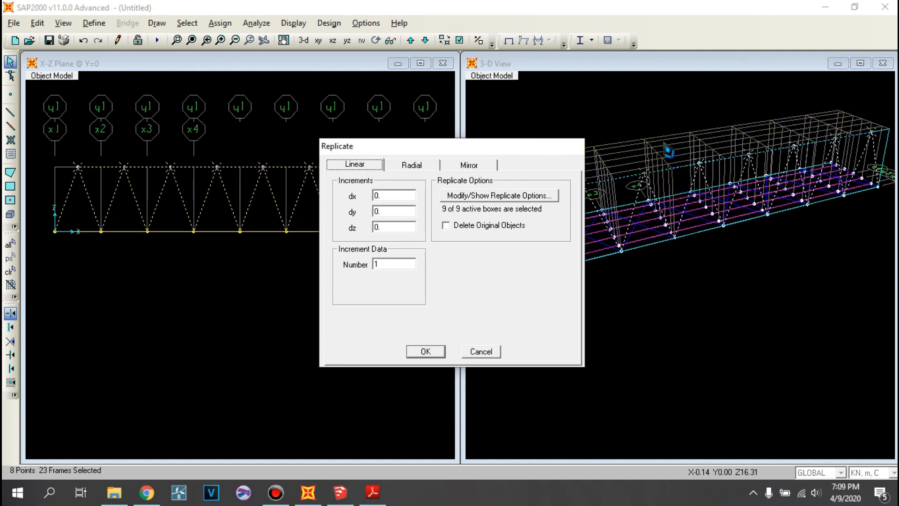
{"action": "double_click", "coordinate": [406, 214]}
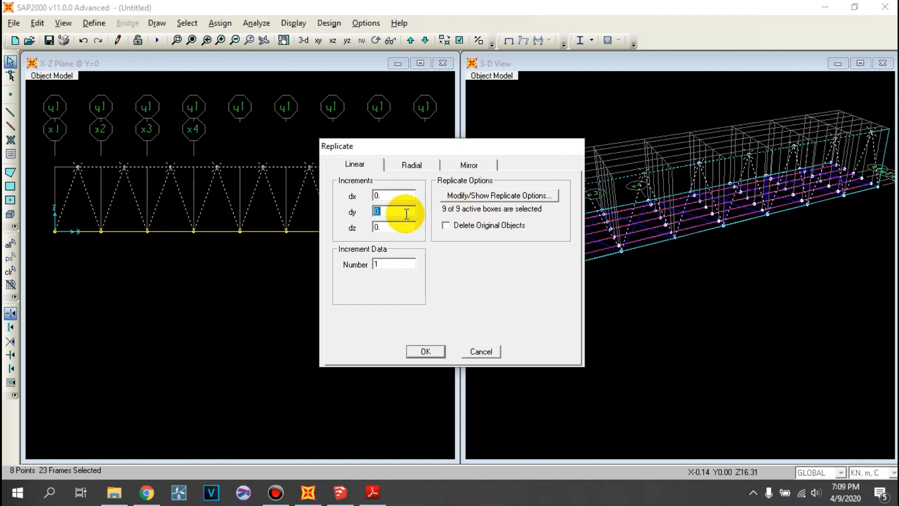
{"action": "type", "text": "8"}
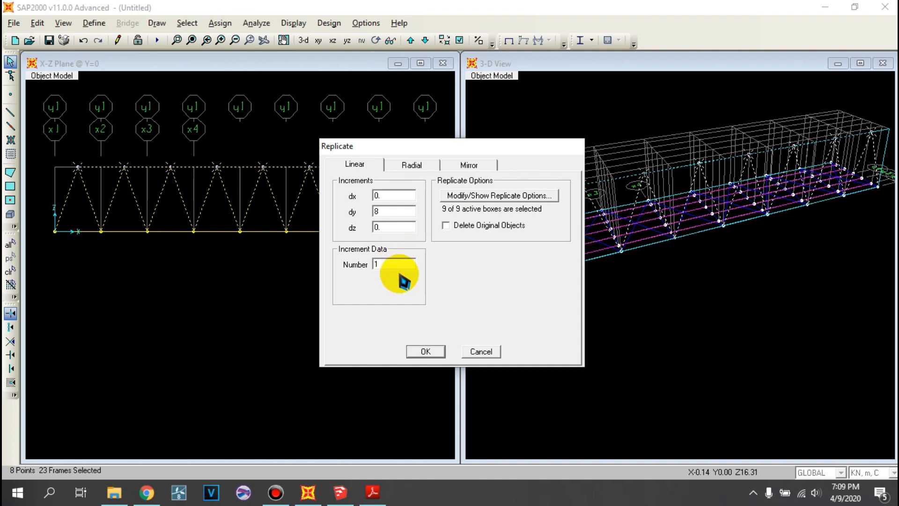
{"action": "double_click", "coordinate": [393, 265]}
{"action": "left_click", "coordinate": [425, 348]}
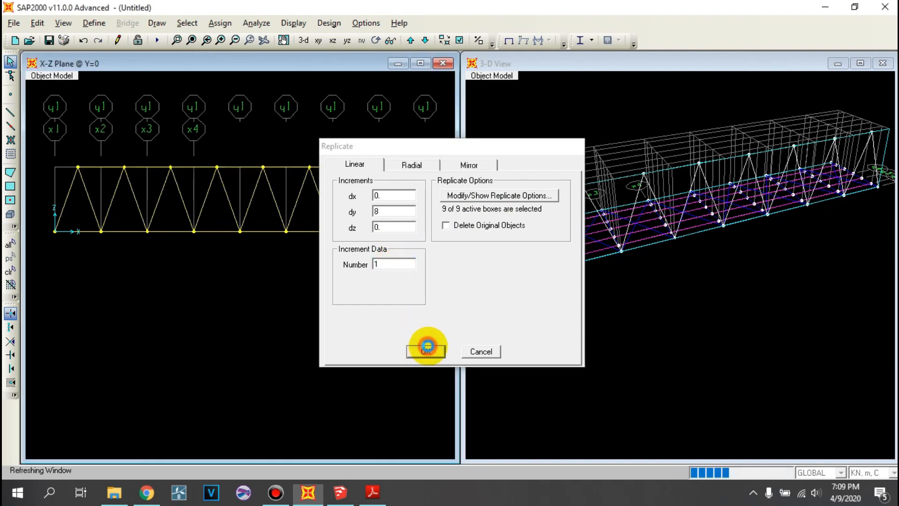
- In the X-Y plane at Z = 7 m, draw BA.250.250.9.14 cross struts between both top chords at X = 2.5, 7.5 and 12.5 m
{"action": "left_click", "coordinate": [318, 40]}
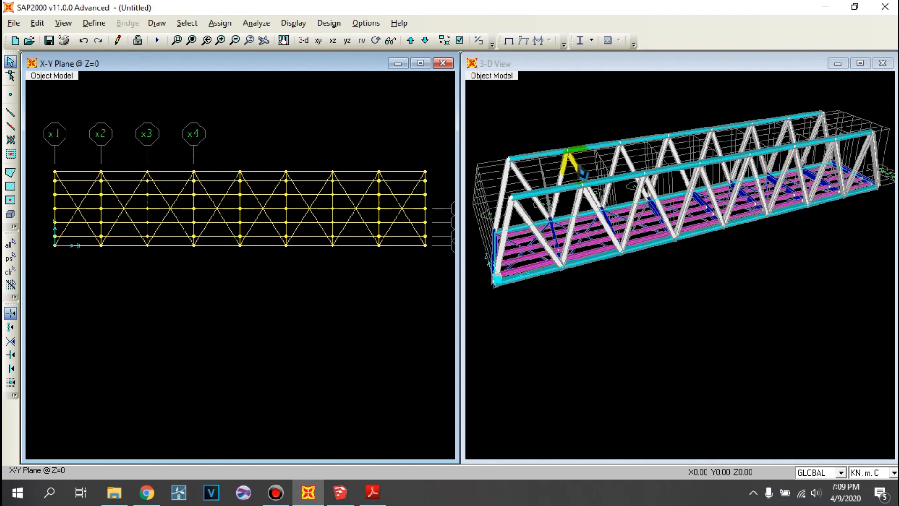
{"action": "left_click", "coordinate": [425, 41]}
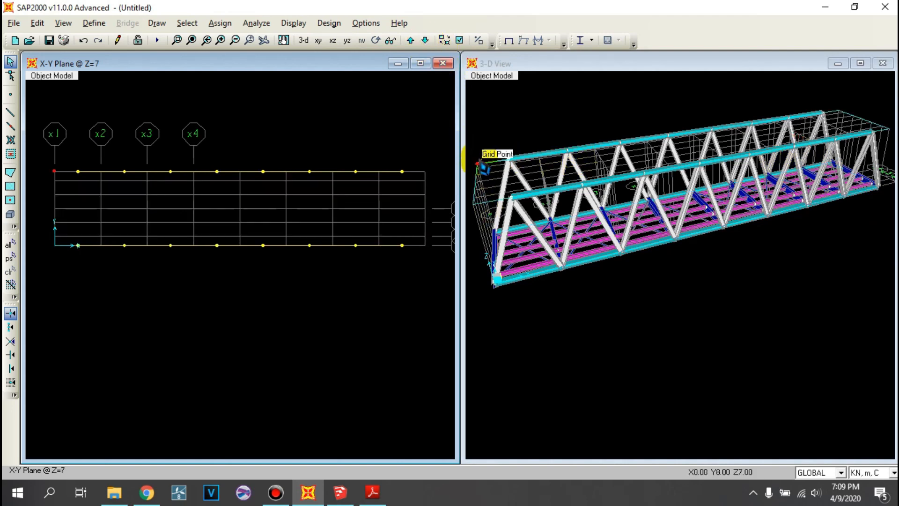
{"action": "left_click", "coordinate": [10, 112]}
{"action": "left_click", "coordinate": [583, 98]}
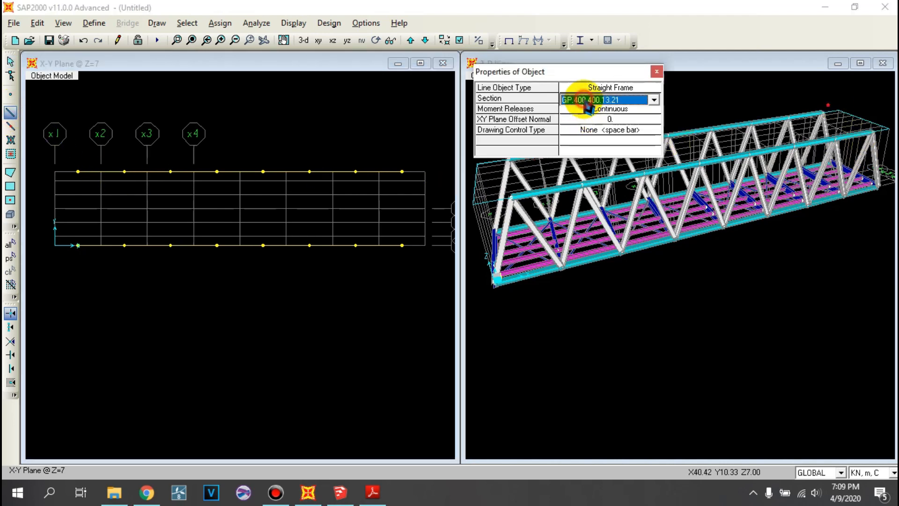
{"action": "left_click", "coordinate": [586, 111]}
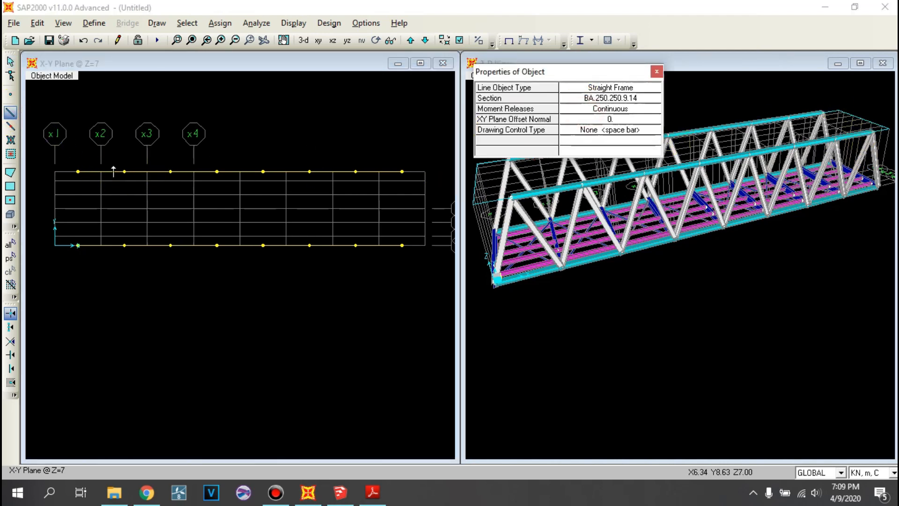
{"action": "left_click", "coordinate": [77, 171]}
{"action": "left_click", "coordinate": [79, 245]}
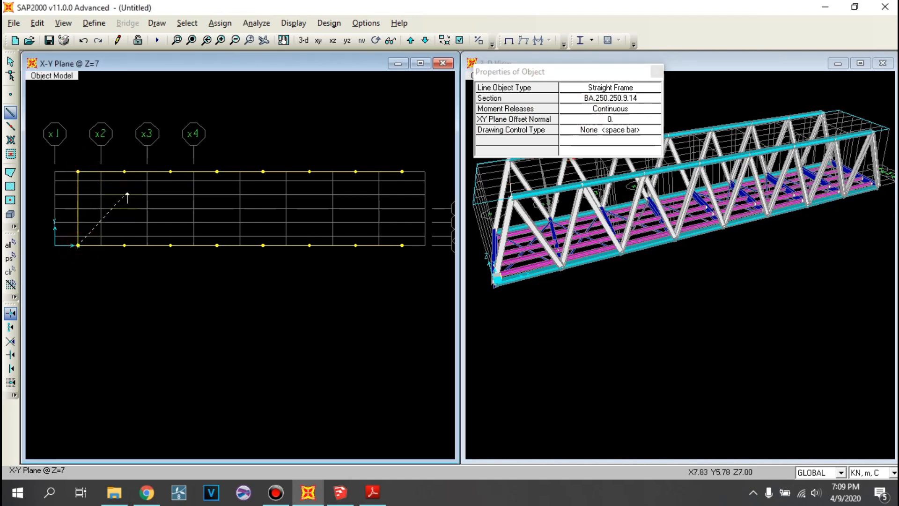
{"action": "left_click", "coordinate": [124, 245]}
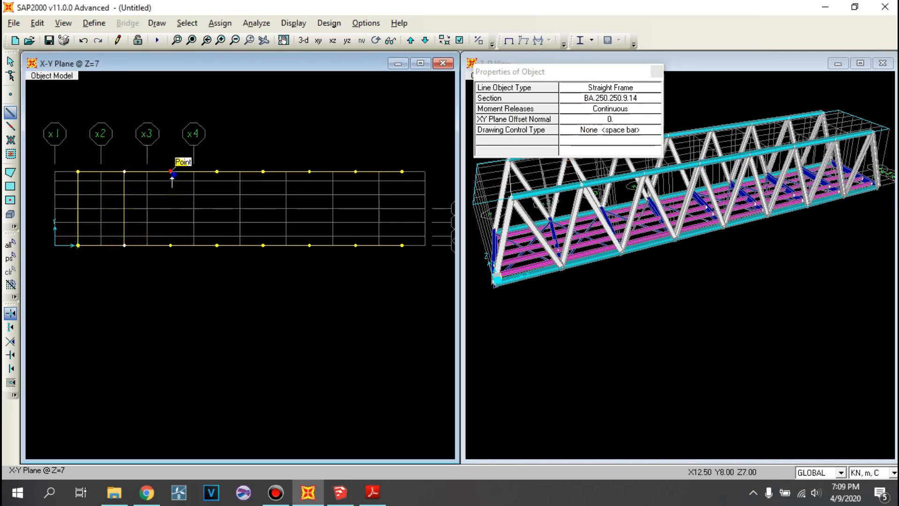
{"action": "left_click", "coordinate": [172, 245]}
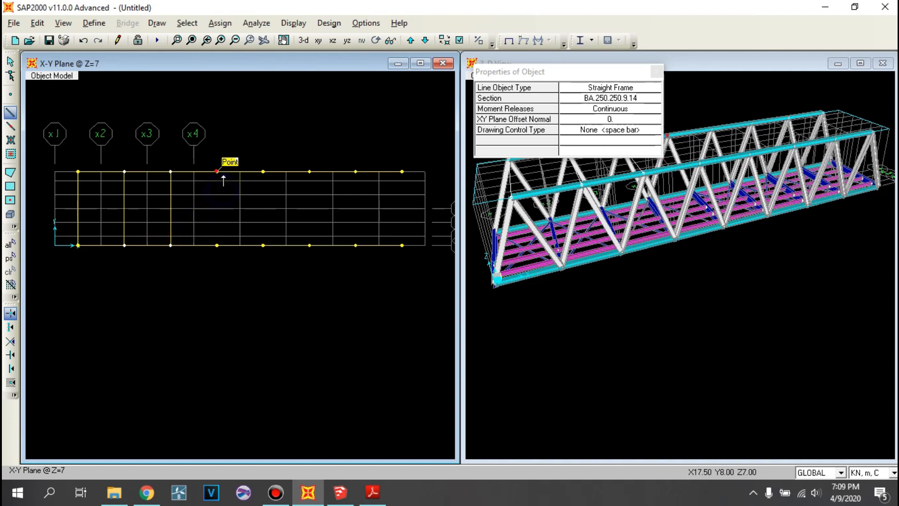
- Draw the remaining BA.250.250.9.14 cross struts between the top chords from X = 17.5 to X = 37.5 m
{"action": "left_click", "coordinate": [263, 172]}
{"action": "left_click", "coordinate": [263, 245]}
{"action": "left_click", "coordinate": [309, 172]}
{"action": "left_click", "coordinate": [312, 245]}
{"action": "left_click", "coordinate": [354, 245]}
{"action": "right_click", "coordinate": [392, 207]}
{"action": "left_click", "coordinate": [400, 171]}
{"action": "left_click", "coordinate": [401, 244]}
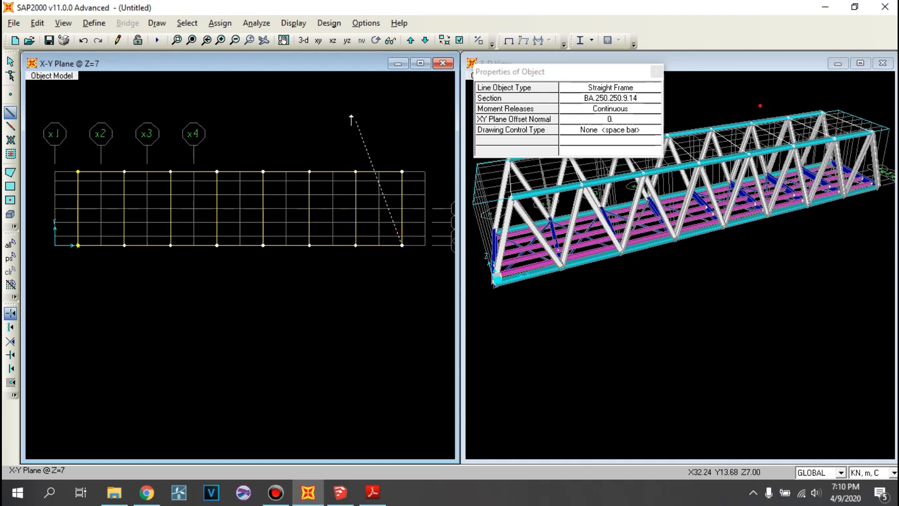
- Set the frame section to L.130.130.9.9, start a brace at the X = 2.5, Y = 8 m joint, and leave drawing
{"action": "middle_click_drag", "start_coordinate": [407, 111], "coordinate": [381, 133]}
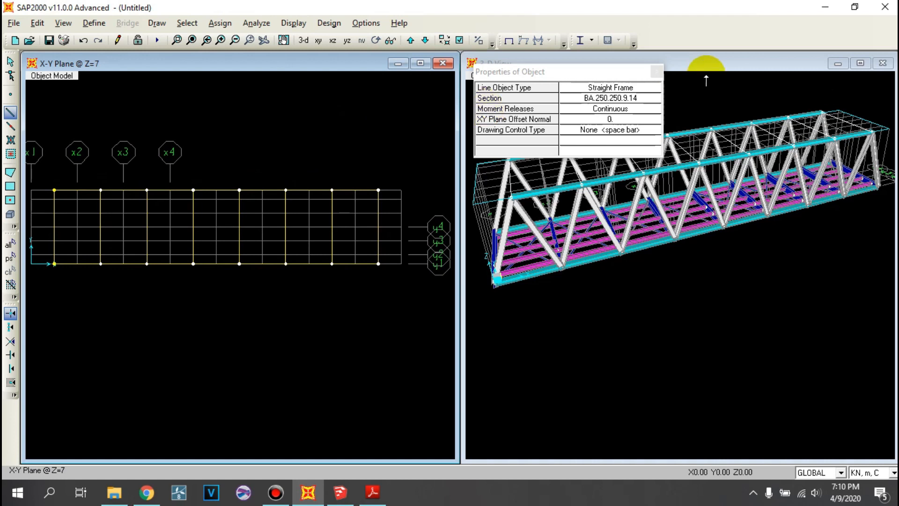
{"action": "left_click", "coordinate": [655, 100]}
{"action": "left_click", "coordinate": [655, 99]}
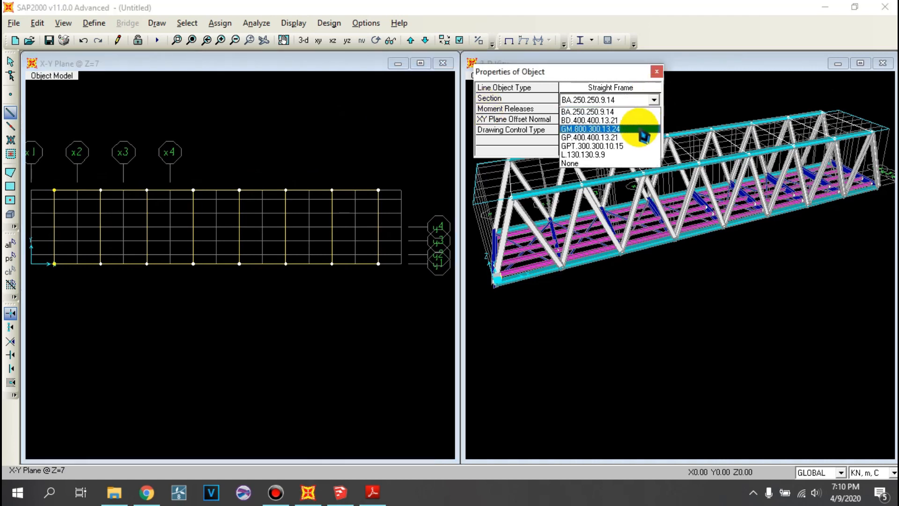
{"action": "left_click", "coordinate": [627, 155]}
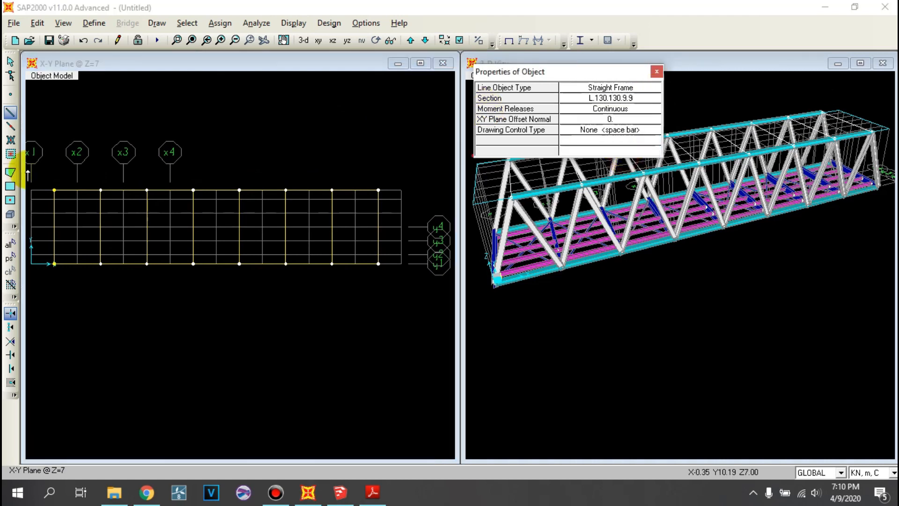
{"action": "left_click", "coordinate": [55, 190]}
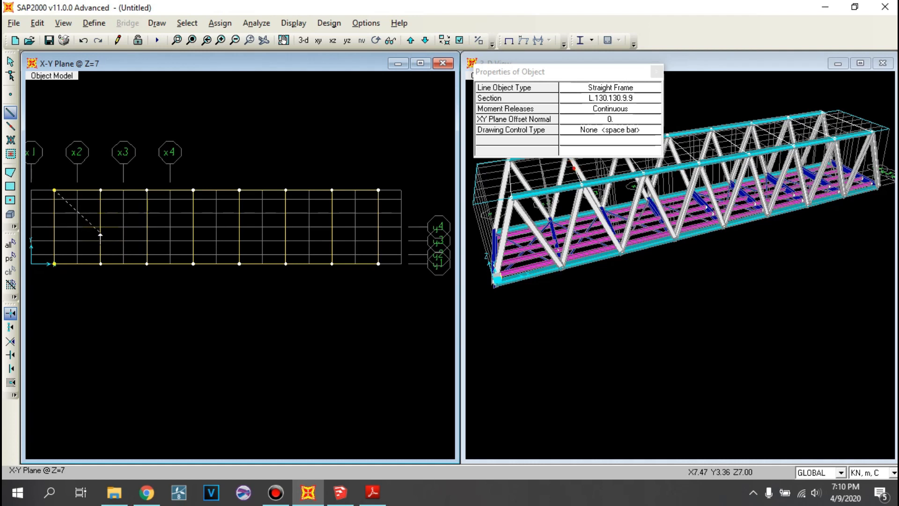
{"action": "key", "text": "Escape"}
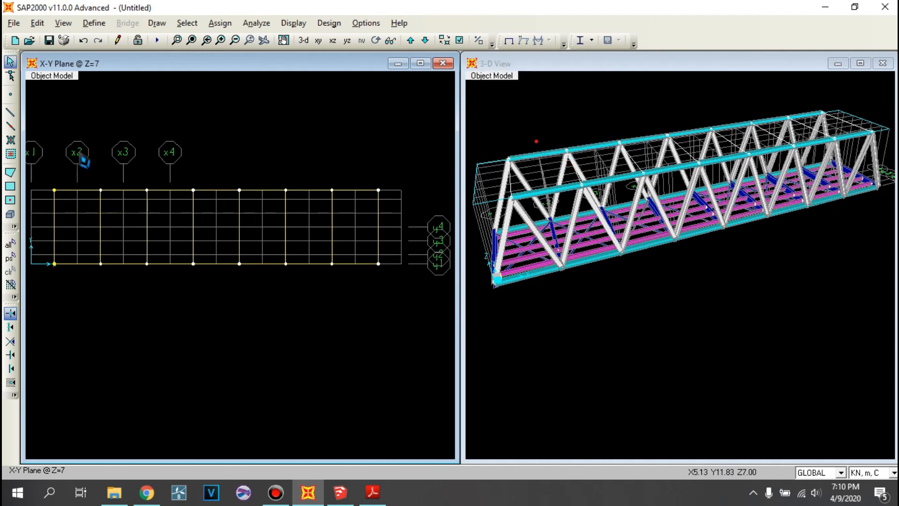
- Add joints at the strut midpoints from X = 7.5 to X = 37.5 m, using a Y offset of 4 m from the Y = 0 joints
{"action": "left_click", "coordinate": [10, 94]}
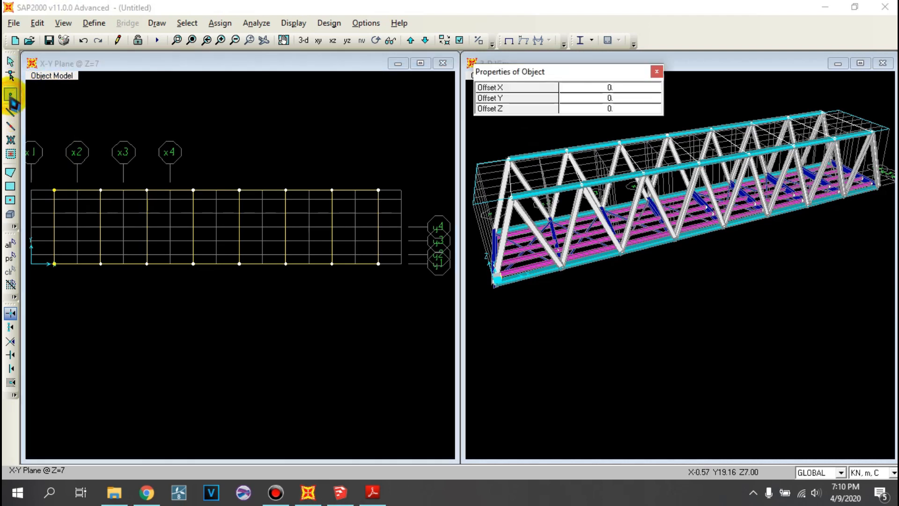
{"action": "left_click", "coordinate": [619, 102]}
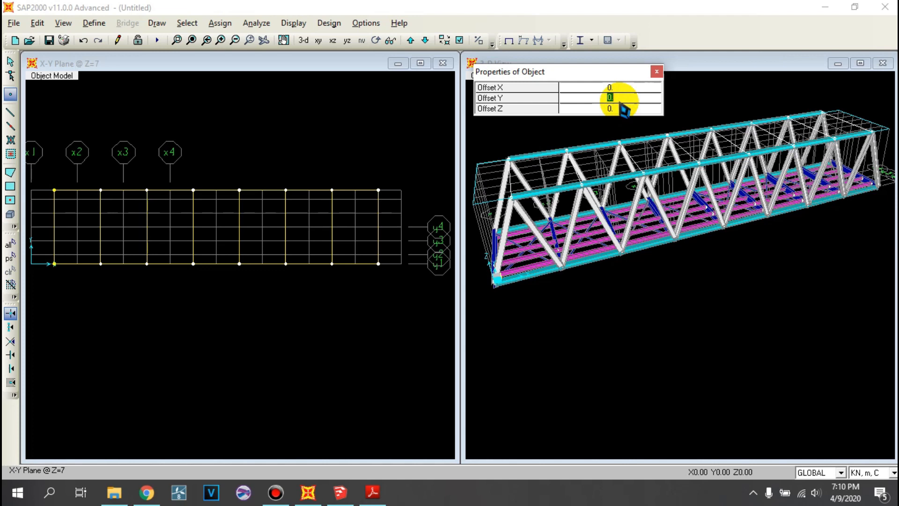
{"action": "type", "text": "4"}
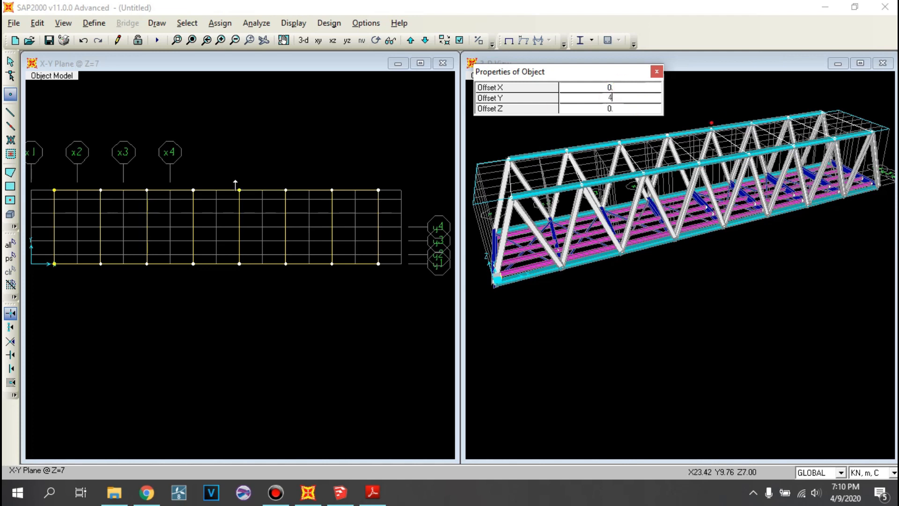
{"action": "left_click", "coordinate": [98, 269]}
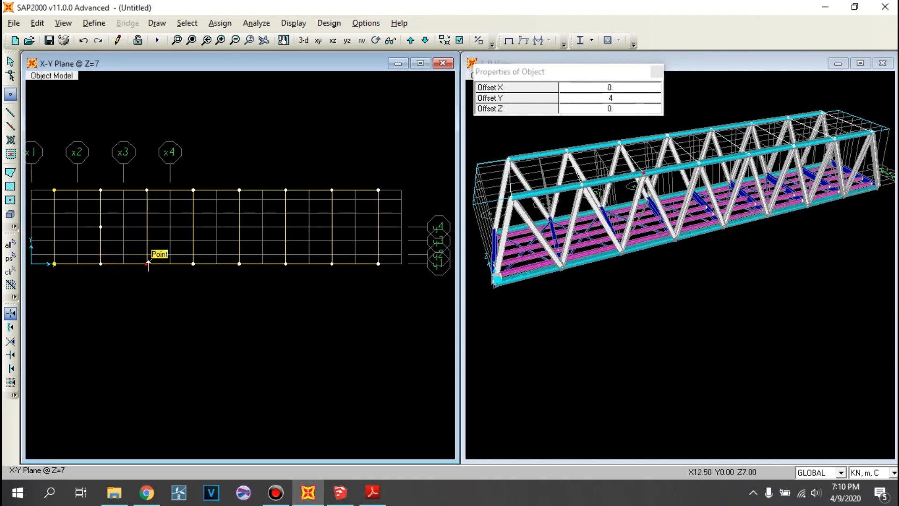
{"action": "left_click", "coordinate": [239, 264]}
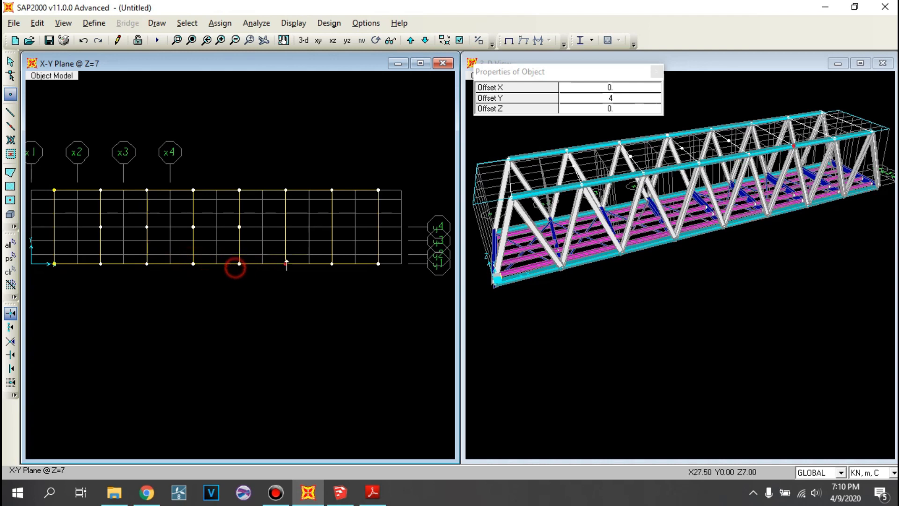
{"action": "left_click", "coordinate": [287, 263]}
{"action": "left_click", "coordinate": [332, 264]}
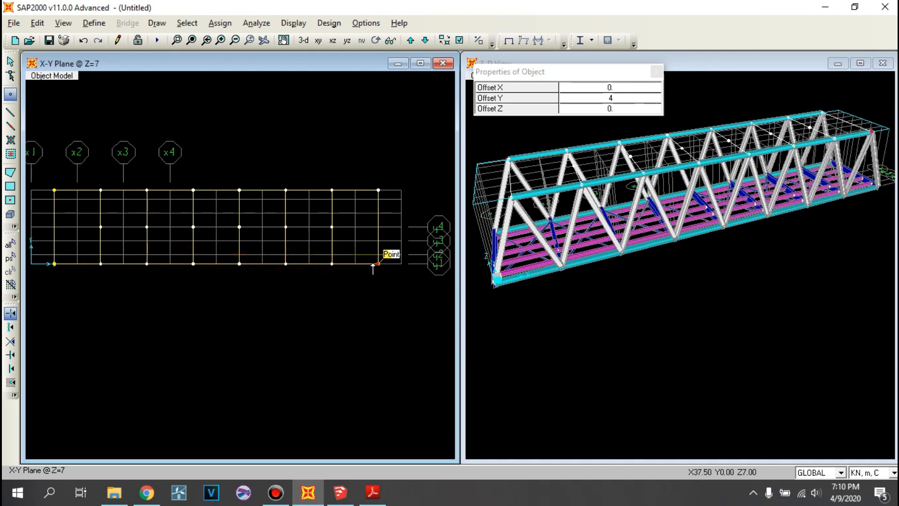
{"action": "key", "text": "Escape"}
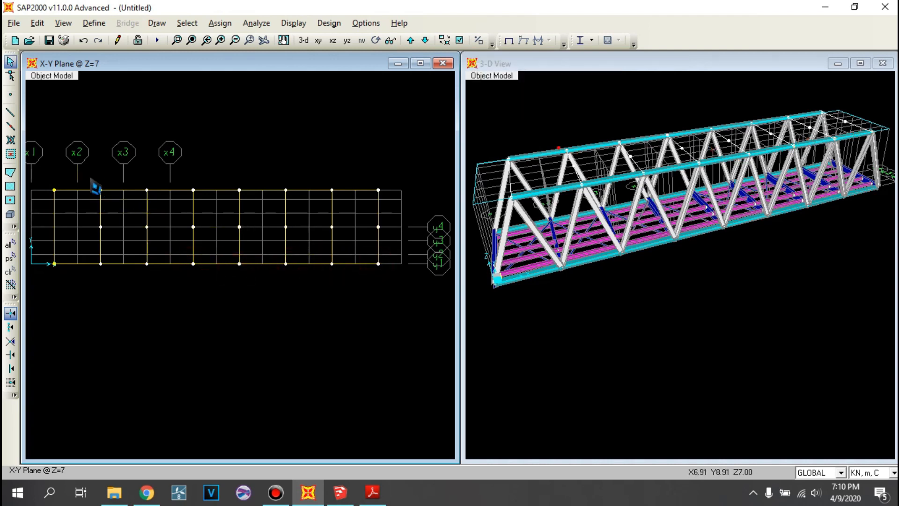
- Draw L.130.130.9.9 V-shaped bracing from the top chord joints to the next strut midpoints between X = 2.5 and X = 17.5 m
{"action": "left_click", "coordinate": [10, 111]}
{"action": "left_click", "coordinate": [54, 190]}
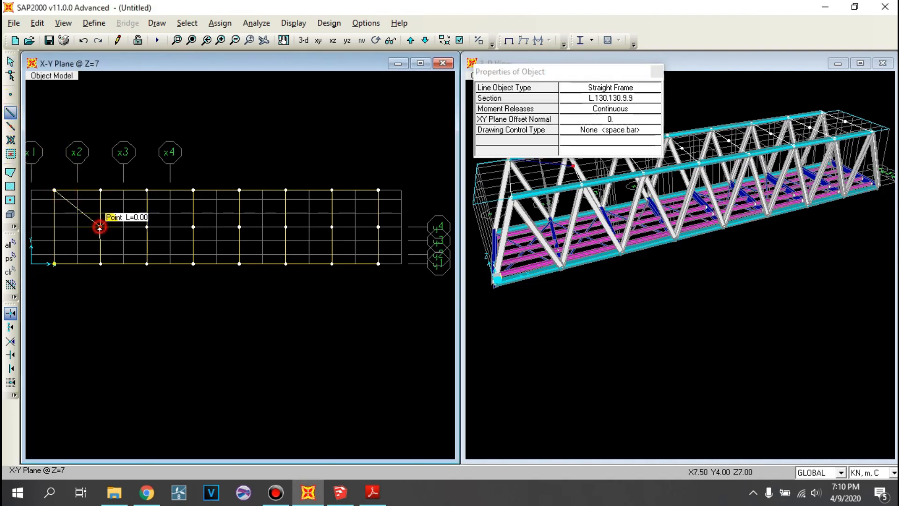
{"action": "left_click", "coordinate": [101, 190]}
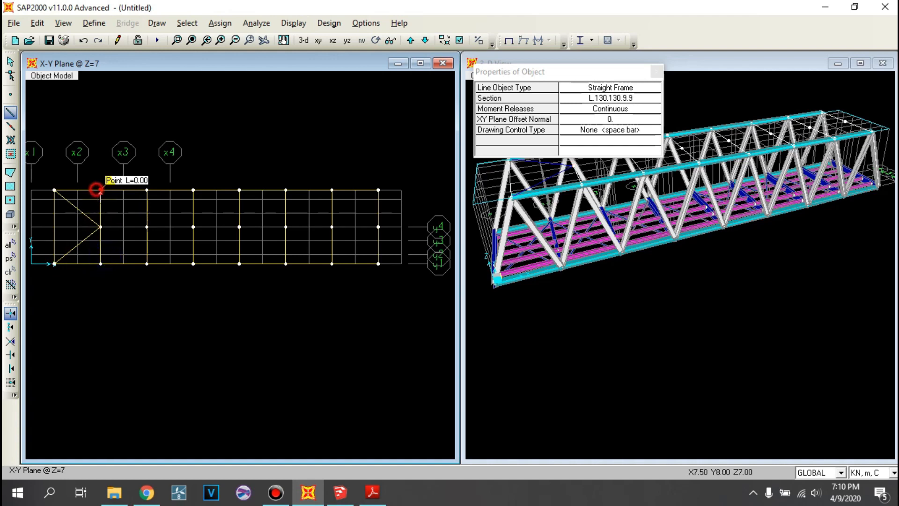
{"action": "left_click", "coordinate": [147, 226]}
{"action": "left_click", "coordinate": [102, 263]}
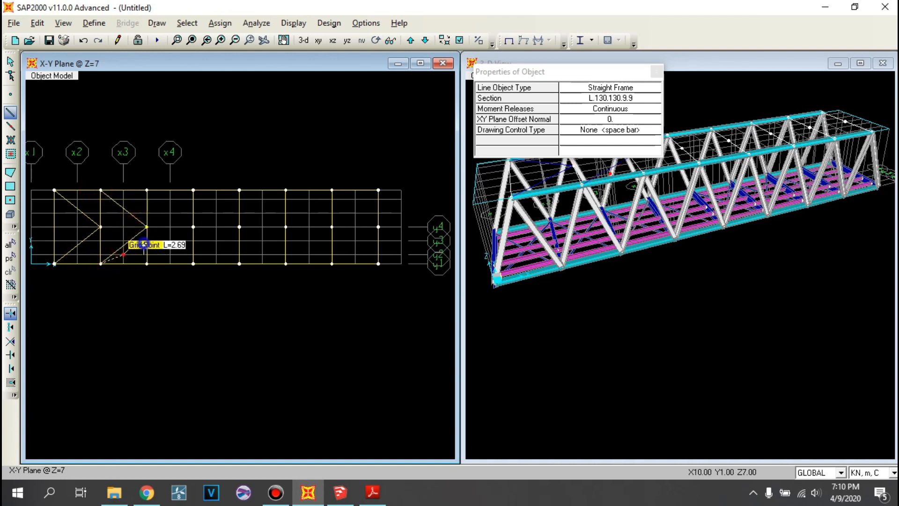
{"action": "left_click", "coordinate": [192, 227]}
{"action": "left_click", "coordinate": [150, 263]}
{"action": "right_click", "coordinate": [214, 228]}
- Draw the remaining L.130.130.9.9 V-shaped top bracing from X = 17.5 to X = 37.5 m and stop drawing
{"action": "left_click", "coordinate": [198, 191]}
{"action": "left_click", "coordinate": [239, 226]}
{"action": "left_click", "coordinate": [193, 263]}
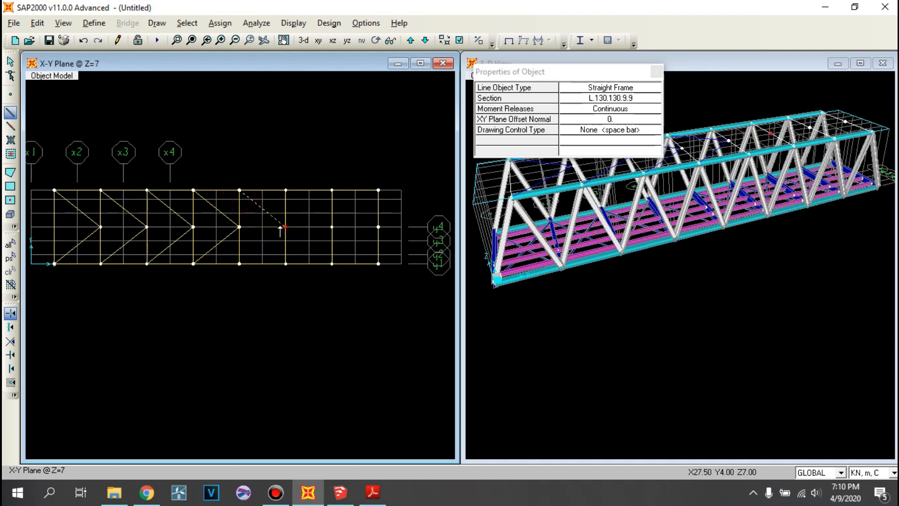
{"action": "left_click", "coordinate": [239, 263]}
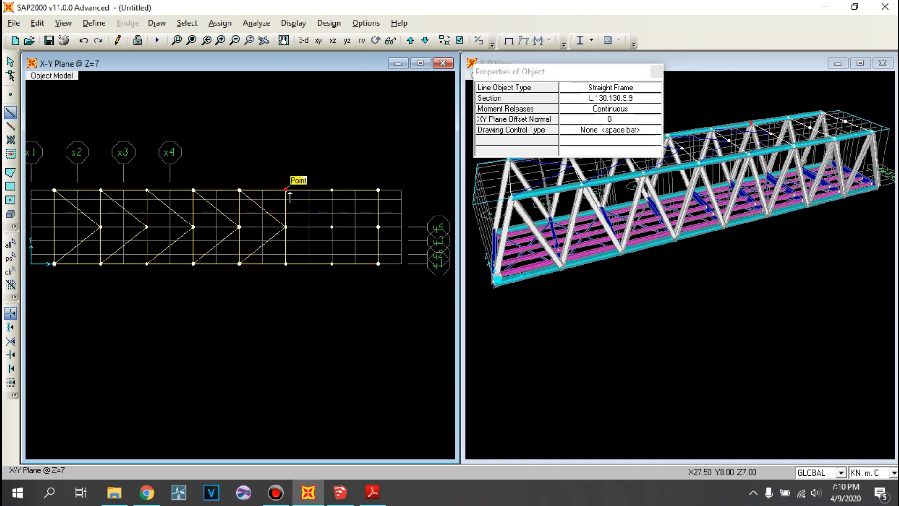
{"action": "left_click", "coordinate": [331, 227]}
{"action": "right_click", "coordinate": [354, 225]}
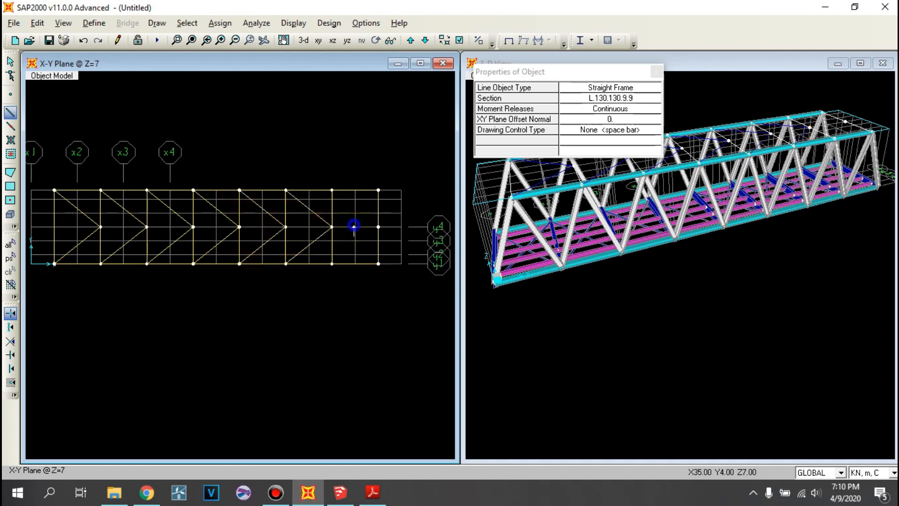
{"action": "left_click", "coordinate": [333, 191]}
{"action": "left_click", "coordinate": [377, 226]}
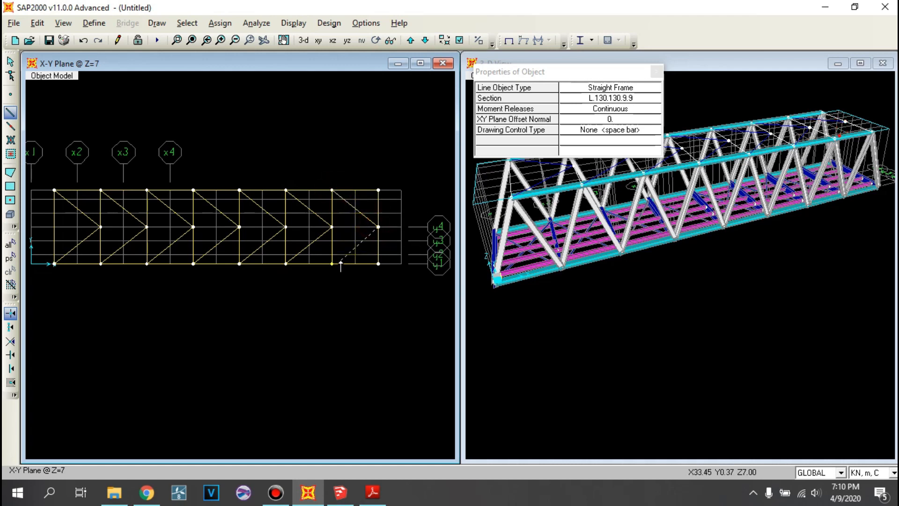
{"action": "key", "text": "Escape"}
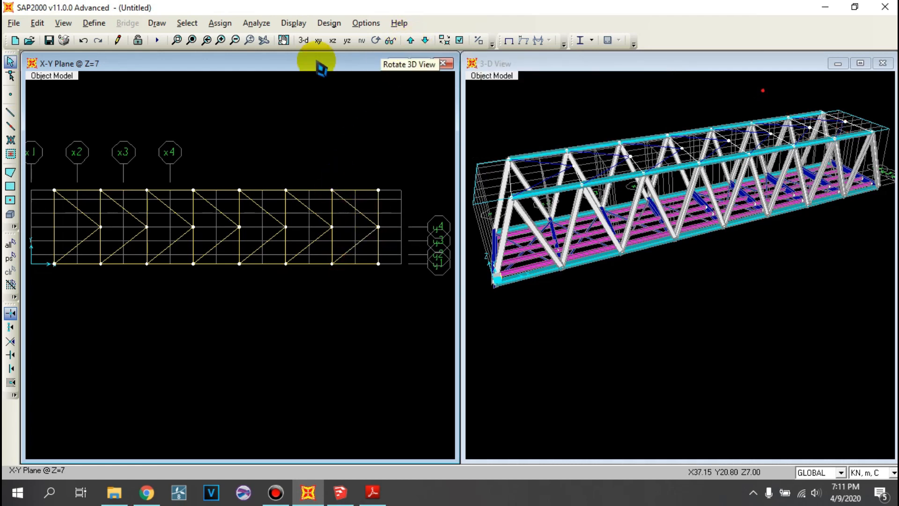
- On the Z = 0 plan, draw rectangular SLAB area panels between Y = 7 and Y = 8 m, bay by bay from X = 0 to 40 m
{"action": "left_click", "coordinate": [303, 40]}
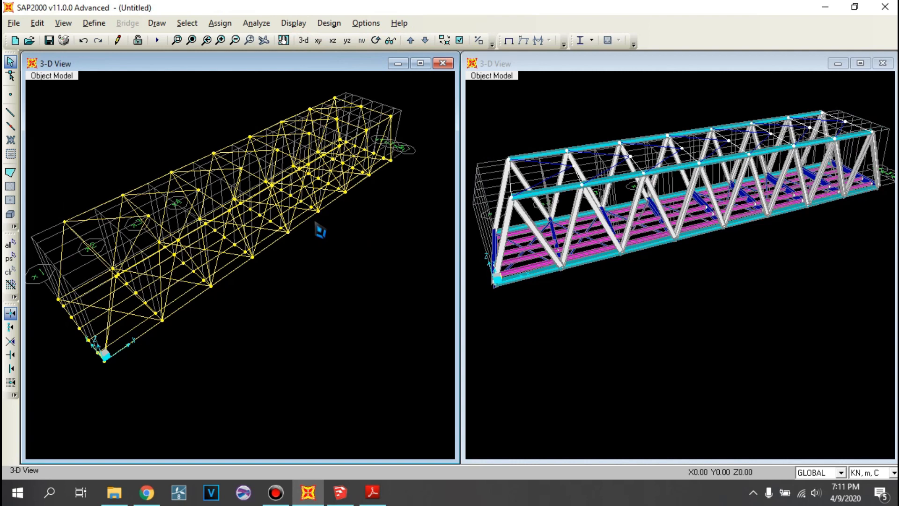
{"action": "left_click", "coordinate": [333, 40]}
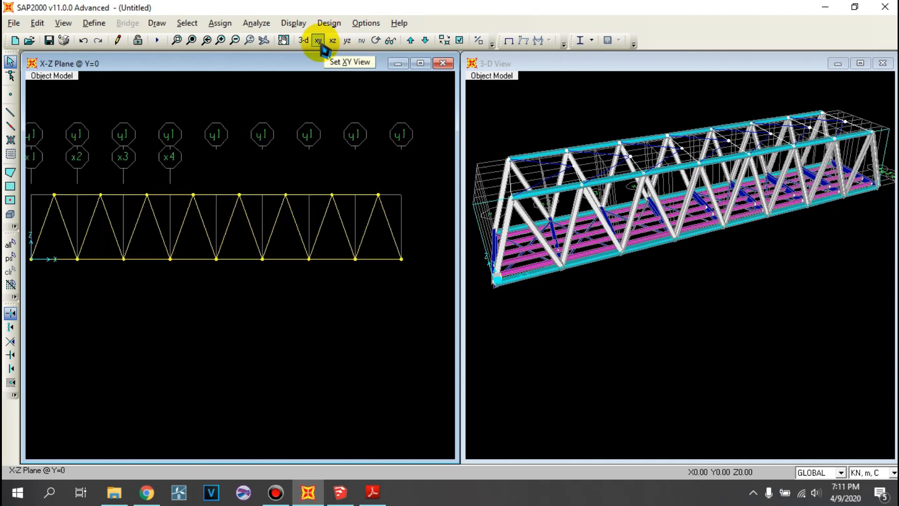
{"action": "left_click", "coordinate": [318, 40]}
{"action": "middle_click_drag", "start_coordinate": [114, 287], "coordinate": [147, 281]}
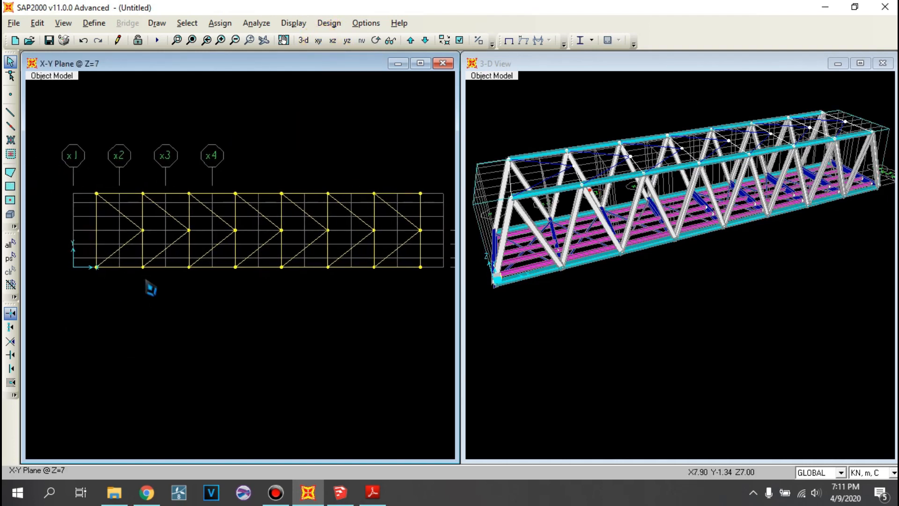
{"action": "scroll", "coordinate": [150, 288], "scroll_direction": "down", "scroll_amount": 1}
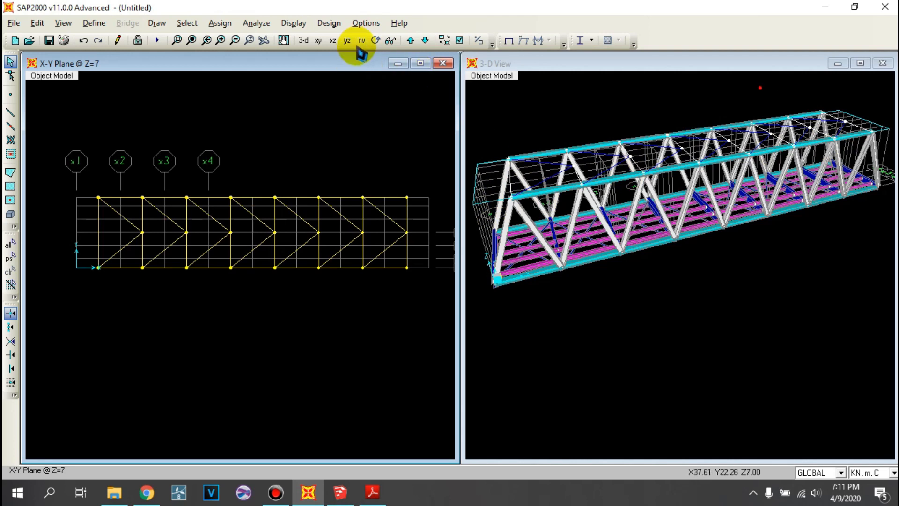
{"action": "left_click", "coordinate": [410, 42]}
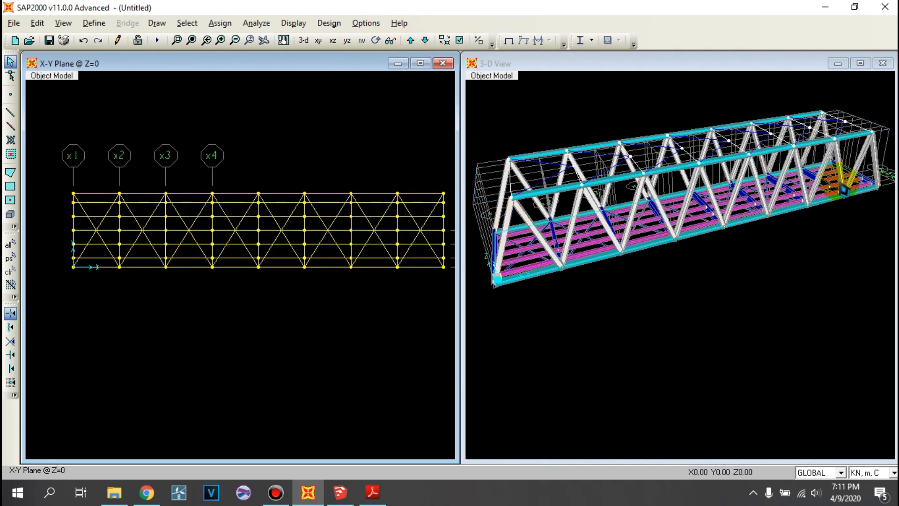
{"action": "left_click", "coordinate": [10, 187]}
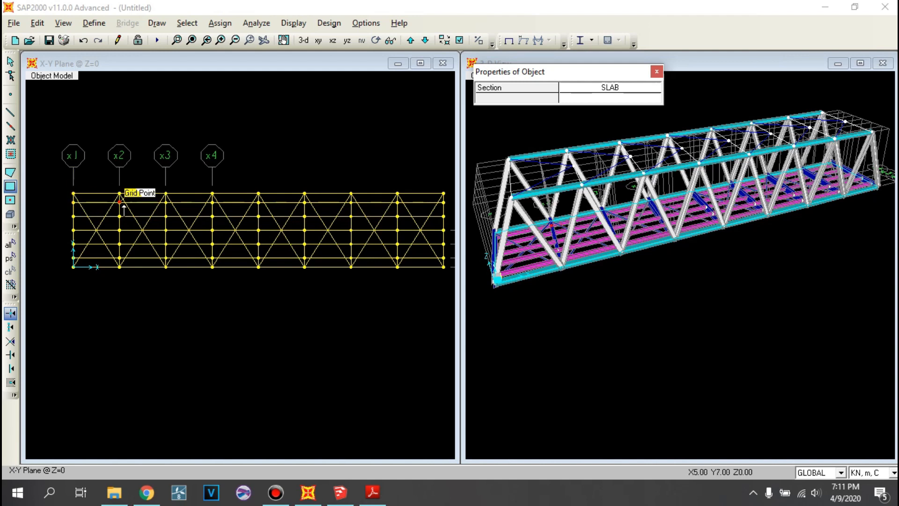
{"action": "left_click", "coordinate": [78, 195]}
{"action": "left_click", "coordinate": [119, 202]}
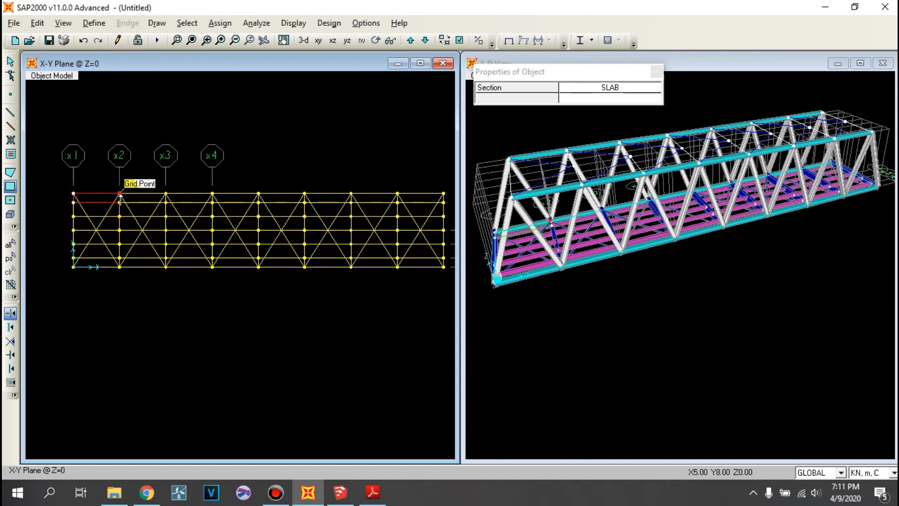
{"action": "left_click", "coordinate": [163, 201]}
{"action": "left_click", "coordinate": [170, 193]}
{"action": "left_click", "coordinate": [212, 193]}
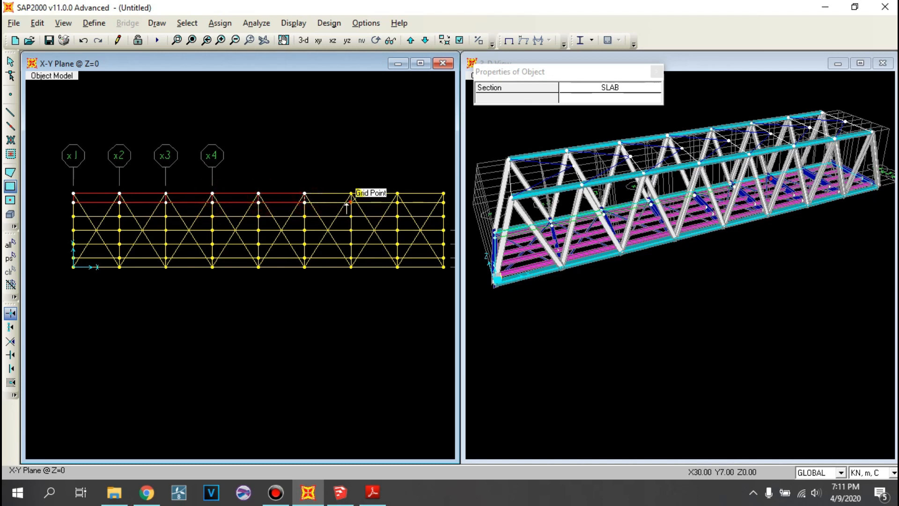
{"action": "left_click", "coordinate": [397, 193]}
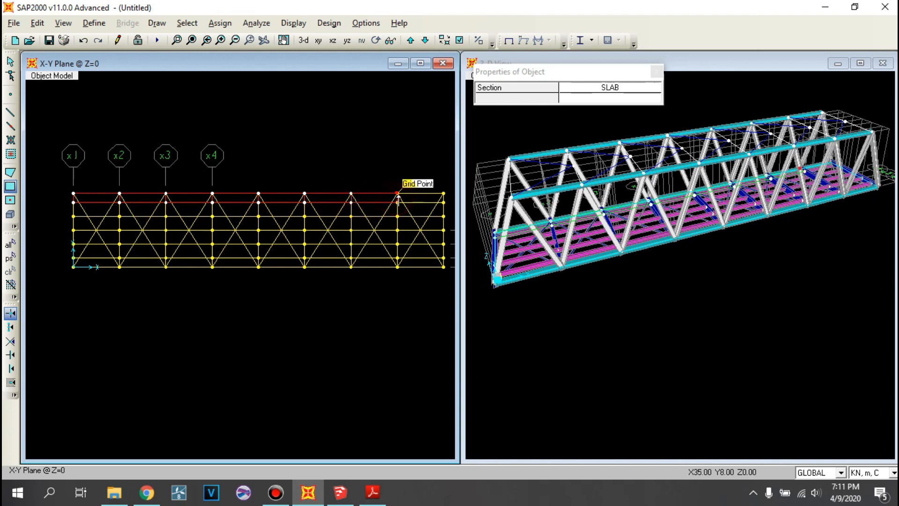
{"action": "right_click", "coordinate": [163, 290]}
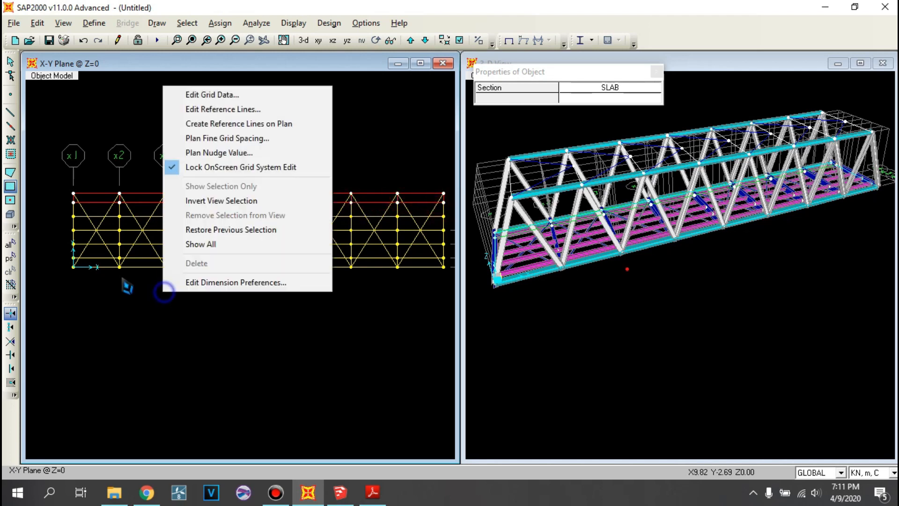
- Draw SLAB area panels between Y = 0 and Y = 1 m in every 5 m bay from X = 0 to X = 40 m
{"action": "left_click", "coordinate": [12, 186]}
{"action": "left_click", "coordinate": [76, 257]}
{"action": "left_click", "coordinate": [119, 267]}
{"action": "left_click", "coordinate": [168, 257]}
{"action": "left_click", "coordinate": [209, 267]}
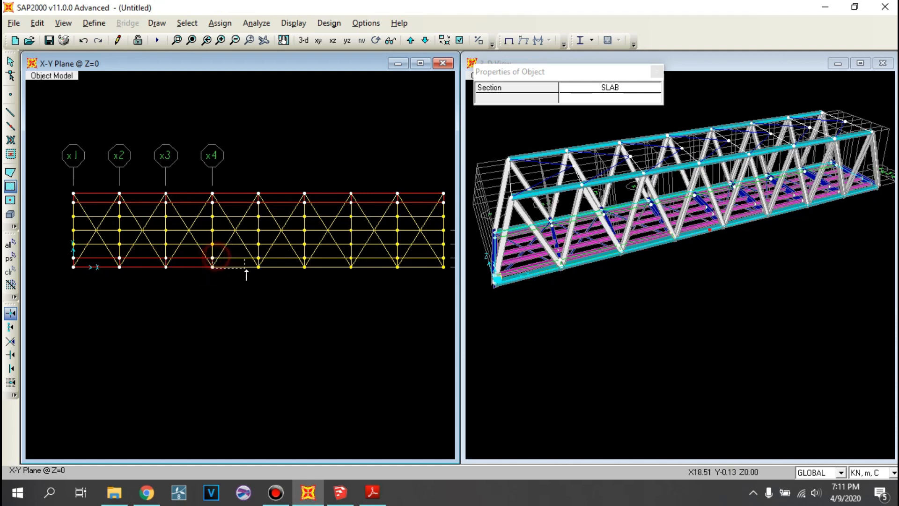
{"action": "left_click", "coordinate": [259, 257]}
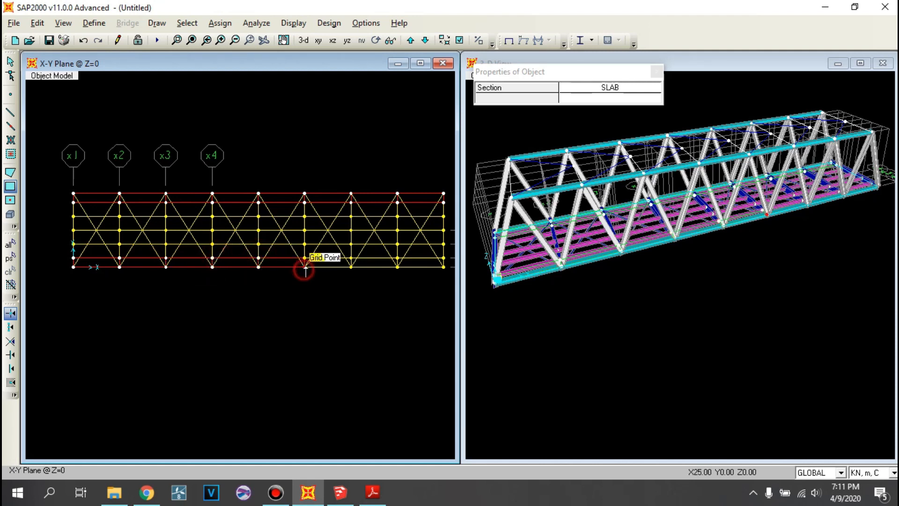
{"action": "left_click", "coordinate": [351, 258]}
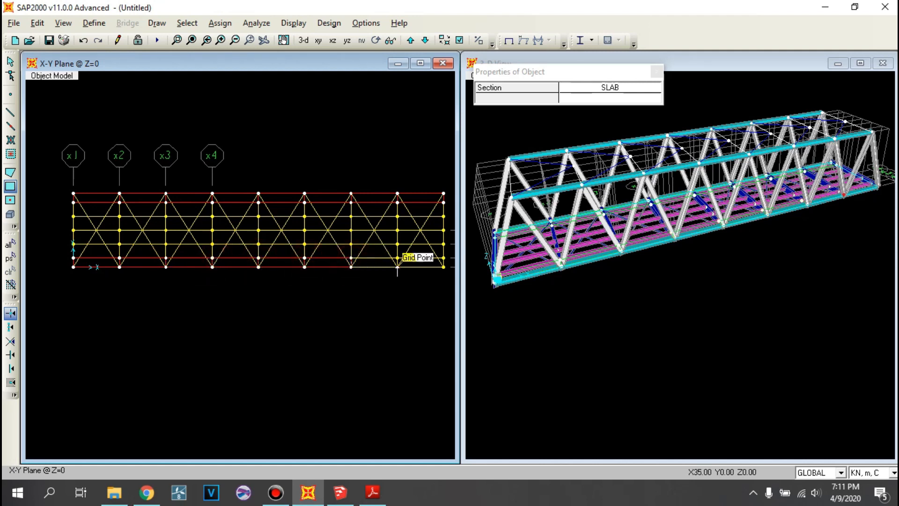
{"action": "left_click", "coordinate": [439, 270]}
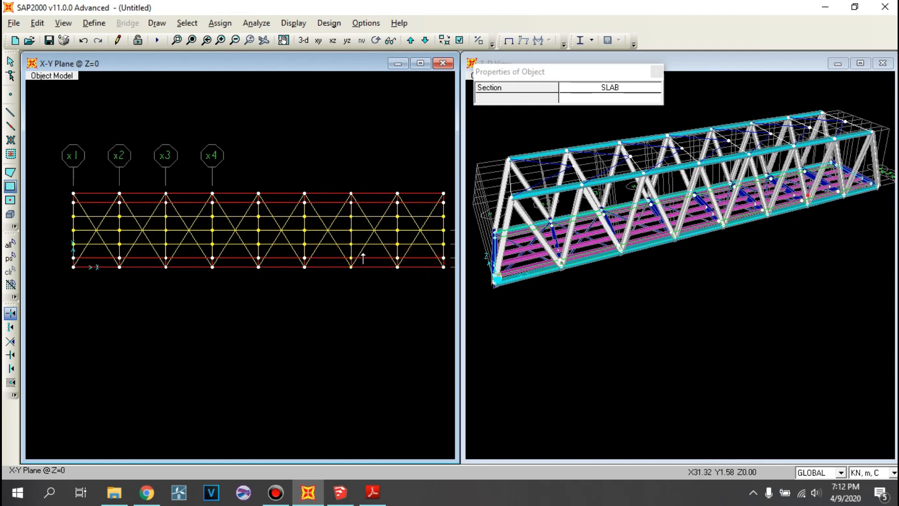
- Draw the middle SLAB panels between Y = 1 and Y = 7 m in each bay from X = 0 to X = 40 m, and stop drawing
{"action": "left_click", "coordinate": [73, 202]}
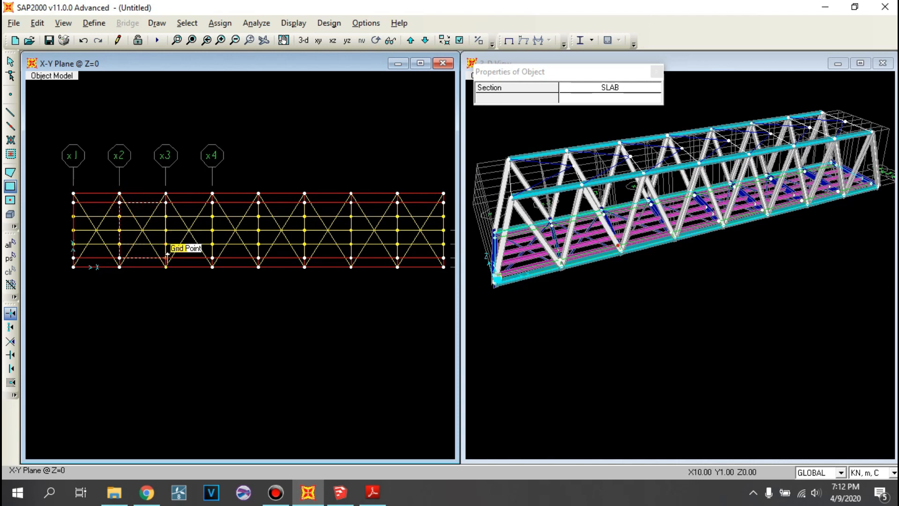
{"action": "left_click", "coordinate": [212, 259]}
{"action": "left_click", "coordinate": [213, 203]}
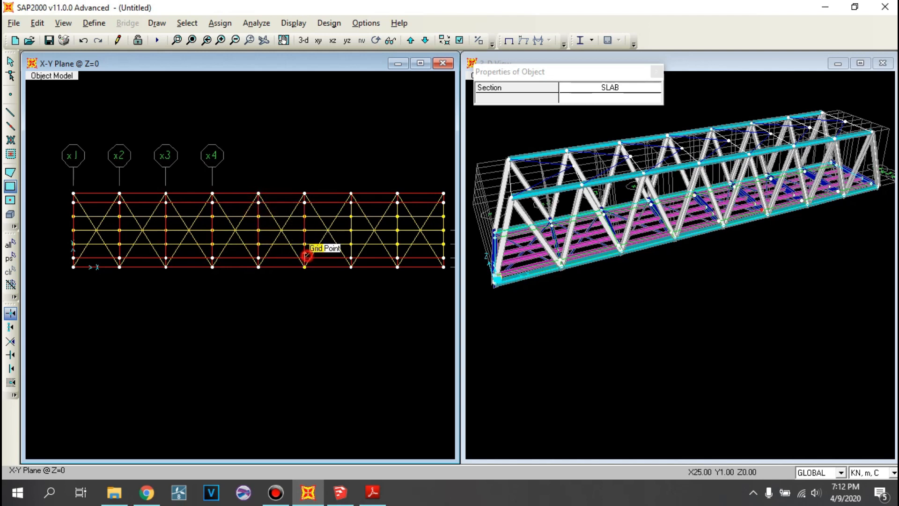
{"action": "left_click", "coordinate": [347, 255]}
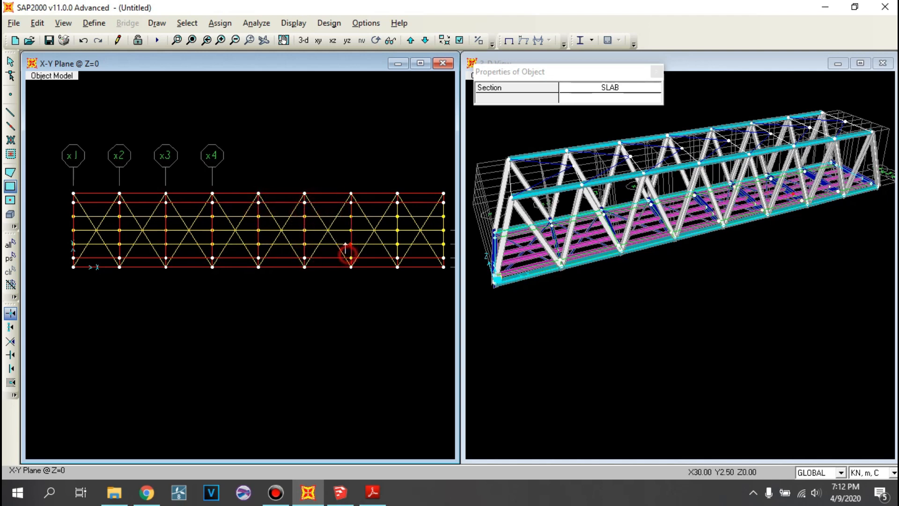
{"action": "left_click", "coordinate": [397, 257]}
{"action": "left_click", "coordinate": [401, 205]}
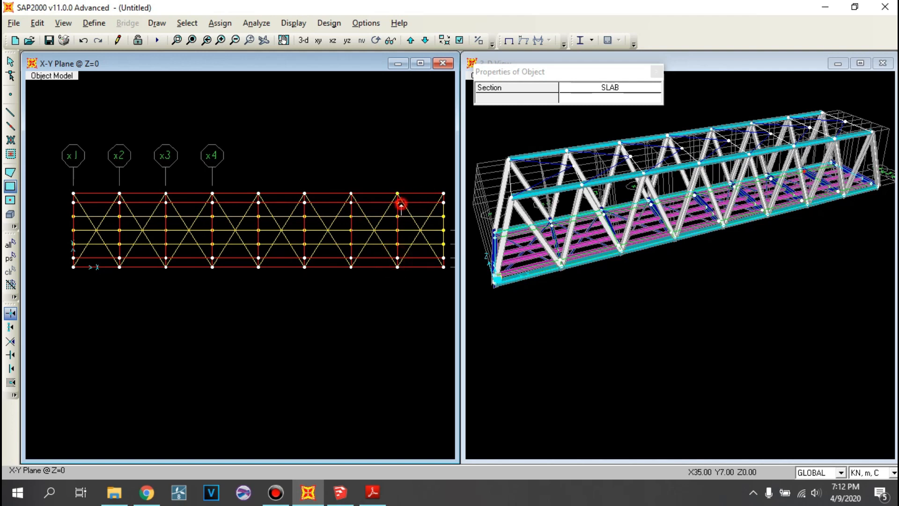
{"action": "right_click", "coordinate": [280, 142]}
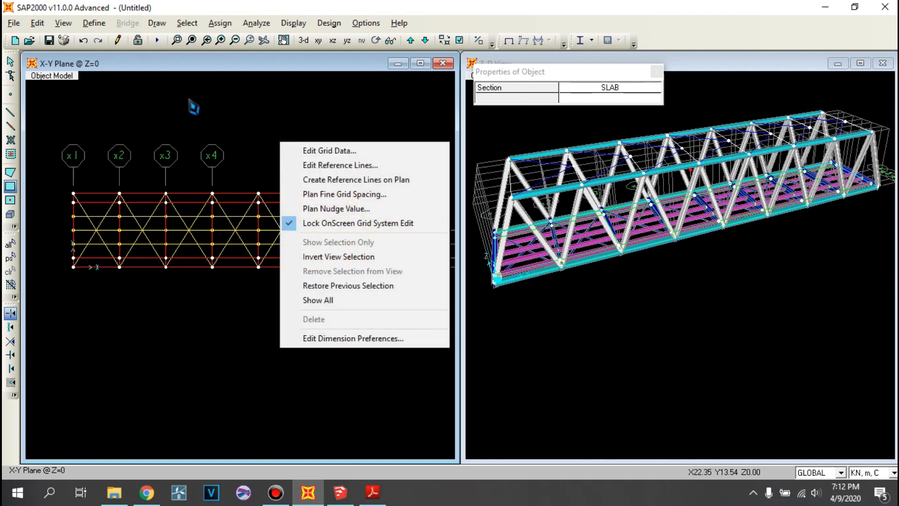
{"action": "key", "text": "Escape"}
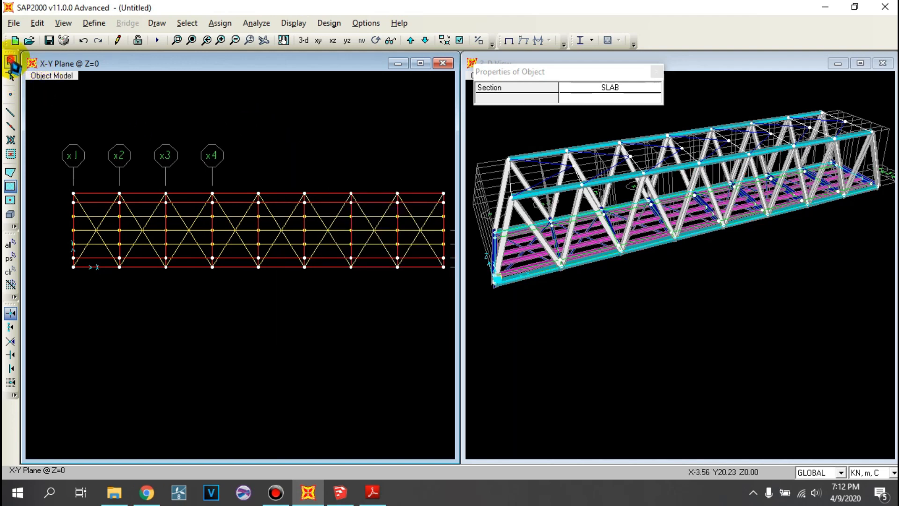
{"action": "left_click", "coordinate": [10, 62]}
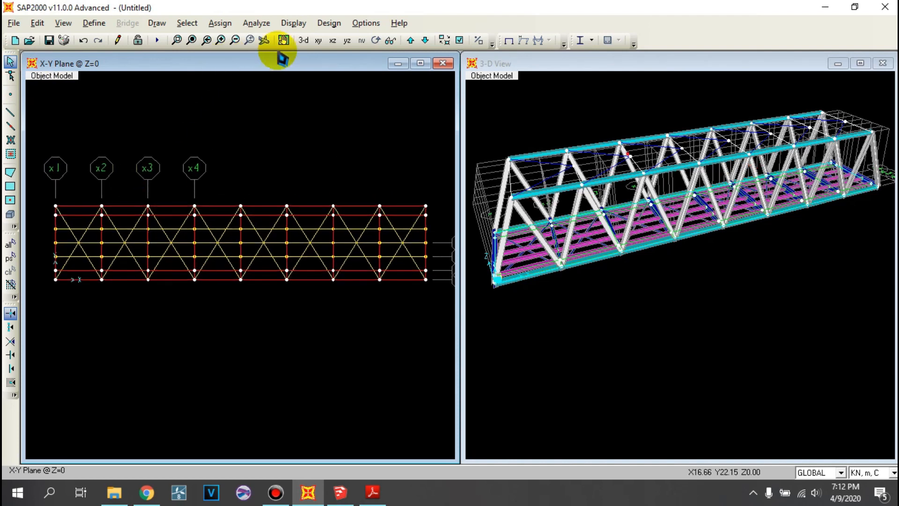
- Examine the deck slab panels and the whole truss bridge in both 3-D views
{"action": "left_click", "coordinate": [303, 41]}
{"action": "left_click", "coordinate": [513, 133]}
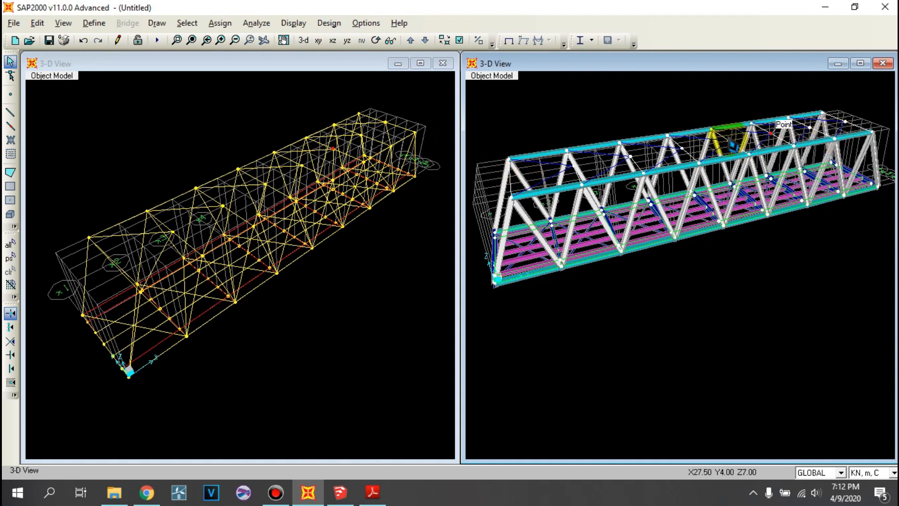
{"action": "left_click", "coordinate": [296, 310]}
{"action": "left_click", "coordinate": [492, 125]}
{"action": "left_click", "coordinate": [332, 41]}
{"action": "left_click", "coordinate": [304, 40]}
{"action": "middle_click_drag", "start_coordinate": [587, 233], "coordinate": [640, 165], "text": "shift"}
{"action": "scroll", "coordinate": [640, 166], "scroll_direction": "down", "scroll_amount": 3}
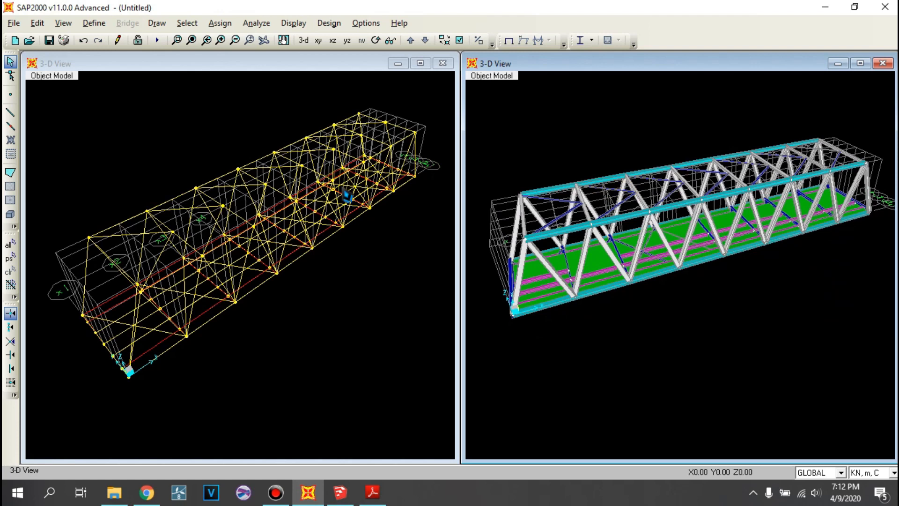
{"action": "left_click", "coordinate": [349, 301]}
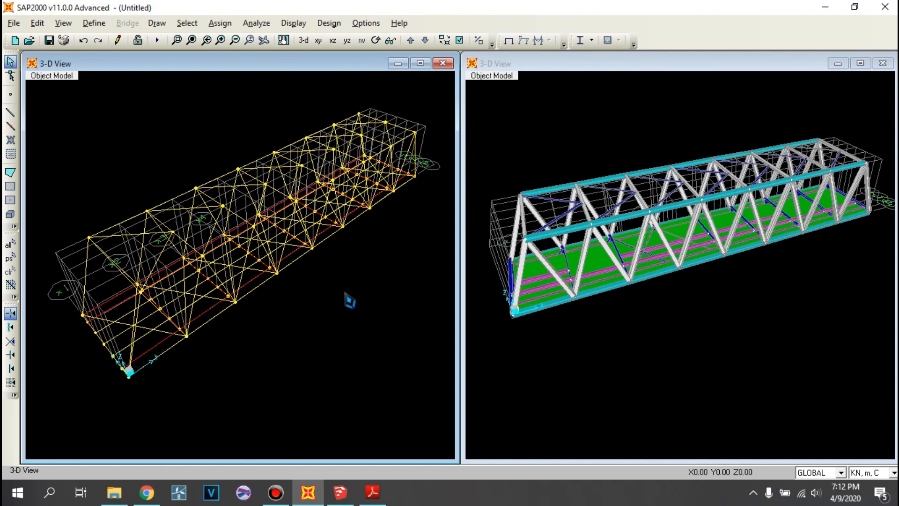
- Switch to Chrome to view the uploaded videos on the YouTube channel, and return to SAP2000
{"action": "left_click", "coordinate": [149, 496]}
{"action": "left_click", "coordinate": [75, 10]}
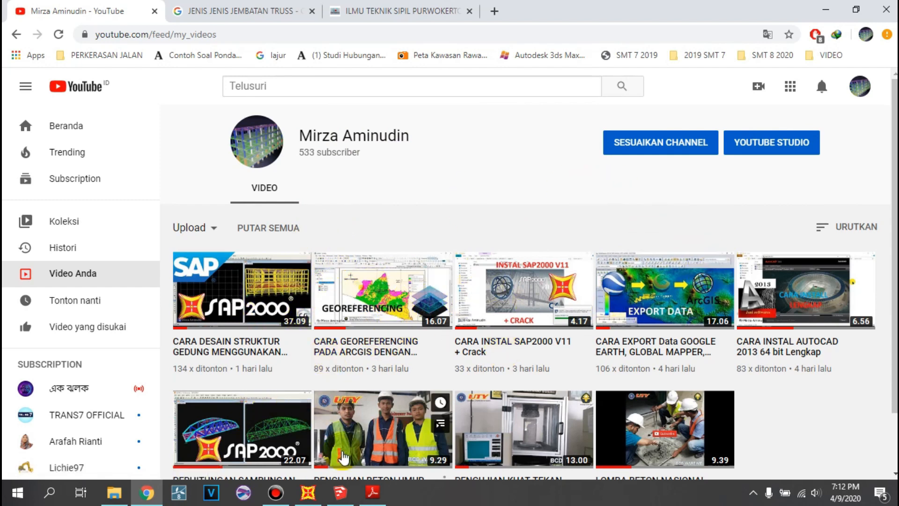
{"action": "left_click", "coordinate": [308, 491]}
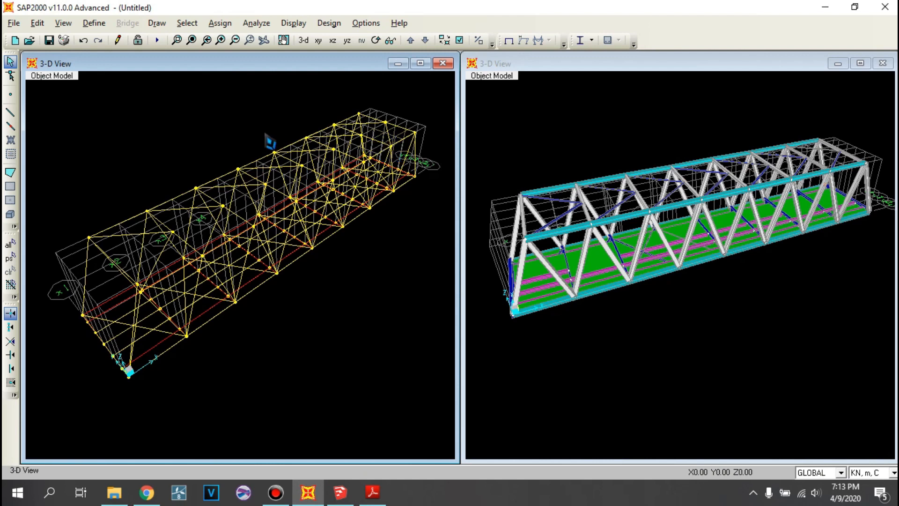
{"action": "middle_click_drag", "start_coordinate": [267, 140], "coordinate": [263, 171]}
{"action": "left_click", "coordinate": [552, 166]}
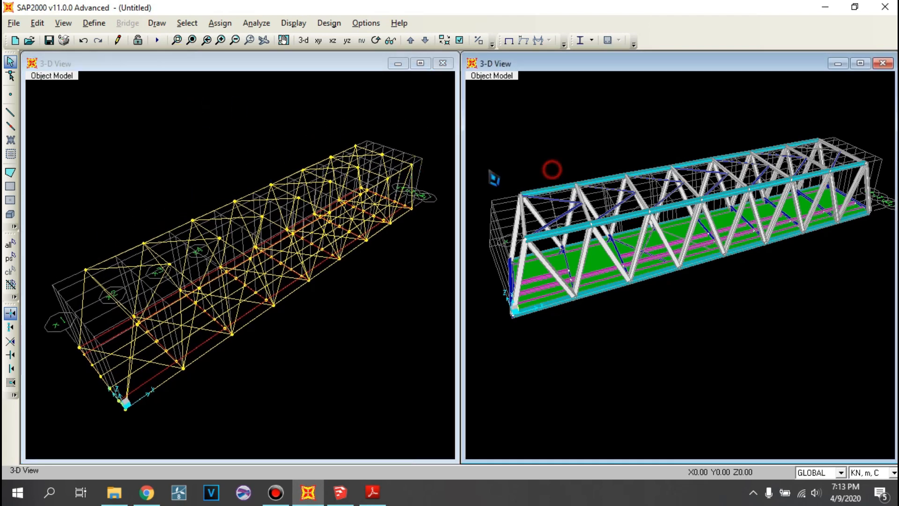
{"action": "left_click", "coordinate": [440, 133]}
{"action": "left_click", "coordinate": [516, 141]}
{"action": "left_click", "coordinate": [429, 124]}
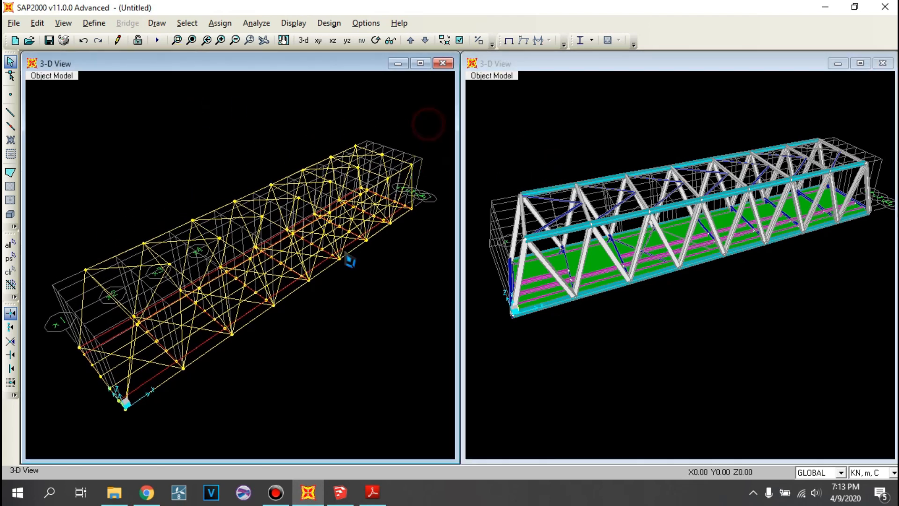
- Assign pinned restraints, with translations 1, 2 and 3 fixed, to the Z = 0 corner joints at X = 0, Y = 0 and Y = 8 m
{"action": "left_click", "coordinate": [319, 40]}
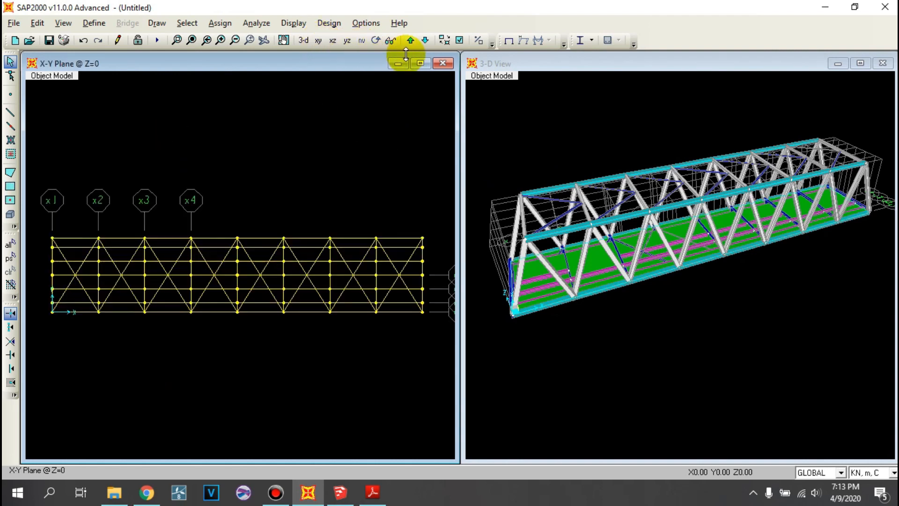
{"action": "left_click", "coordinate": [52, 239]}
{"action": "left_click", "coordinate": [53, 311]}
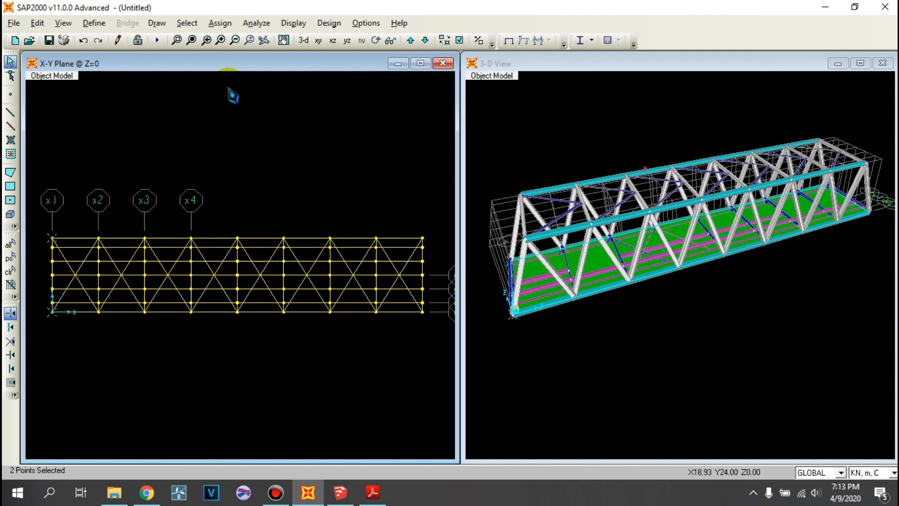
{"action": "left_click", "coordinate": [223, 28]}
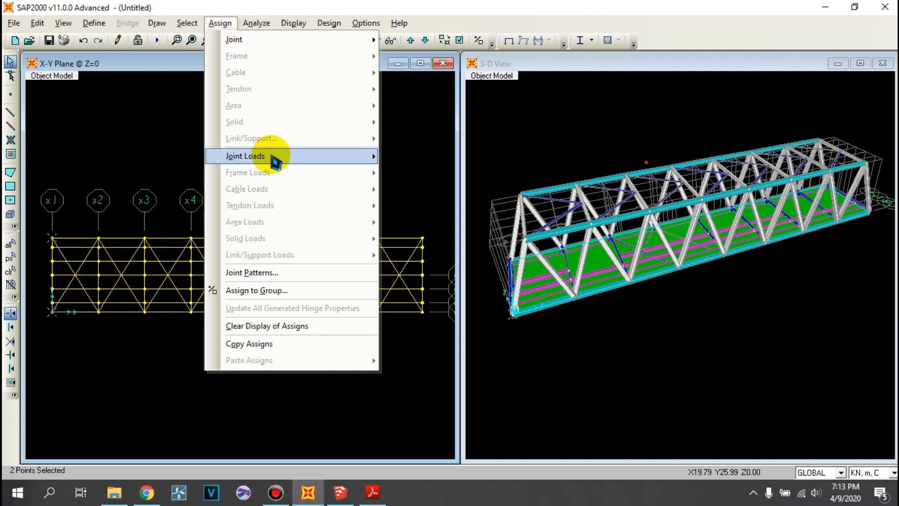
{"action": "left_click", "coordinate": [294, 22]}
{"action": "mouse_move", "coordinate": [224, 28]}
{"action": "mouse_move", "coordinate": [321, 41]}
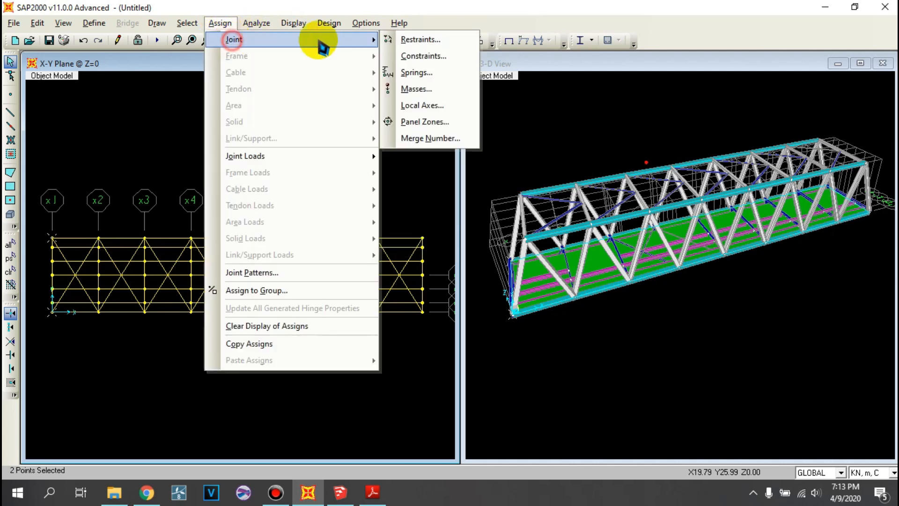
{"action": "left_click", "coordinate": [418, 40]}
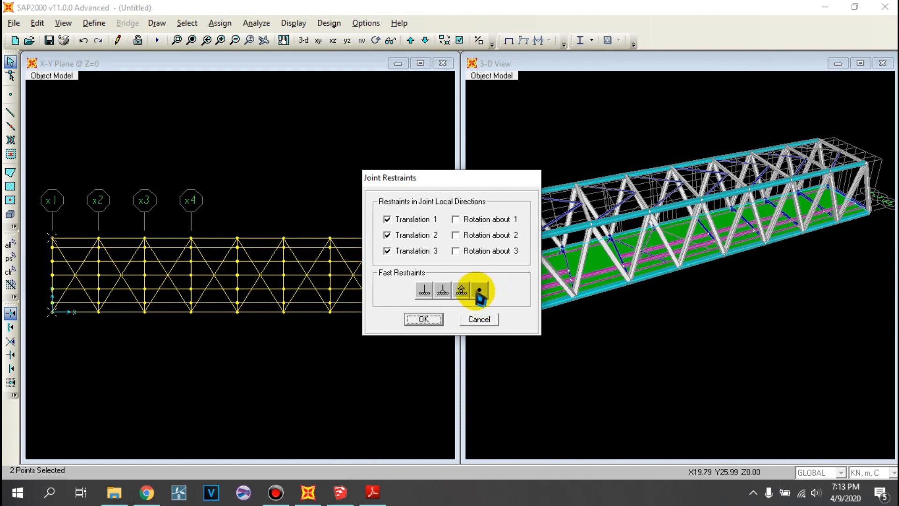
{"action": "left_click", "coordinate": [441, 291]}
{"action": "left_click", "coordinate": [433, 321]}
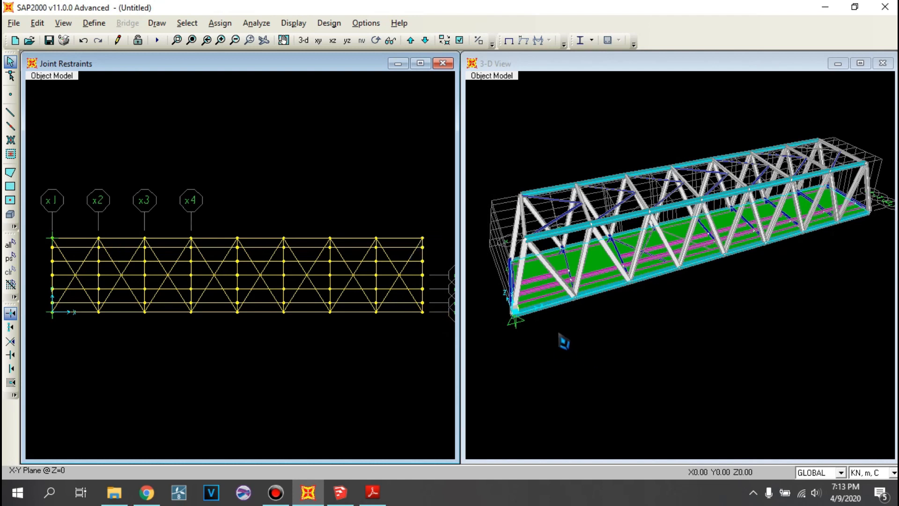
- Assign roller restraints, with only translation 3 fixed, to the Z = 0 corner joints at X = 40 m, Y = 0 and Y = 8 m
{"action": "left_click", "coordinate": [423, 239]}
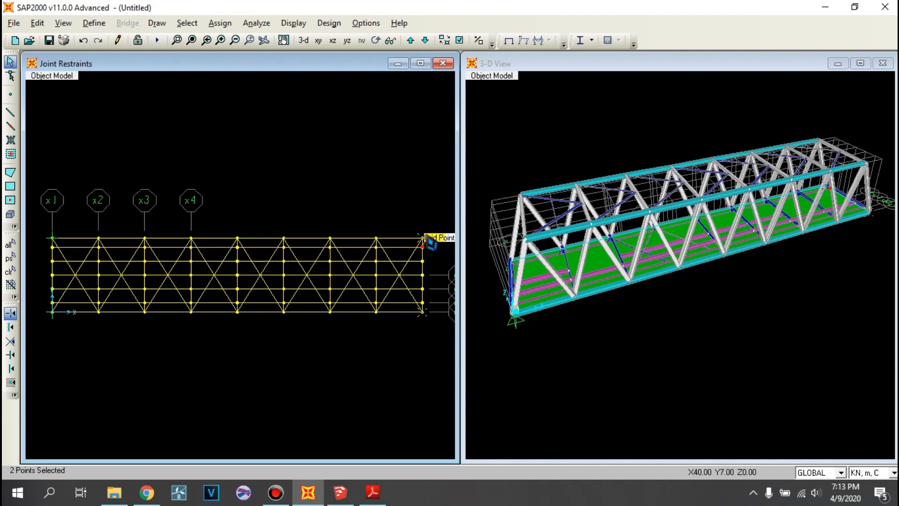
{"action": "left_click", "coordinate": [223, 23]}
{"action": "mouse_move", "coordinate": [234, 43]}
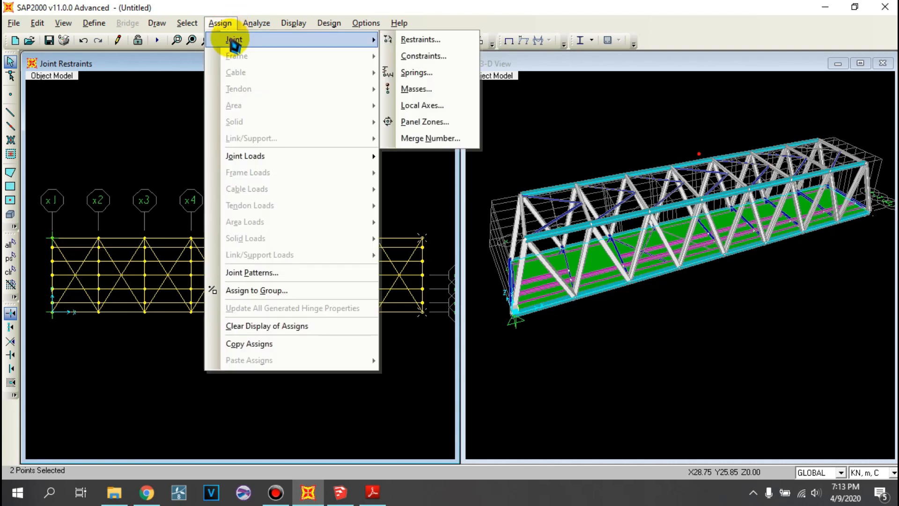
{"action": "left_click", "coordinate": [412, 40]}
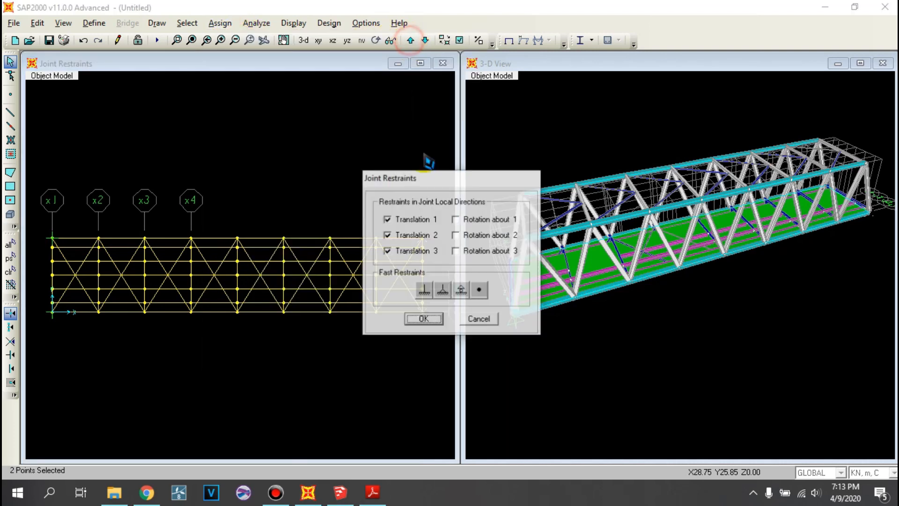
{"action": "left_click", "coordinate": [461, 289]}
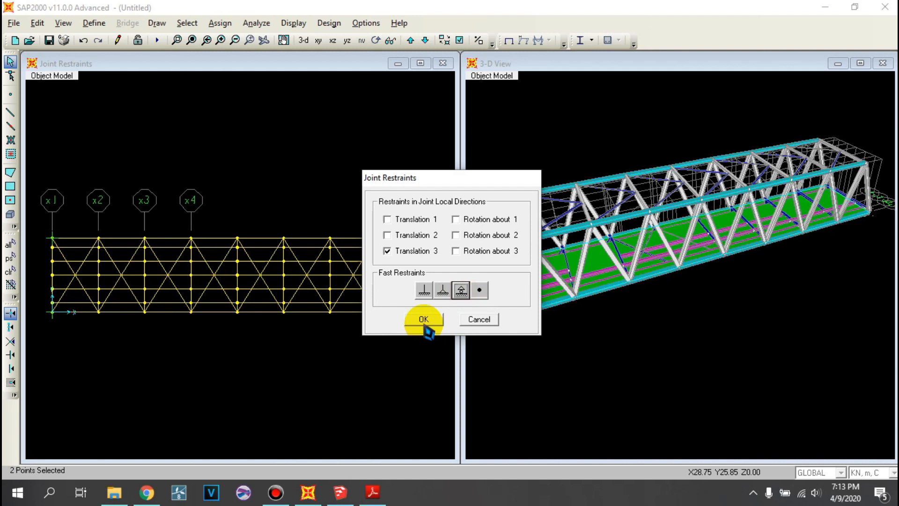
{"action": "left_click", "coordinate": [423, 319]}
{"action": "left_click", "coordinate": [634, 322]}
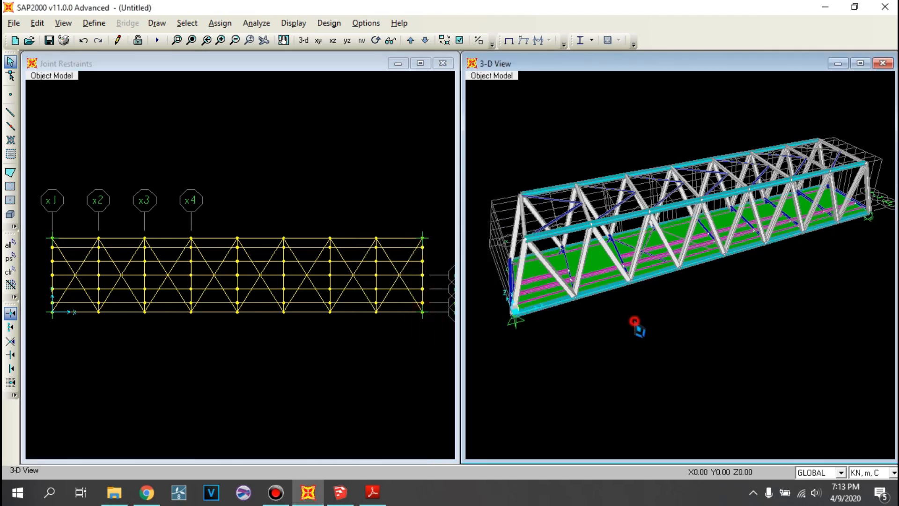
- Turn on Extrude View for the X-Y plan at Z = 0, leaving Fill Objects off
{"action": "left_click", "coordinate": [403, 141]}
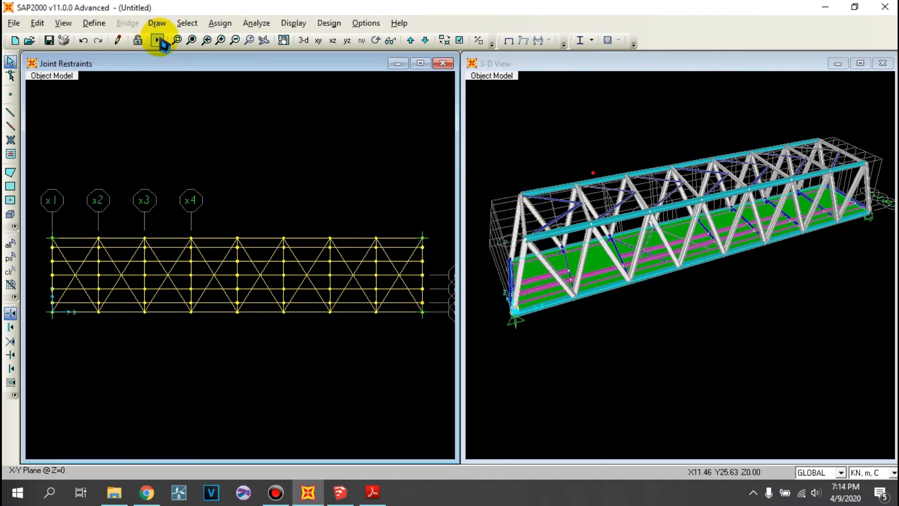
{"action": "left_click", "coordinate": [460, 41]}
{"action": "left_click", "coordinate": [449, 195]}
{"action": "left_click", "coordinate": [450, 182]}
{"action": "left_click", "coordinate": [447, 196]}
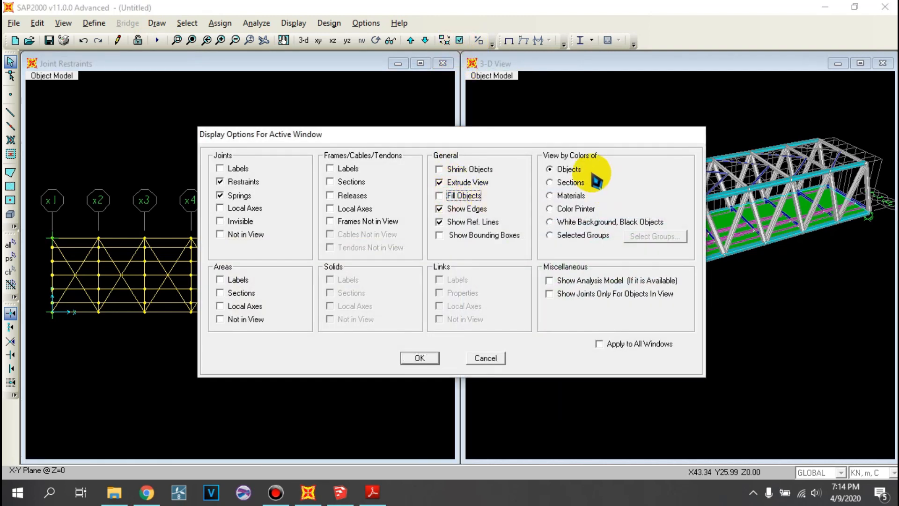
{"action": "left_click", "coordinate": [421, 358]}
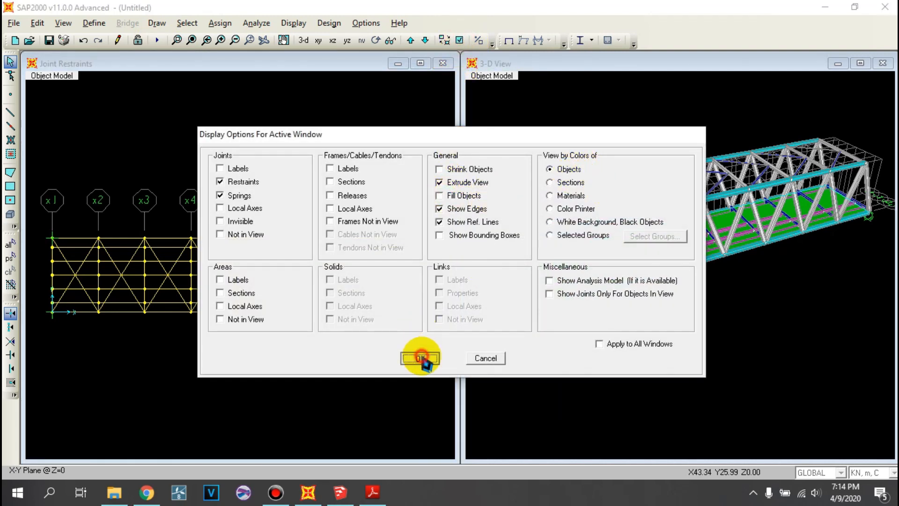
{"action": "left_click", "coordinate": [280, 191]}
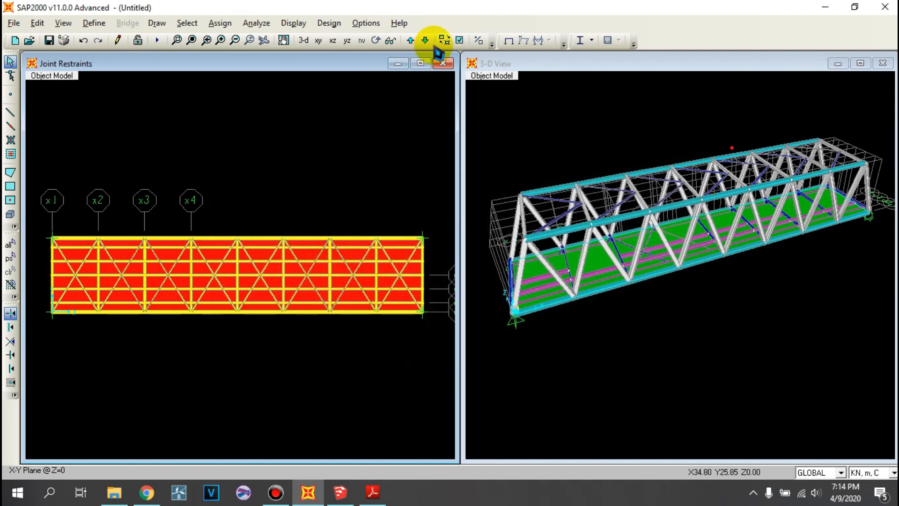
- Turn Extrude View back off for the X-Y plan at Z = 0
{"action": "left_click", "coordinate": [459, 40]}
{"action": "left_click", "coordinate": [455, 183]}
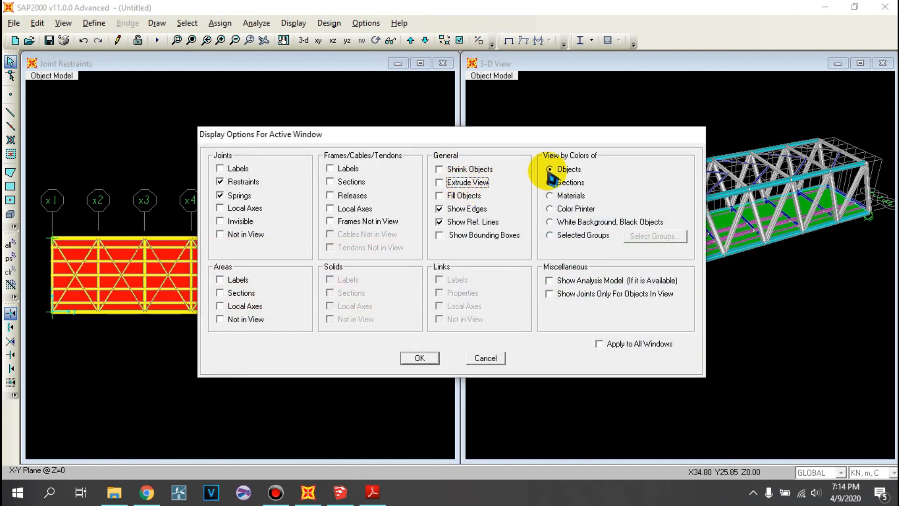
{"action": "left_click", "coordinate": [428, 358]}
{"action": "left_click", "coordinate": [387, 137]}
- Start the analysis run and browse to Local Disk (D:) for saving the model file
{"action": "left_click", "coordinate": [158, 40]}
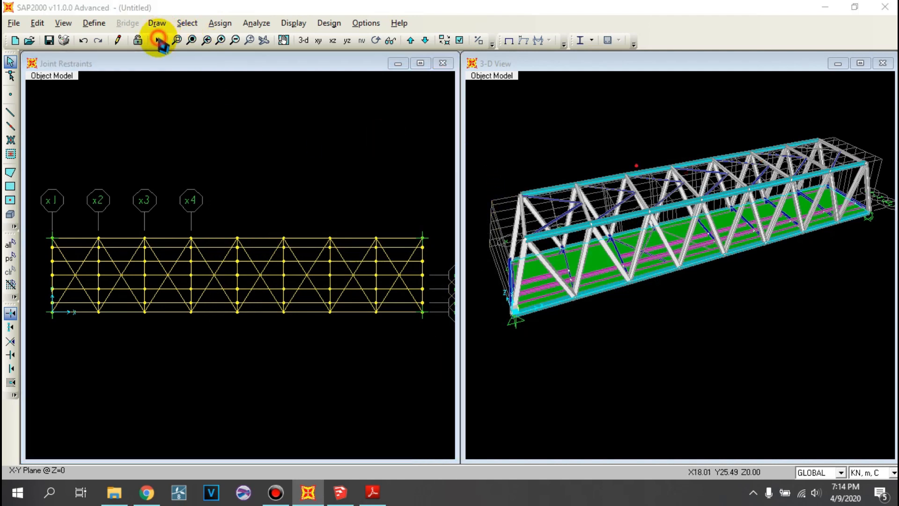
{"action": "left_click", "coordinate": [369, 347]}
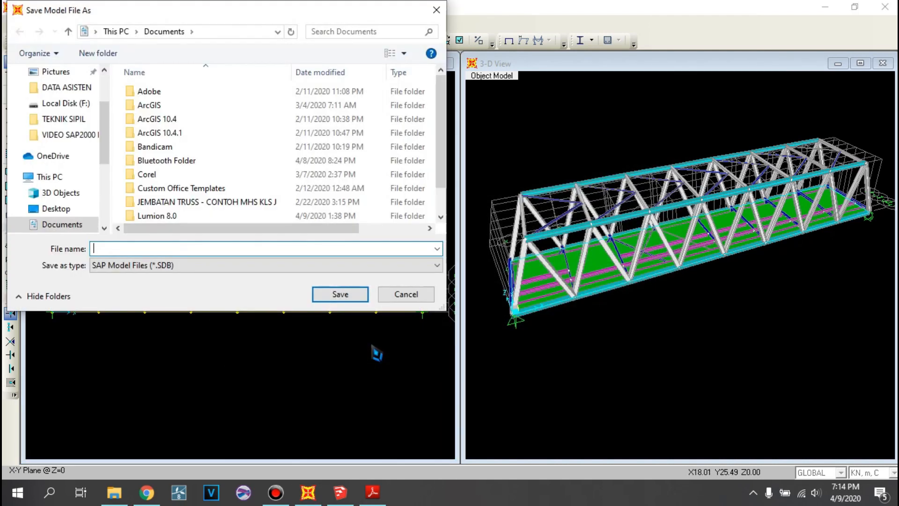
{"action": "scroll", "coordinate": [94, 211], "scroll_direction": "down", "scroll_amount": 3}
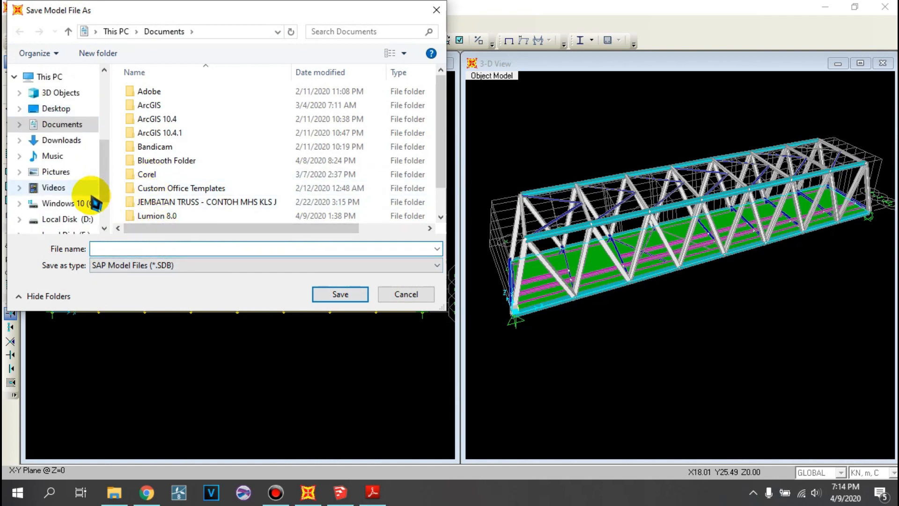
{"action": "left_click", "coordinate": [61, 219]}
- Rename the folder LOMBA BETON NASIONAL PNB PESC 2018 as PERIODE ALAMI JEMBATAN TRUSS and open it
{"action": "right_click", "coordinate": [251, 187]}
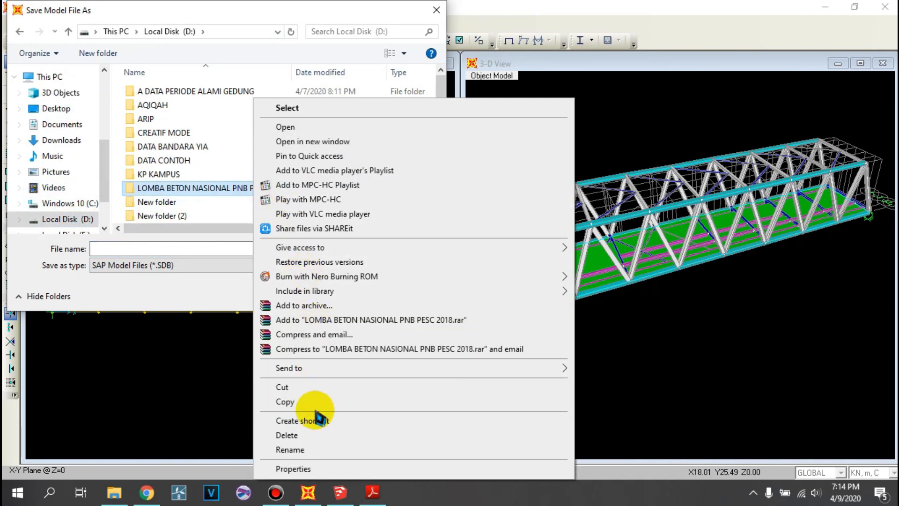
{"action": "left_click", "coordinate": [307, 450]}
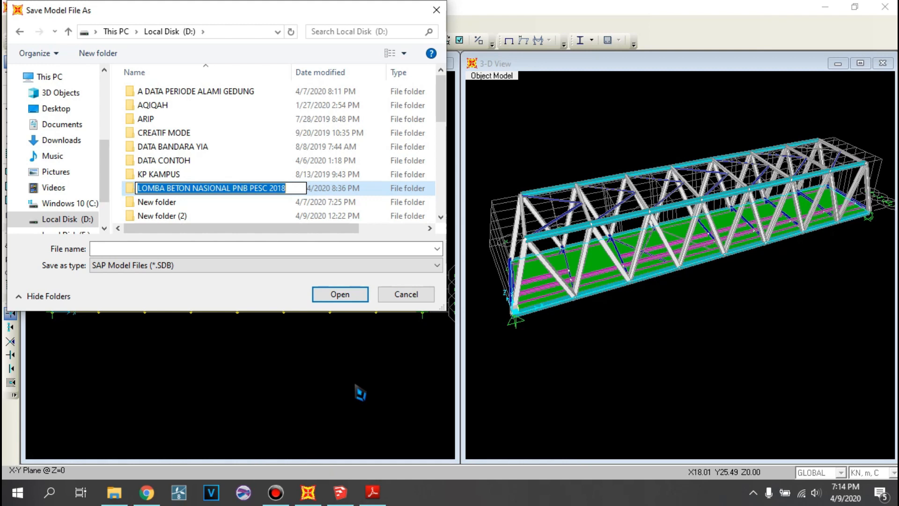
{"action": "type", "text": "PERIODE ALAMI JEM"}
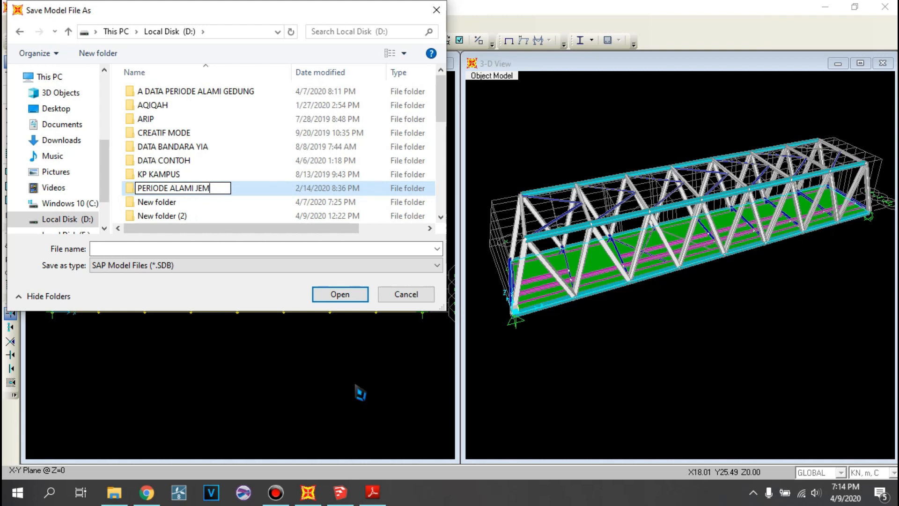
{"action": "type", "text": "BATAN TRUSS"}
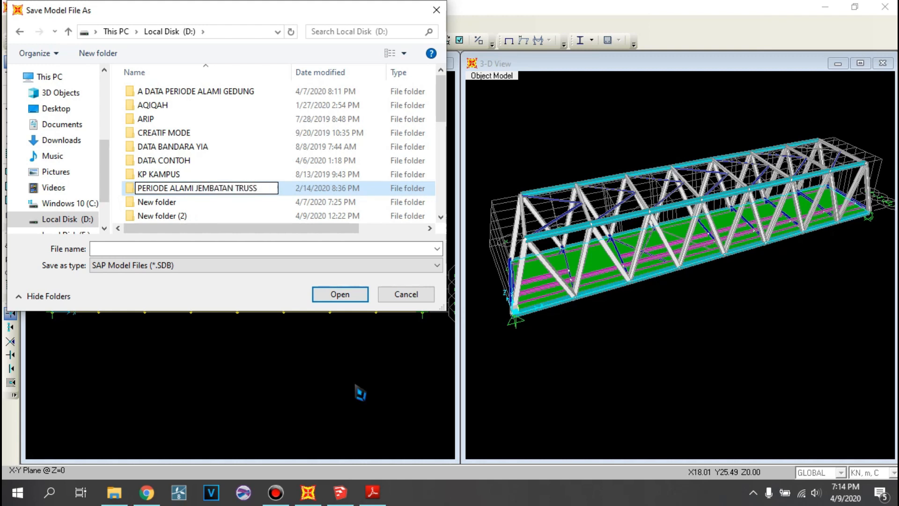
{"action": "left_click", "coordinate": [286, 151]}
{"action": "double_click", "coordinate": [247, 188]}
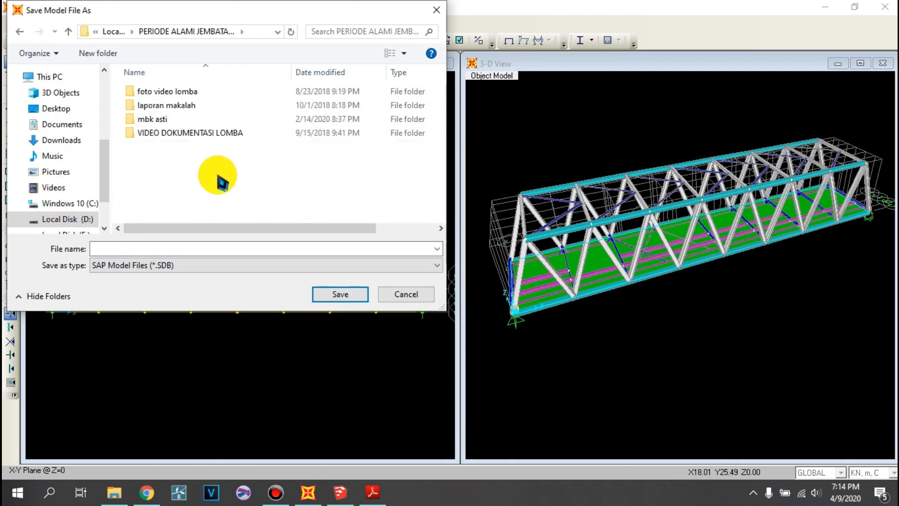
- Return to Local Disk (D:) and sort its folders by date modified
{"action": "left_click", "coordinate": [20, 32]}
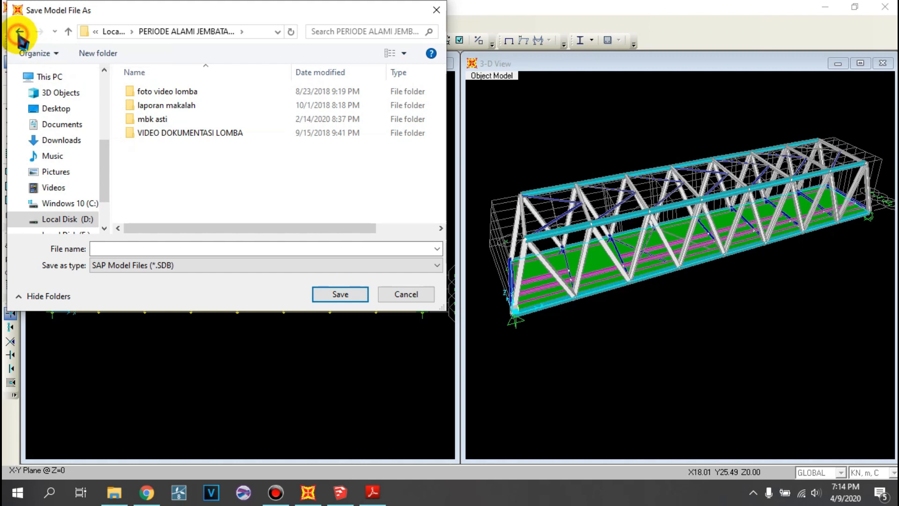
{"action": "scroll", "coordinate": [205, 161], "scroll_direction": "down", "scroll_amount": 5}
{"action": "right_click", "coordinate": [206, 162]}
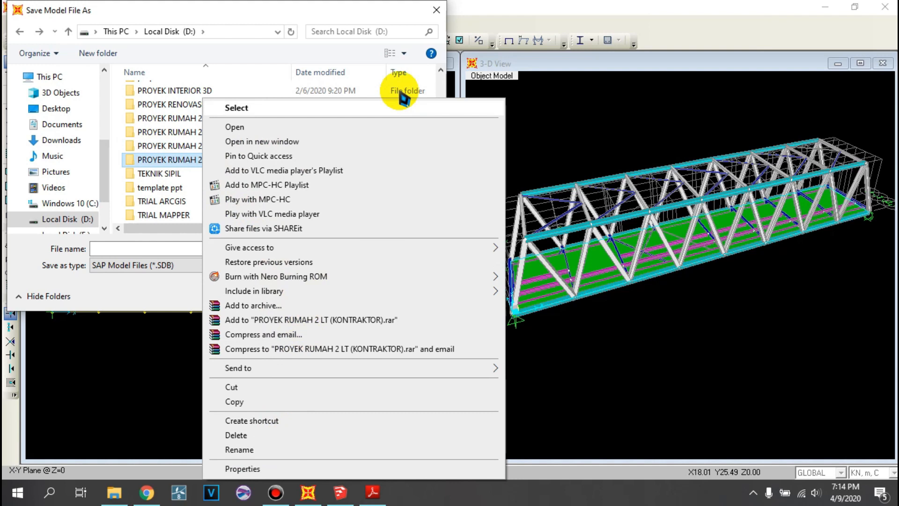
{"action": "left_click", "coordinate": [367, 74]}
{"action": "right_click", "coordinate": [329, 160]}
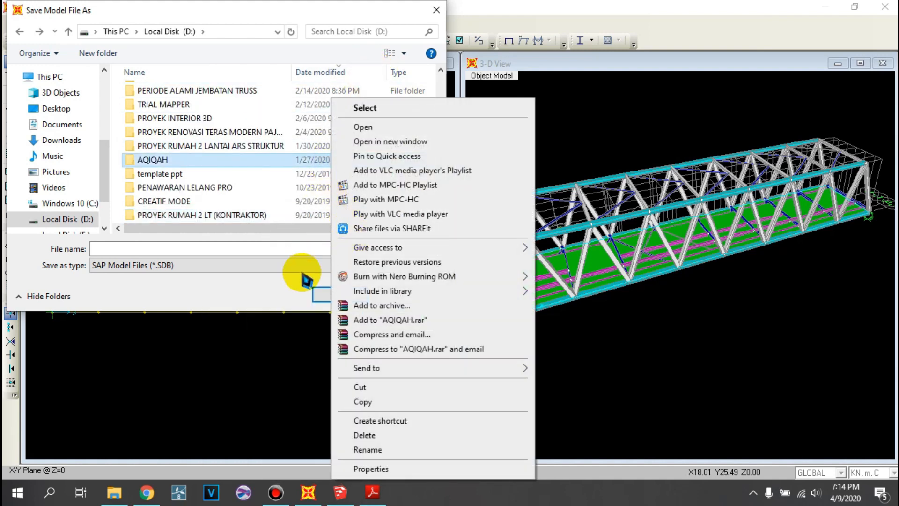
{"action": "left_click", "coordinate": [281, 237]}
{"action": "scroll", "coordinate": [267, 210], "scroll_direction": "down", "scroll_amount": 2}
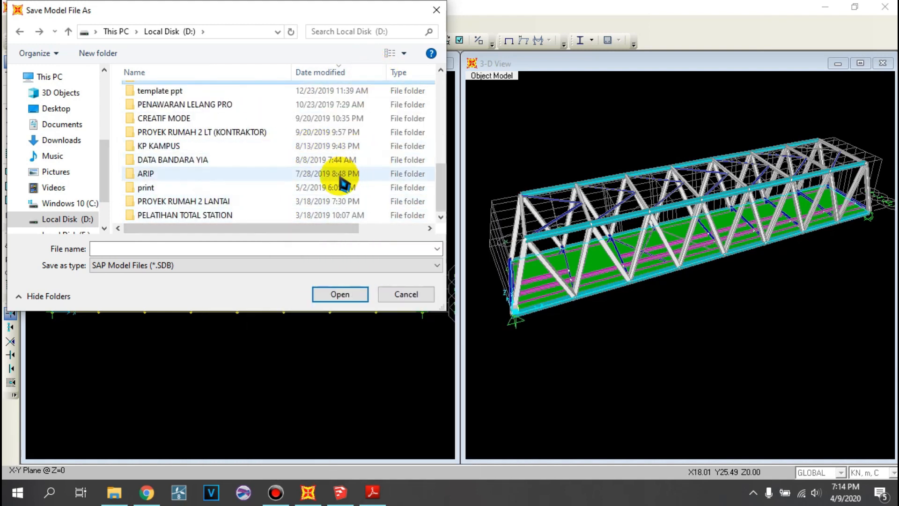
{"action": "scroll", "coordinate": [141, 201], "scroll_direction": "up", "scroll_amount": 5}
{"action": "scroll", "coordinate": [272, 196], "scroll_direction": "down", "scroll_amount": 3}
{"action": "scroll", "coordinate": [255, 196], "scroll_direction": "down", "scroll_amount": 3}
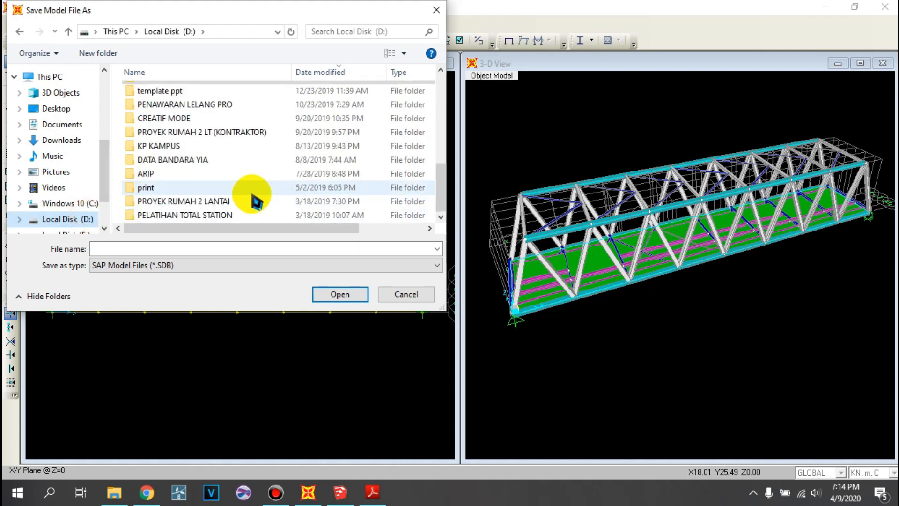
{"action": "scroll", "coordinate": [244, 187], "scroll_direction": "up", "scroll_amount": 5}
{"action": "scroll", "coordinate": [241, 163], "scroll_direction": "down", "scroll_amount": 5}
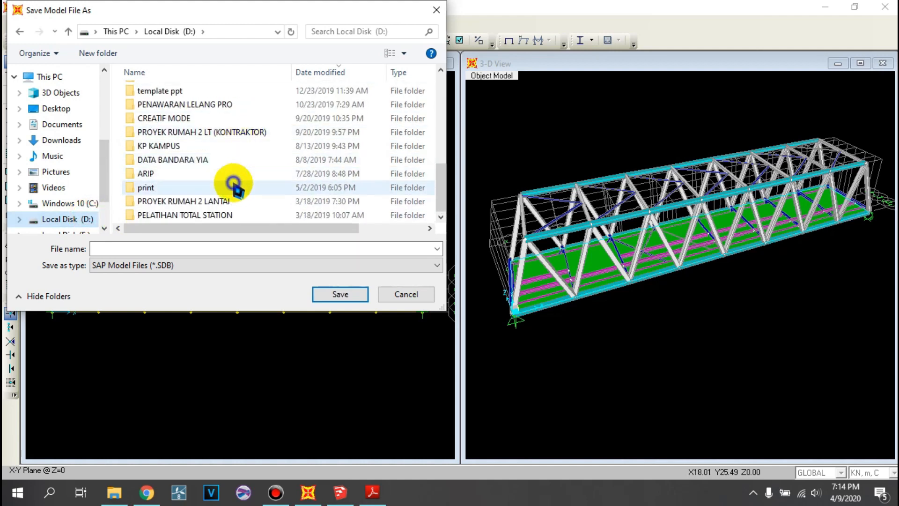
- Create a new folder named PERIODE on Local Disk (D:) and open it
{"action": "right_click", "coordinate": [234, 185]}
{"action": "mouse_move", "coordinate": [283, 322]}
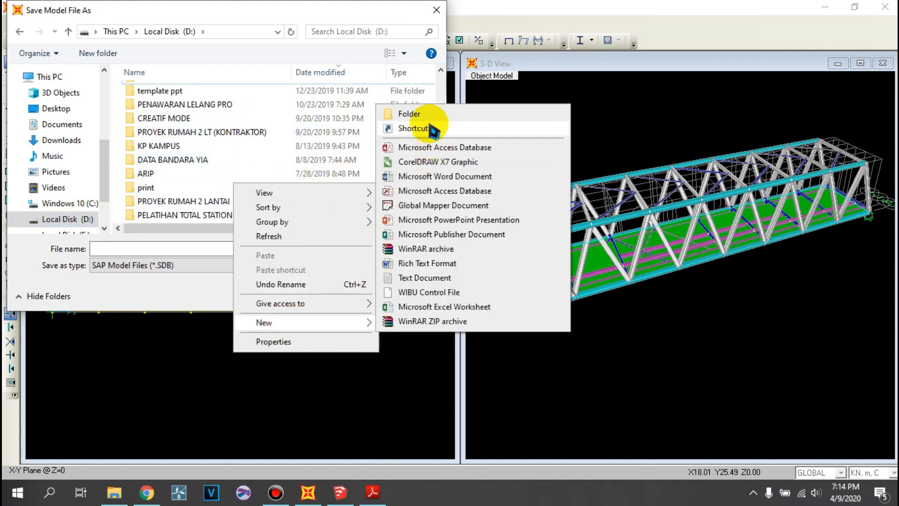
{"action": "left_click", "coordinate": [411, 113]}
{"action": "type", "text": "PE"}
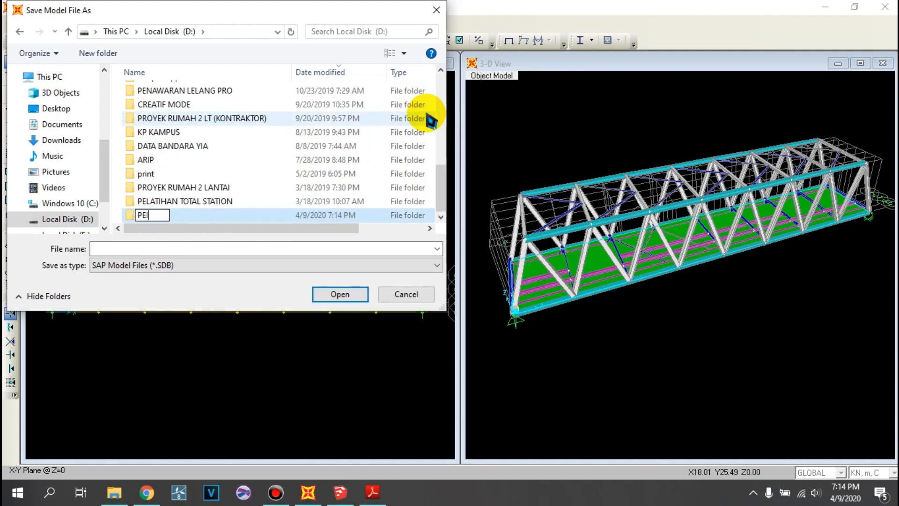
{"action": "type", "text": "IOD"}
{"action": "key", "text": "BackSpace"}
{"action": "key", "text": "BackSpace"}
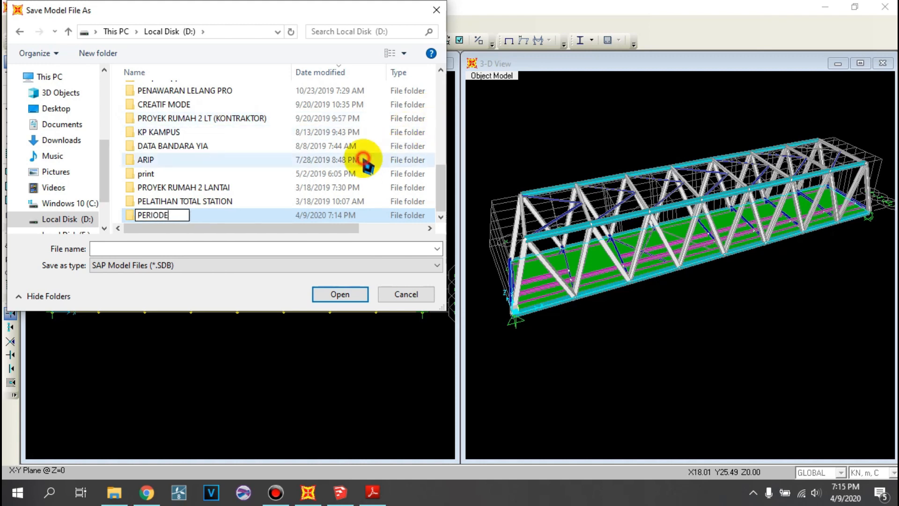
{"action": "double_click", "coordinate": [177, 218]}
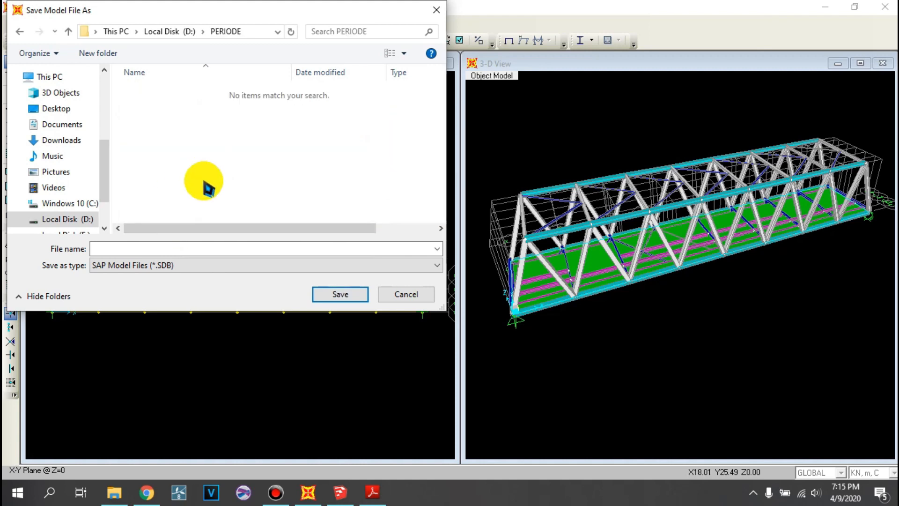
- Save the model as PERIODE ALAMI, let the analysis run, and close the completed analysis report
{"action": "left_click", "coordinate": [181, 251]}
{"action": "type", "text": "P"}
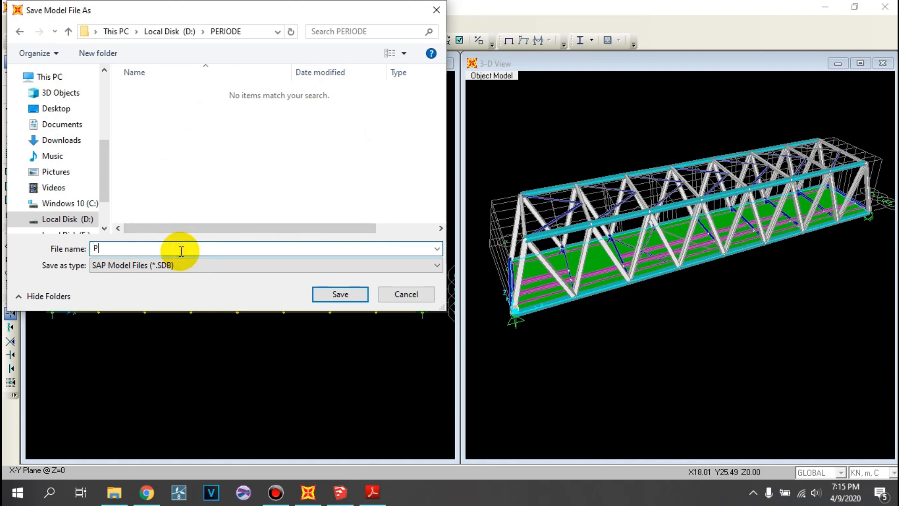
{"action": "type", "text": "ERIODE ALAMI"}
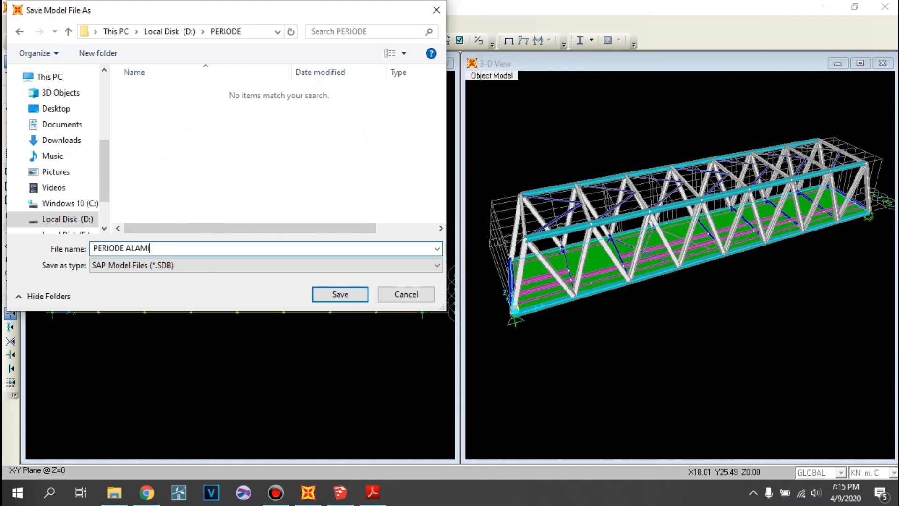
{"action": "left_click", "coordinate": [325, 294]}
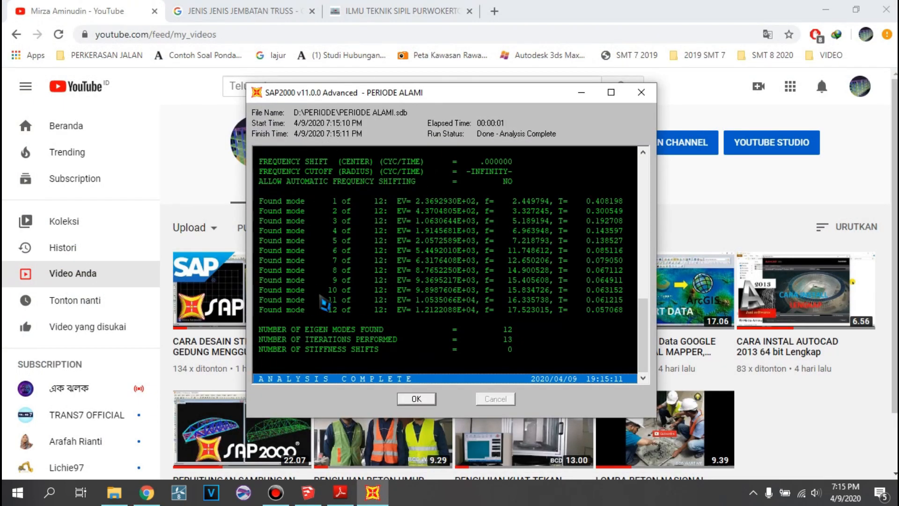
{"action": "left_click", "coordinate": [418, 402]}
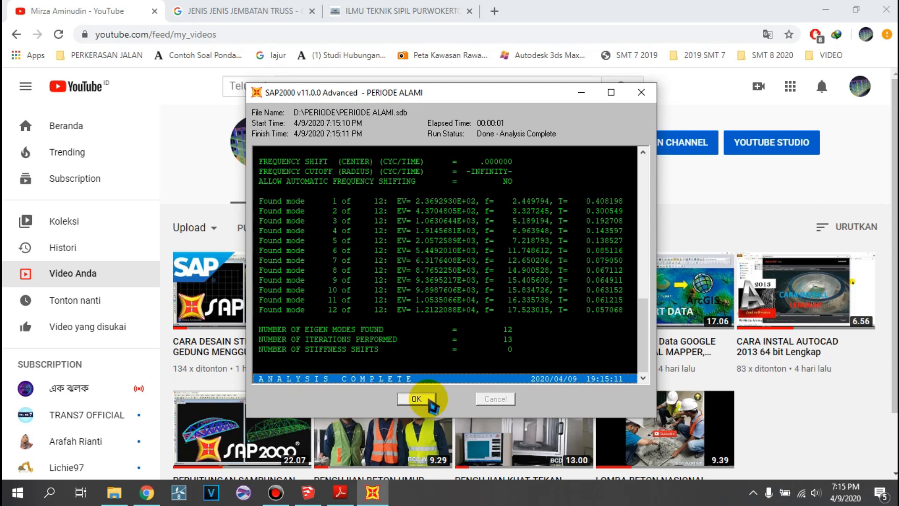
{"action": "left_click", "coordinate": [429, 399]}
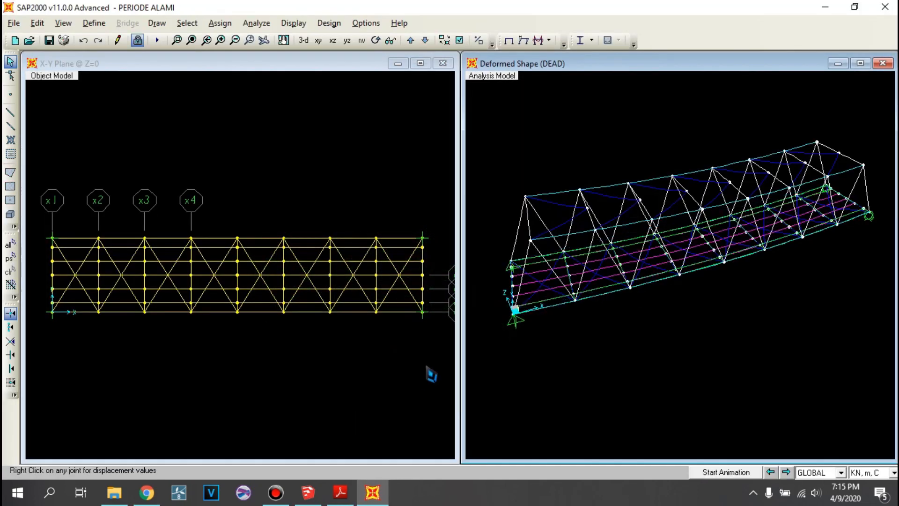
- Switch the plan view to 3-D and display the MODAL case's deformed shape for mode 1 in it
{"action": "left_click", "coordinate": [402, 186]}
{"action": "left_click", "coordinate": [304, 40]}
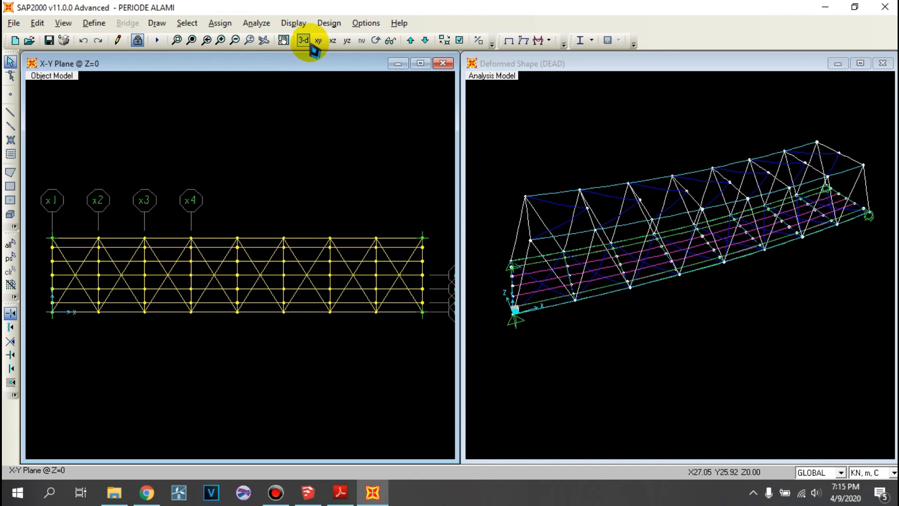
{"action": "left_click", "coordinate": [524, 41]}
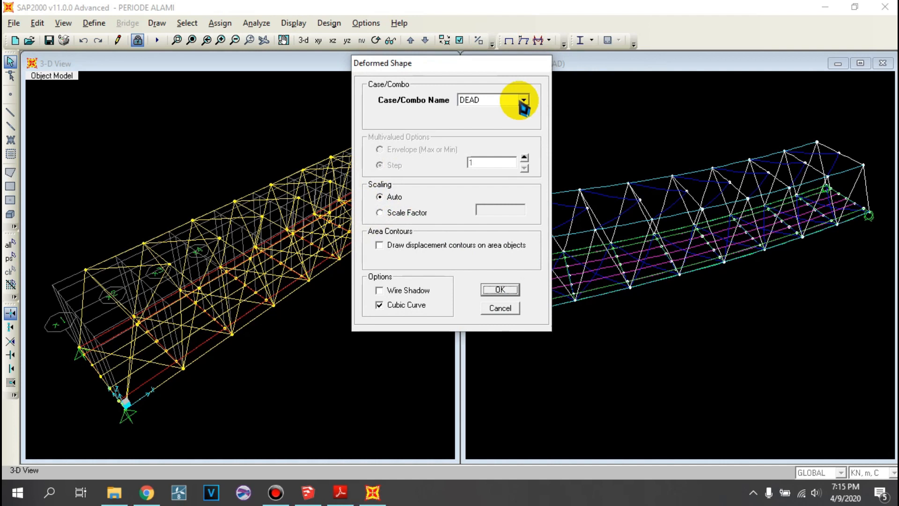
{"action": "left_click", "coordinate": [524, 100]}
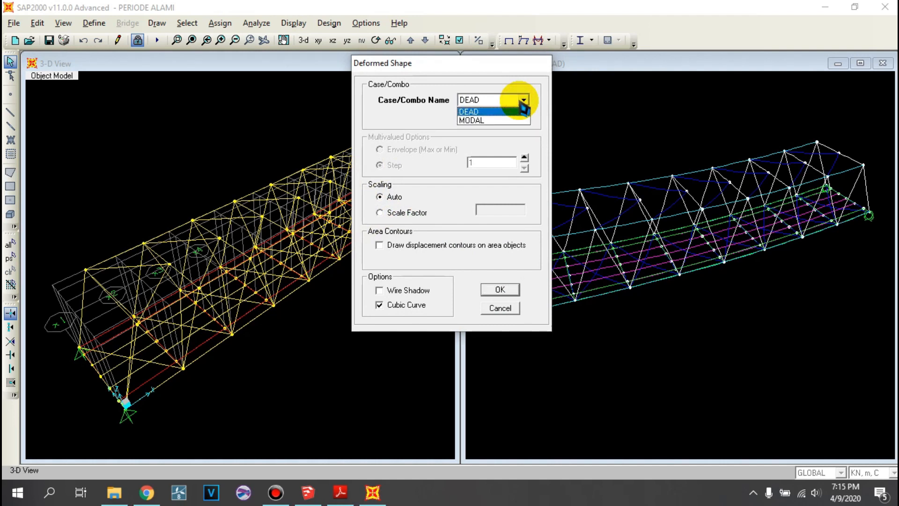
{"action": "left_click", "coordinate": [513, 121]}
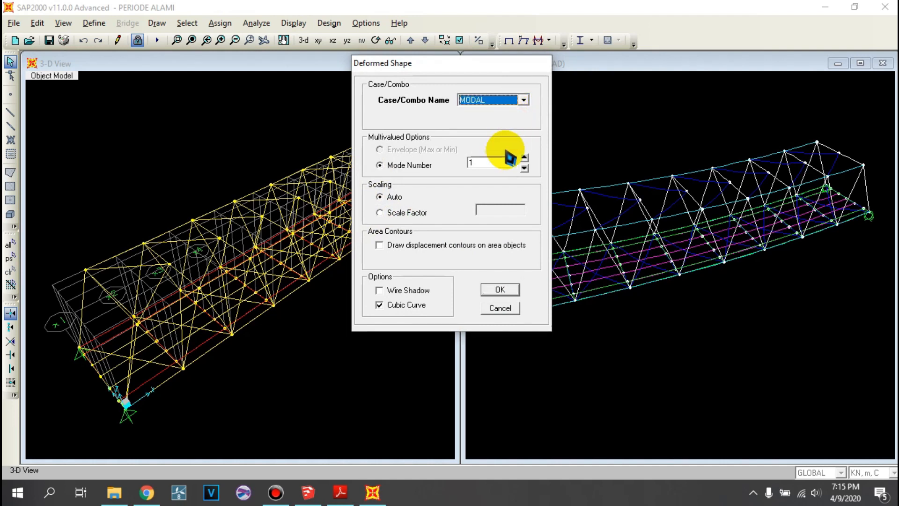
{"action": "left_click", "coordinate": [496, 290]}
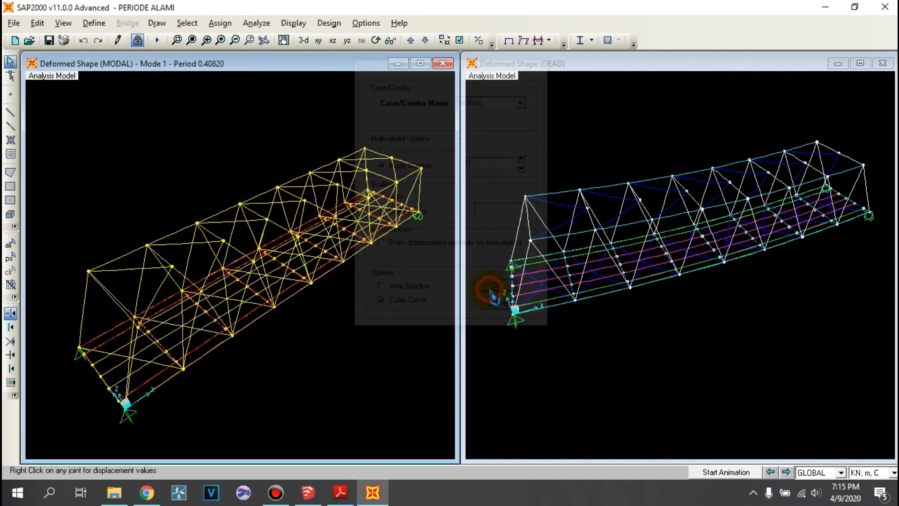
{"action": "left_click", "coordinate": [335, 325]}
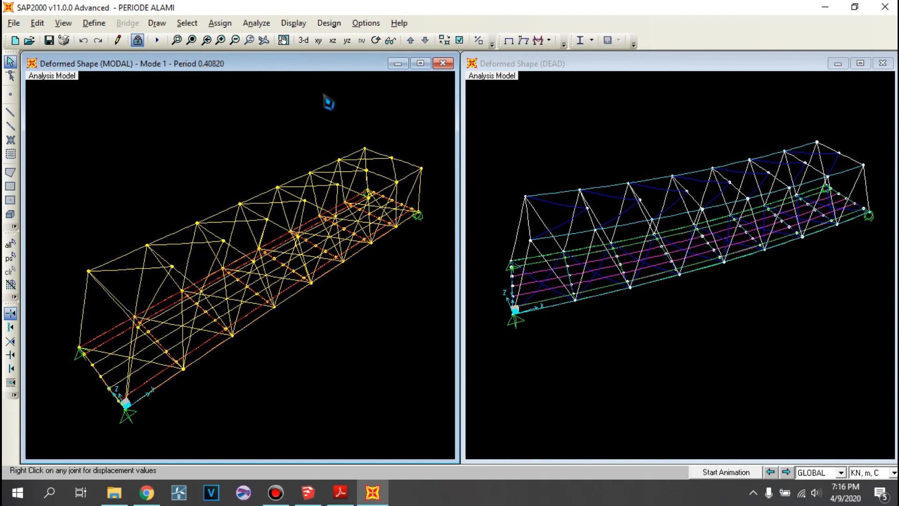
- Run the steel design check of the bridge structure and verify that all members passed, dismissing the resulting message
{"action": "left_click", "coordinate": [322, 113]}
{"action": "middle_click_drag", "start_coordinate": [315, 166], "coordinate": [275, 155]}
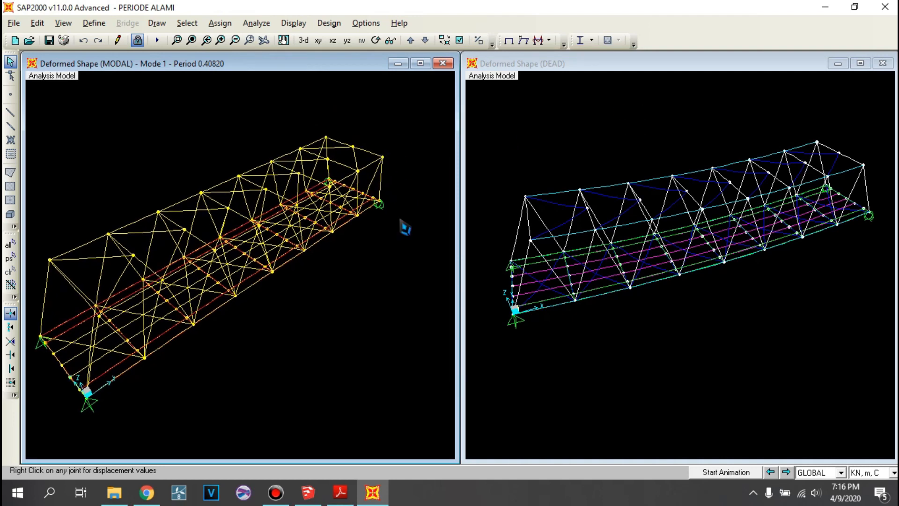
{"action": "middle_click_drag", "start_coordinate": [251, 254], "coordinate": [309, 249]}
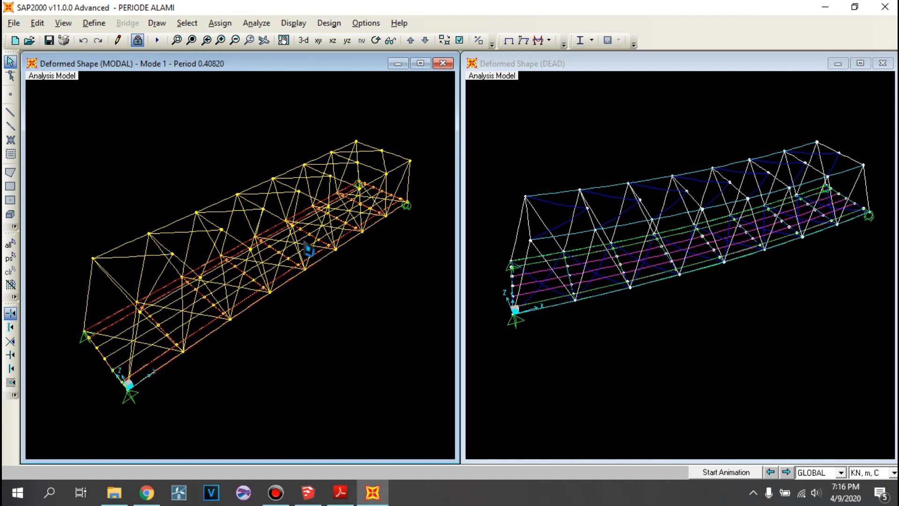
{"action": "left_click", "coordinate": [581, 41]}
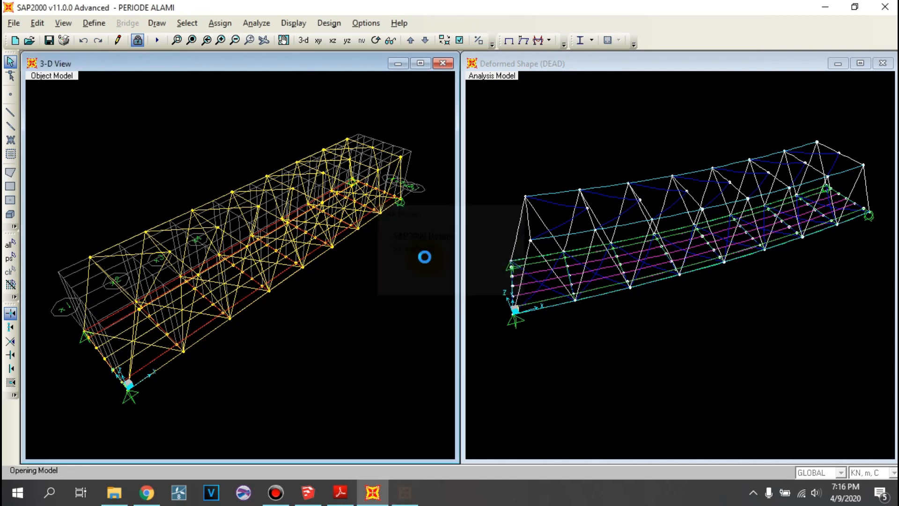
{"action": "left_click", "coordinate": [581, 40]}
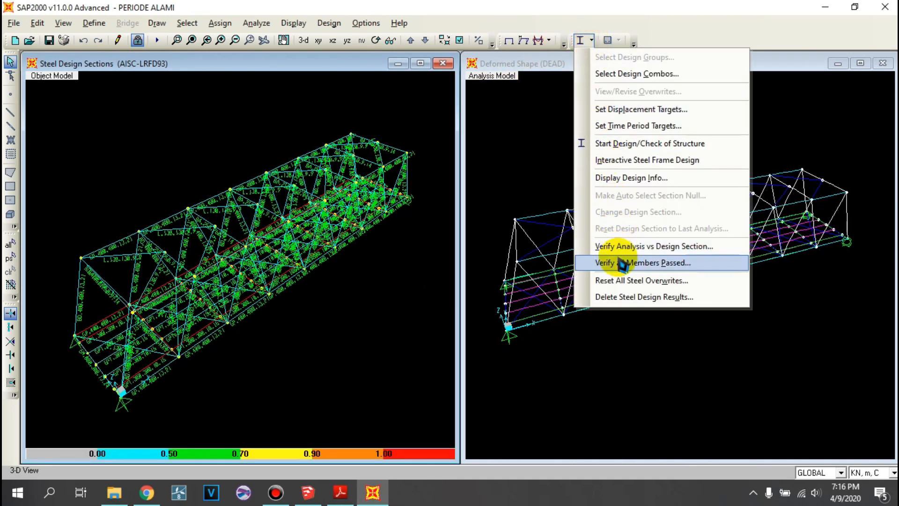
{"action": "left_click", "coordinate": [623, 261]}
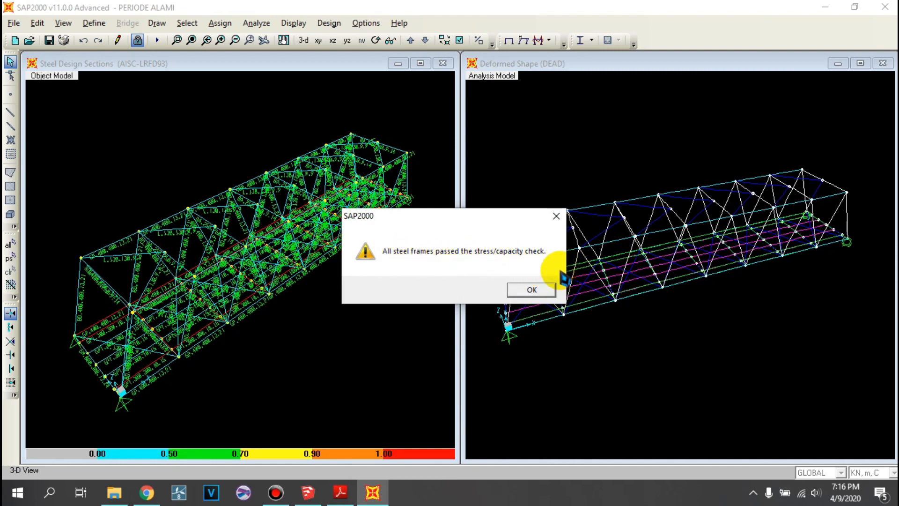
{"action": "left_click", "coordinate": [556, 219]}
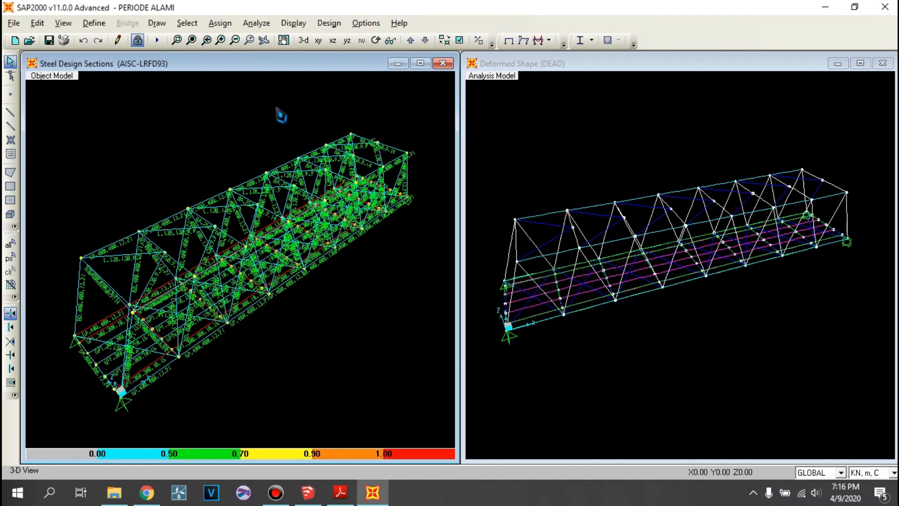
- Hide the area objects in the steel design view by setting areas to Not in View
{"action": "left_click_drag", "start_coordinate": [276, 112], "coordinate": [419, 95]}
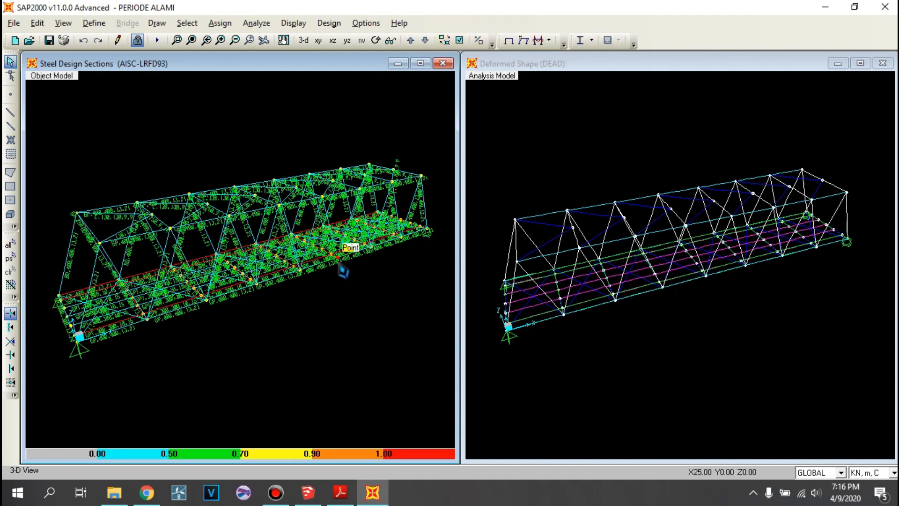
{"action": "left_click", "coordinate": [460, 41]}
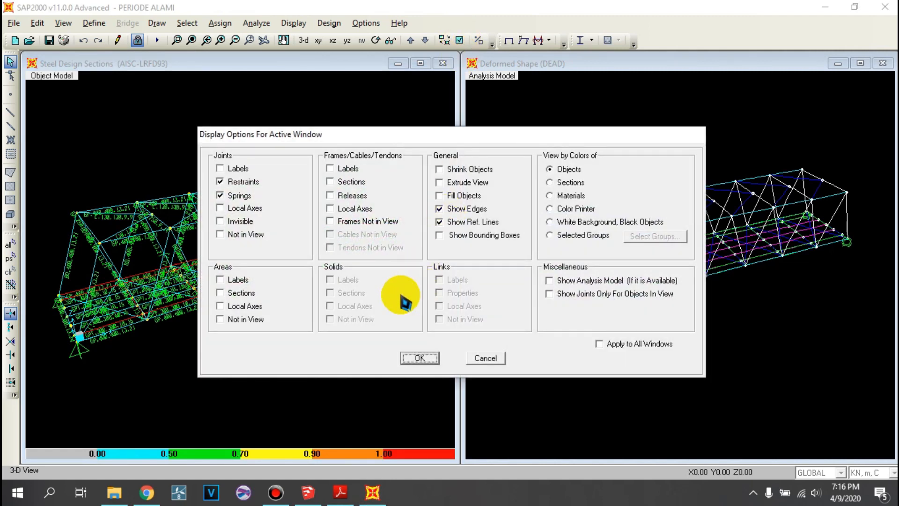
{"action": "left_click", "coordinate": [244, 319]}
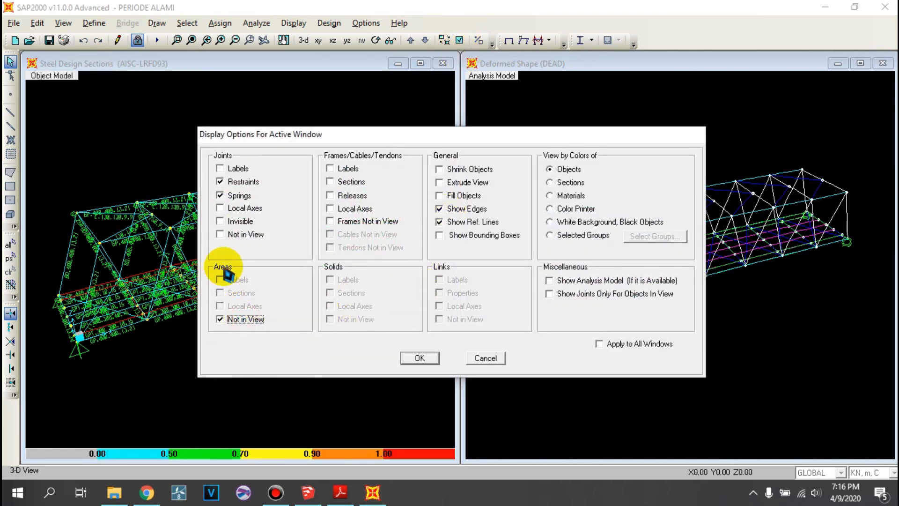
{"action": "left_click", "coordinate": [419, 358]}
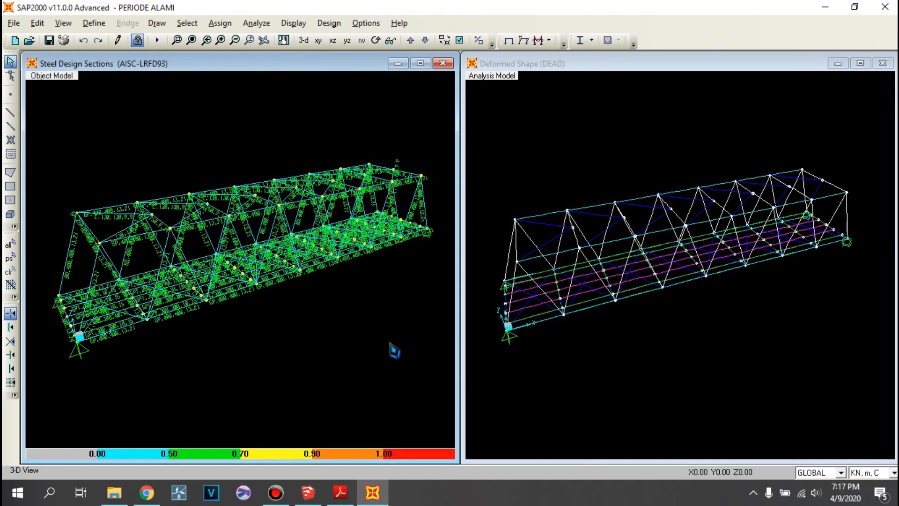